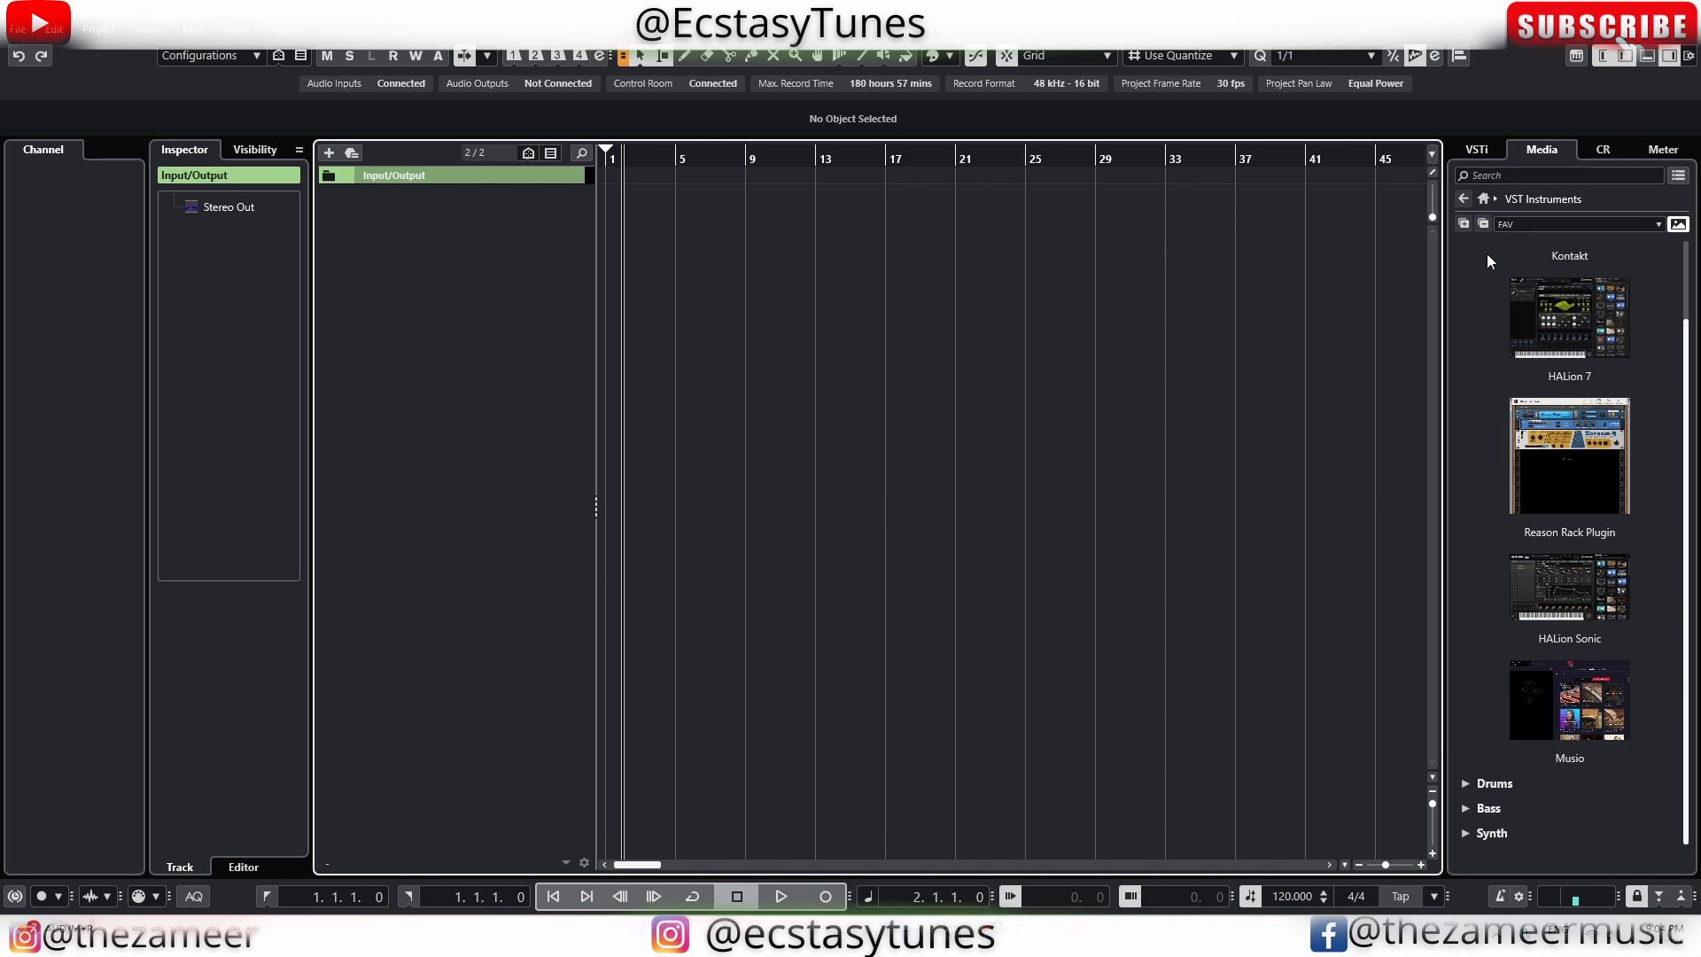
Reopen VST Instruments from the media home page and check which plug-in collections are available
left_click(1482, 200)
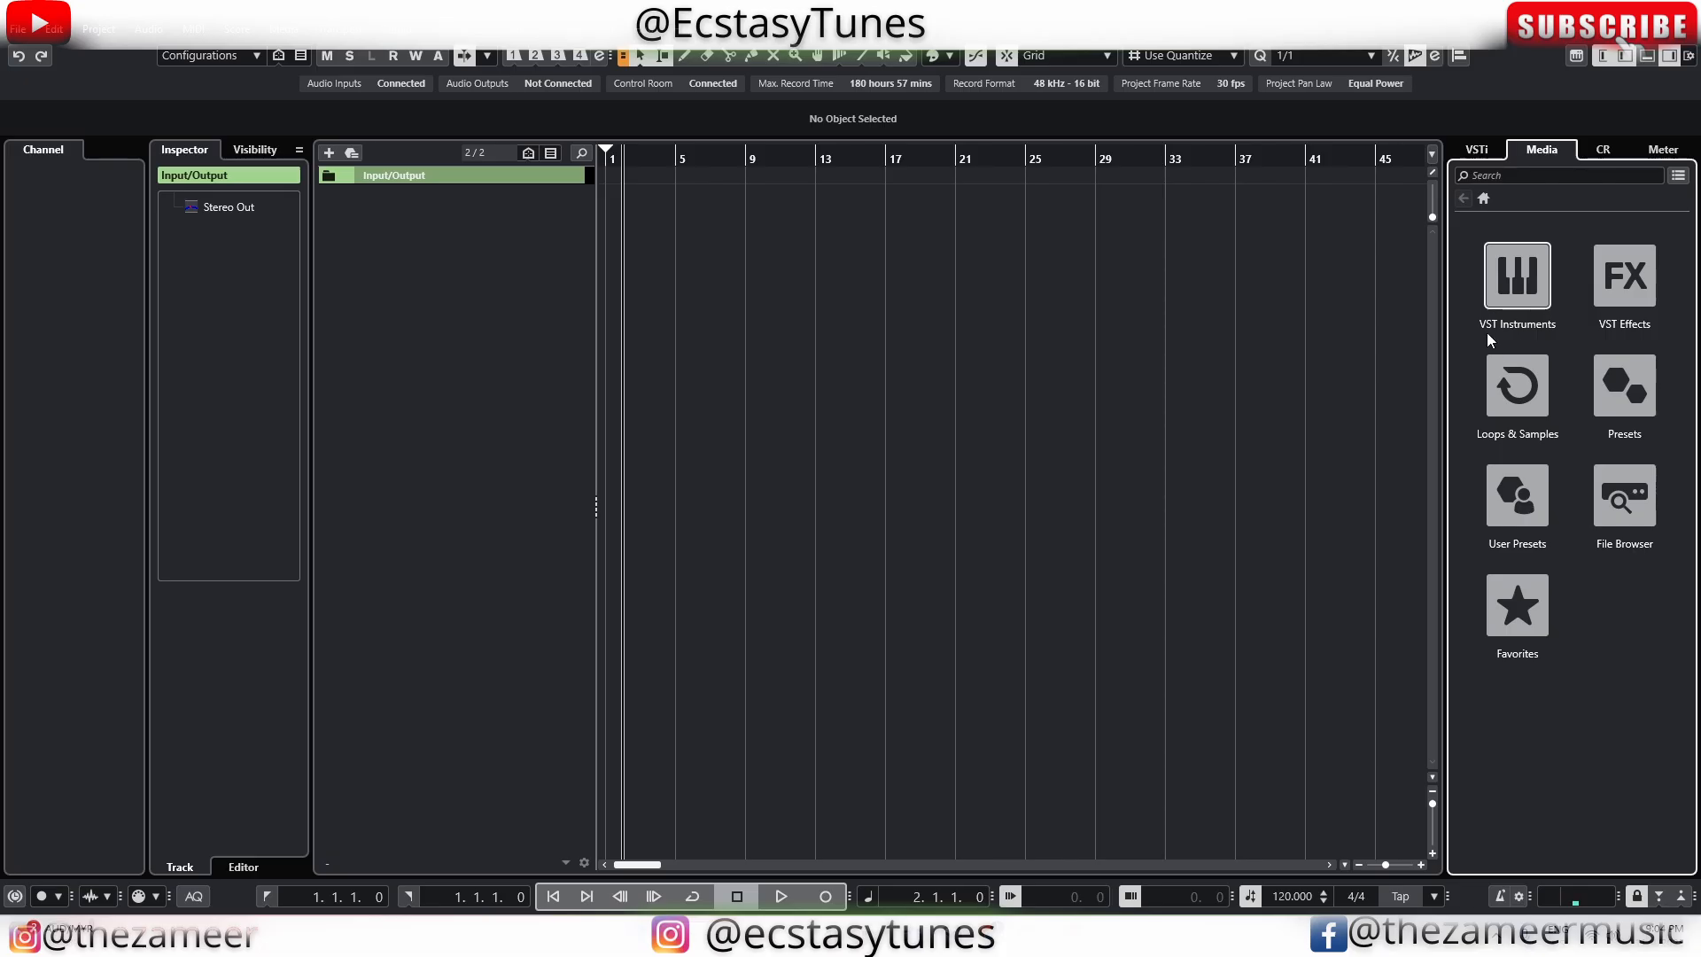
left_click(1517, 290)
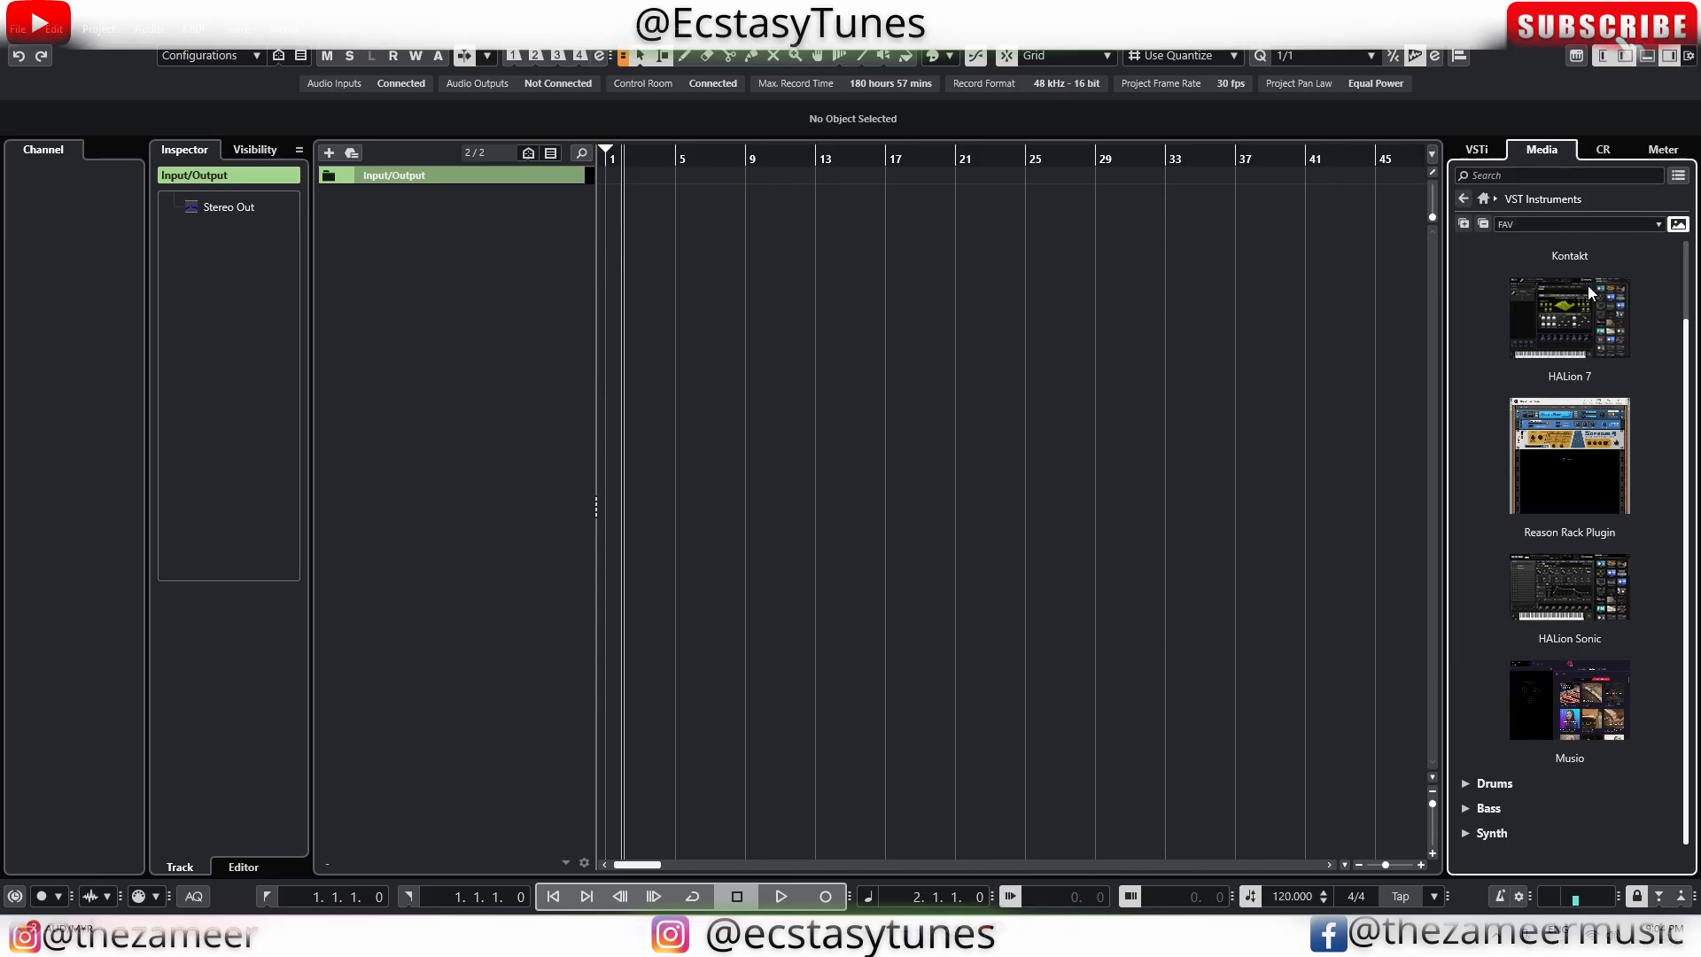
left_click(1518, 225)
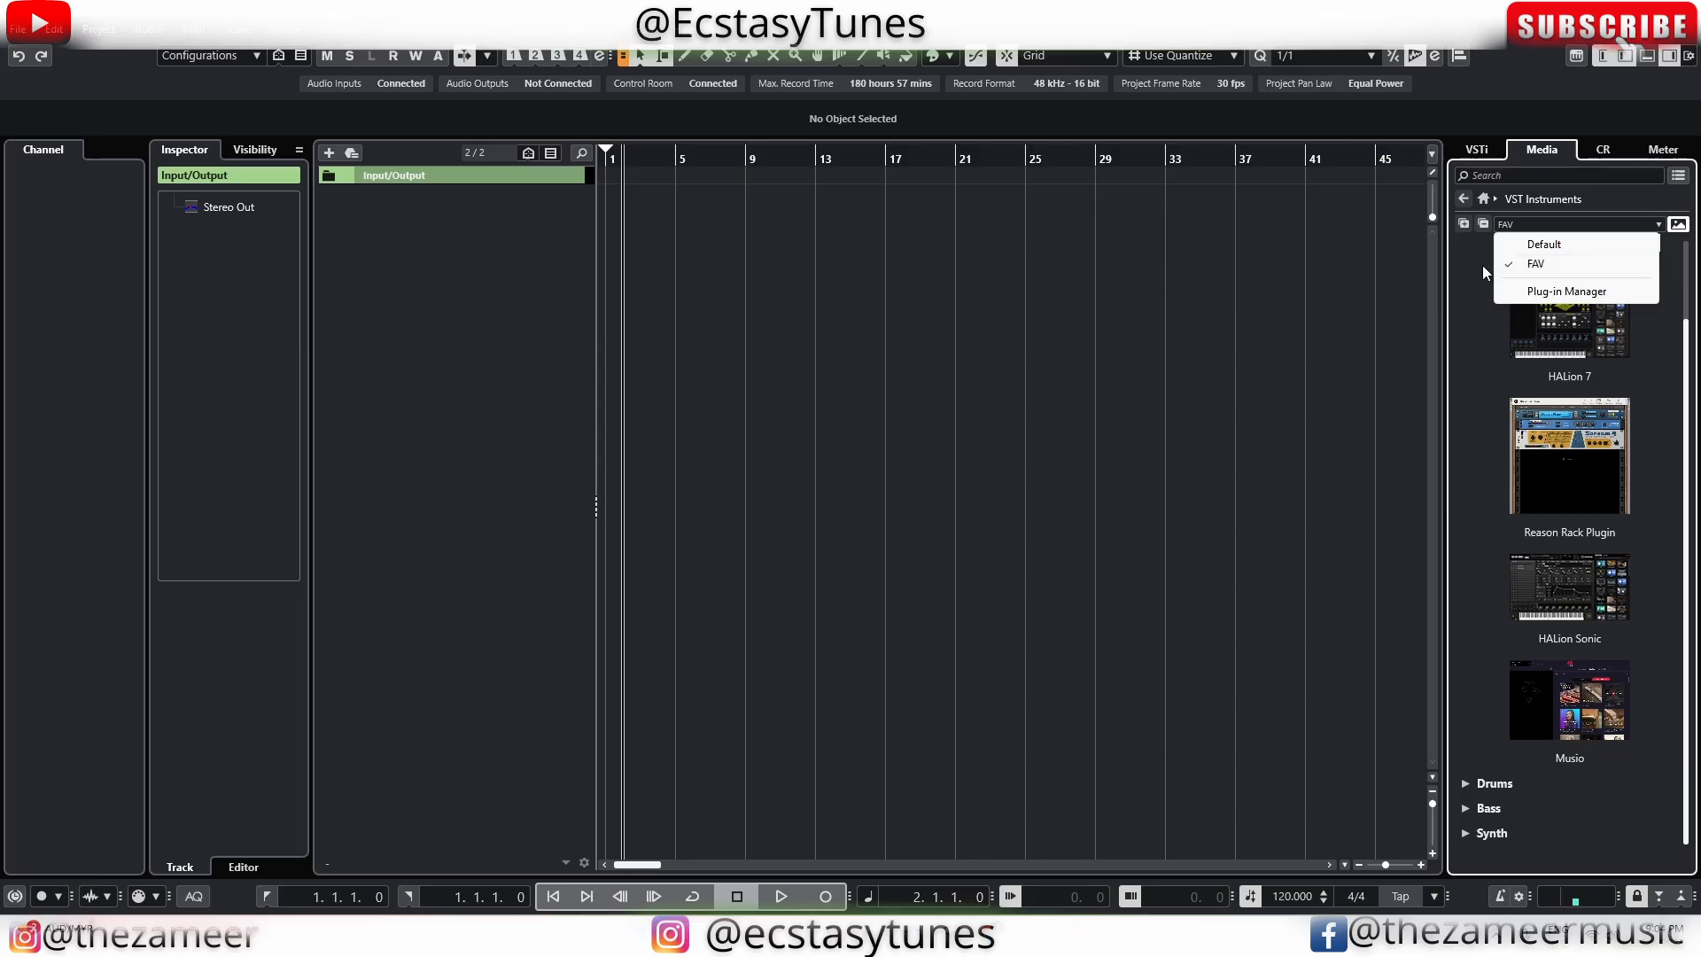
left_click(1476, 321)
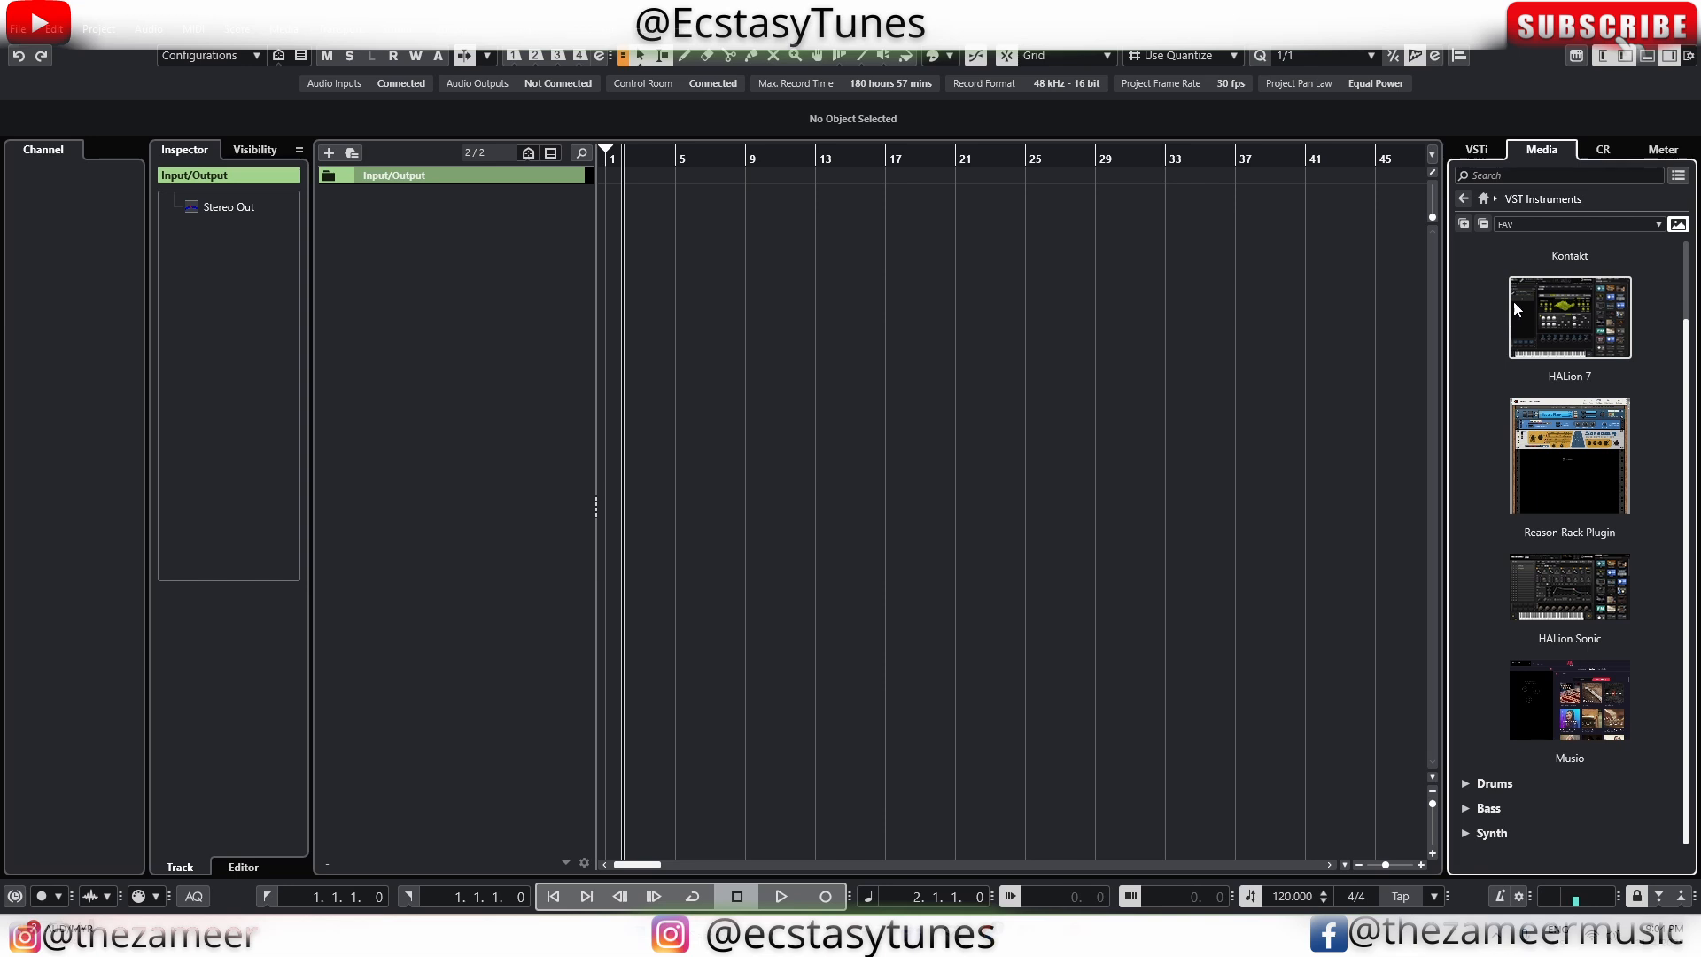
left_click(1519, 232)
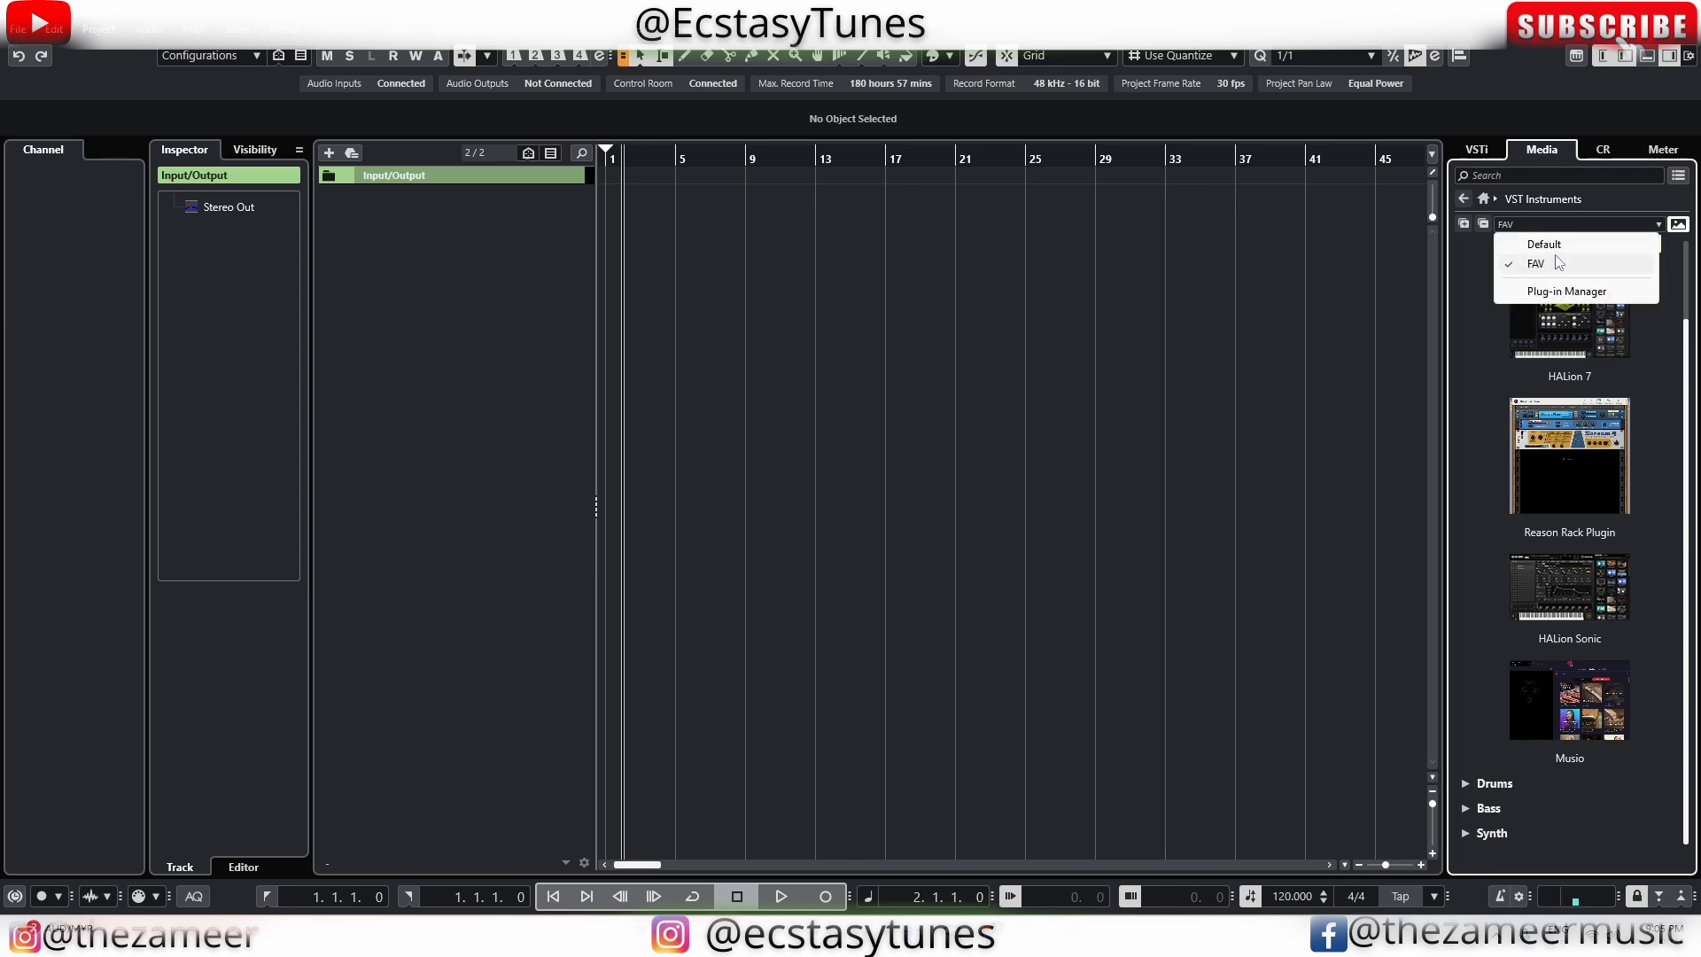
left_click(1479, 261)
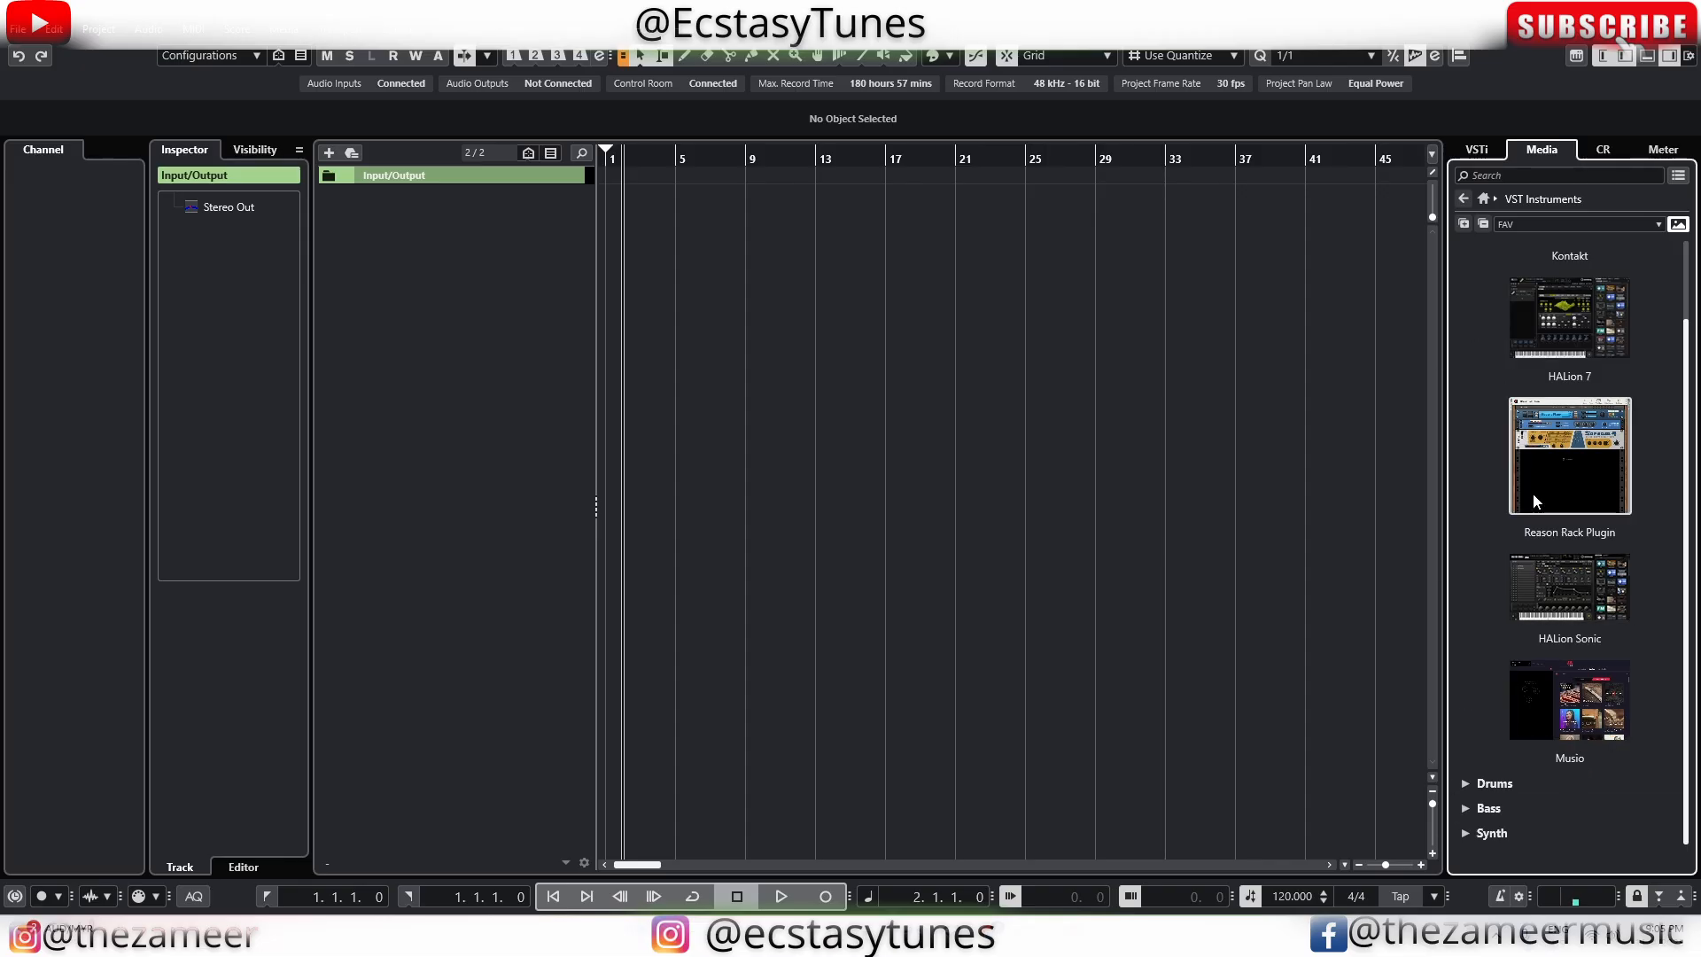
Look through the FAV collection's instruments with their plug-in pictures hidden and shown again
scroll(1579, 316, "up", 2)
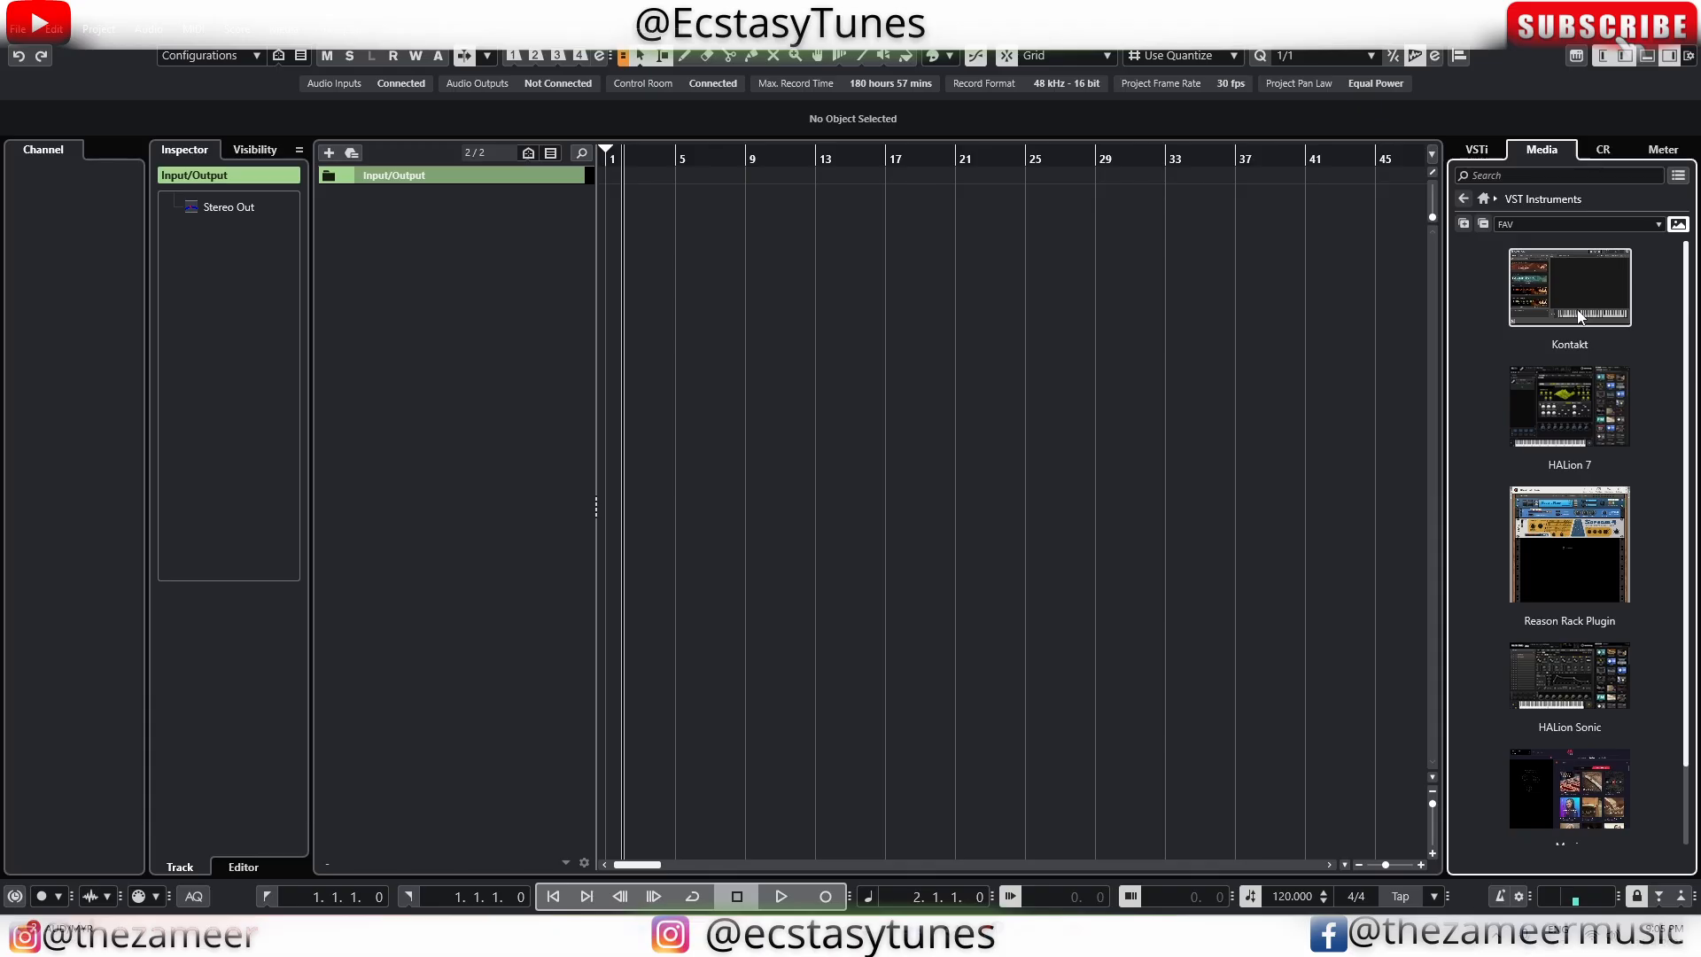
scroll(1577, 318, "down", 2)
scroll(1576, 319, "up", 2)
scroll(1585, 403, "down", 2)
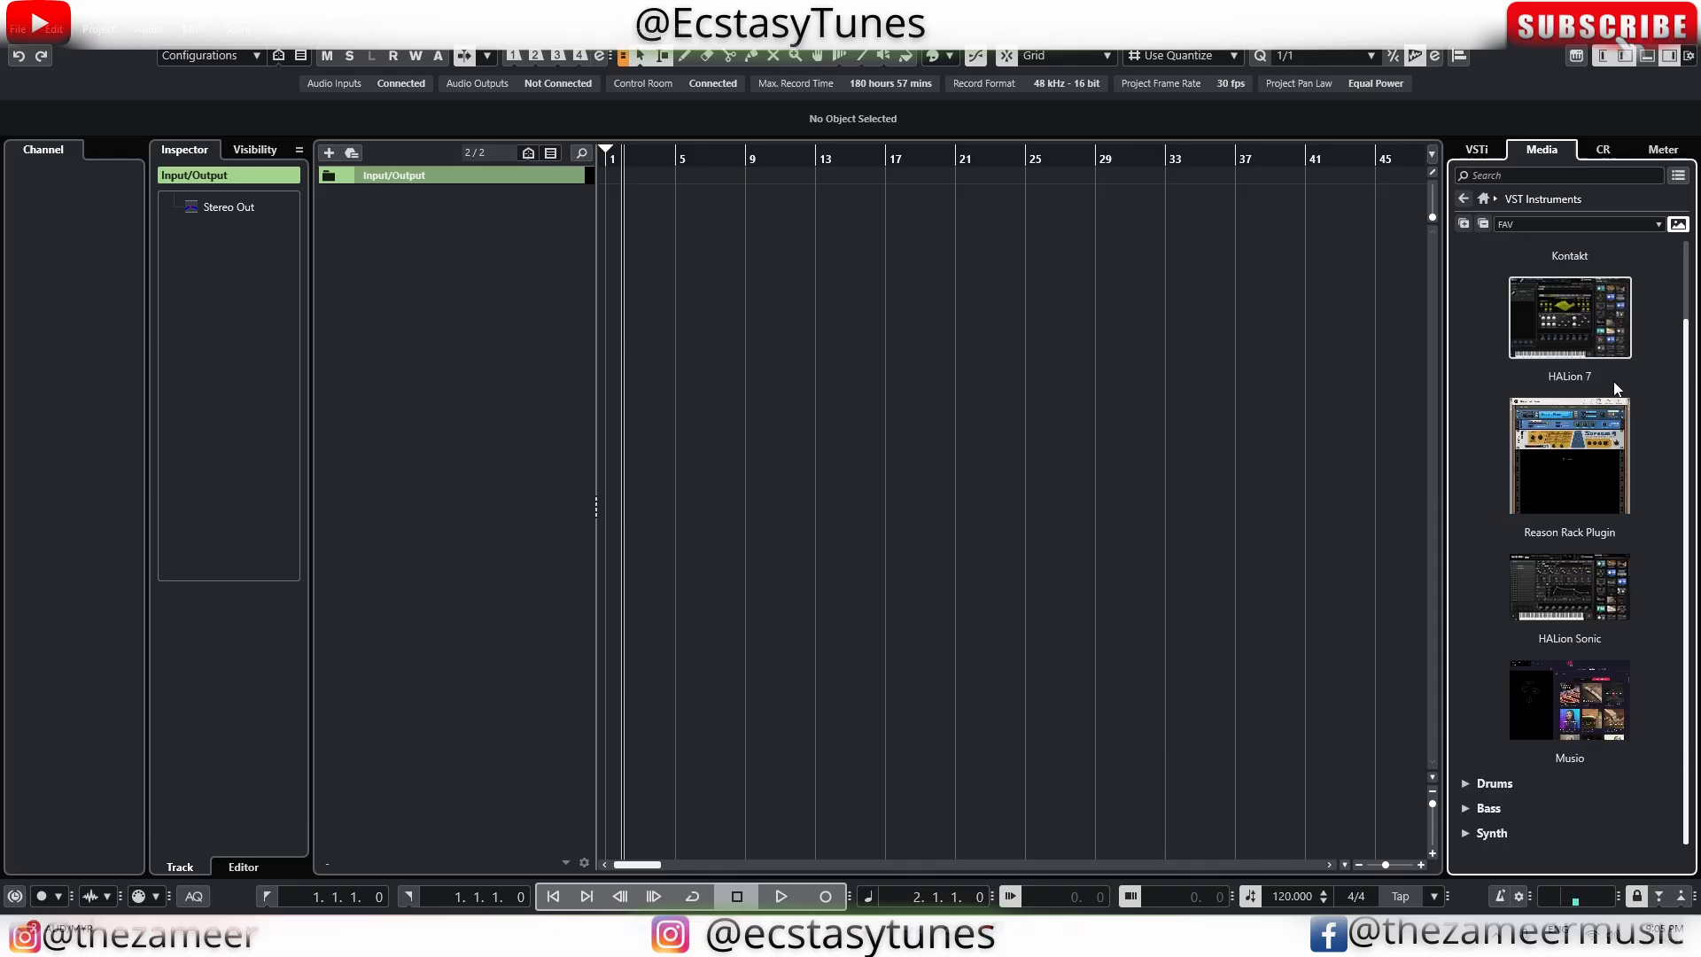
left_click(1680, 226)
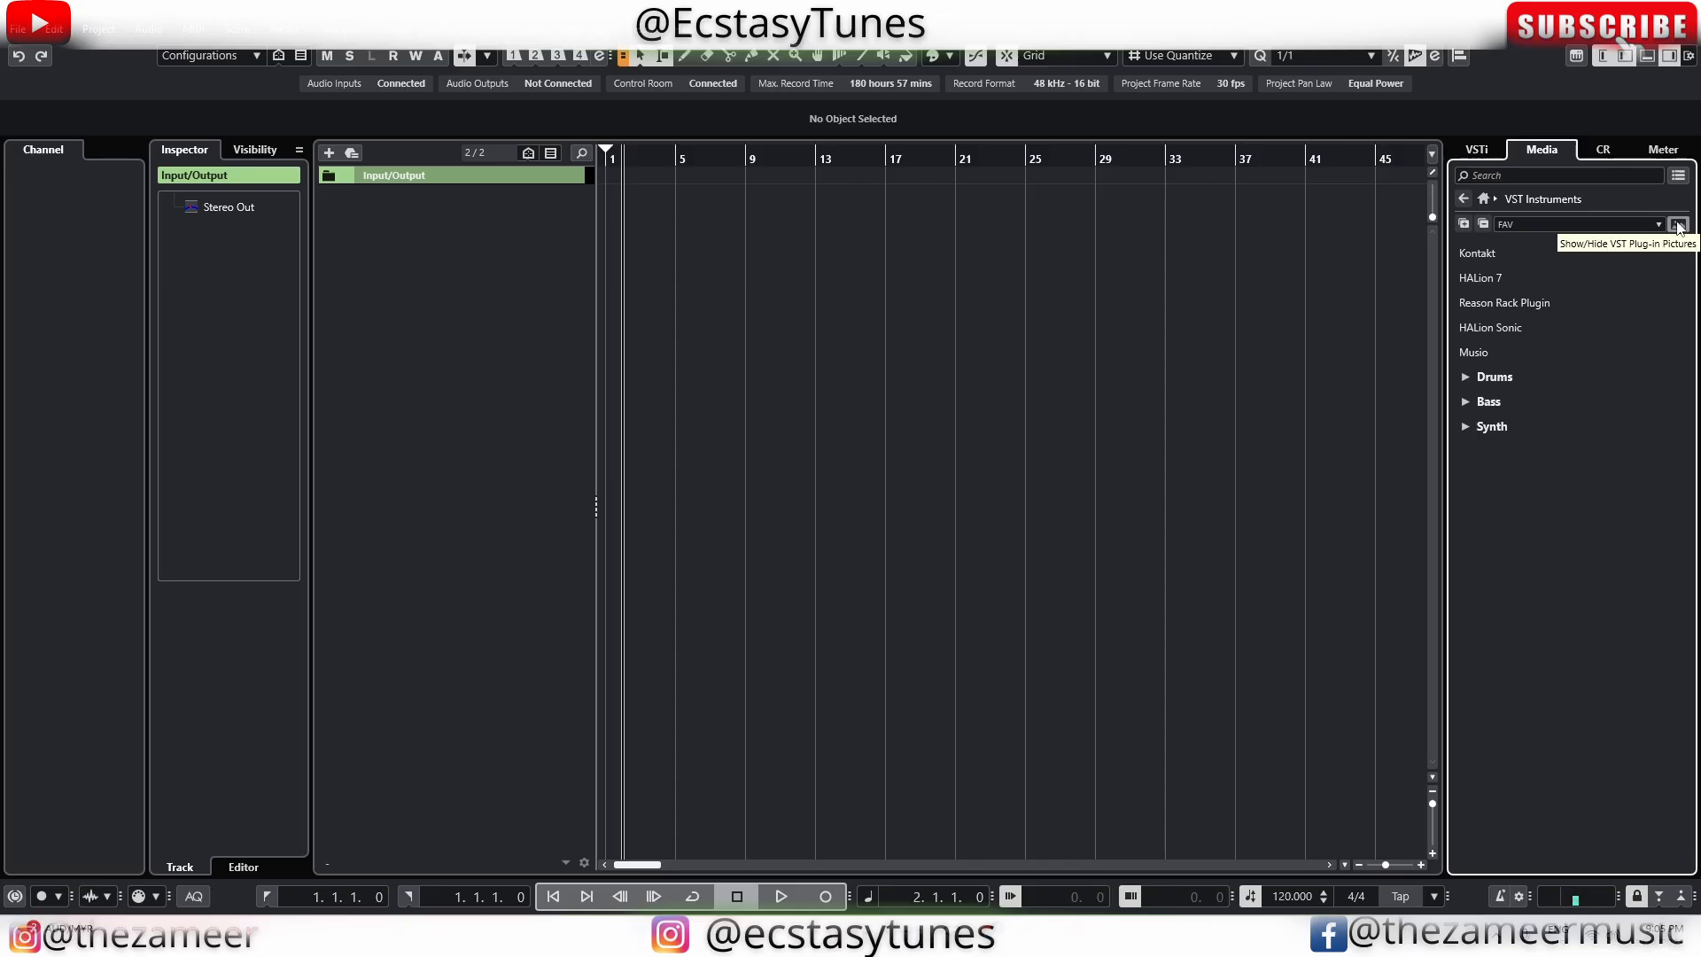
left_click(1678, 230)
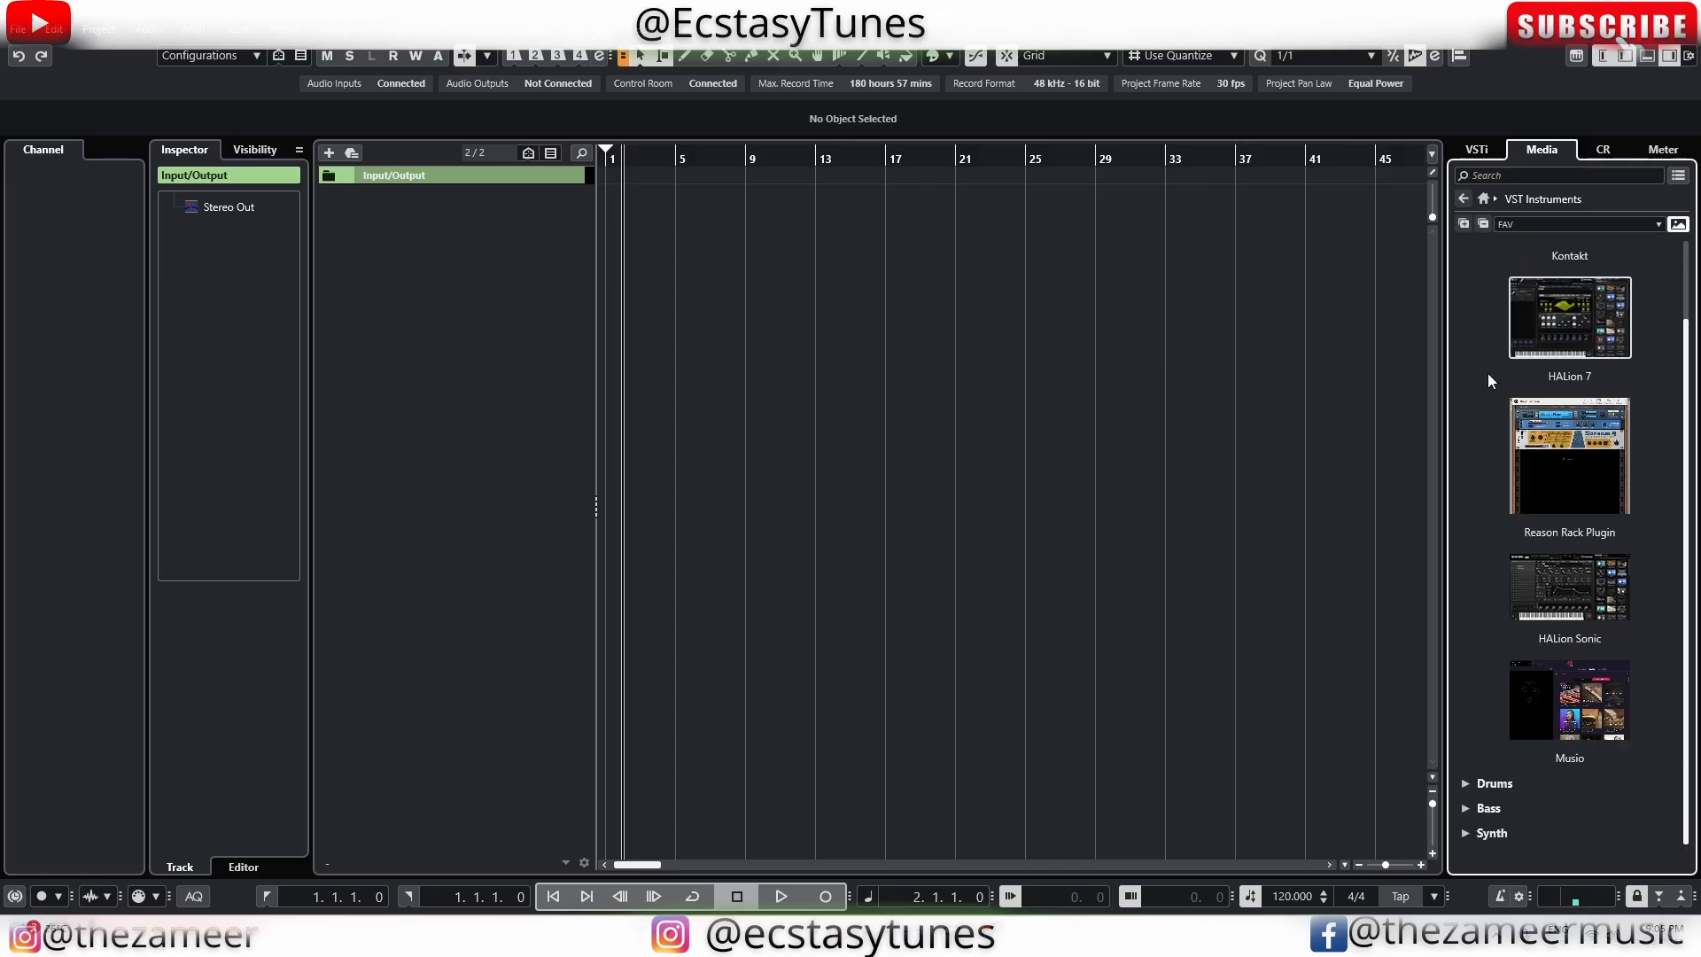
Expand the Drums, Bass and Synth folders of the FAV collection to list their instruments
left_click(1466, 783)
scroll(1488, 700, "down", 5)
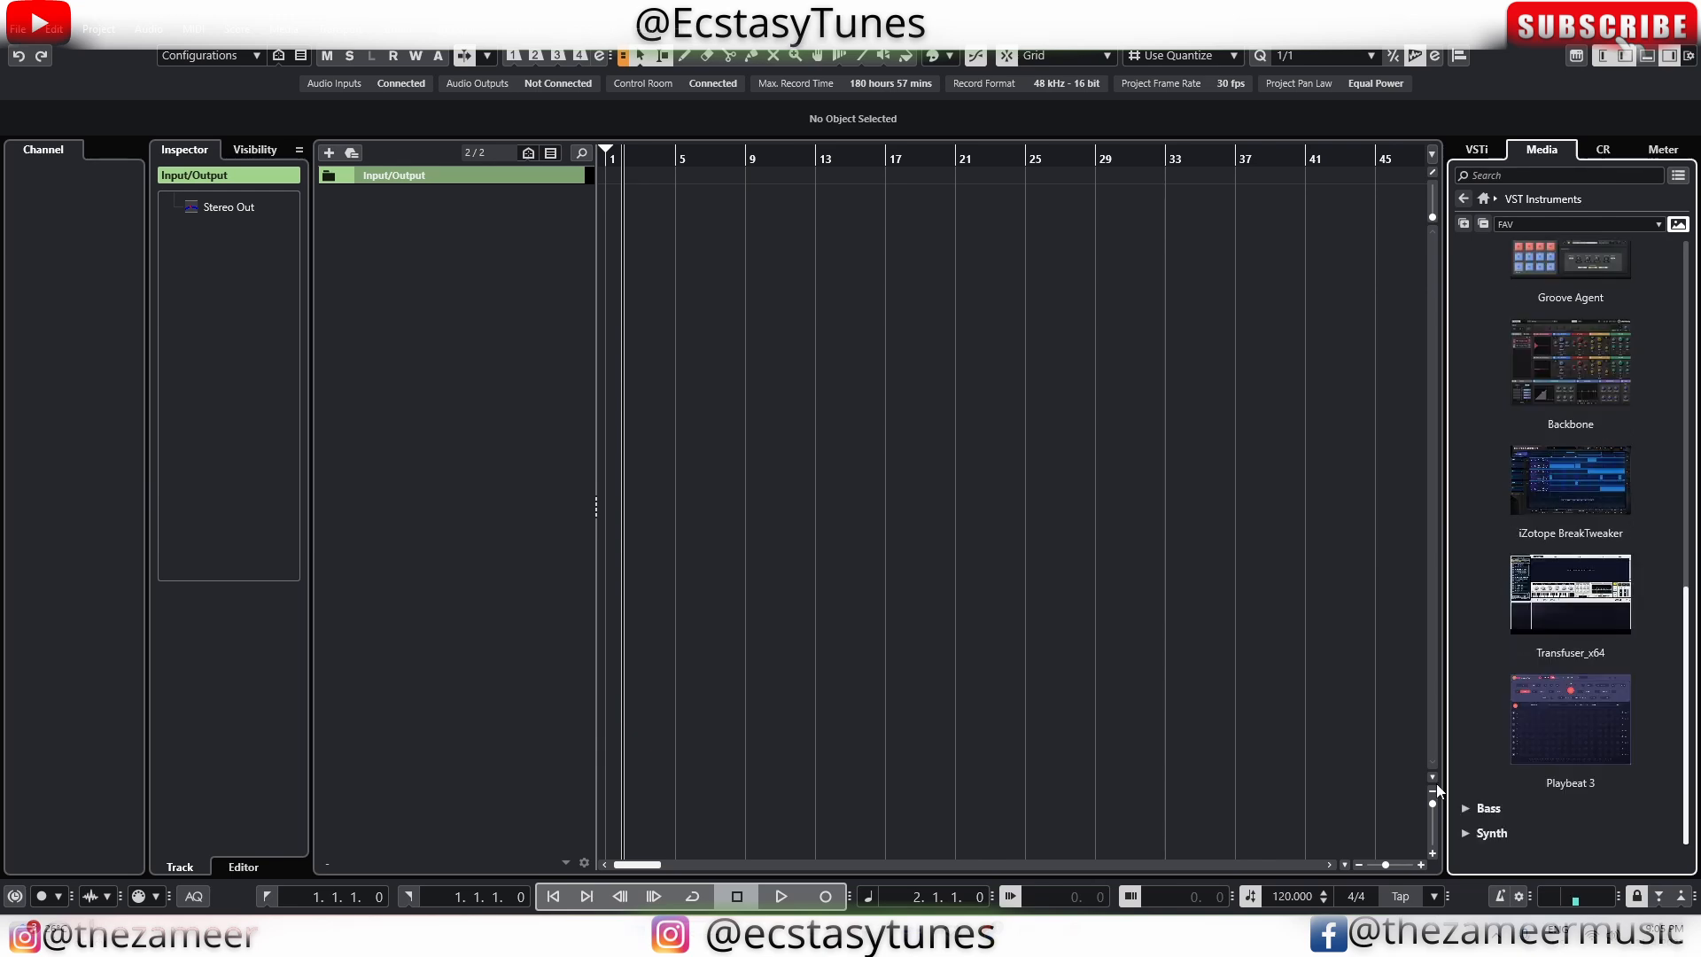
left_click(1466, 808)
scroll(1479, 700, "down", 3)
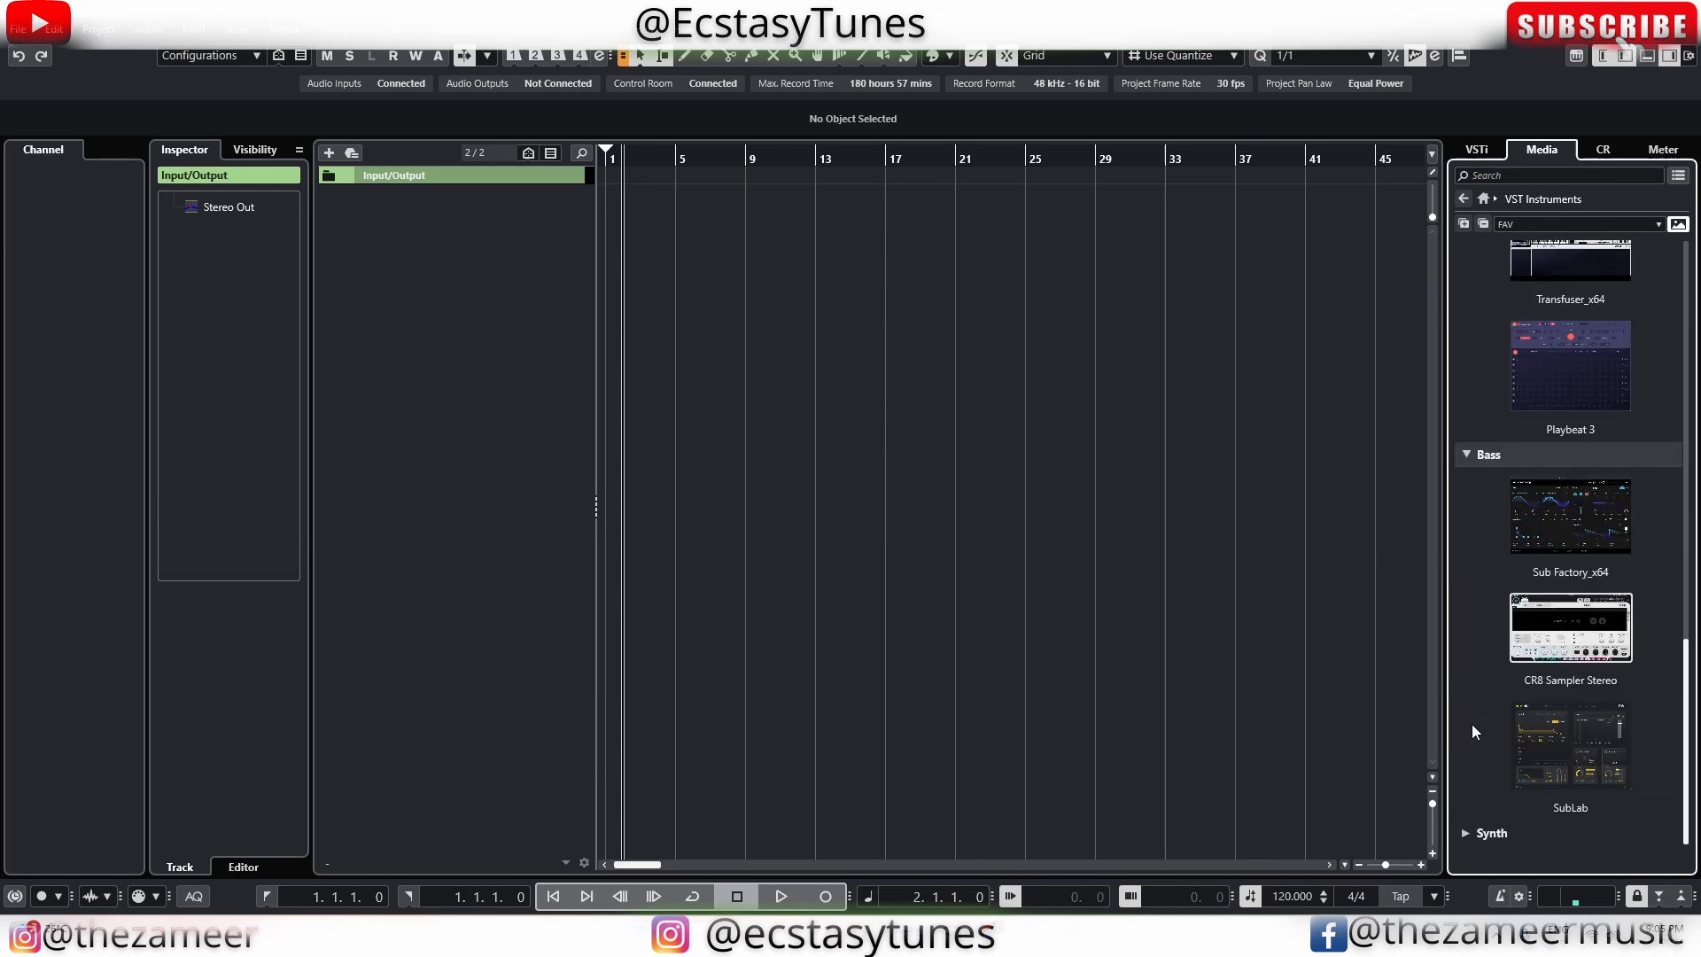
left_click(1481, 824)
scroll(1490, 732, "down", 5)
Browse the expanded FAV folders and hide the plug-in pictures so the instruments appear as a text list
scroll(1511, 680, "up", 10)
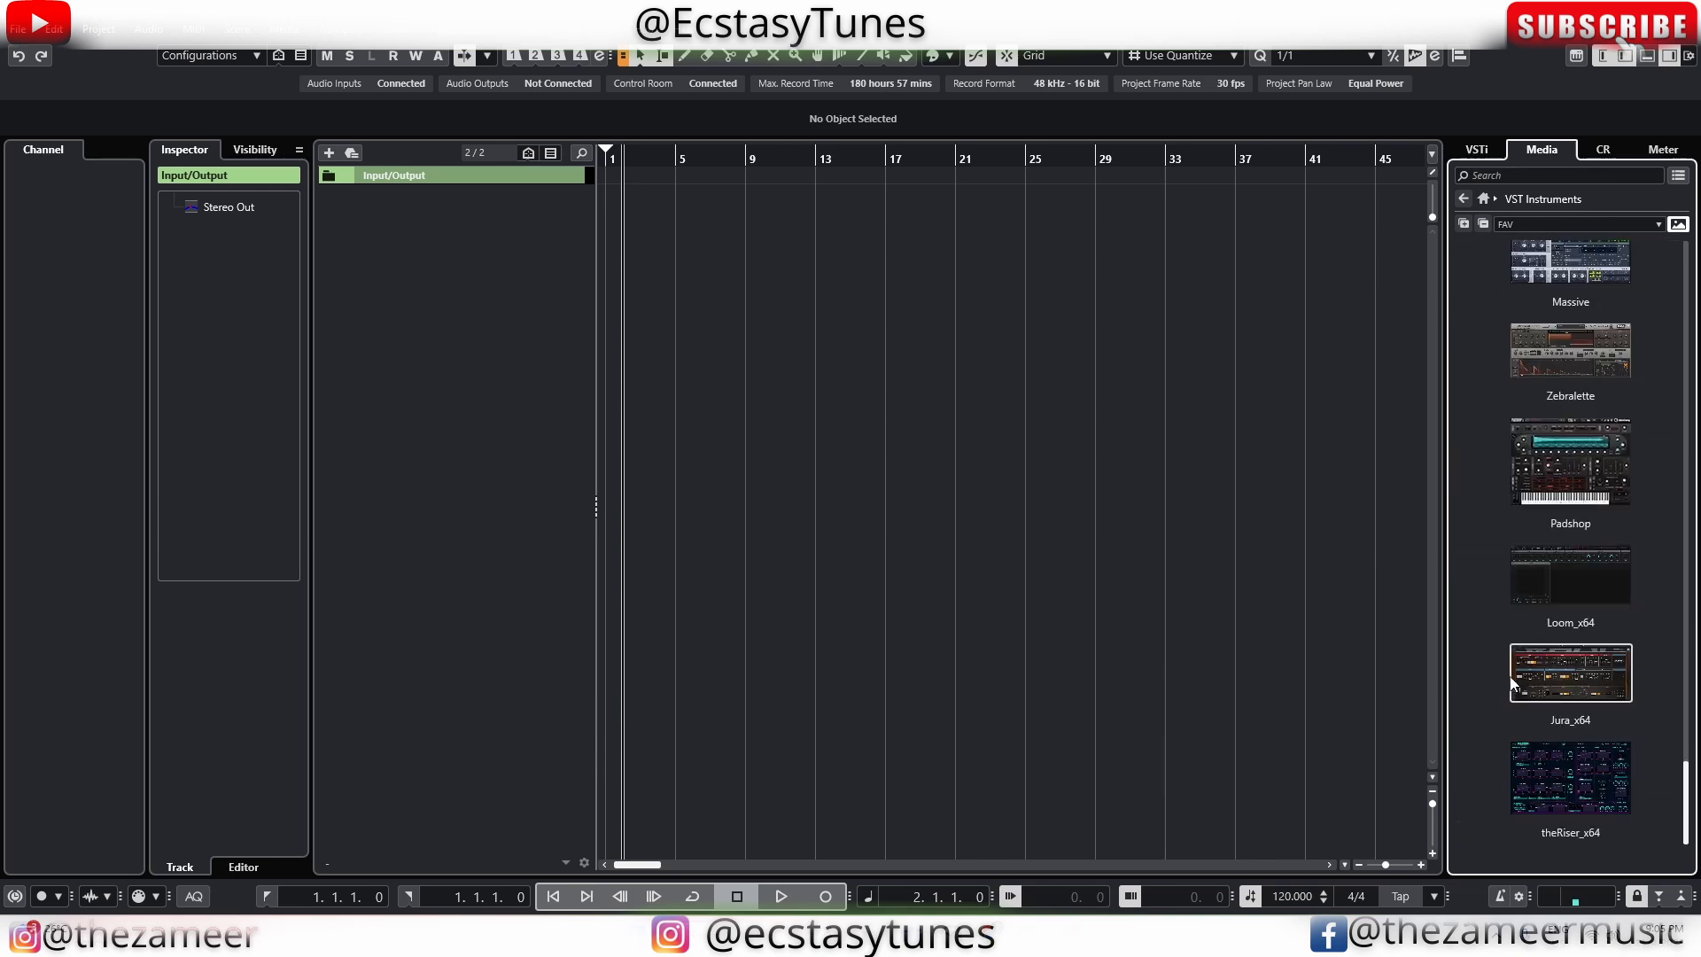
scroll(1510, 677, "up", 5)
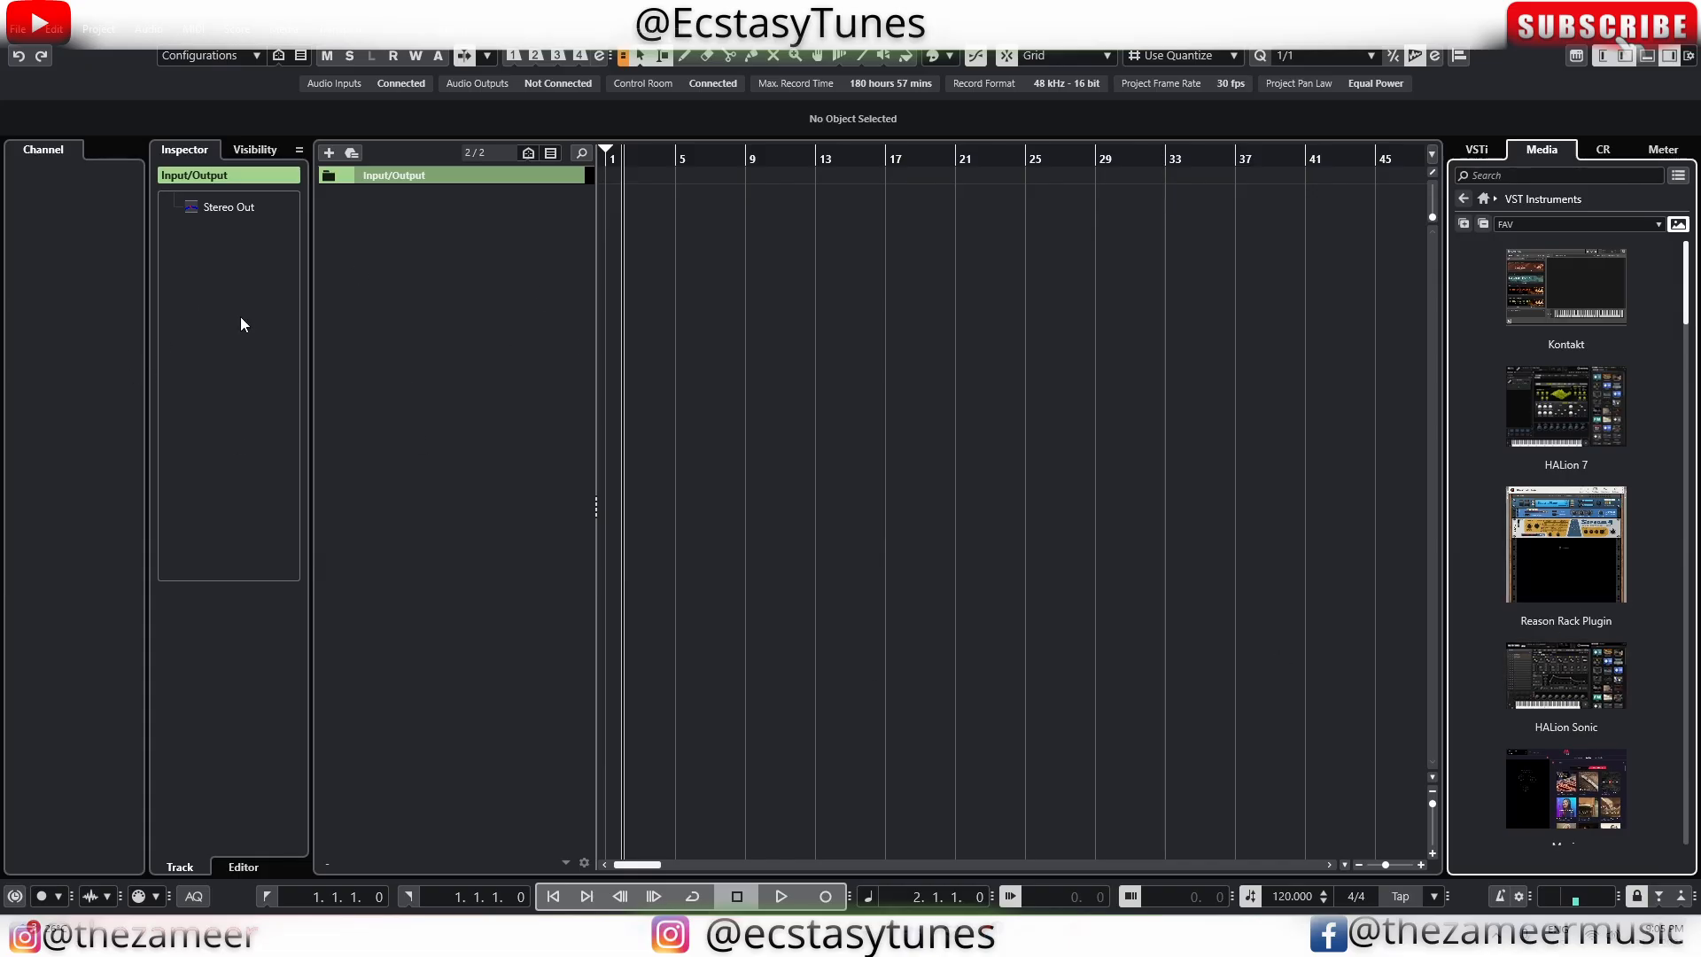
scroll(1511, 399, "down", 10)
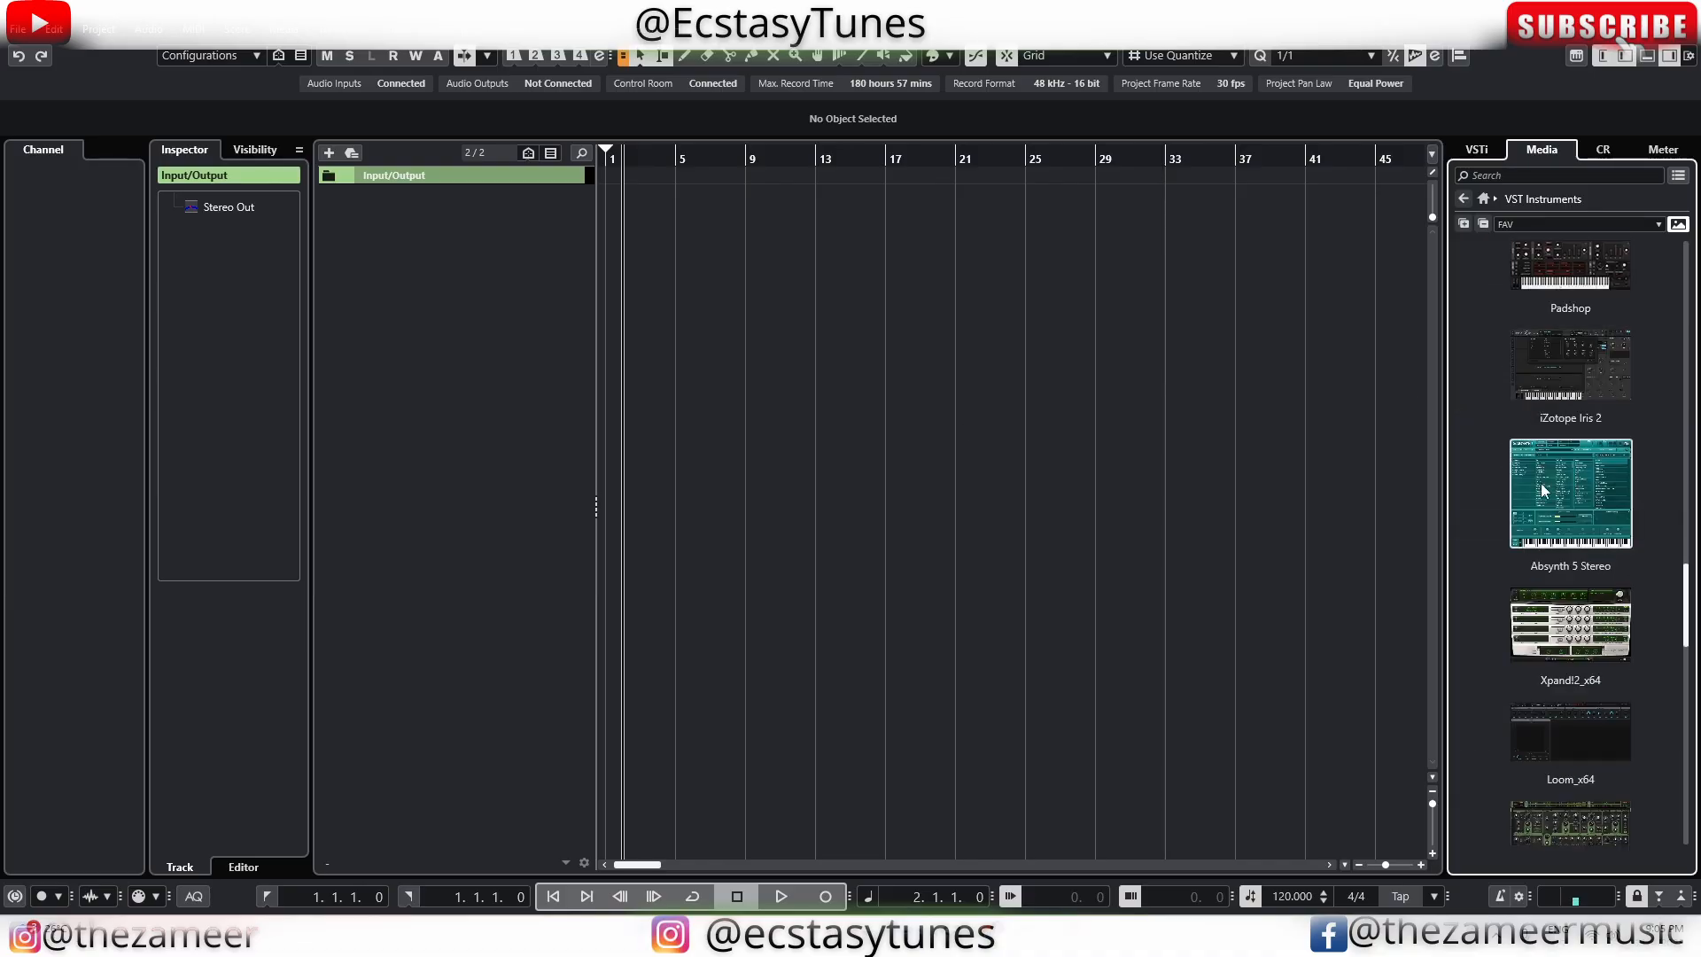
scroll(1547, 407, "up", 2)
scroll(1547, 407, "down", 5)
scroll(1547, 407, "up", 3)
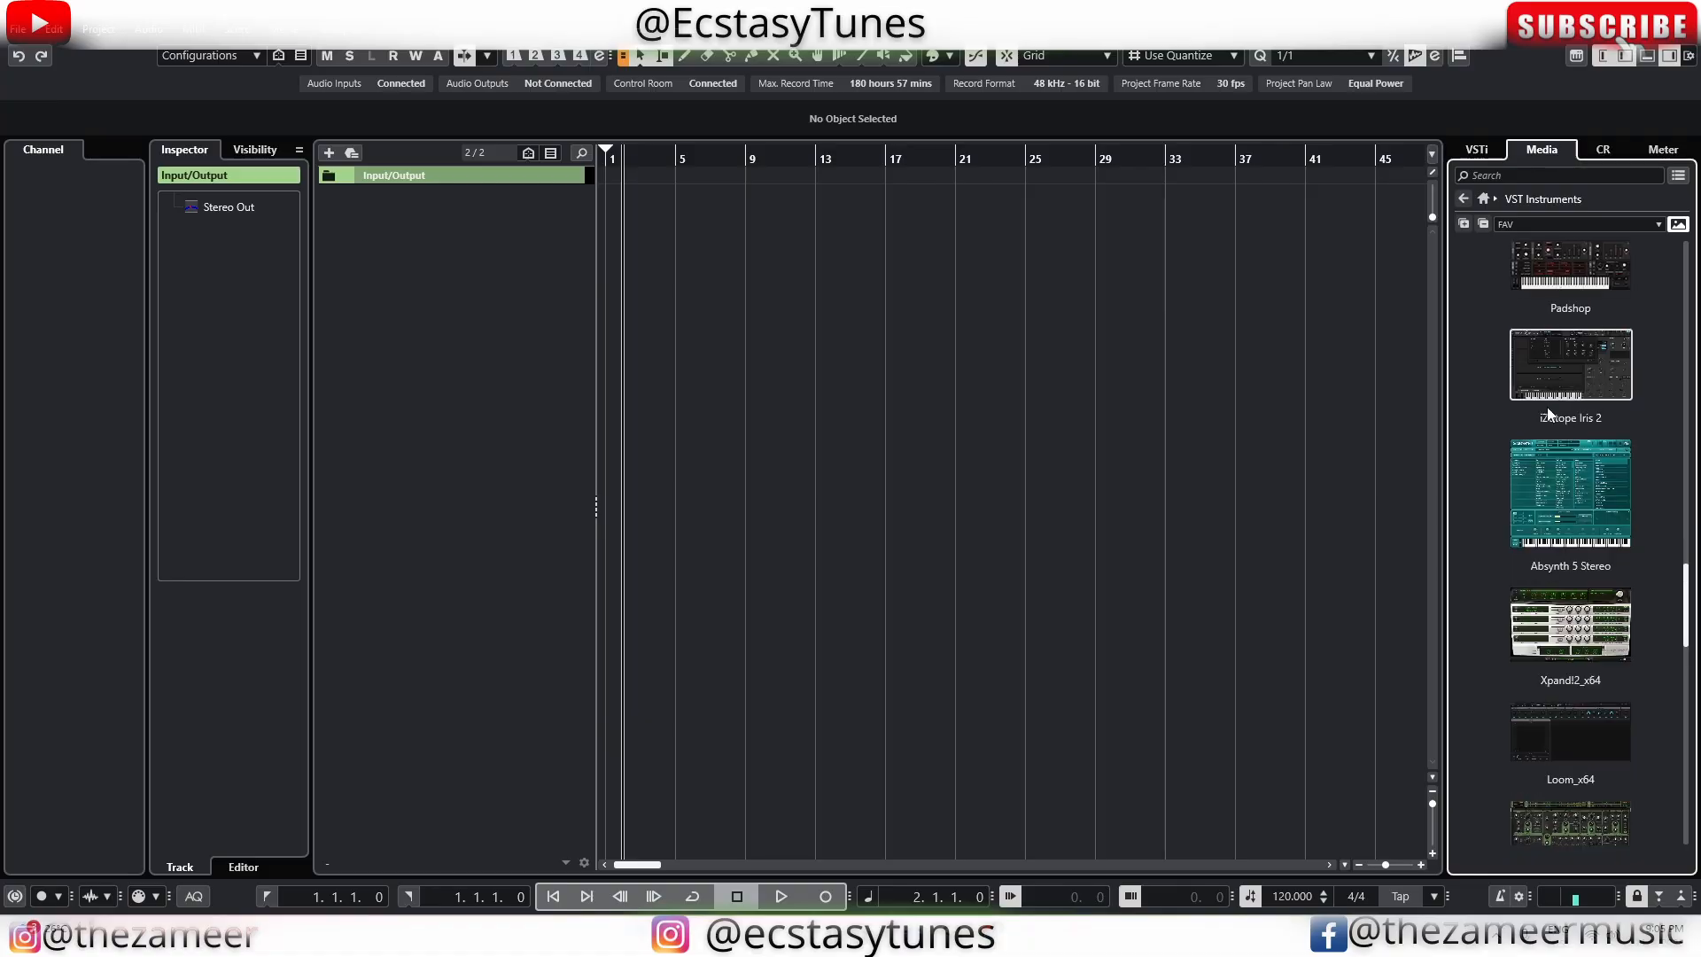
scroll(1546, 408, "down", 6)
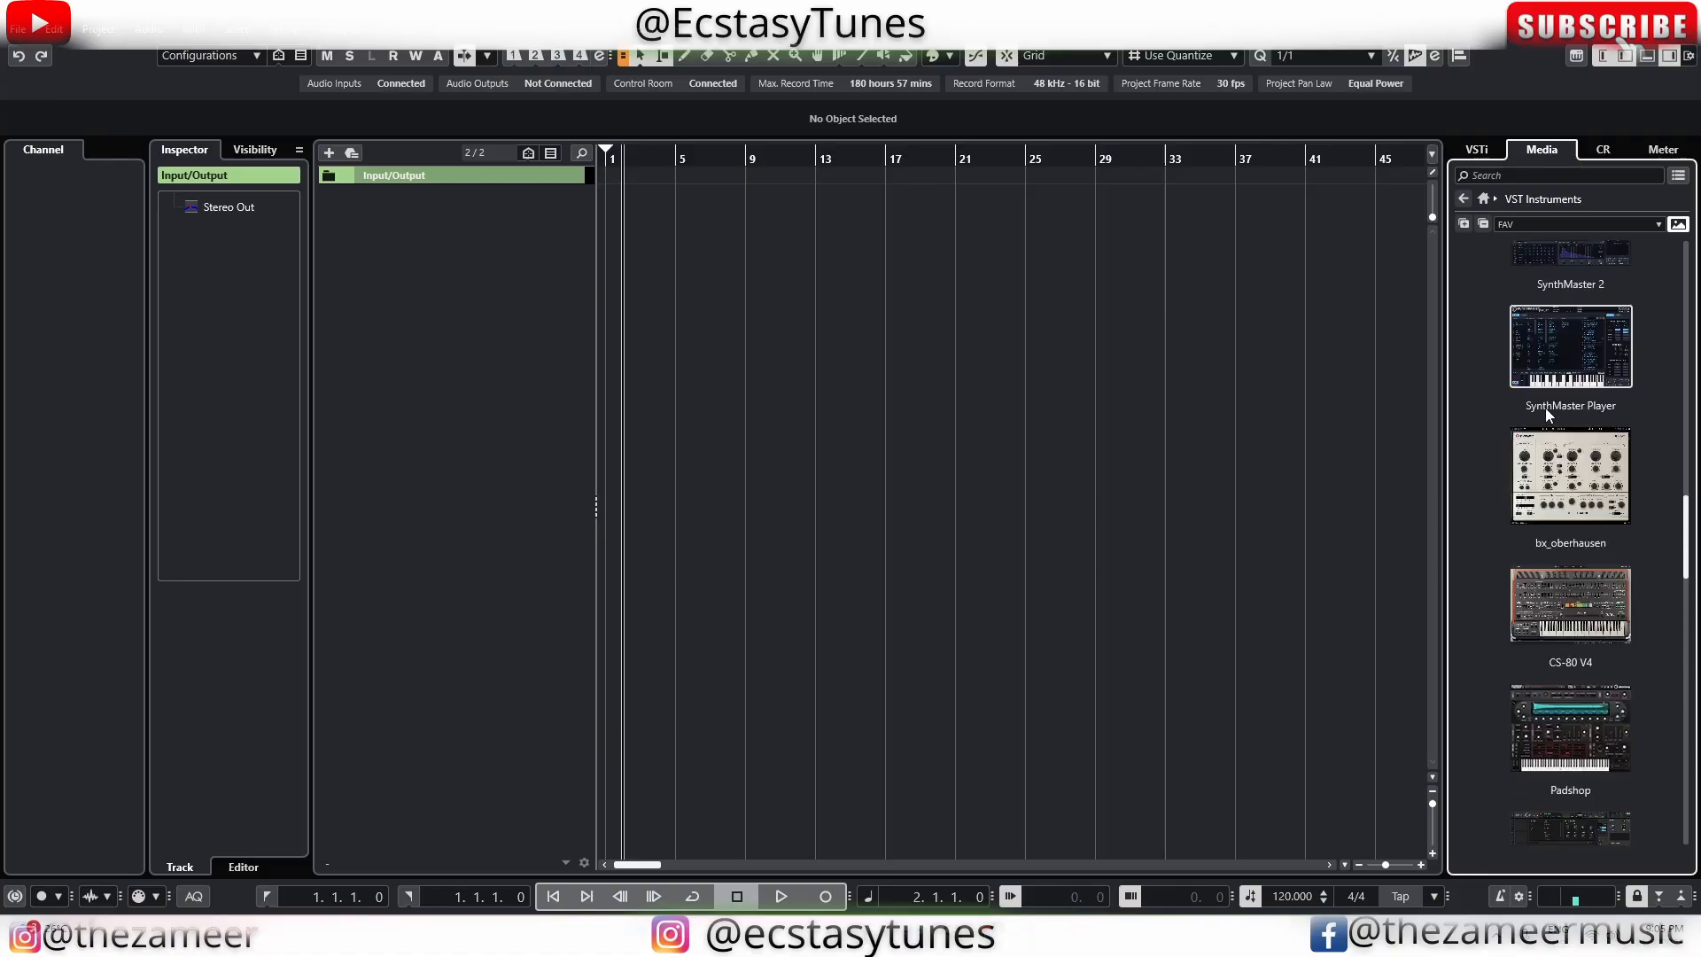
left_click(1676, 225)
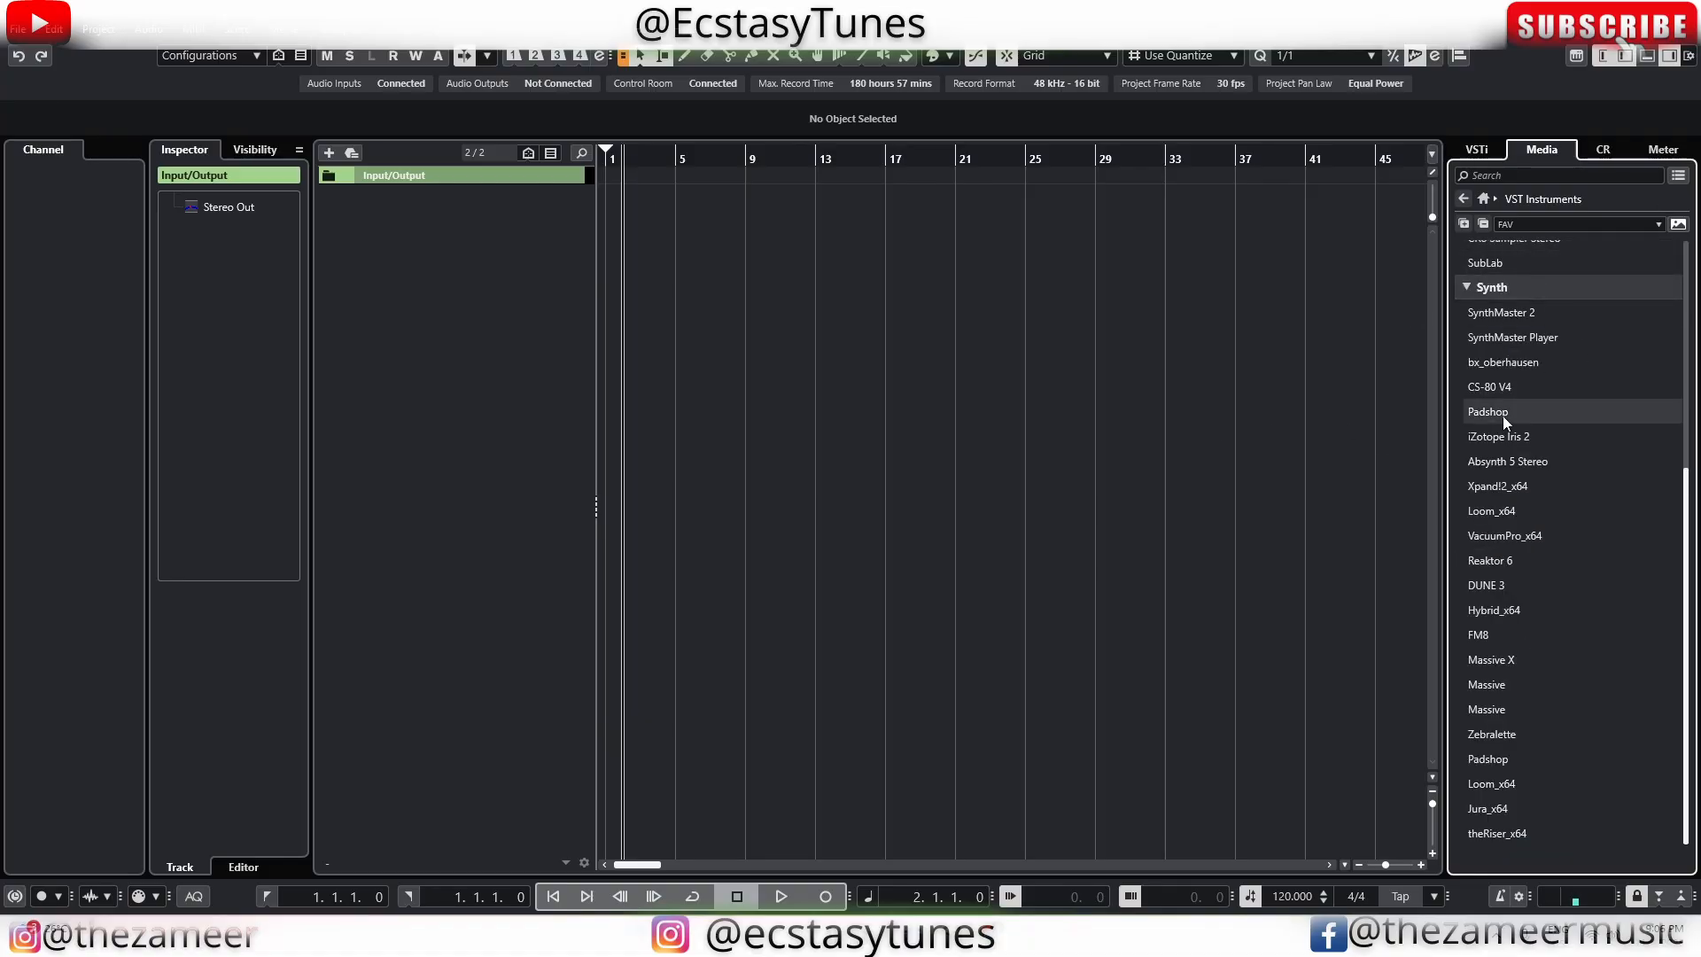
Create an instrument track by adding VacuumPro_x64 from the Synth folder to the track list
scroll(1506, 412, "up", 6)
scroll(1564, 507, "down", 6)
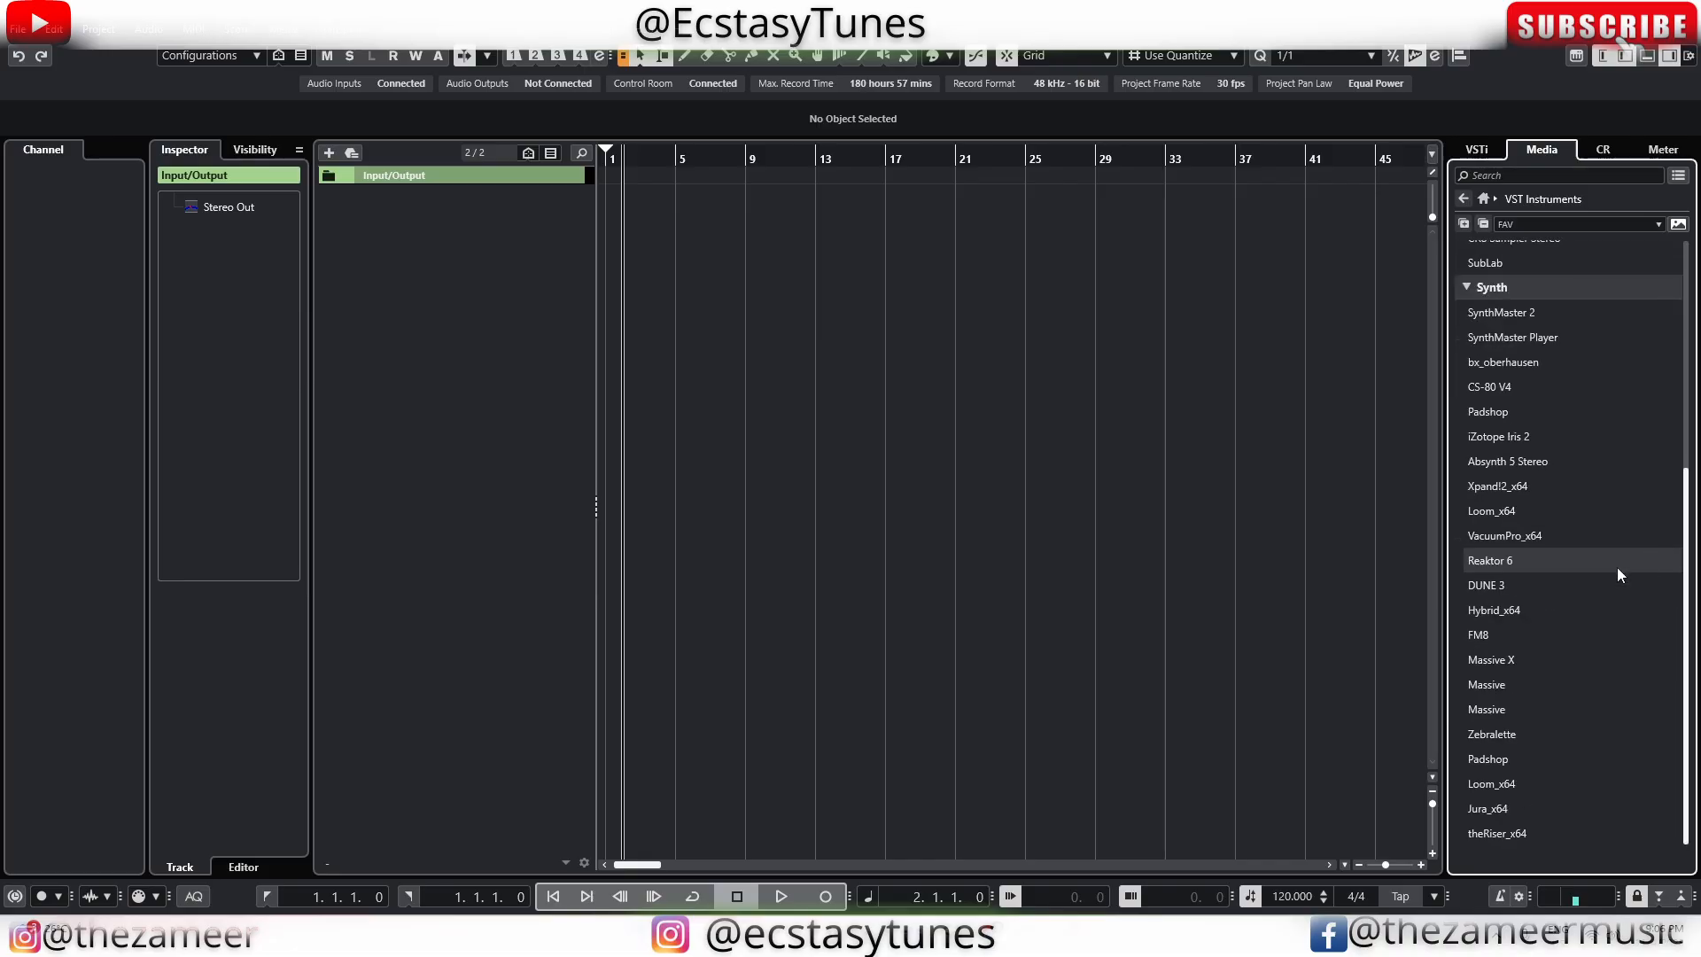
left_click_drag(1511, 538, 447, 254)
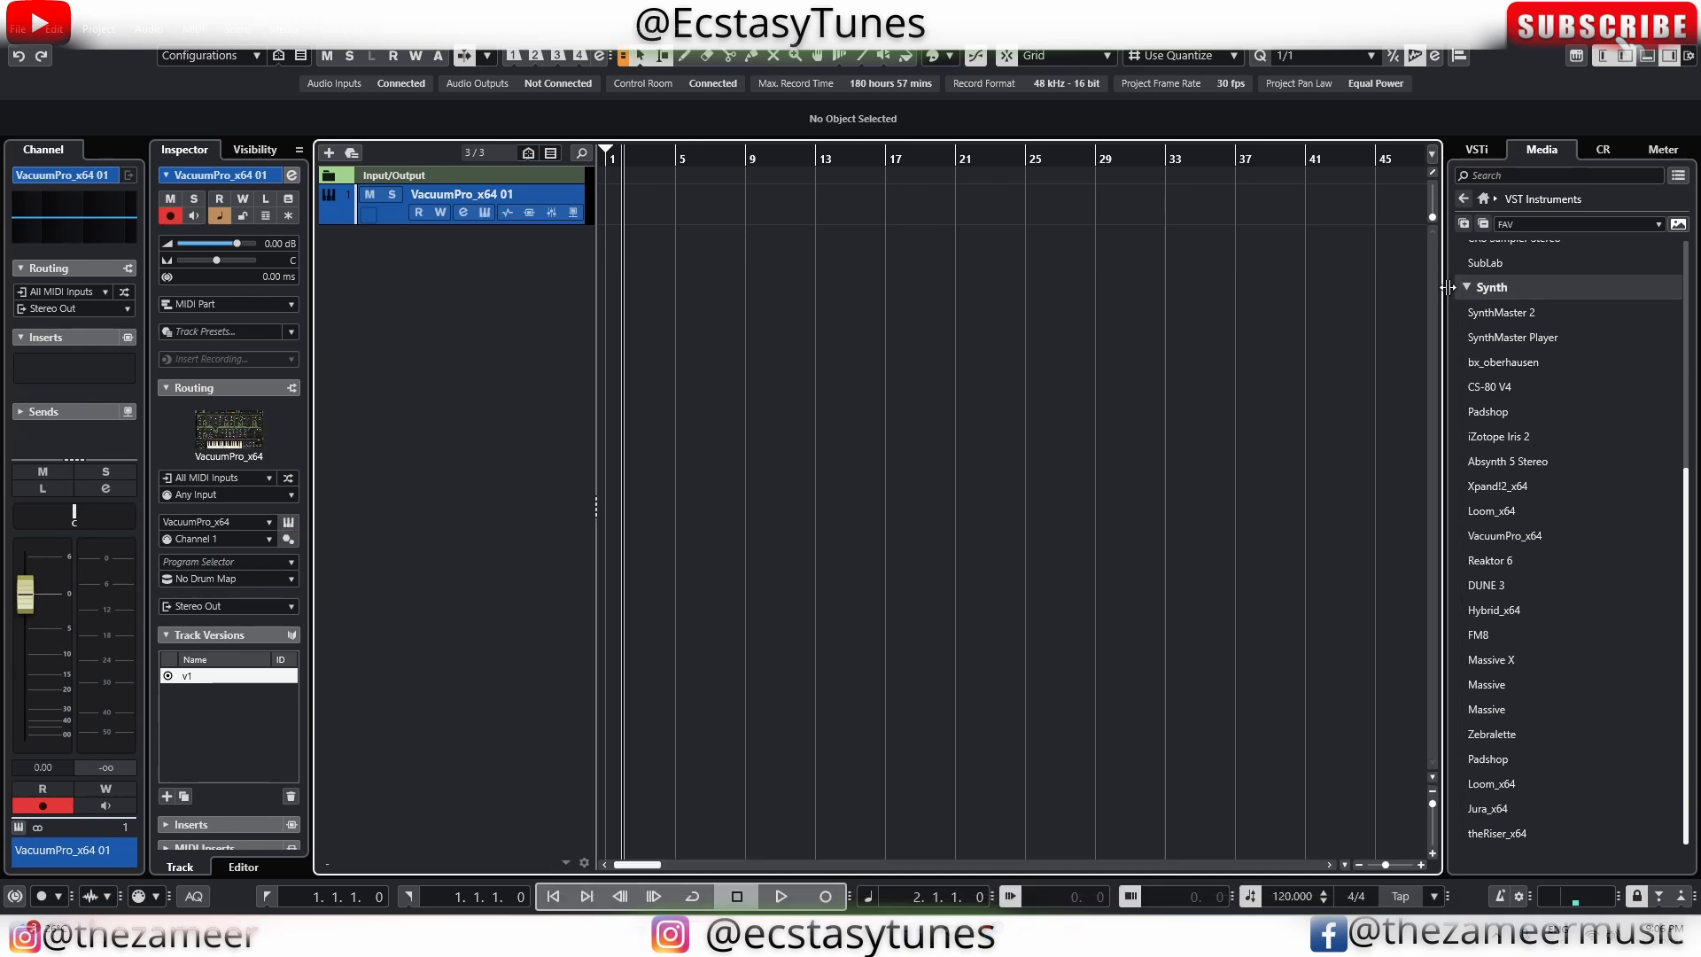
left_click(1449, 286)
Collapse all instrument folders, reopen only Synth, and add FM8 as an instrument track below the VacuumPro track
scroll(1505, 401, "up", 5)
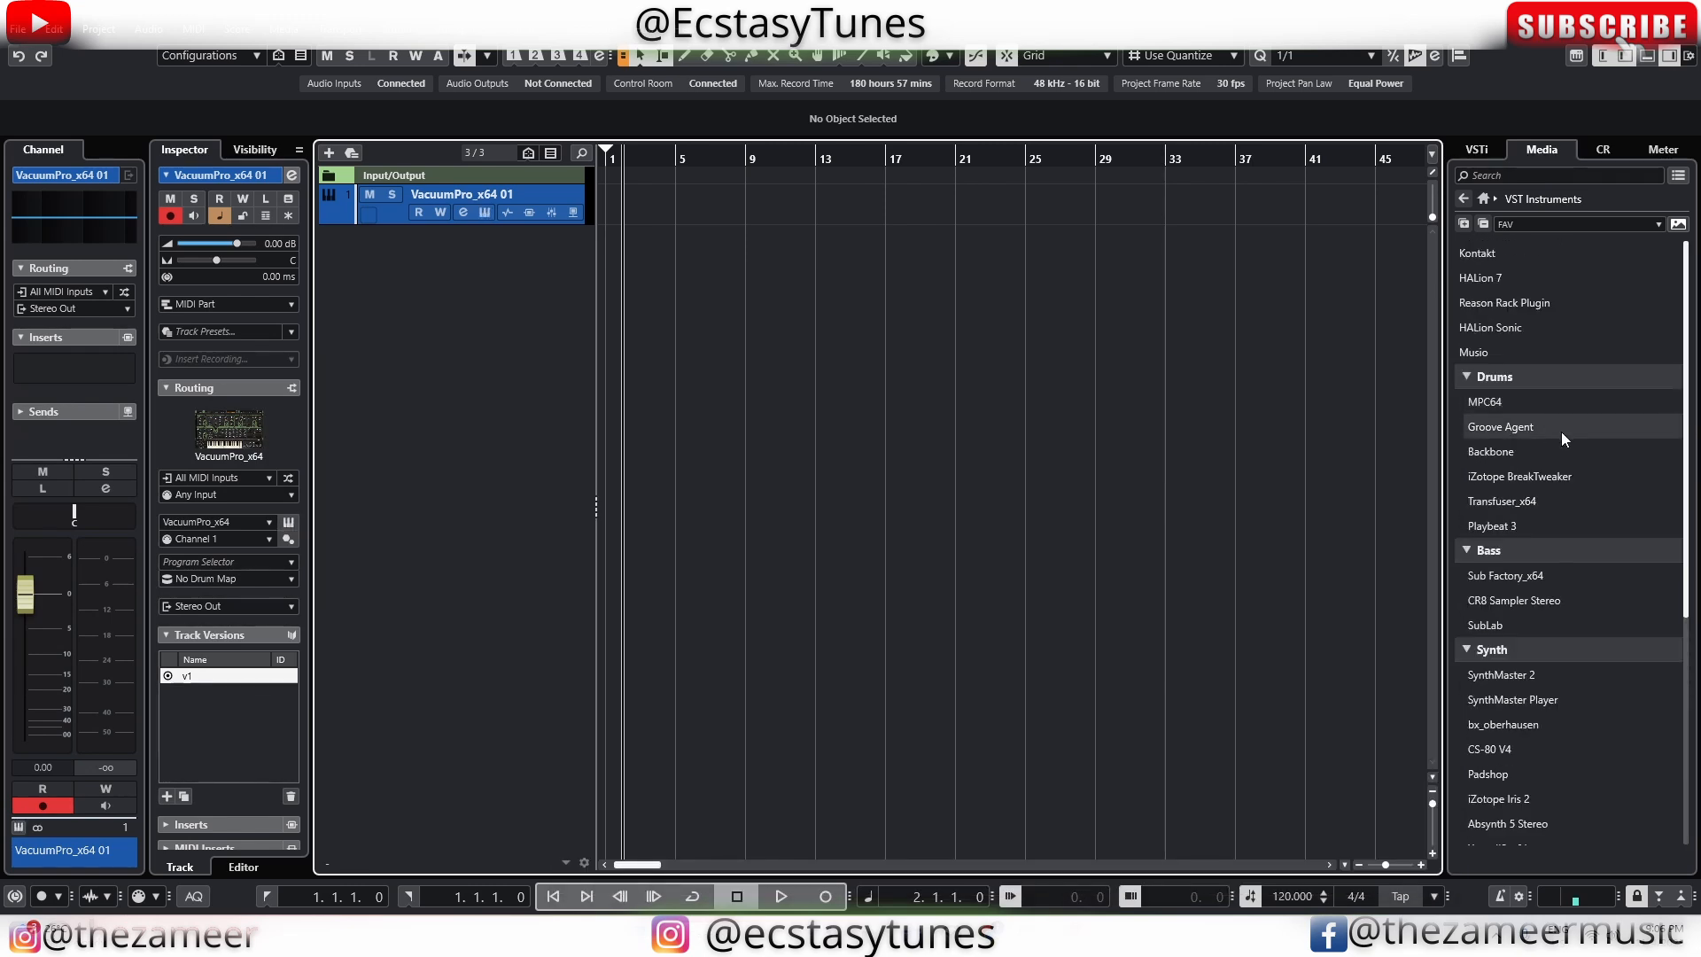
left_click(1483, 229)
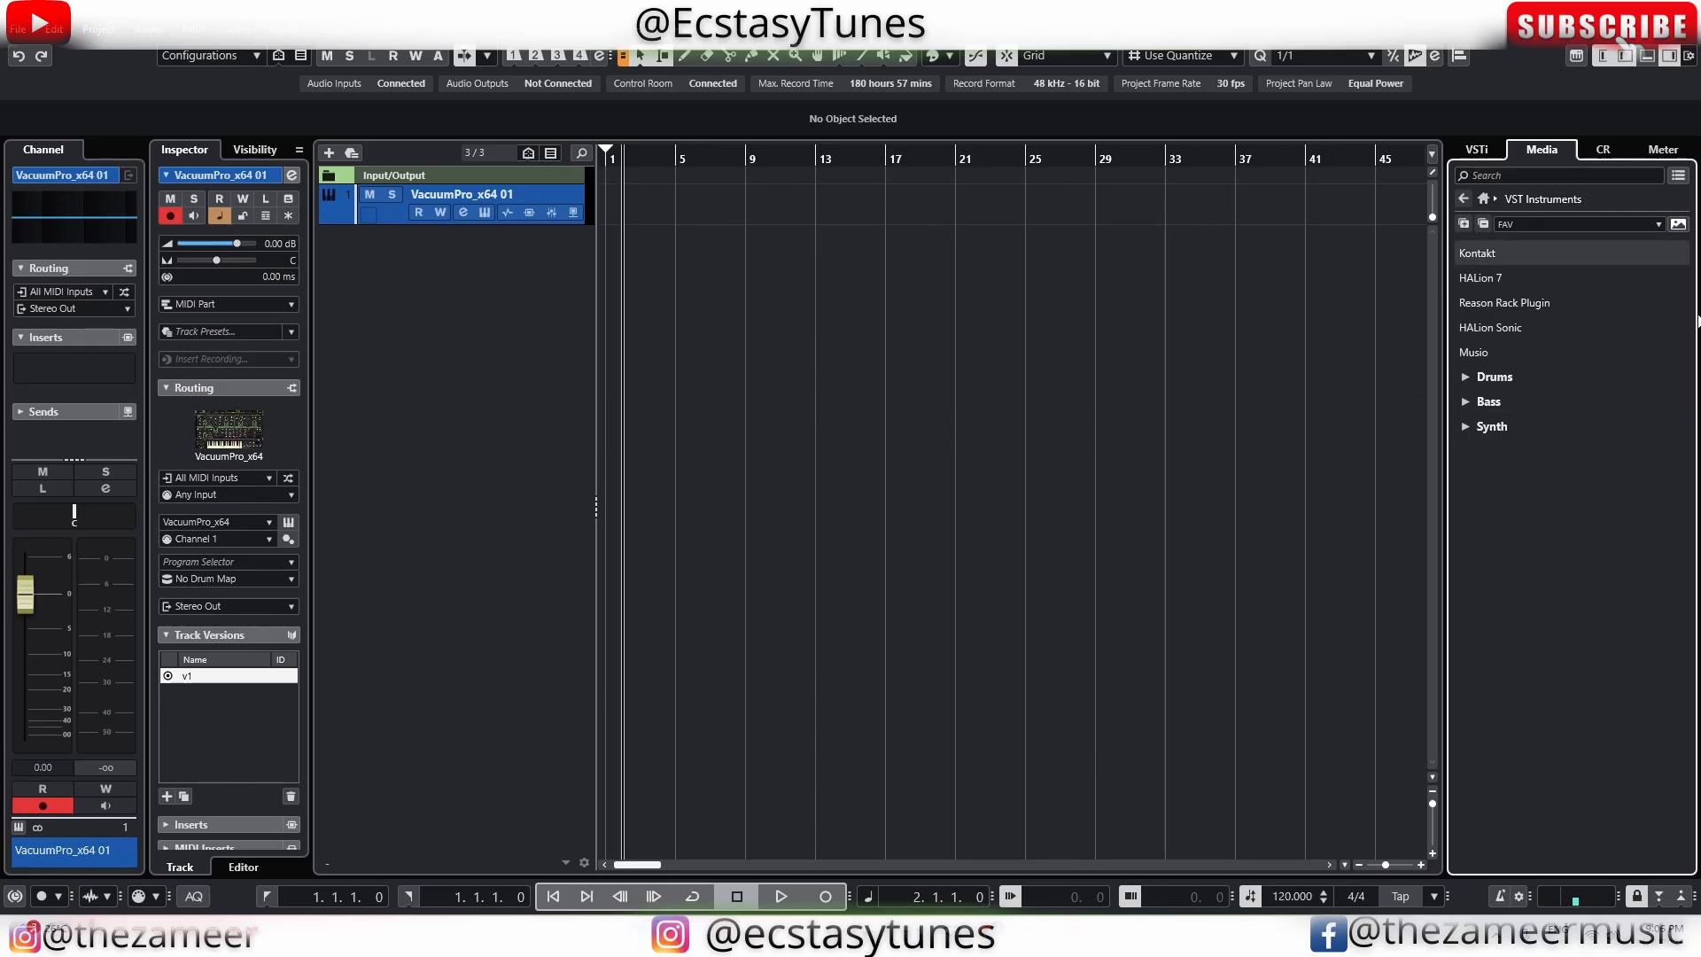
left_click(1463, 427)
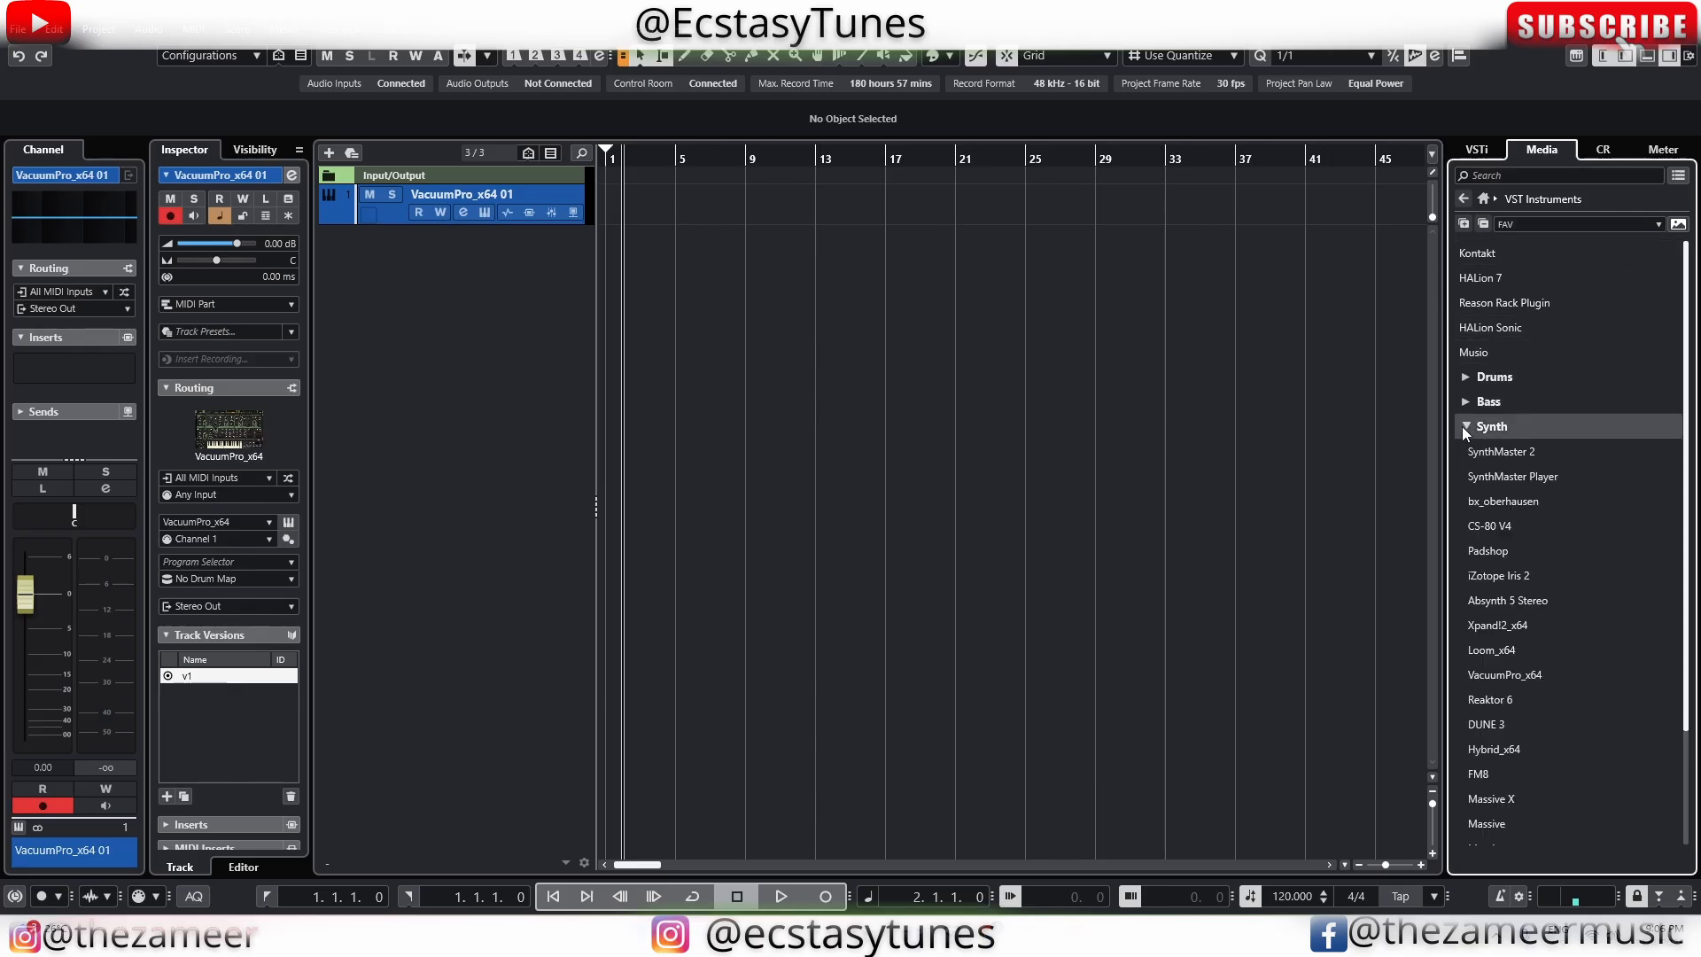
scroll(1493, 524, "down", 3)
scroll(1491, 516, "up", 3)
scroll(1506, 470, "down", 3)
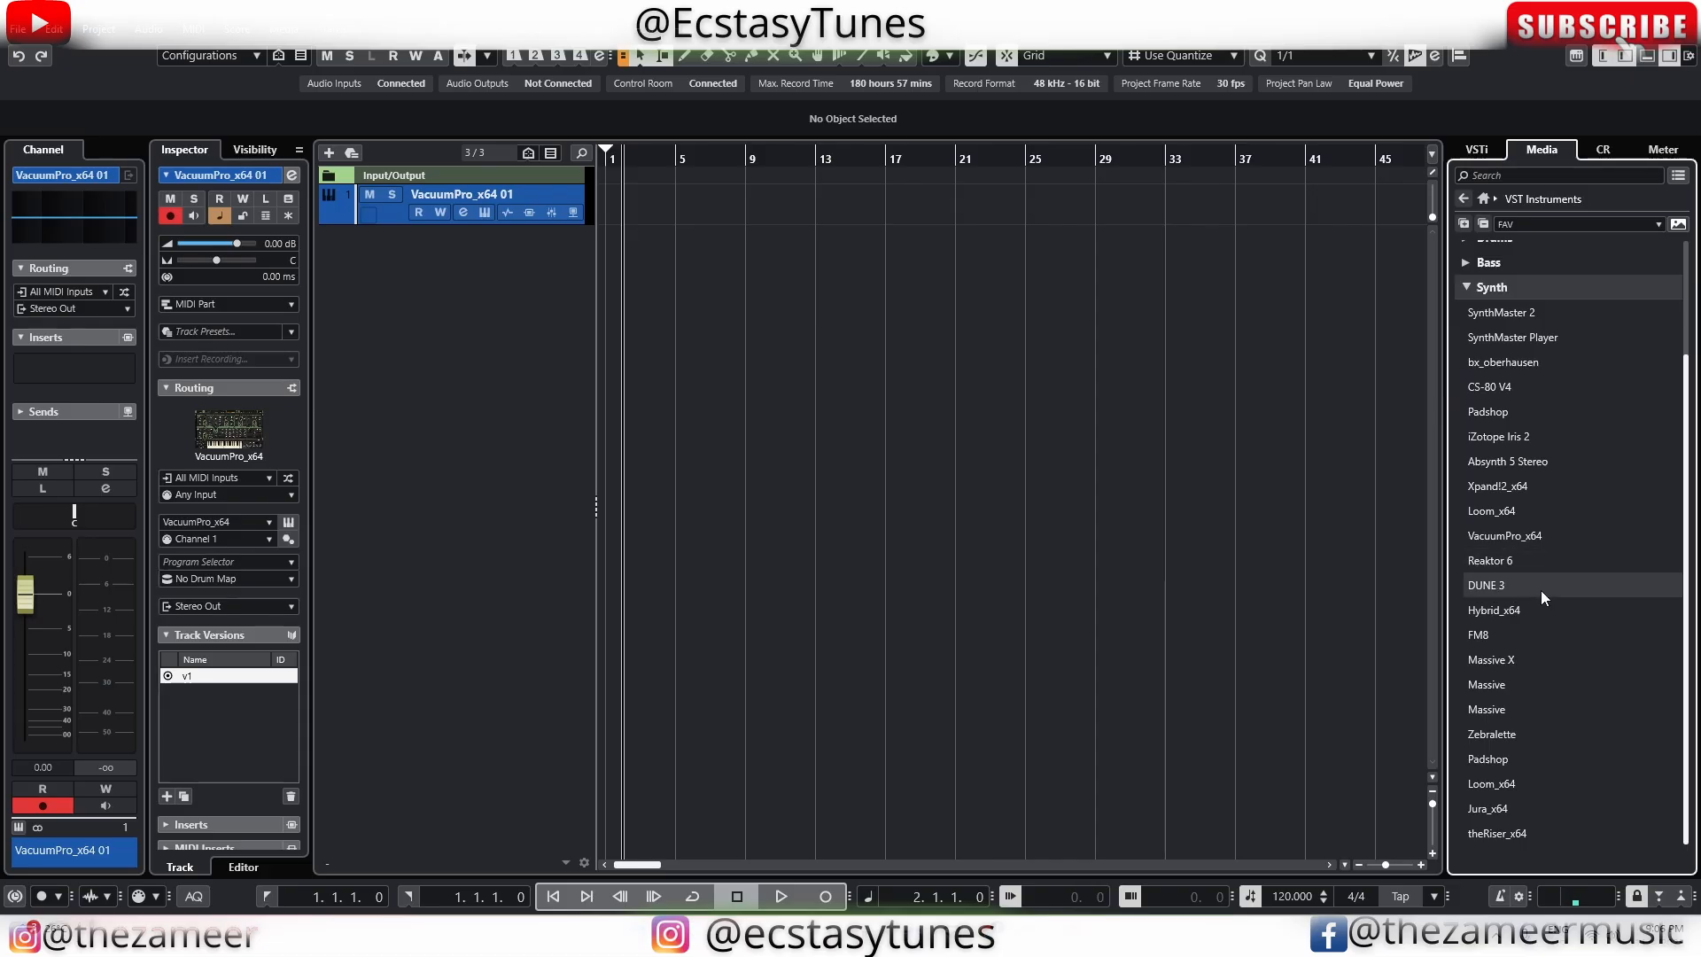
left_click_drag(1497, 636, 540, 326)
Expand and collapse all instrument folders at once several times, leaving them collapsed
left_click(1483, 225)
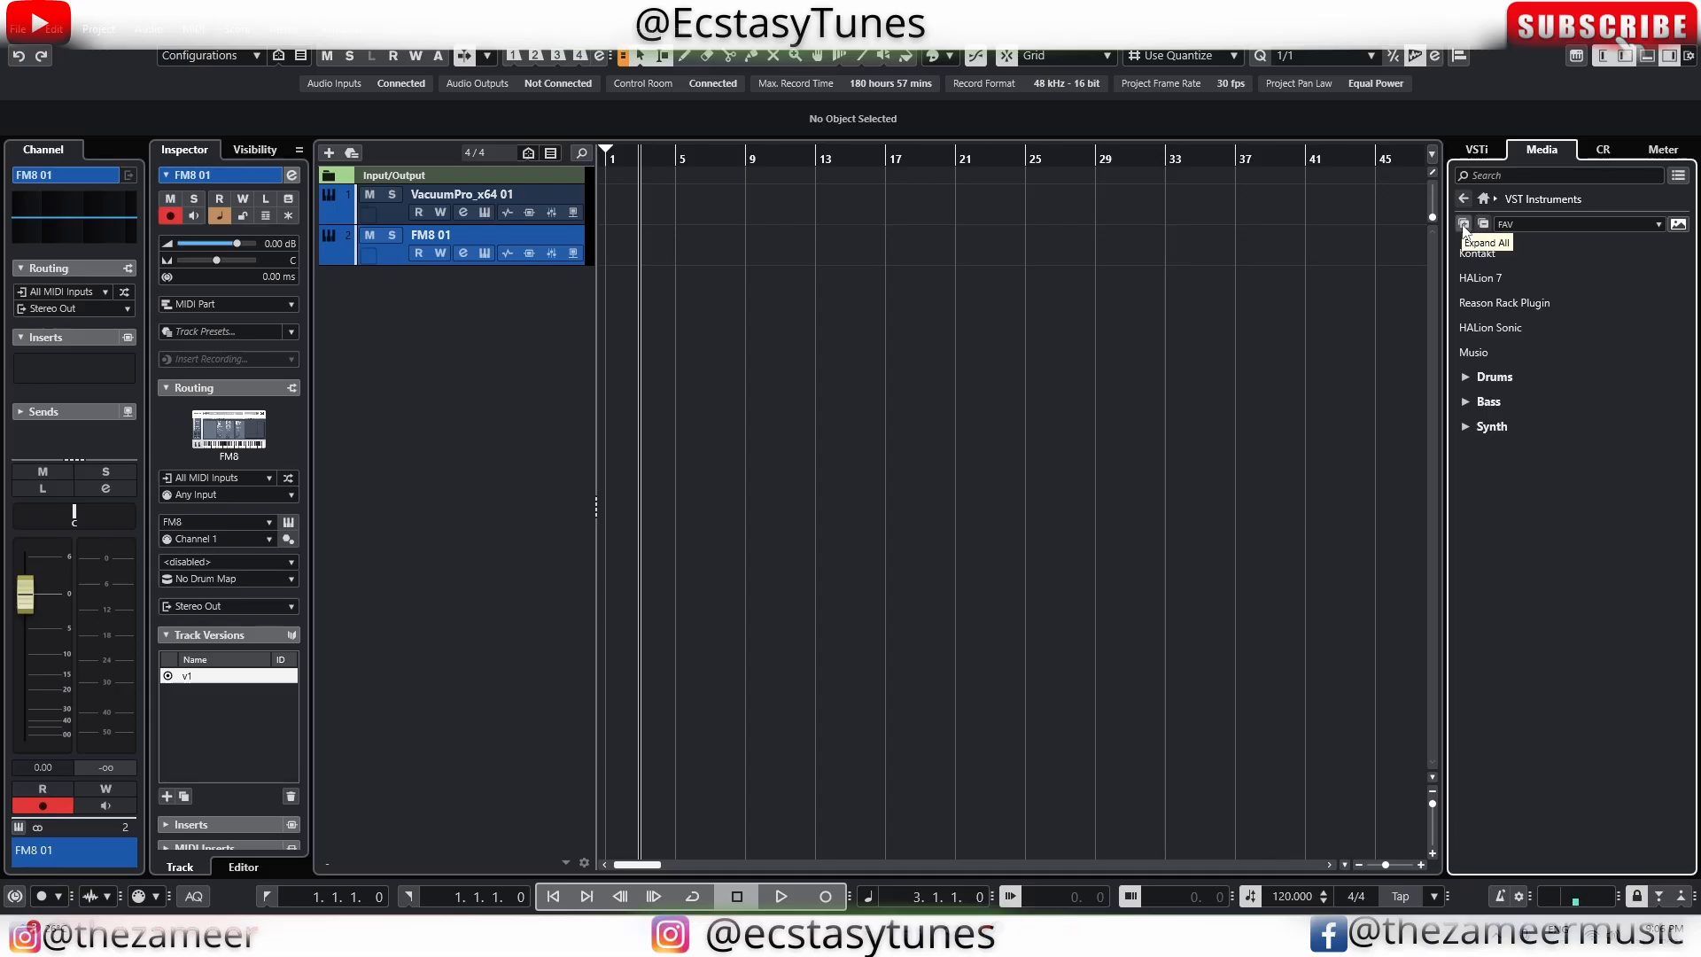
left_click(1463, 225)
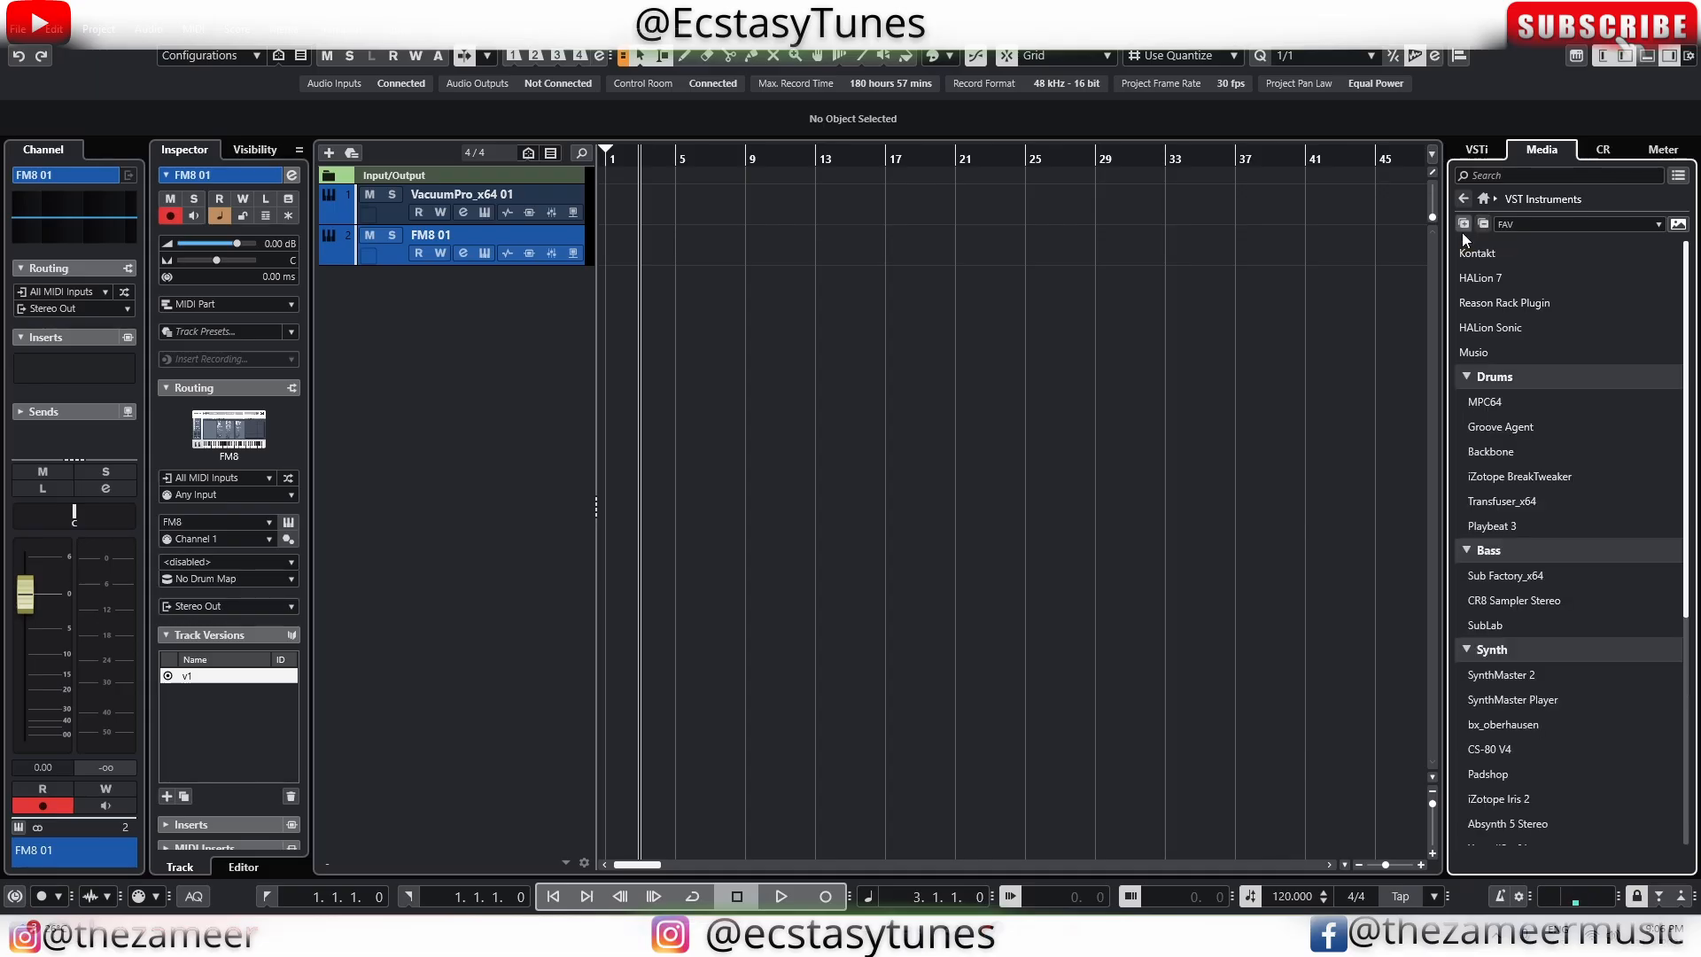
left_click(1484, 225)
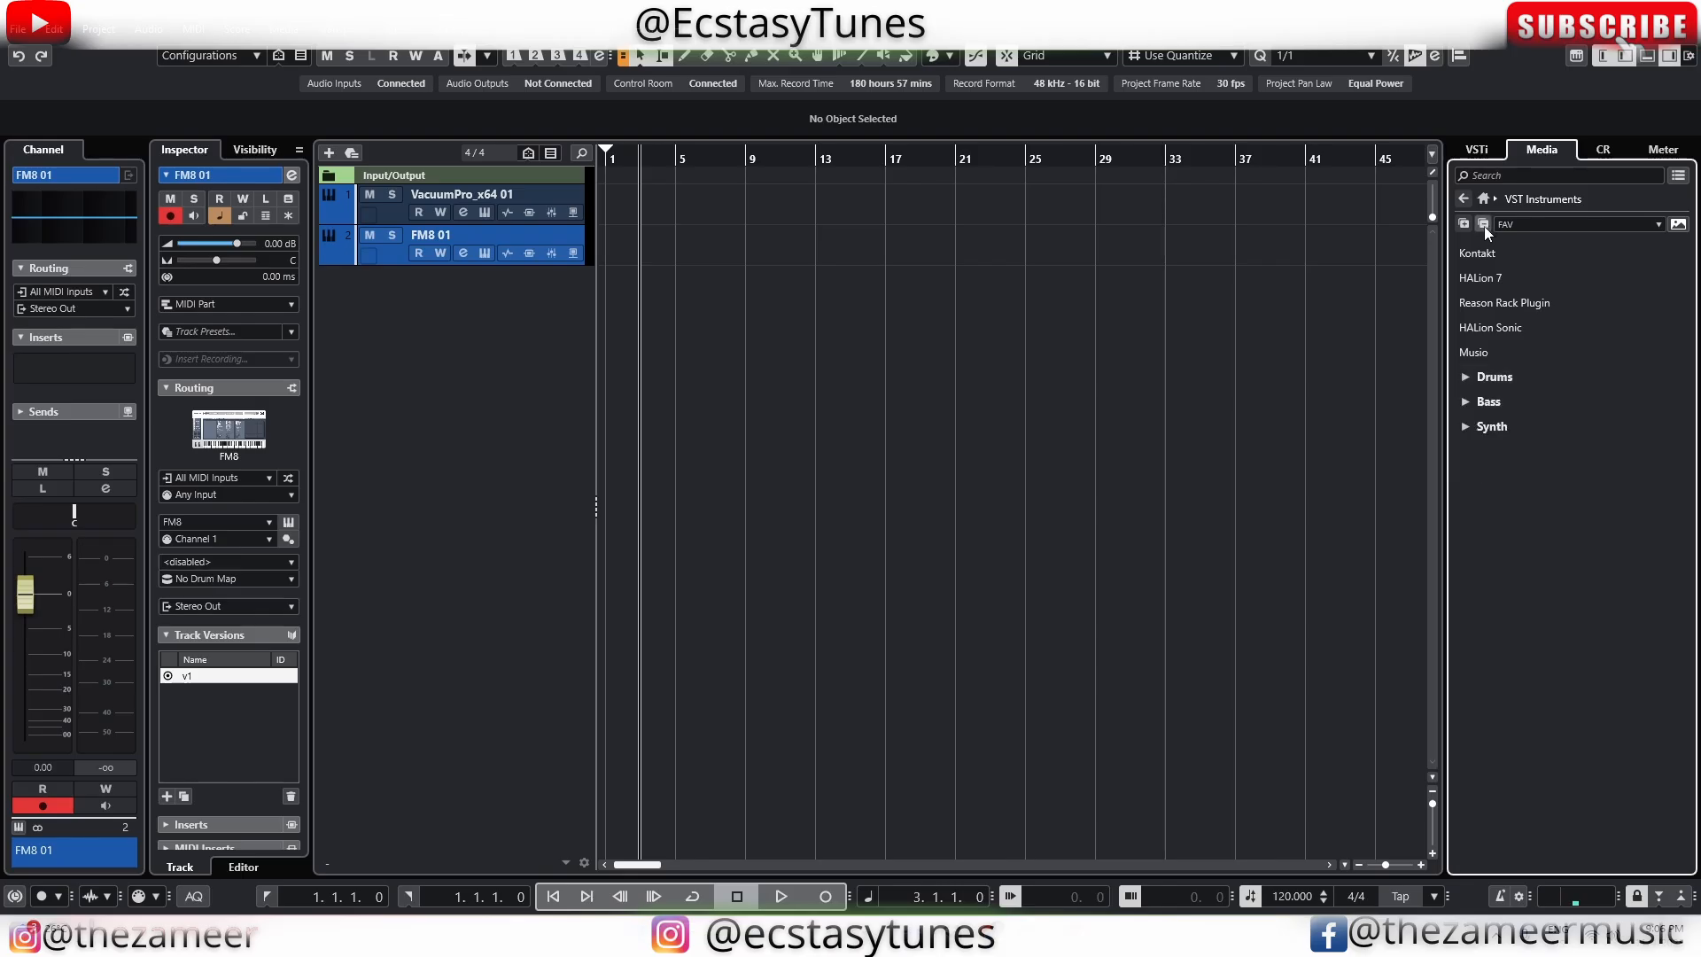
left_click(1466, 223)
left_click(1483, 225)
left_click(1464, 224)
left_click(1486, 226)
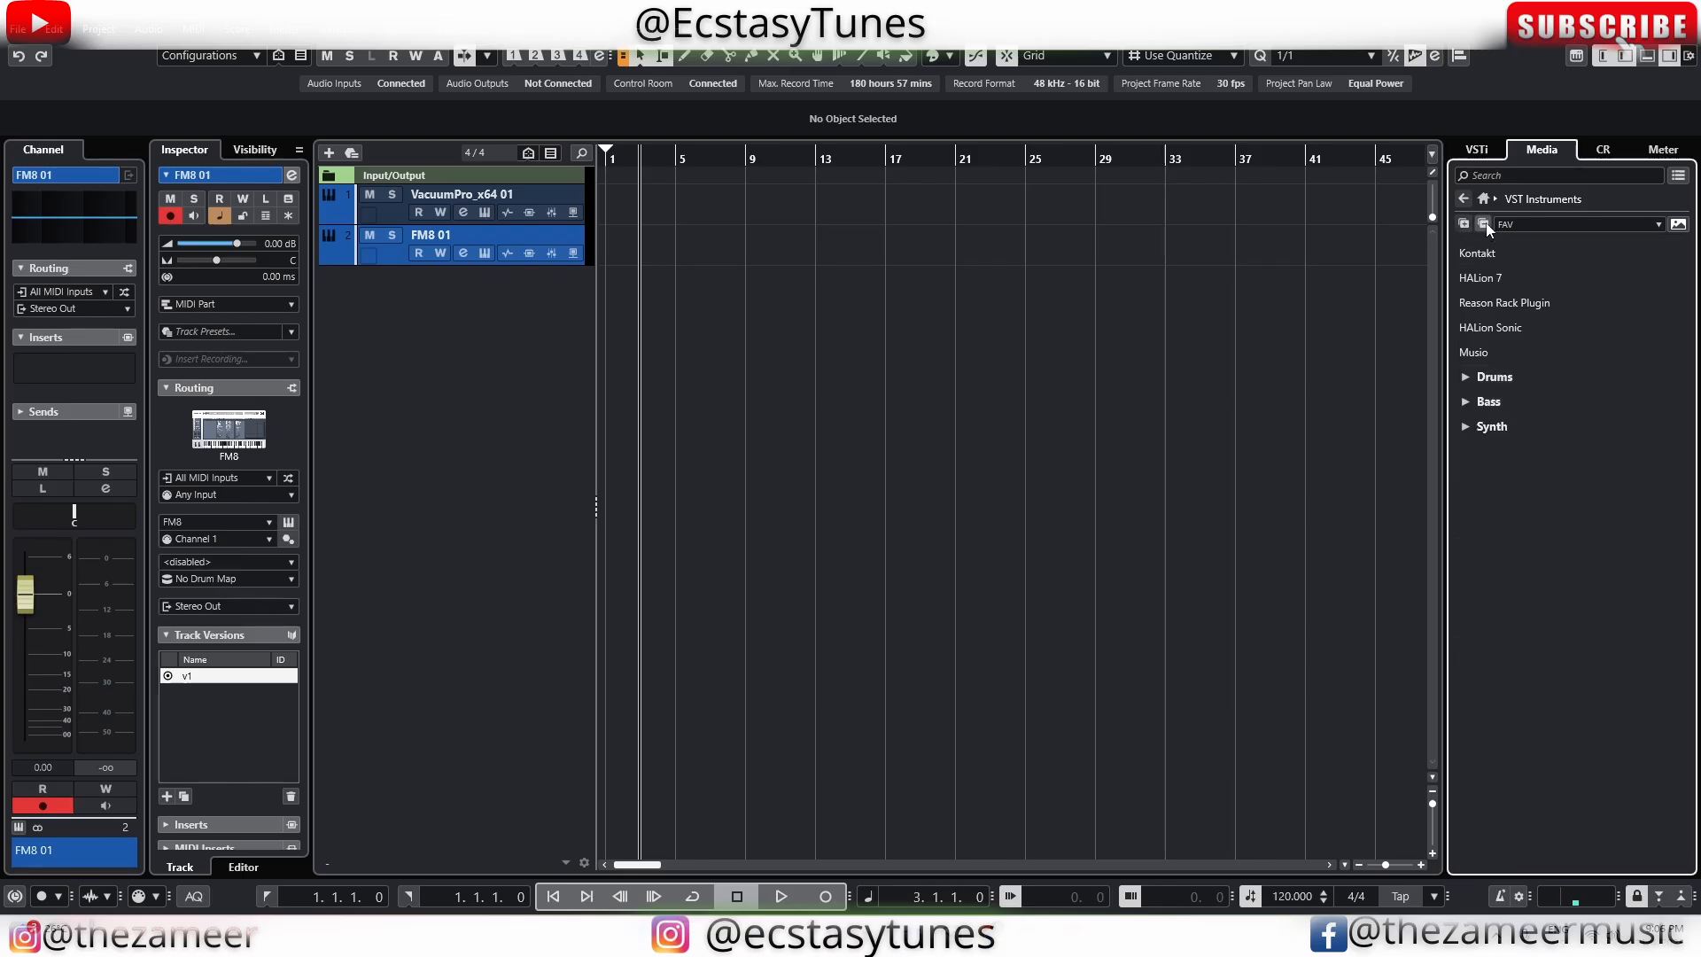
Open the Plug-in Manager from the collection choices and shift its window slightly lower
left_click(1542, 223)
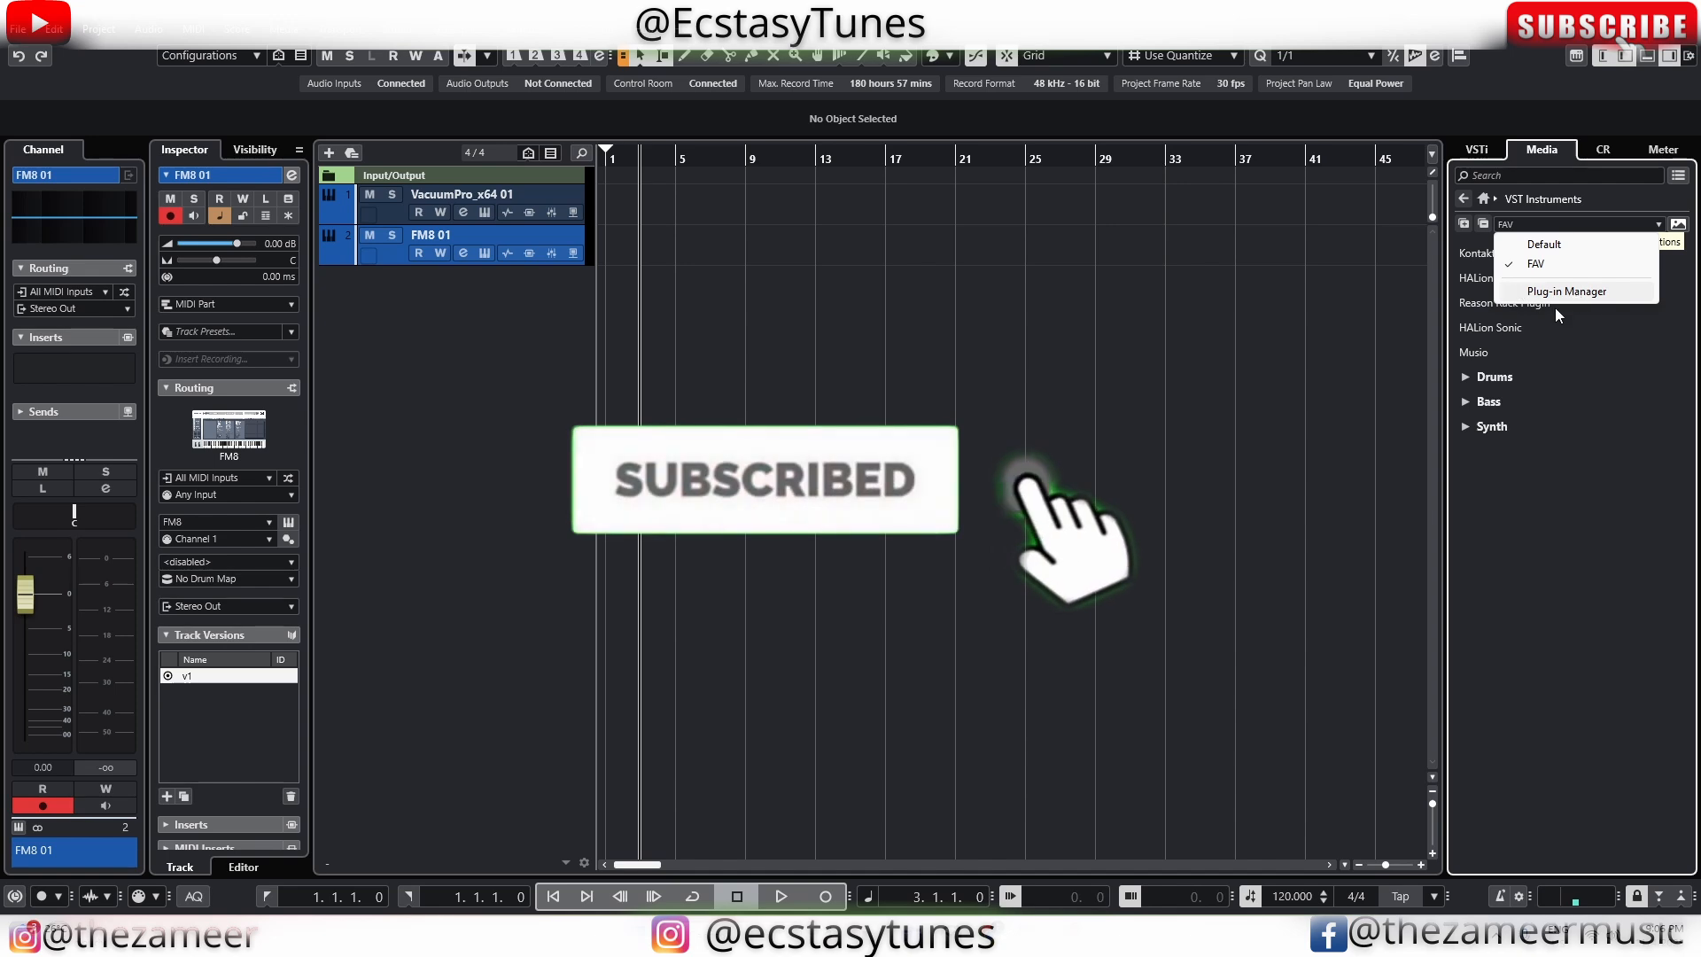
left_click(1555, 310)
left_click(1514, 225)
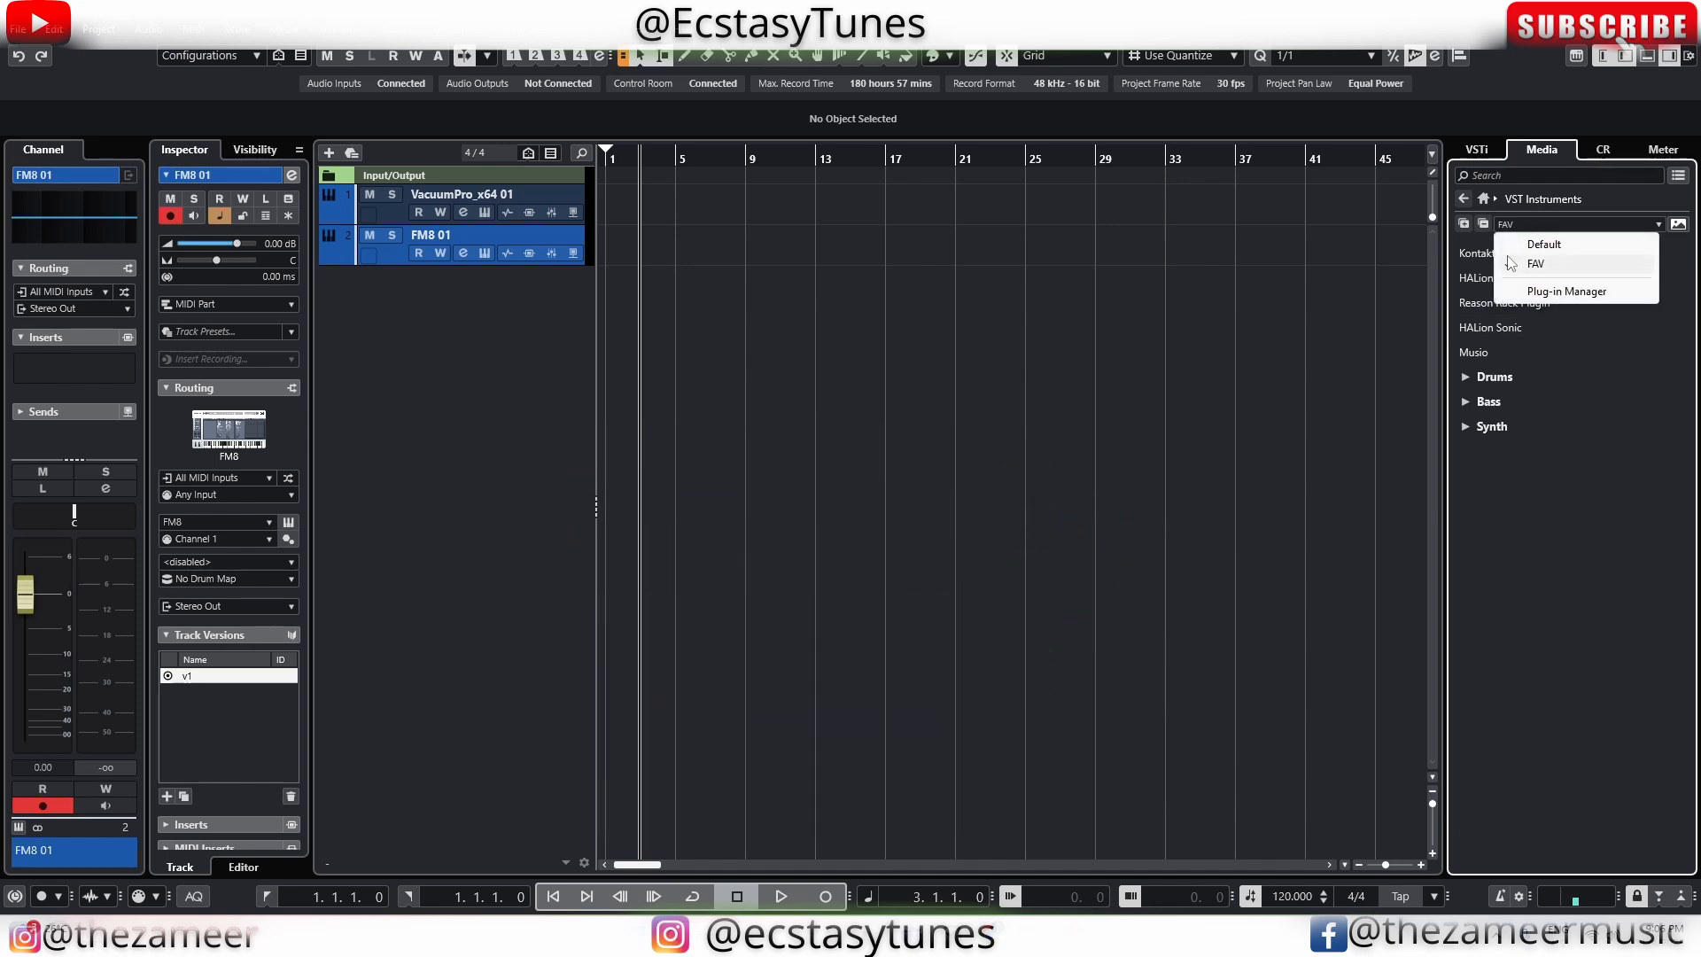
left_click(1566, 292)
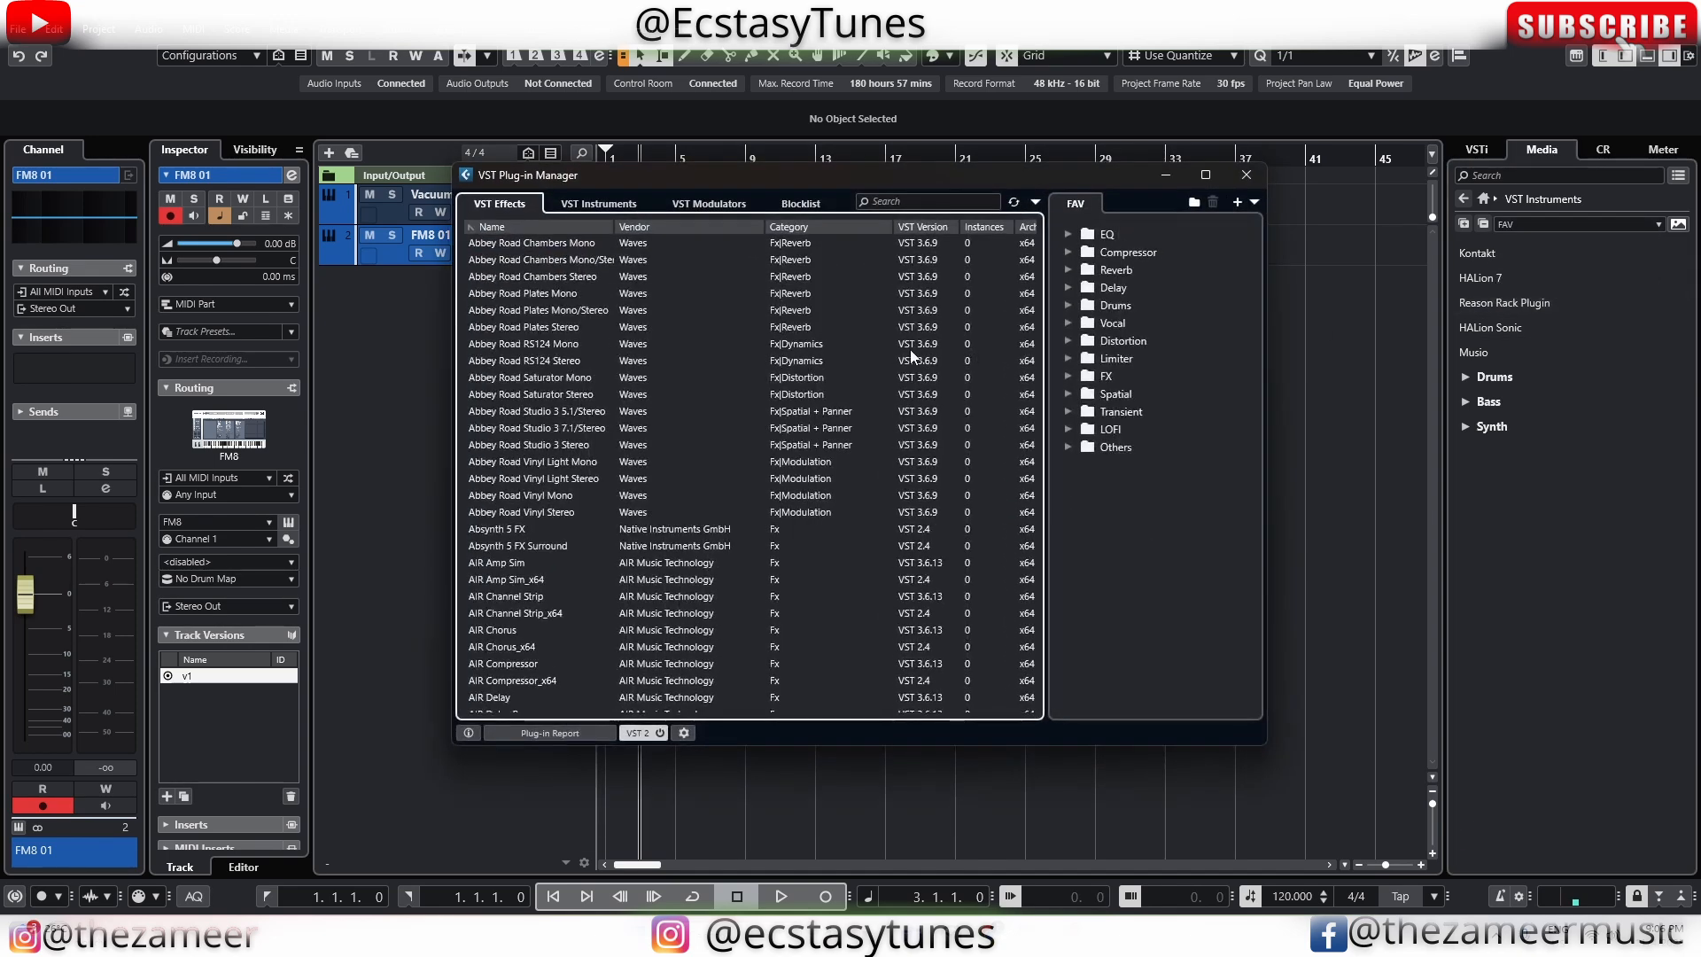
left_click_drag(520, 175, 539, 209)
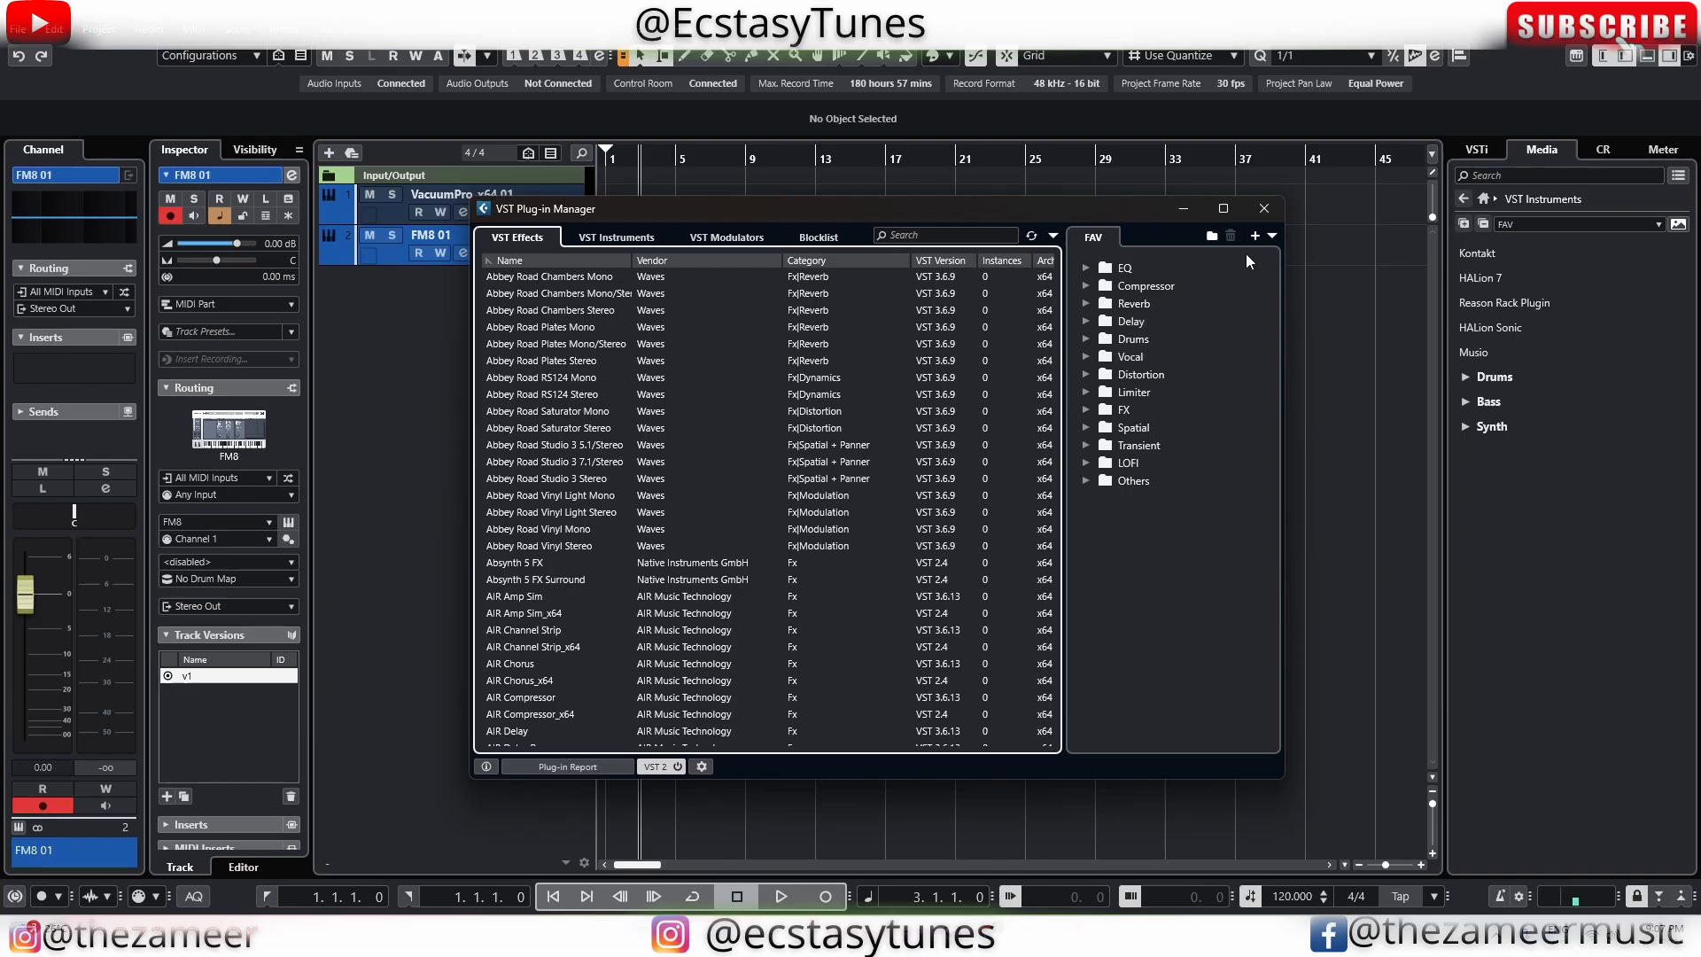
Switch the Plug-in Manager to the Default collection and look through its vendor folders
left_click(1271, 236)
left_click(1326, 254)
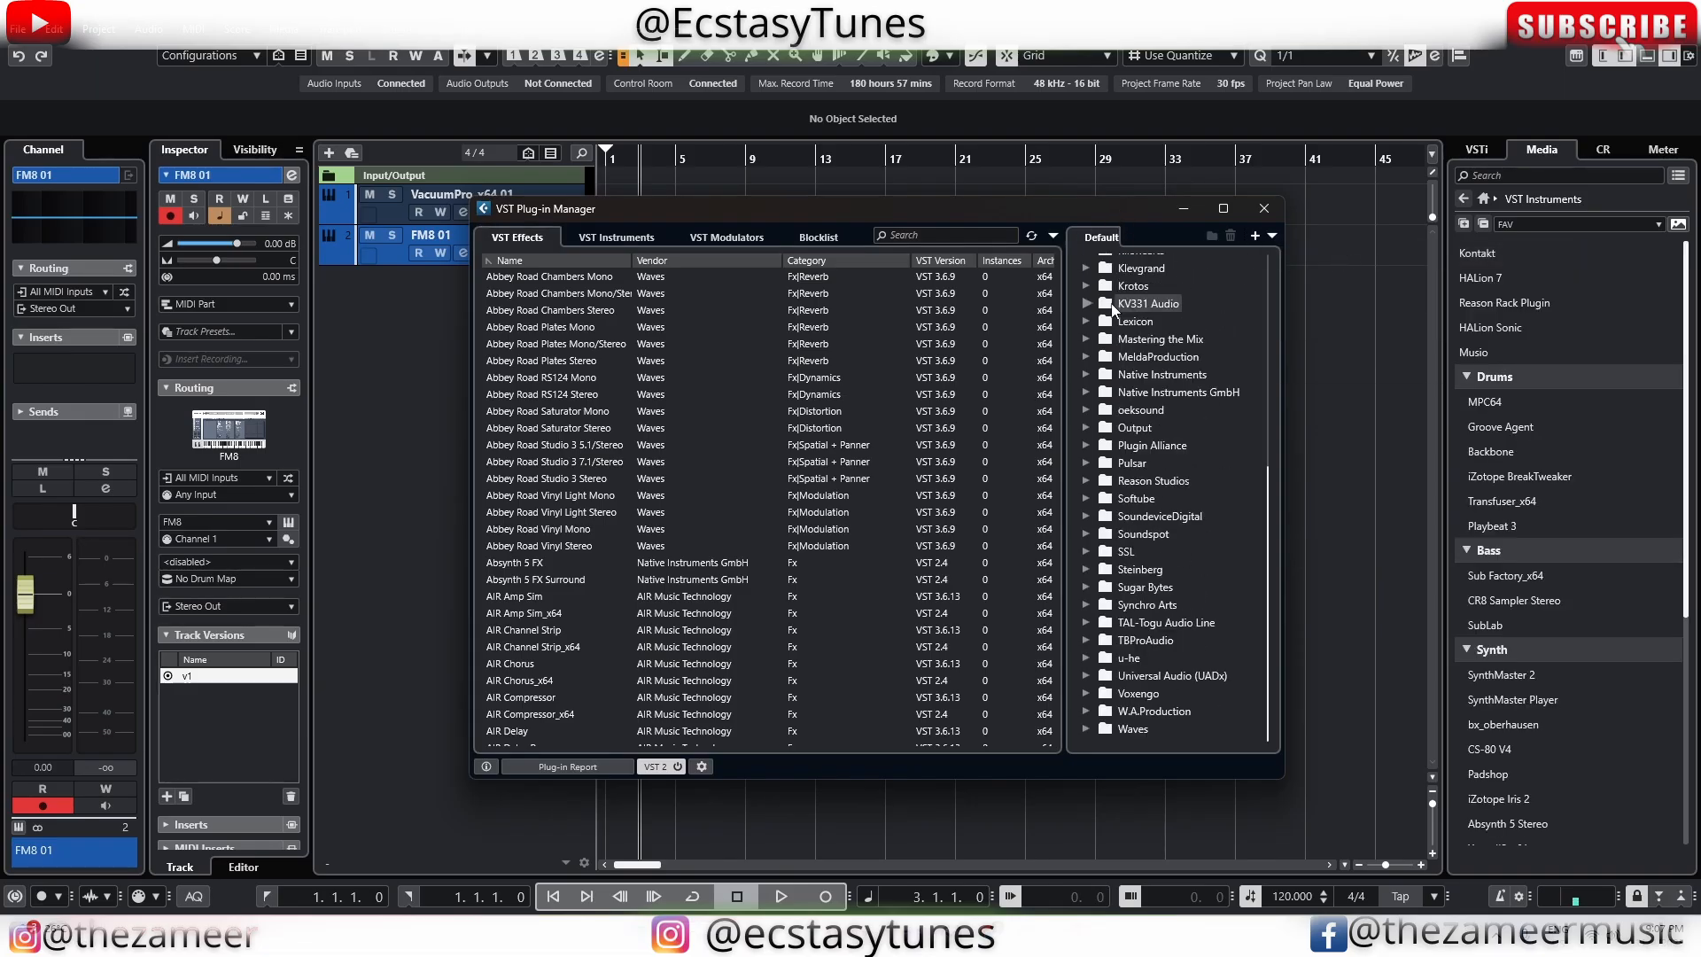
scroll(1114, 314, "down", 7)
scroll(1109, 328, "up", 7)
scroll(1109, 327, "down", 7)
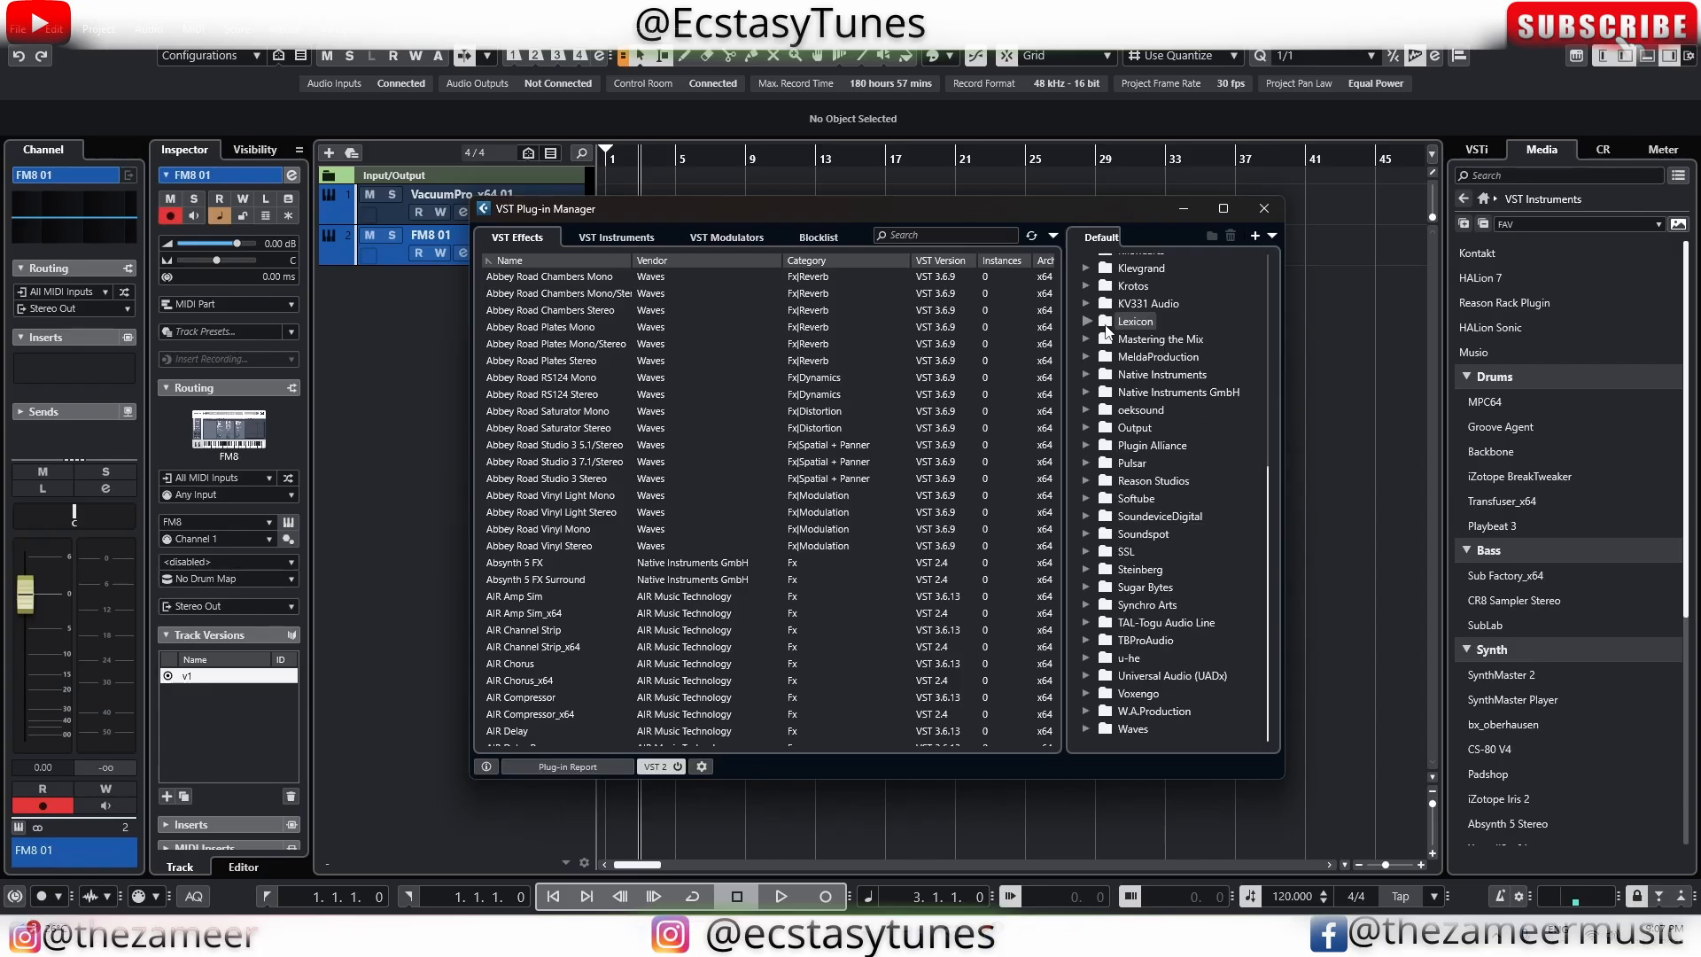
scroll(1121, 470, "up", 7)
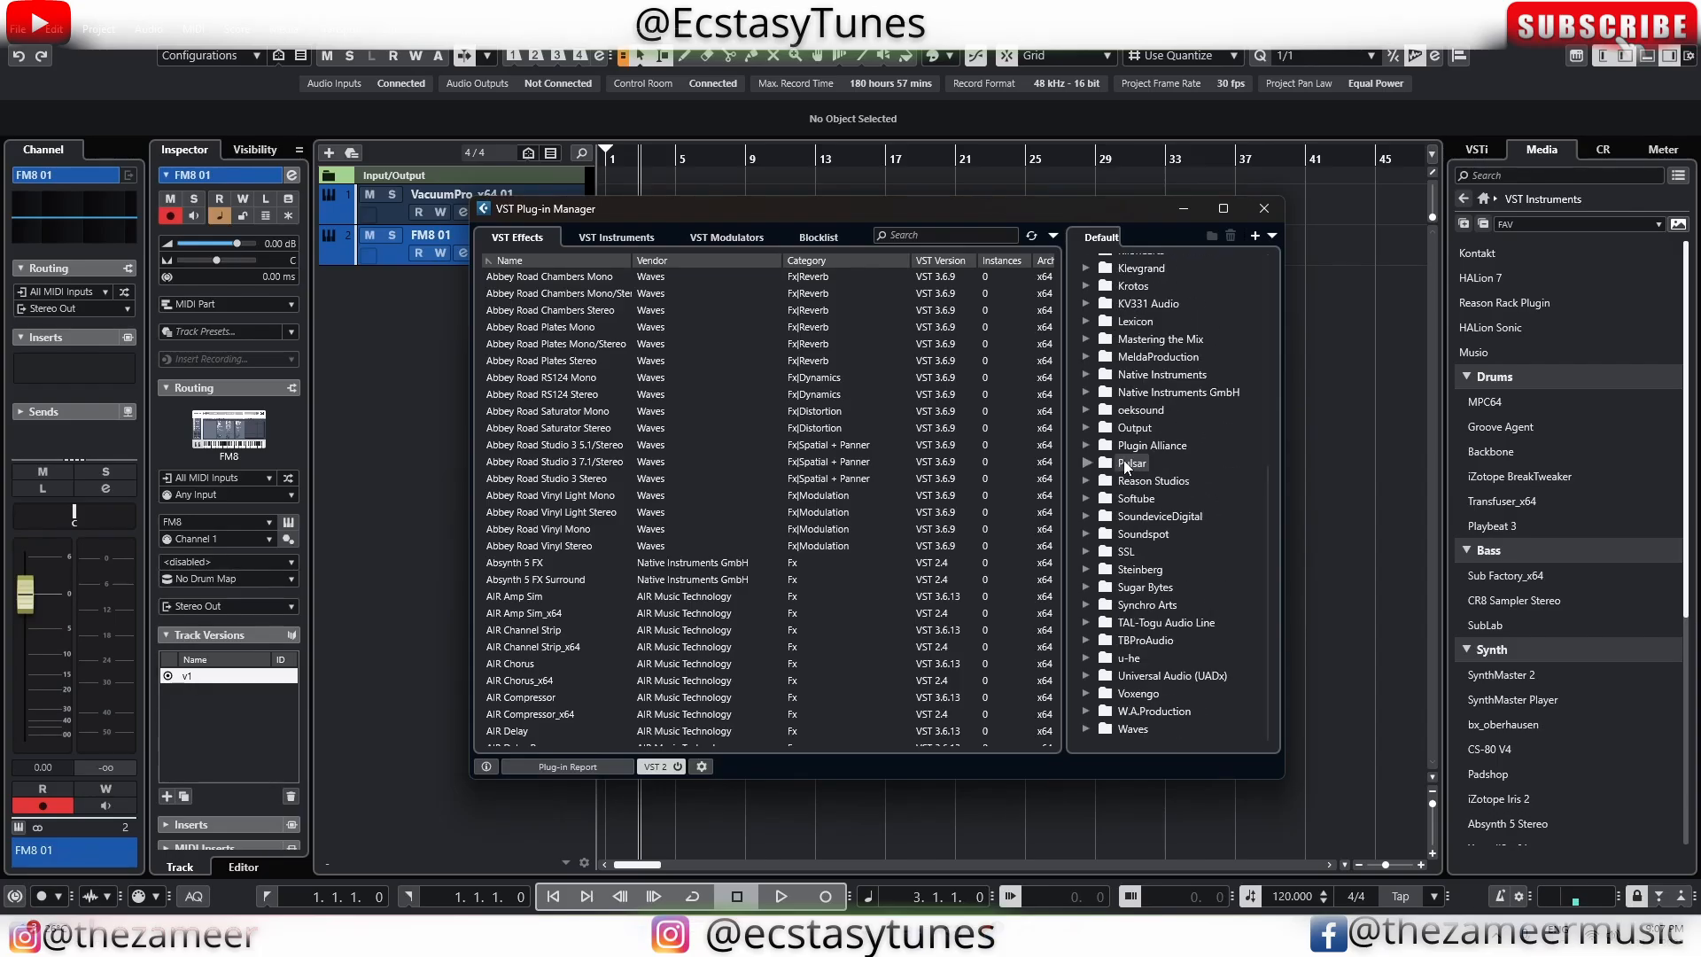
Compare the VST Effects and VST Instruments collections, switch the instruments to the Default collection, and look through its vendor folders
left_click(620, 240)
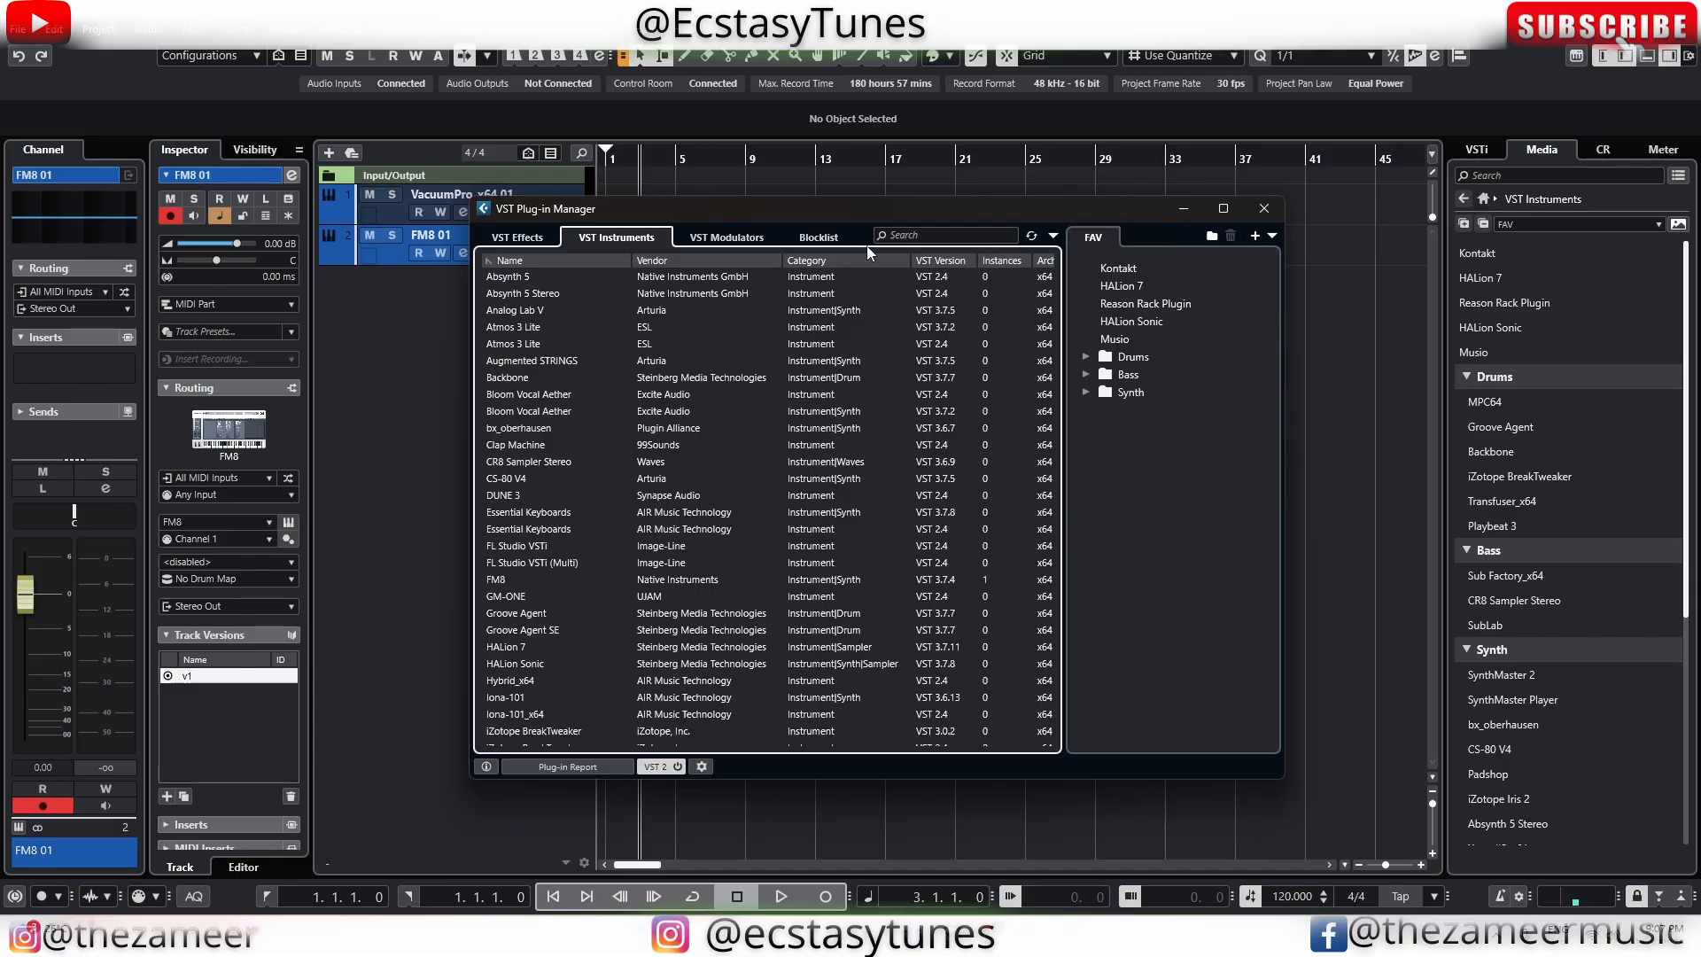
left_click(544, 240)
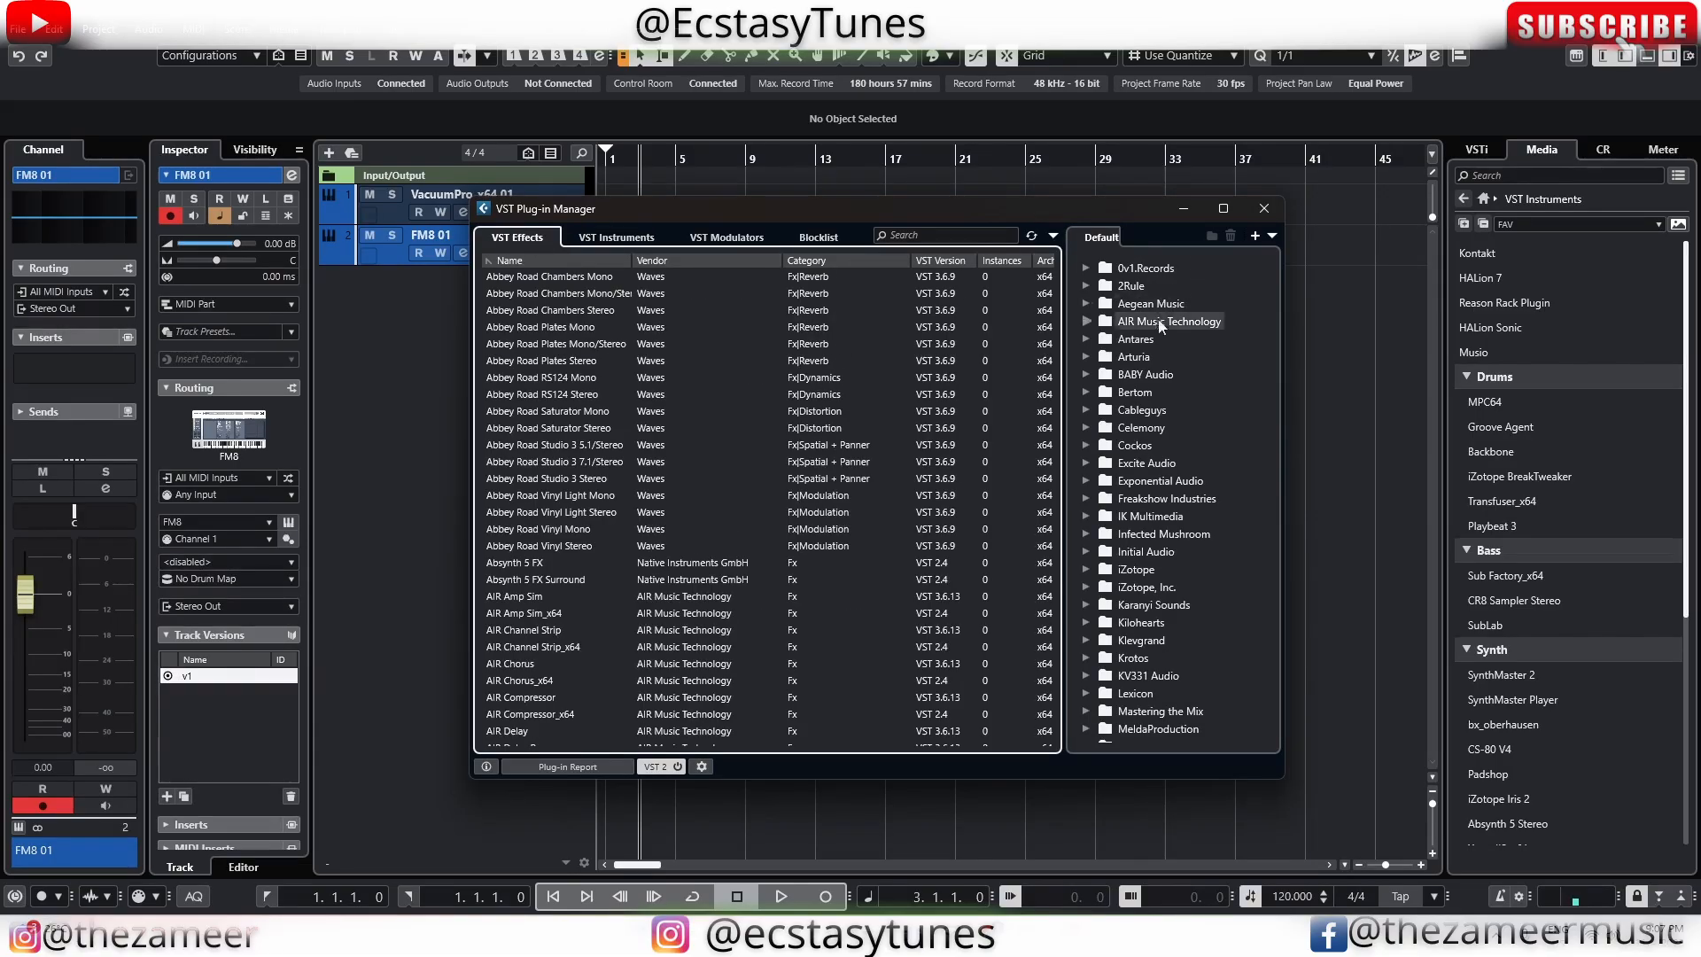
left_click(613, 239)
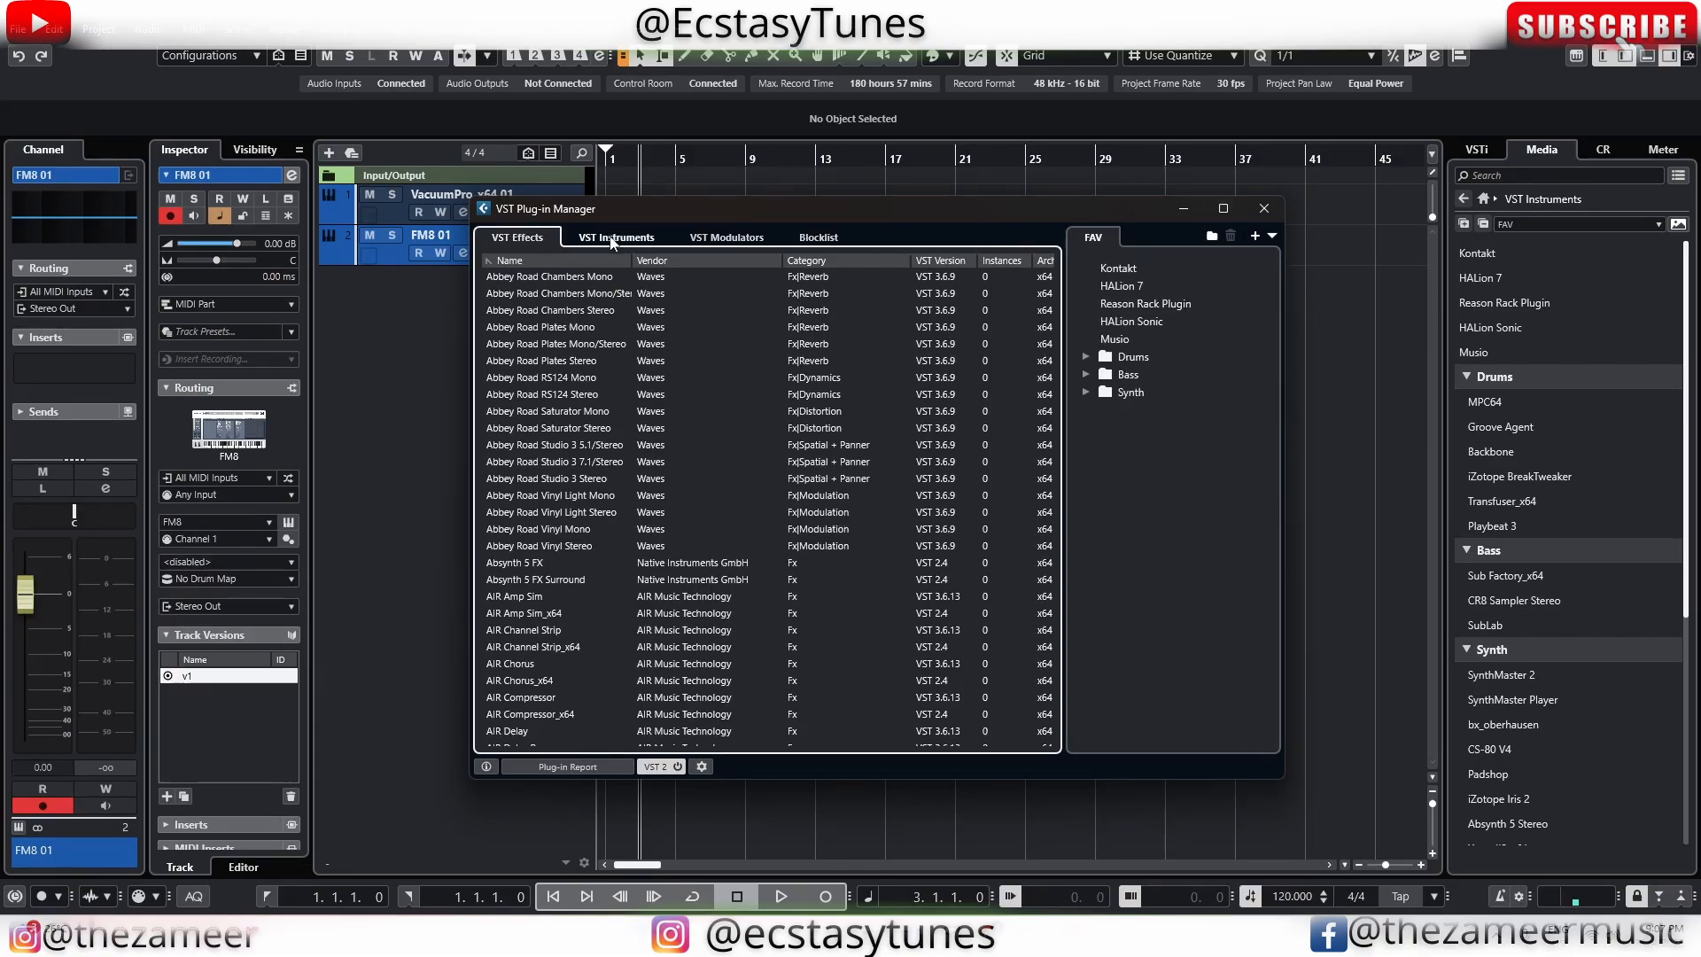
left_click(1270, 236)
left_click(1295, 252)
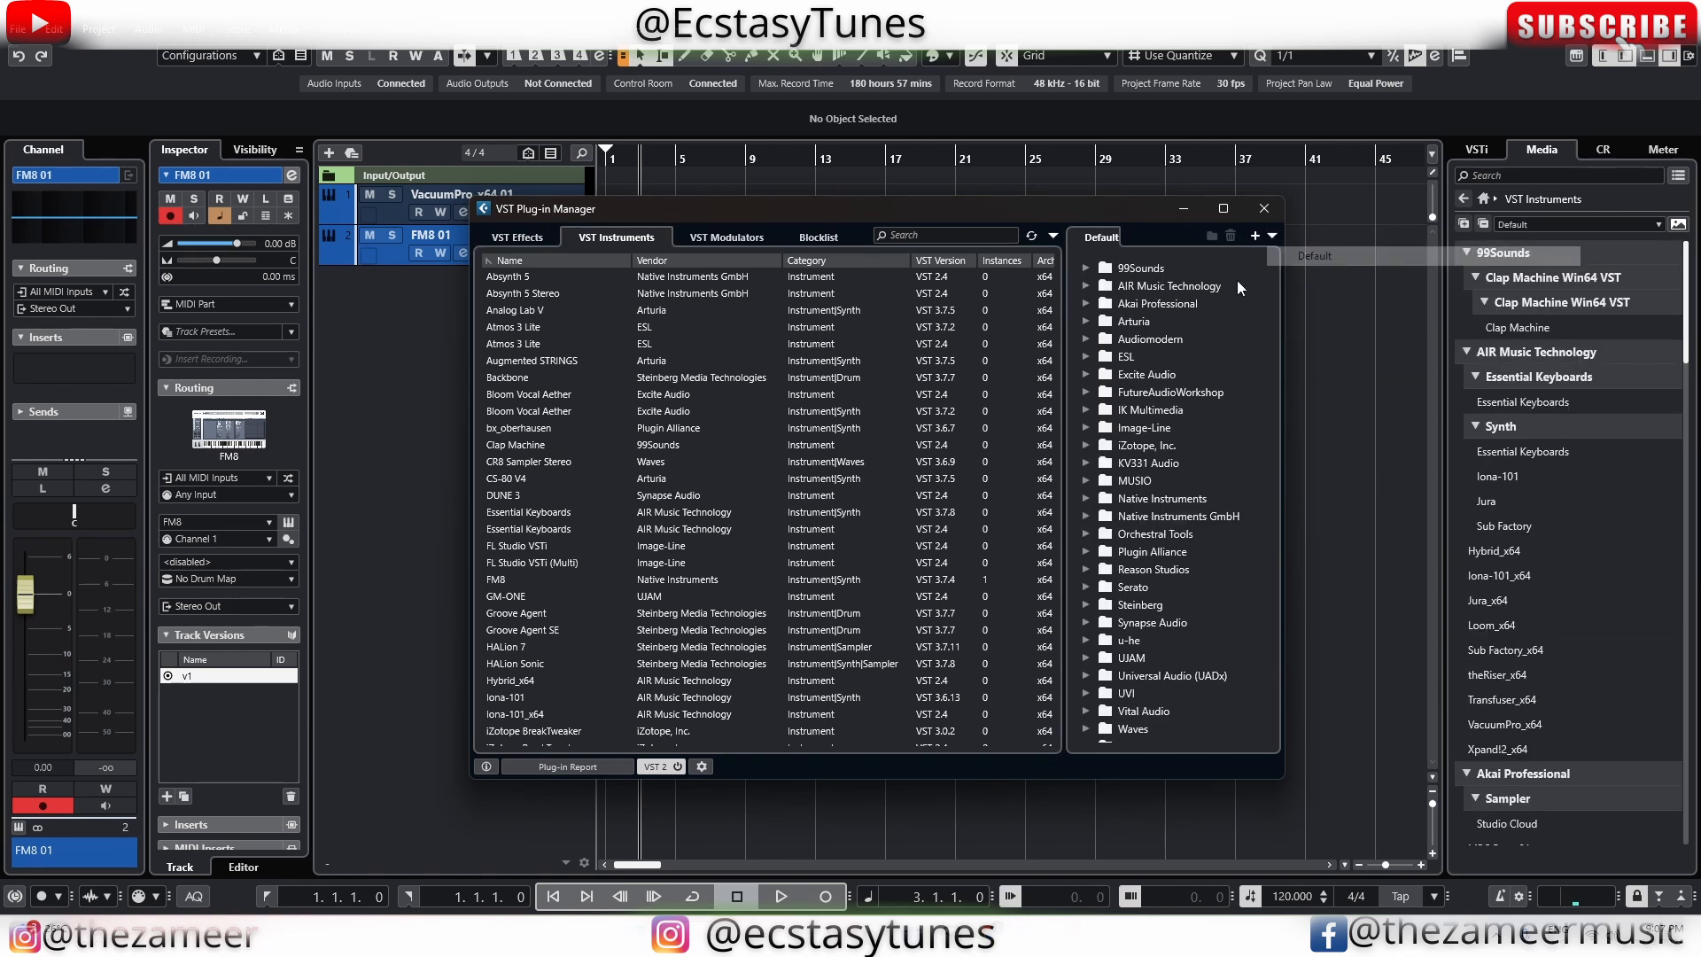
scroll(1169, 343, "down", 1)
scroll(1169, 344, "up", 1)
scroll(1169, 344, "down", 1)
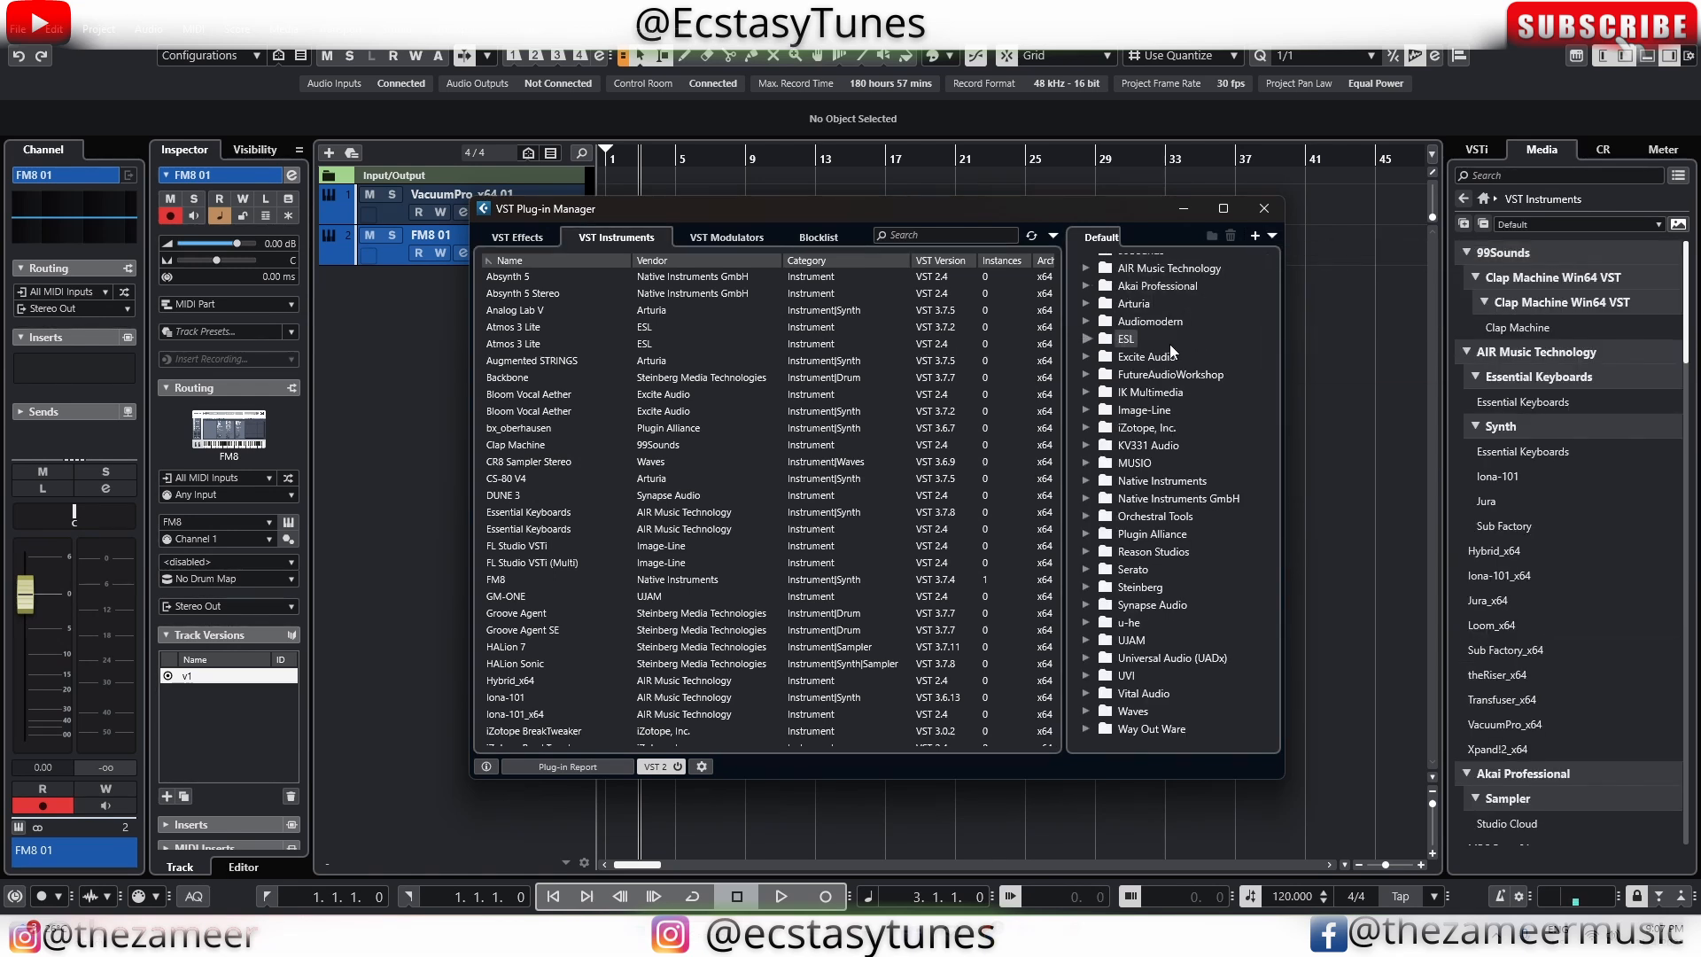
scroll(1169, 344, "up", 1)
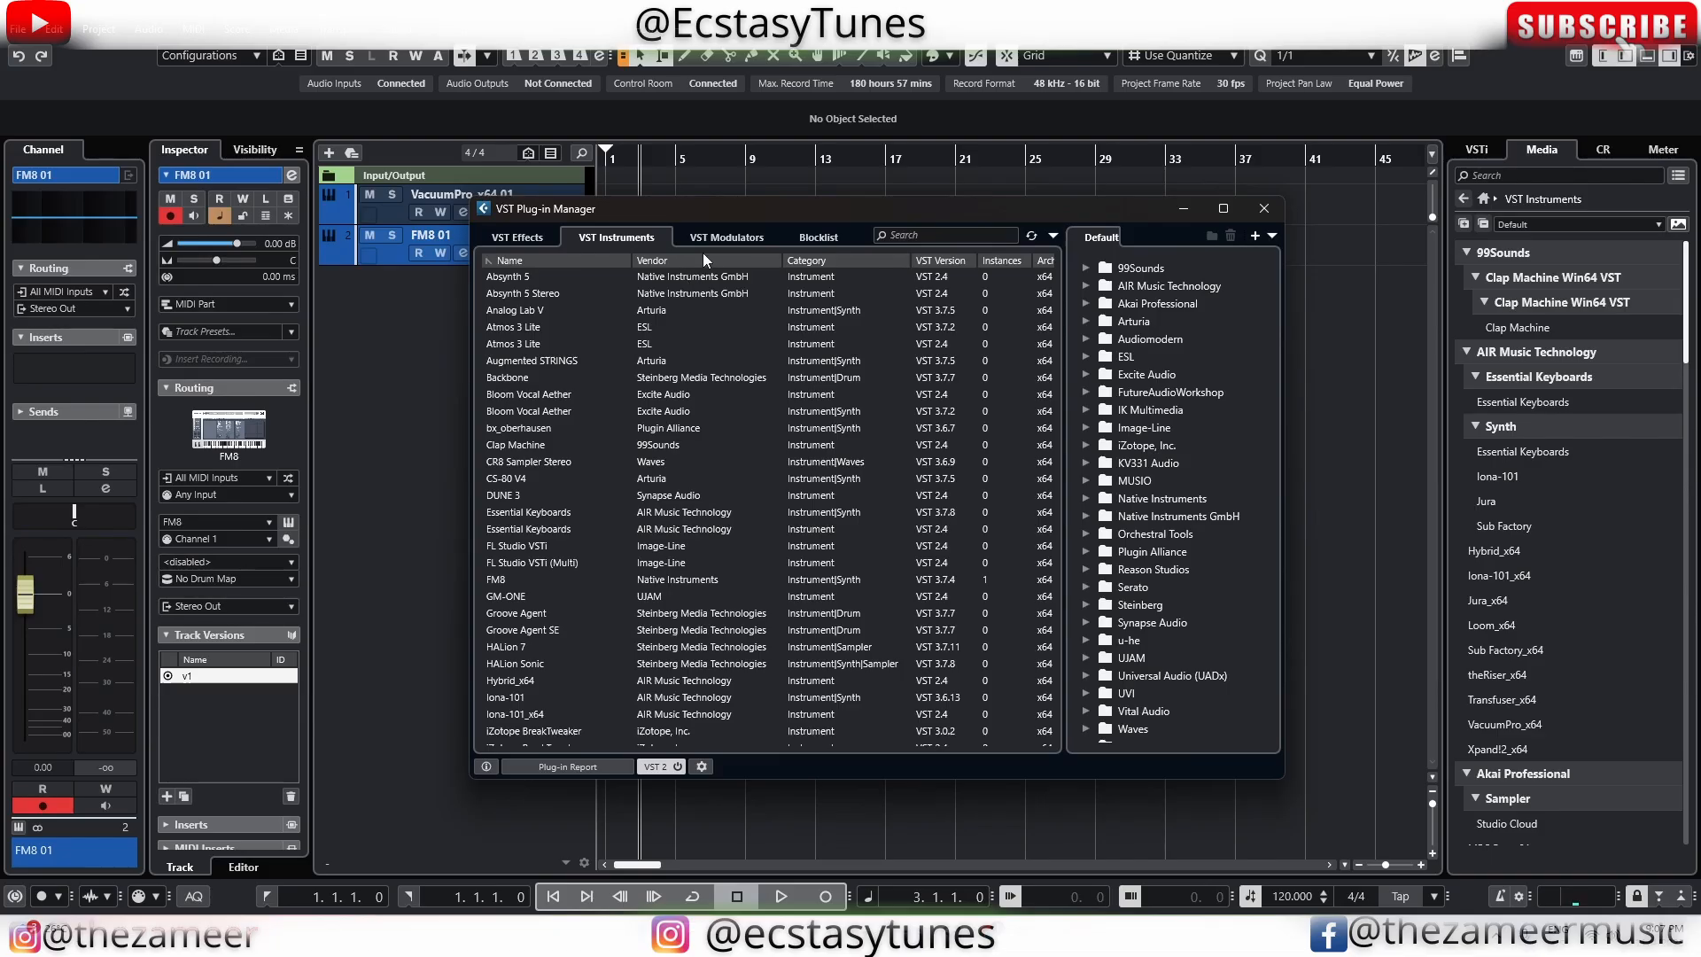
View the VST Modulators list and look through the blocklisted plug-ins
left_click(725, 237)
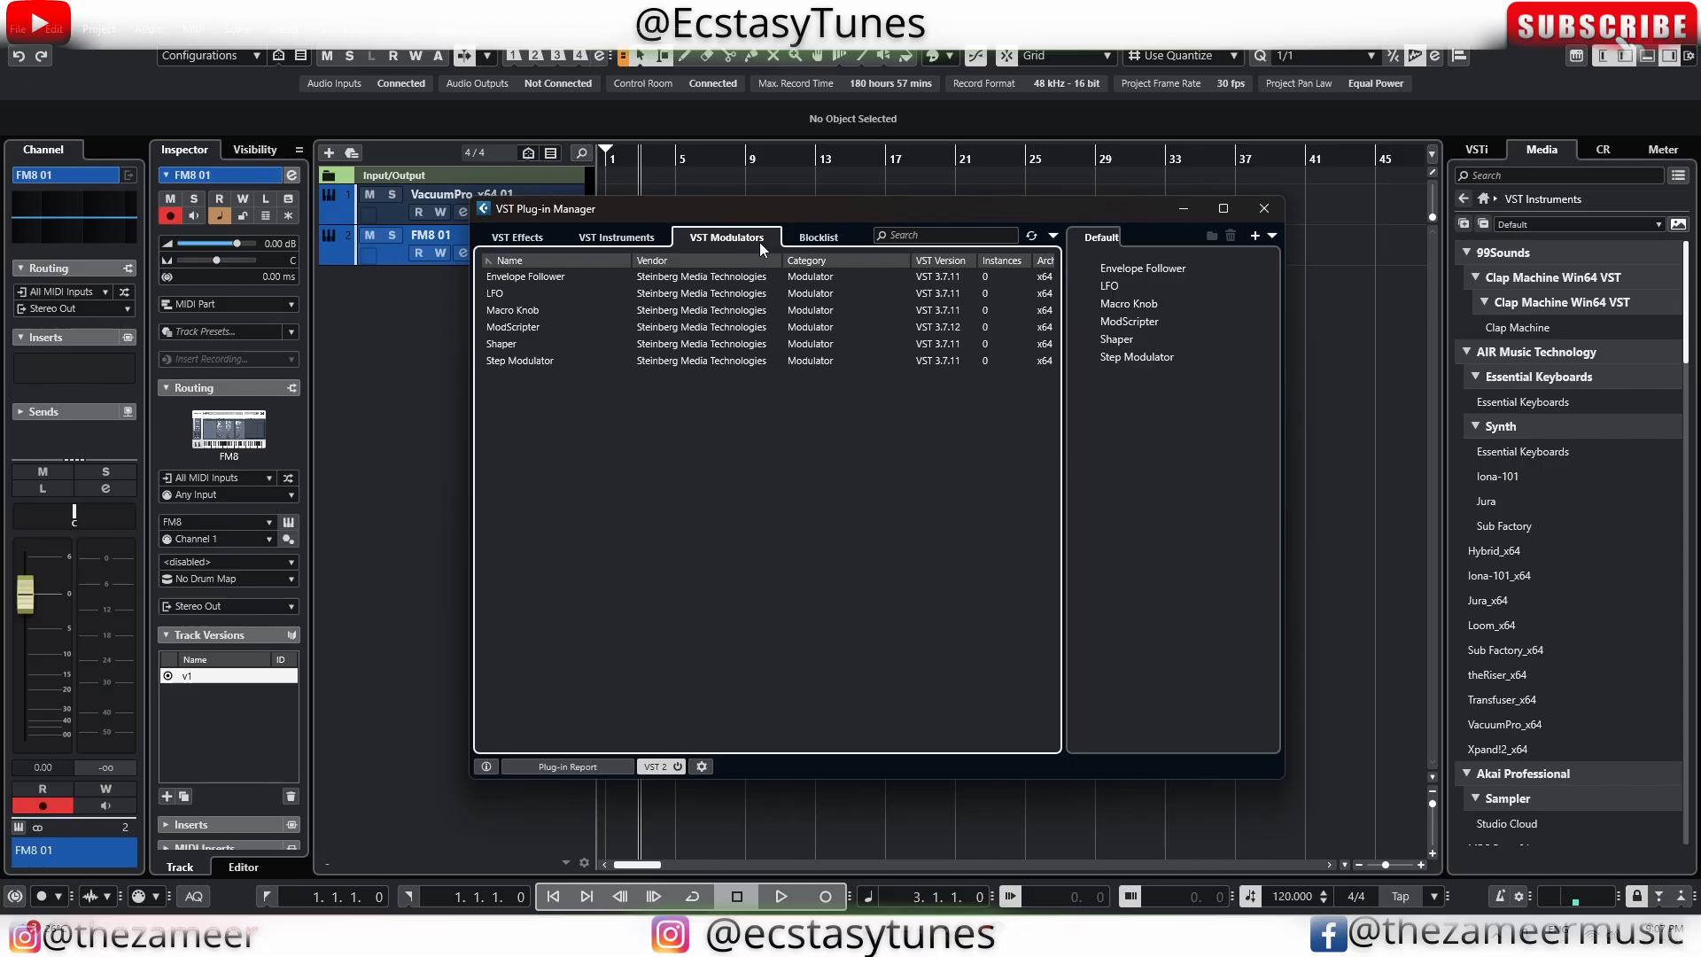
left_click(814, 239)
scroll(783, 354, "down", 4)
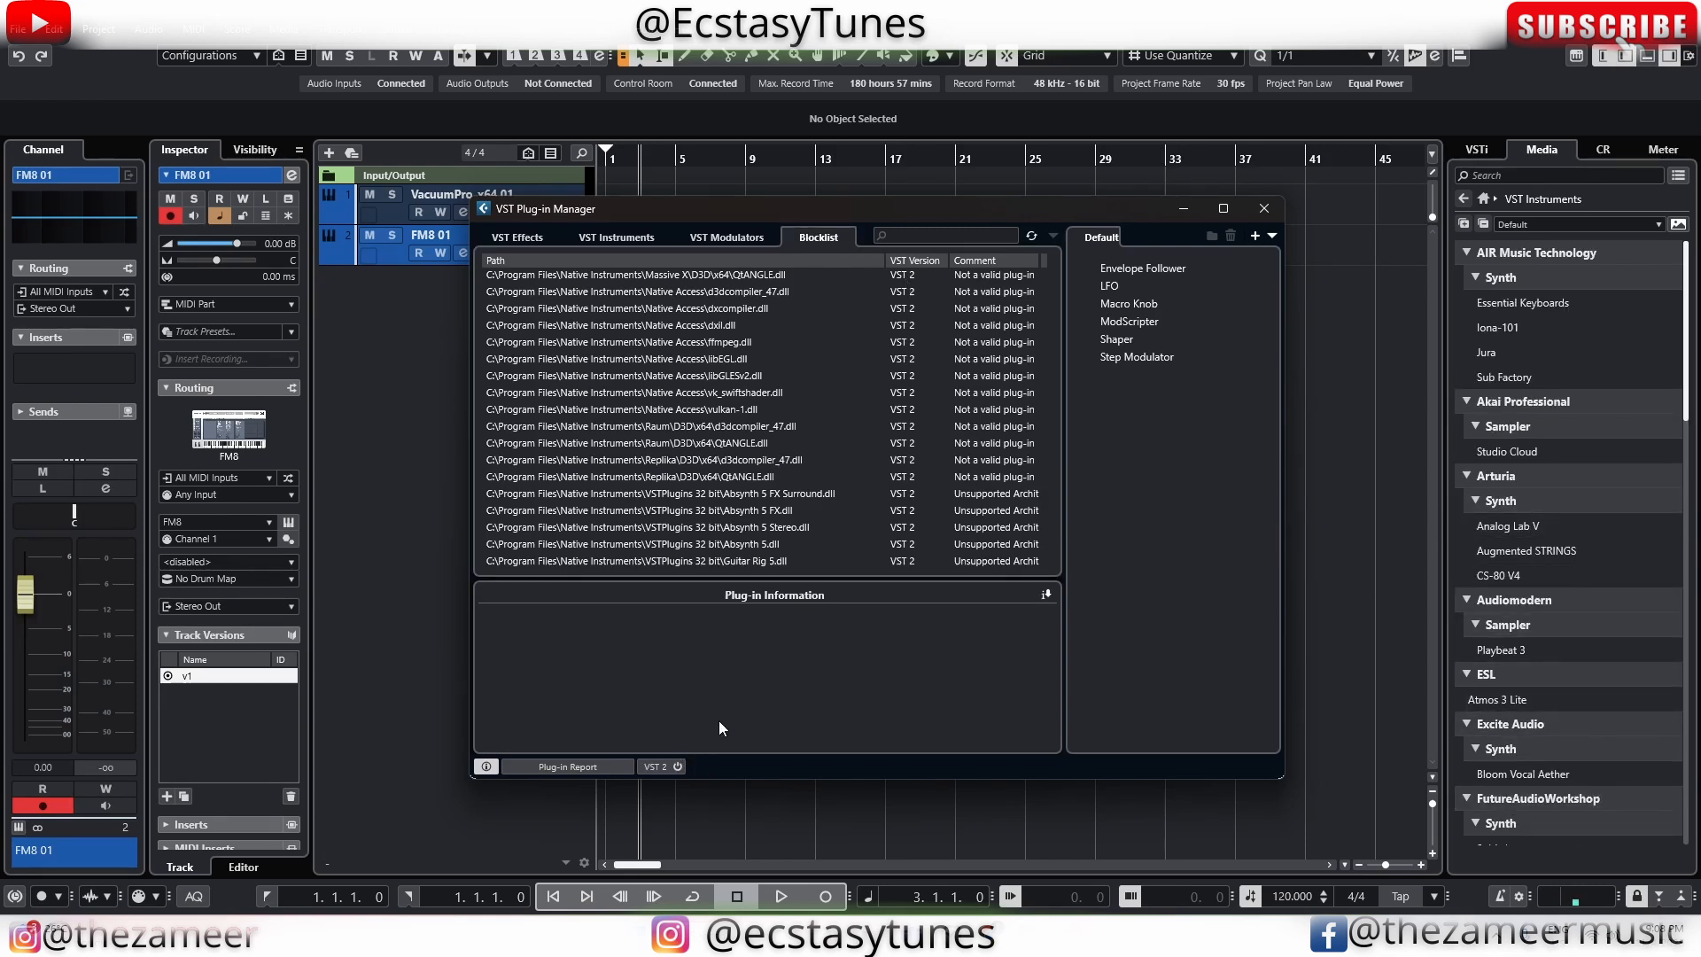
Reactivate VST 2 plug-in support and dismiss the scan report
left_click(665, 767)
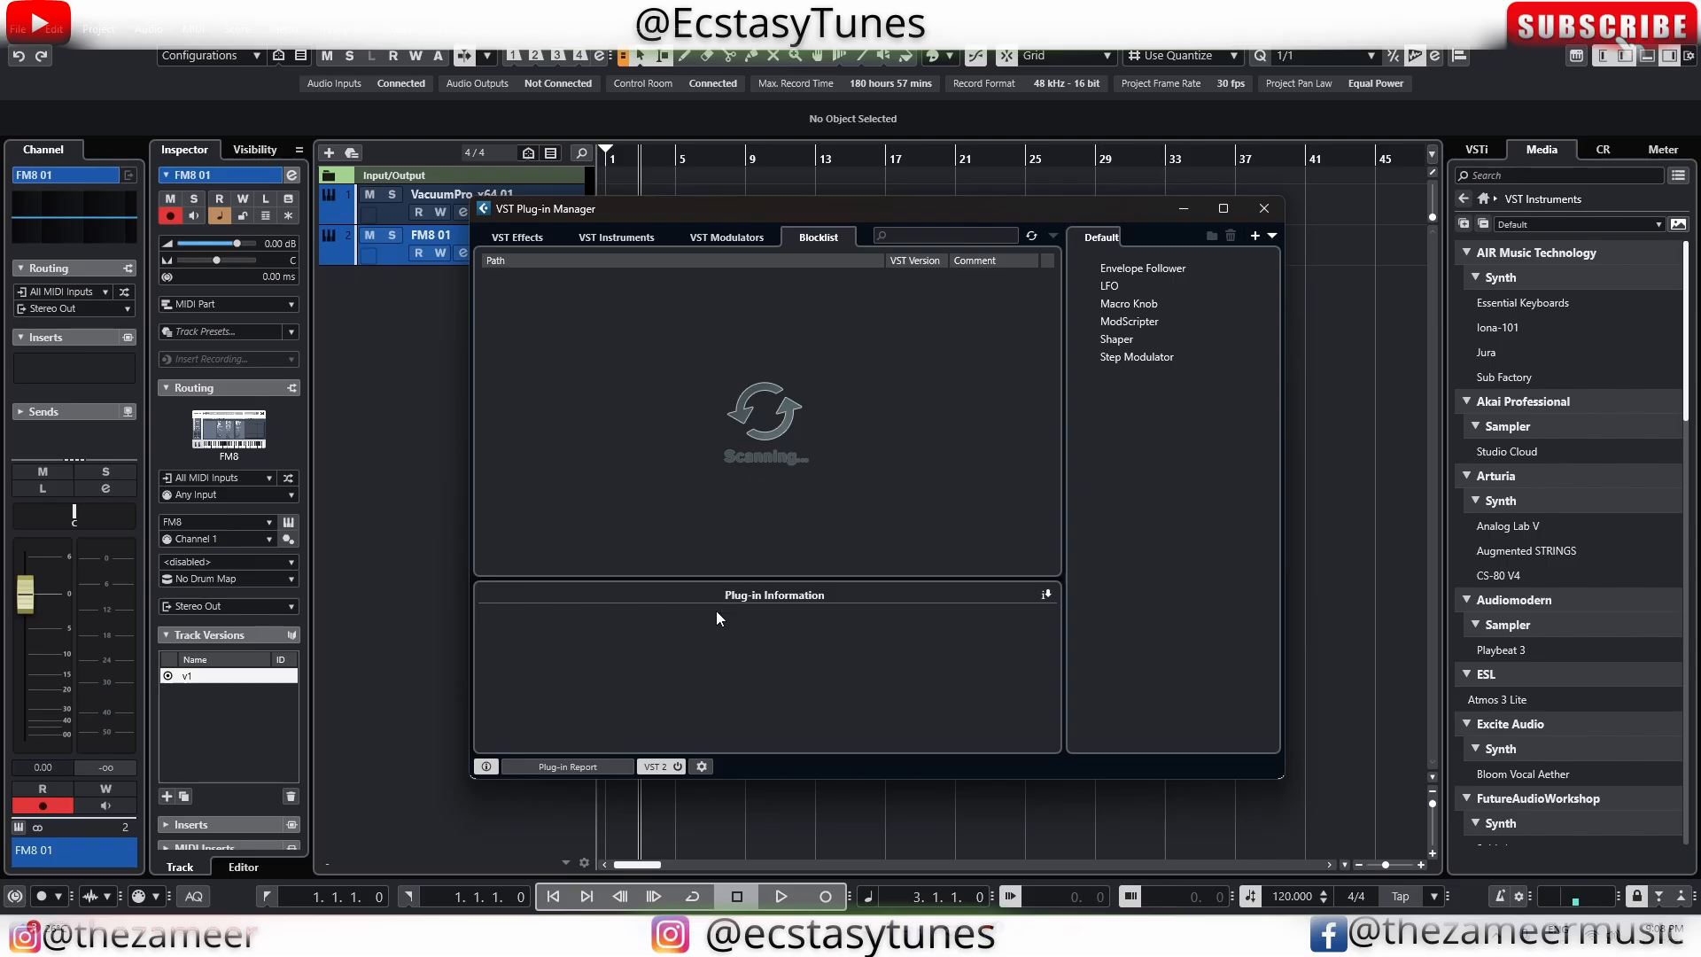
left_click(677, 715)
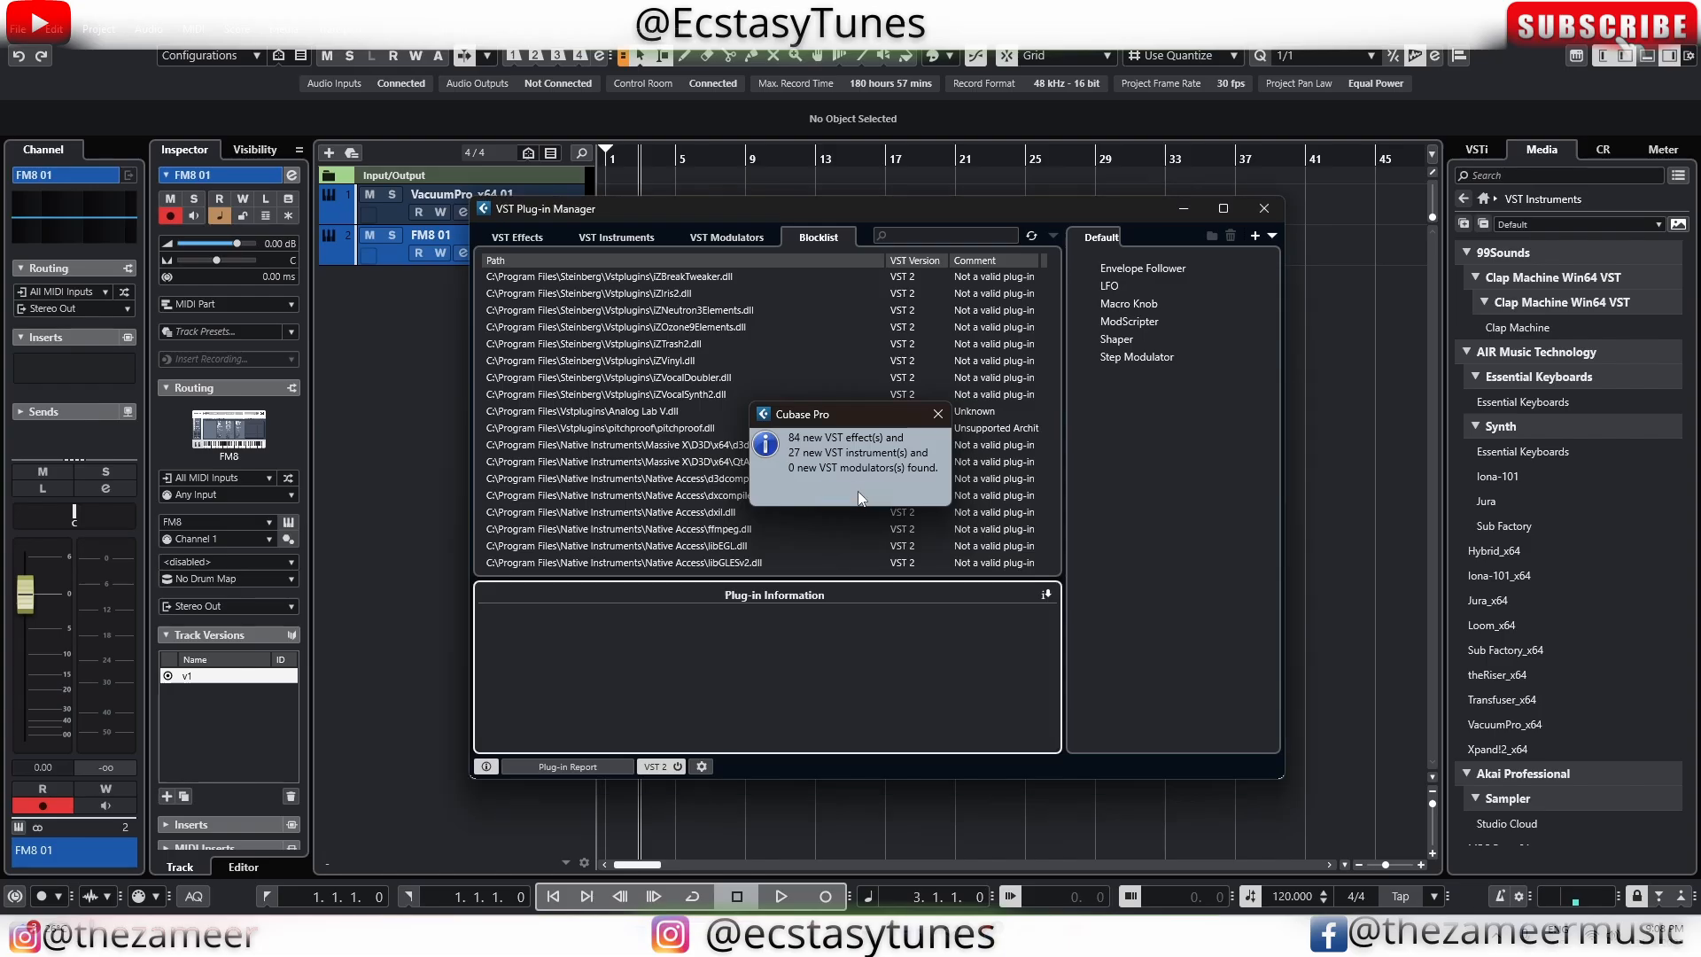
left_click(850, 494)
Open the VST 2 plug-in path settings, bring up the folder selection for adding a path, and cancel it
left_click(702, 766)
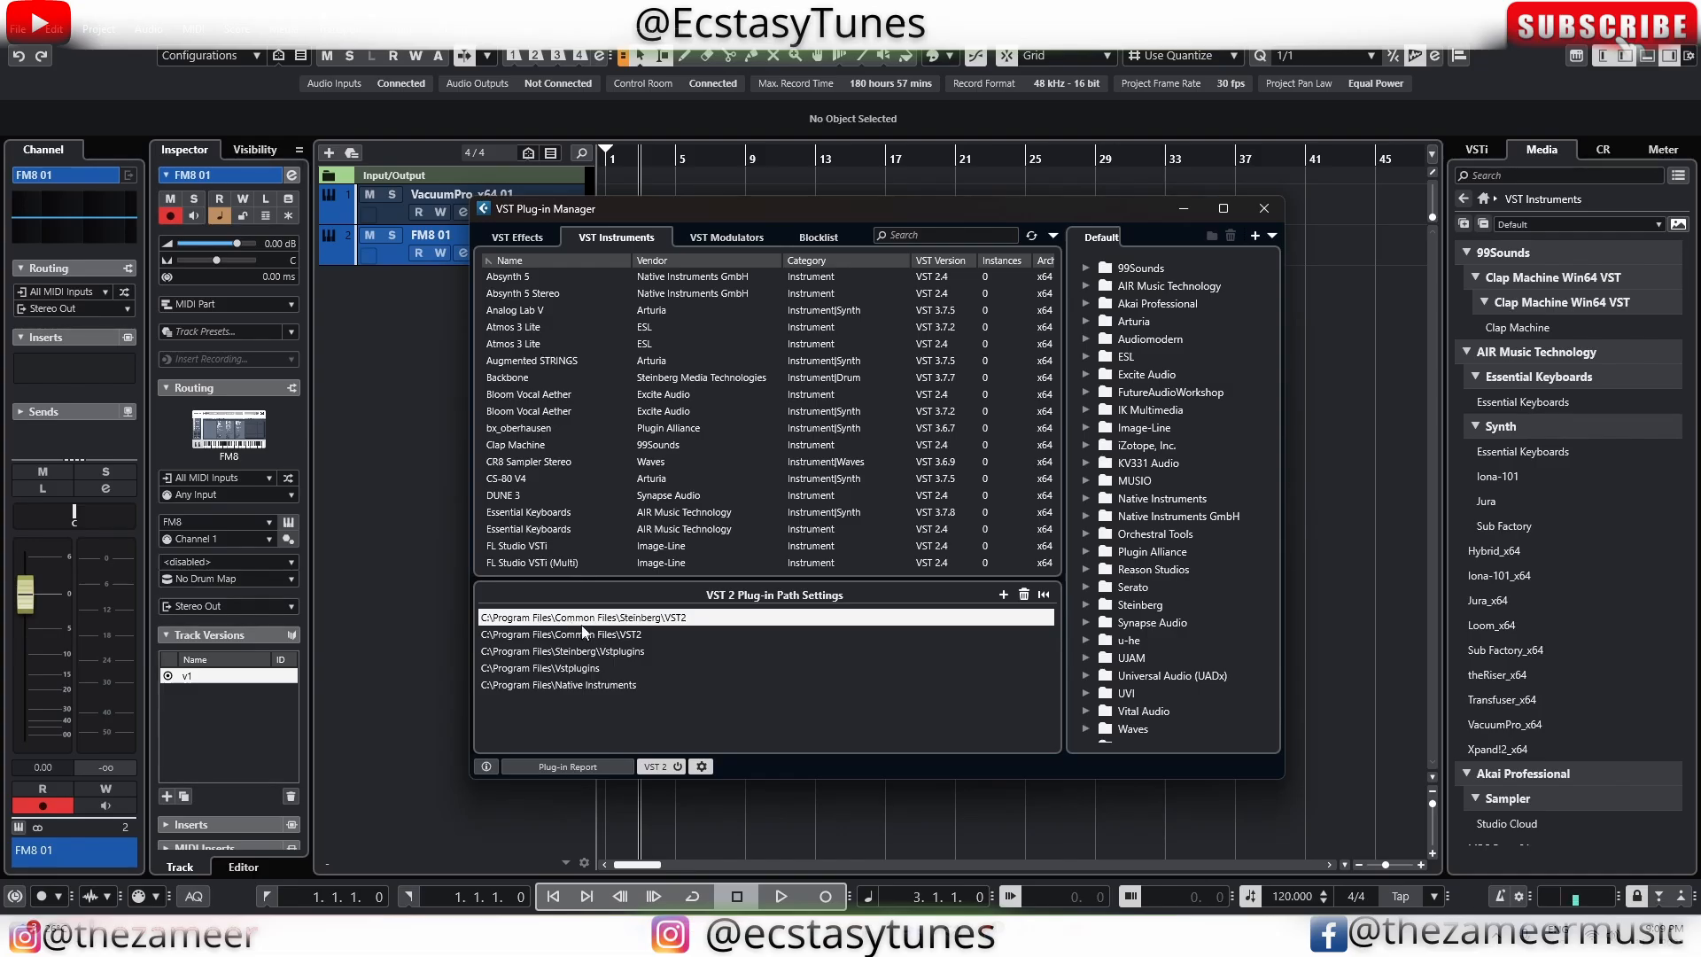
left_click(1003, 594)
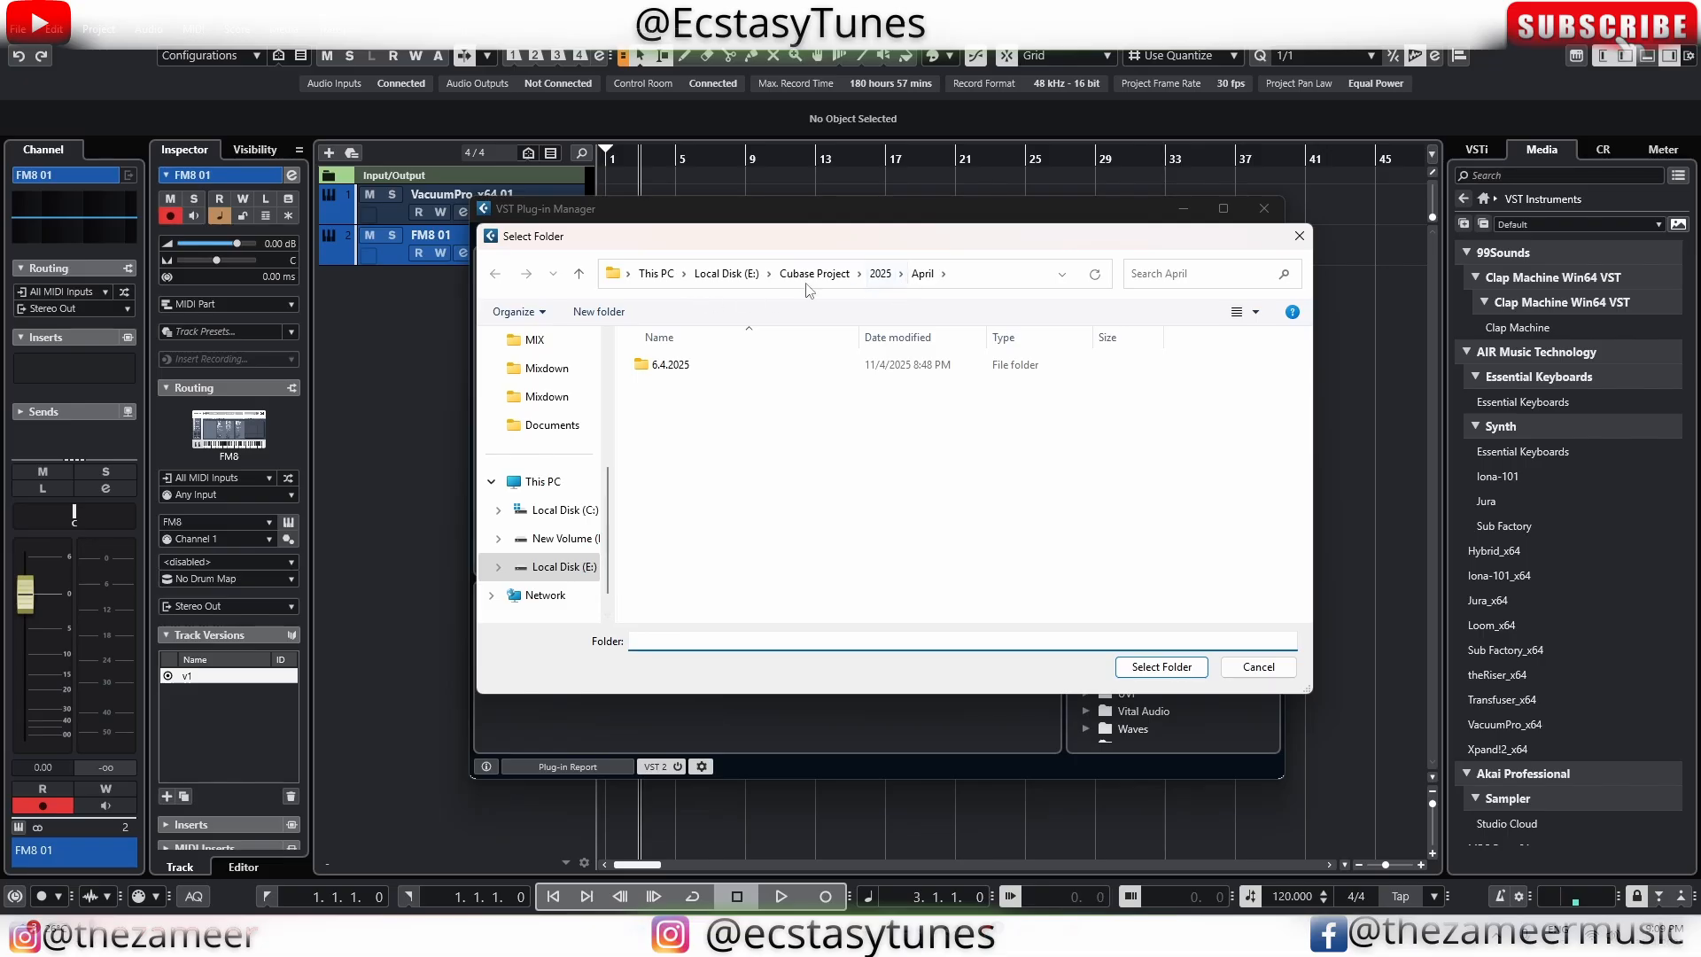
left_click(1234, 665)
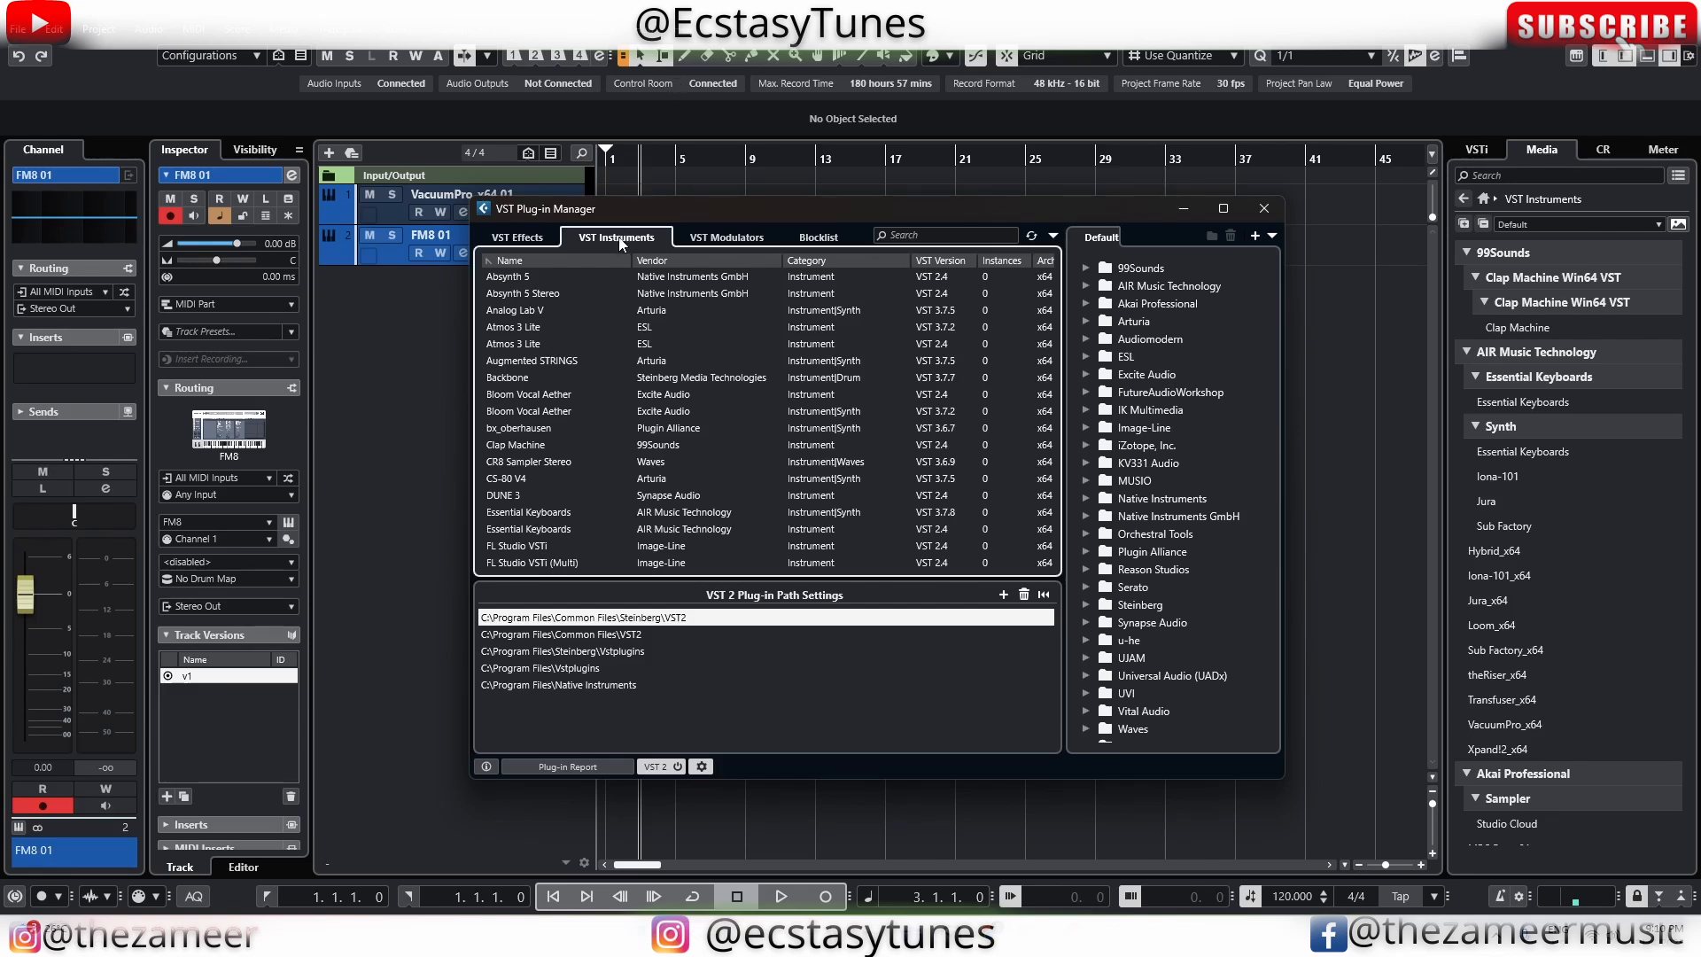
Create a new empty VST instrument collection named Tuts
left_click(1271, 237)
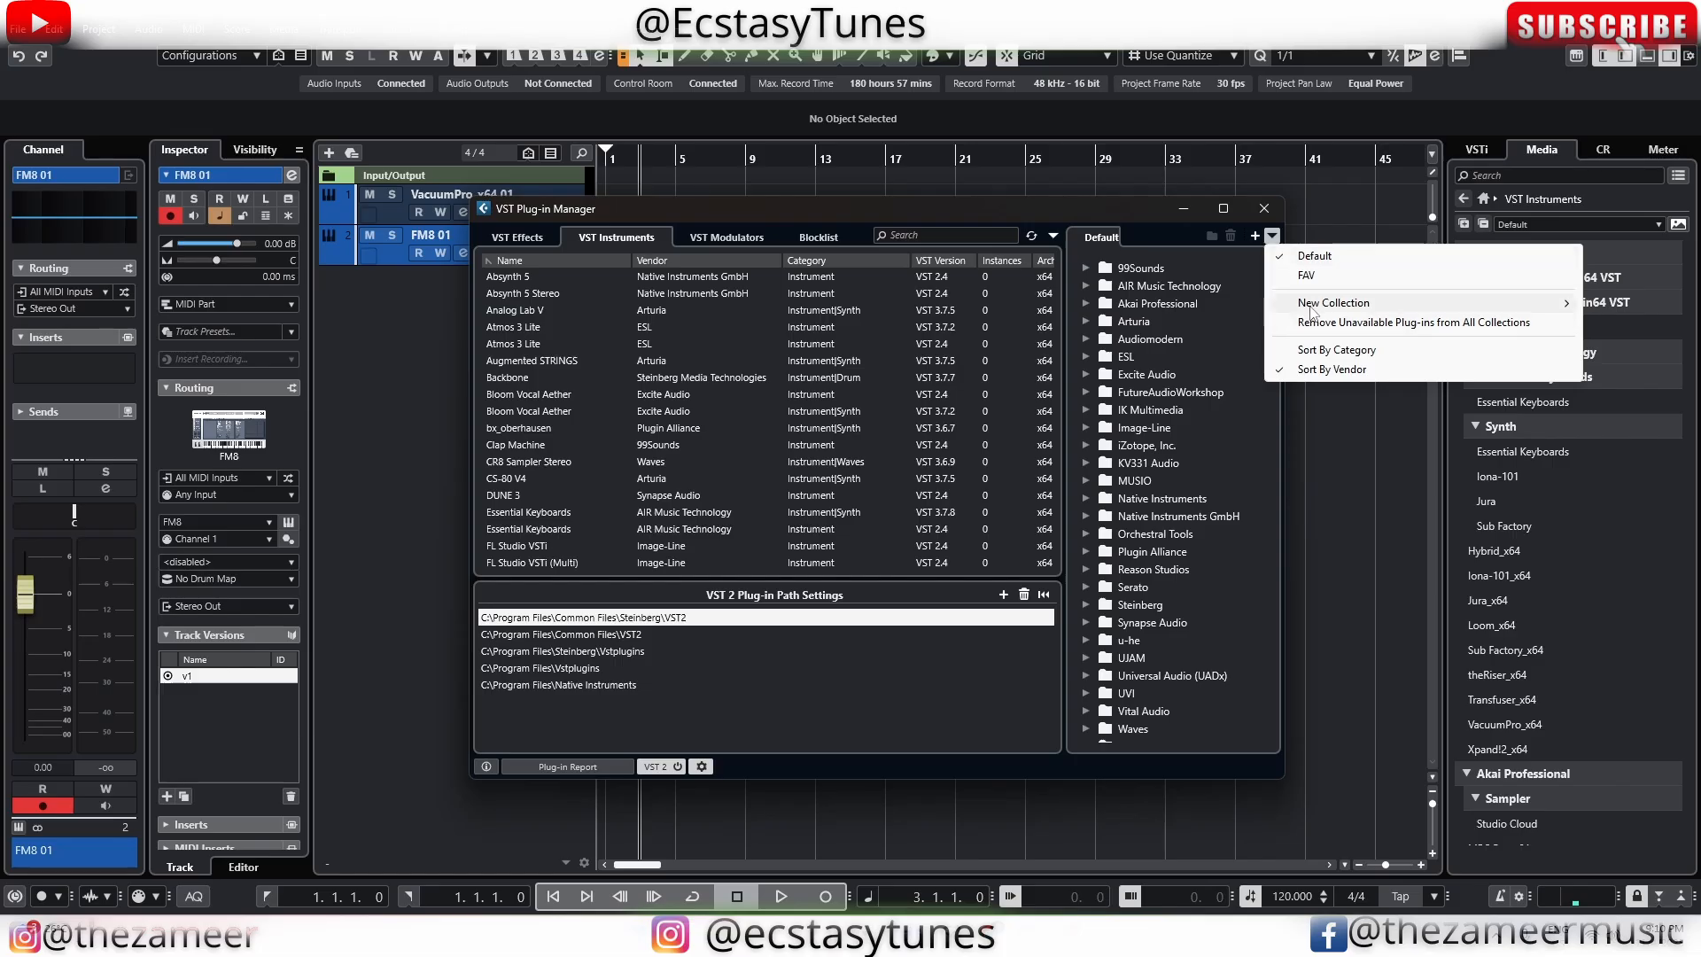
mouse_move(1314, 303)
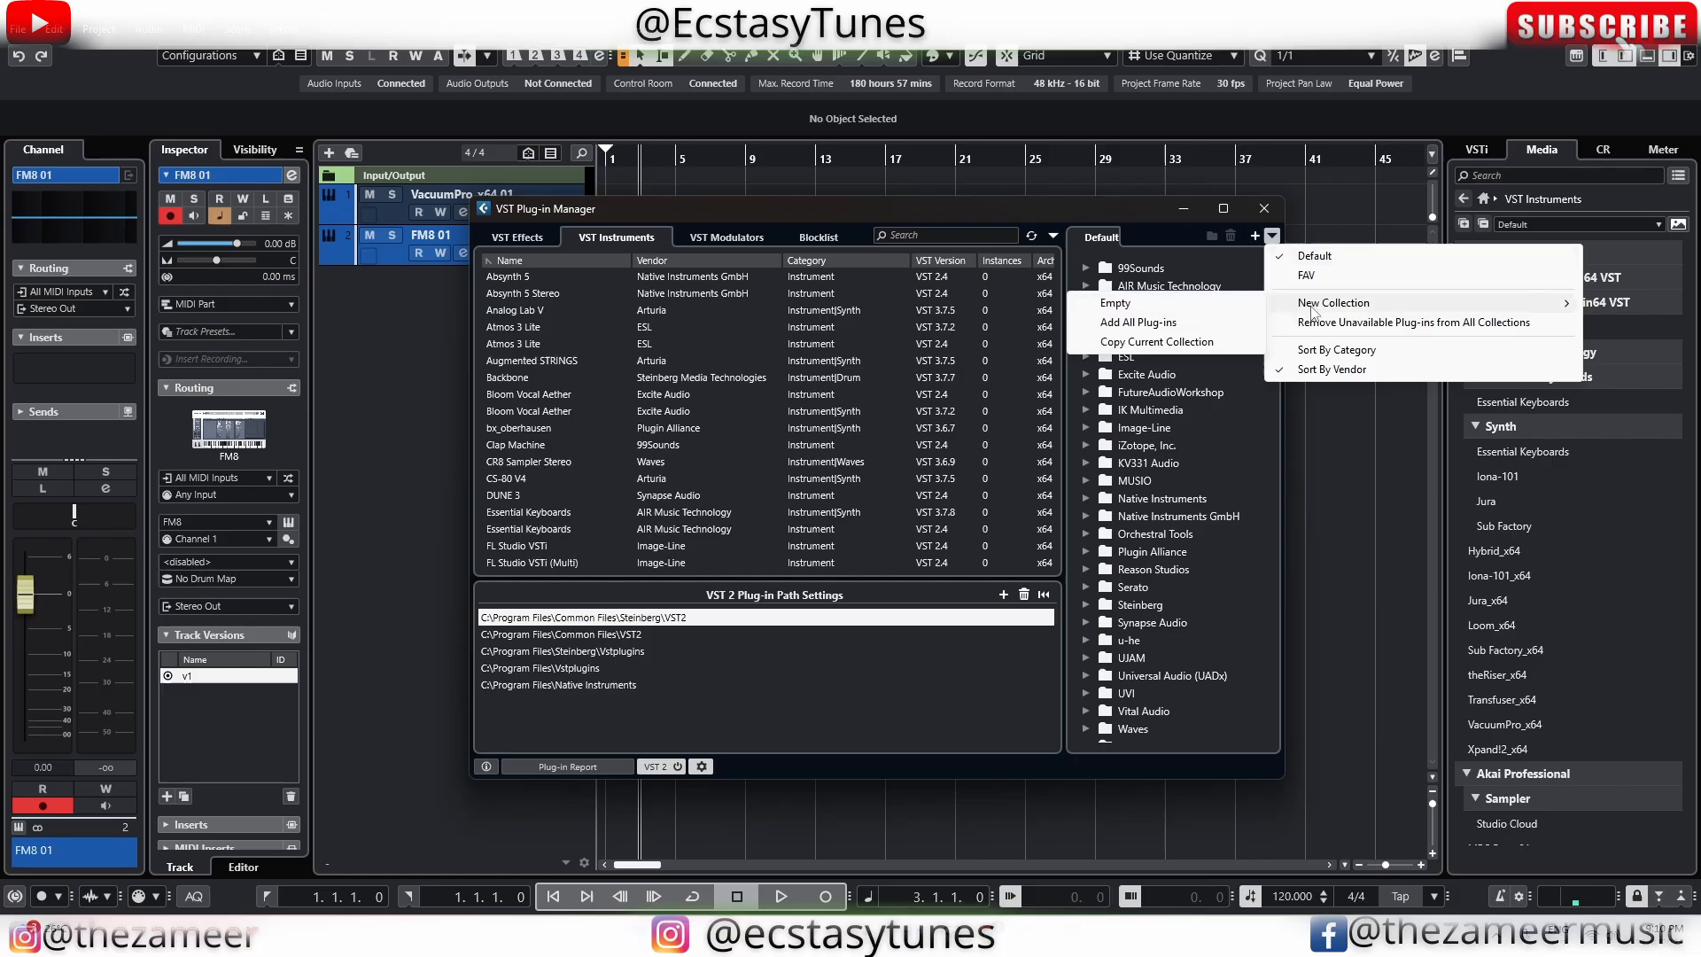
left_click(1099, 305)
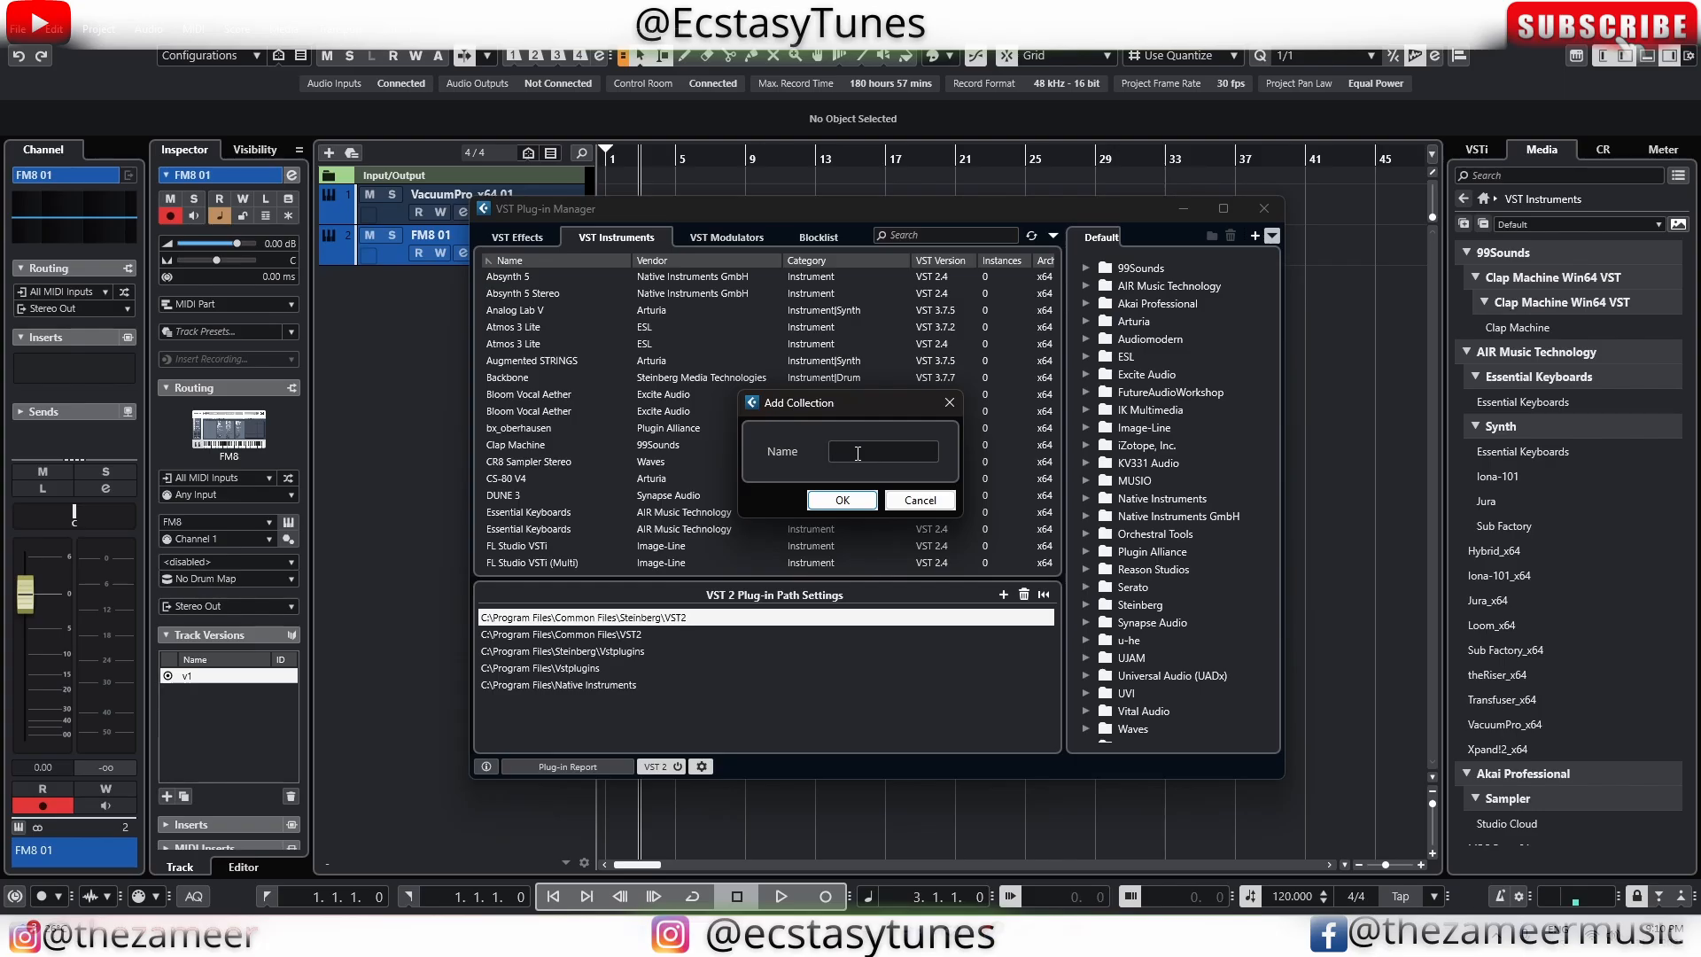
type("Tutsd")
key("BackSpace")
key("BackSpace")
type("s")
left_click(842, 501)
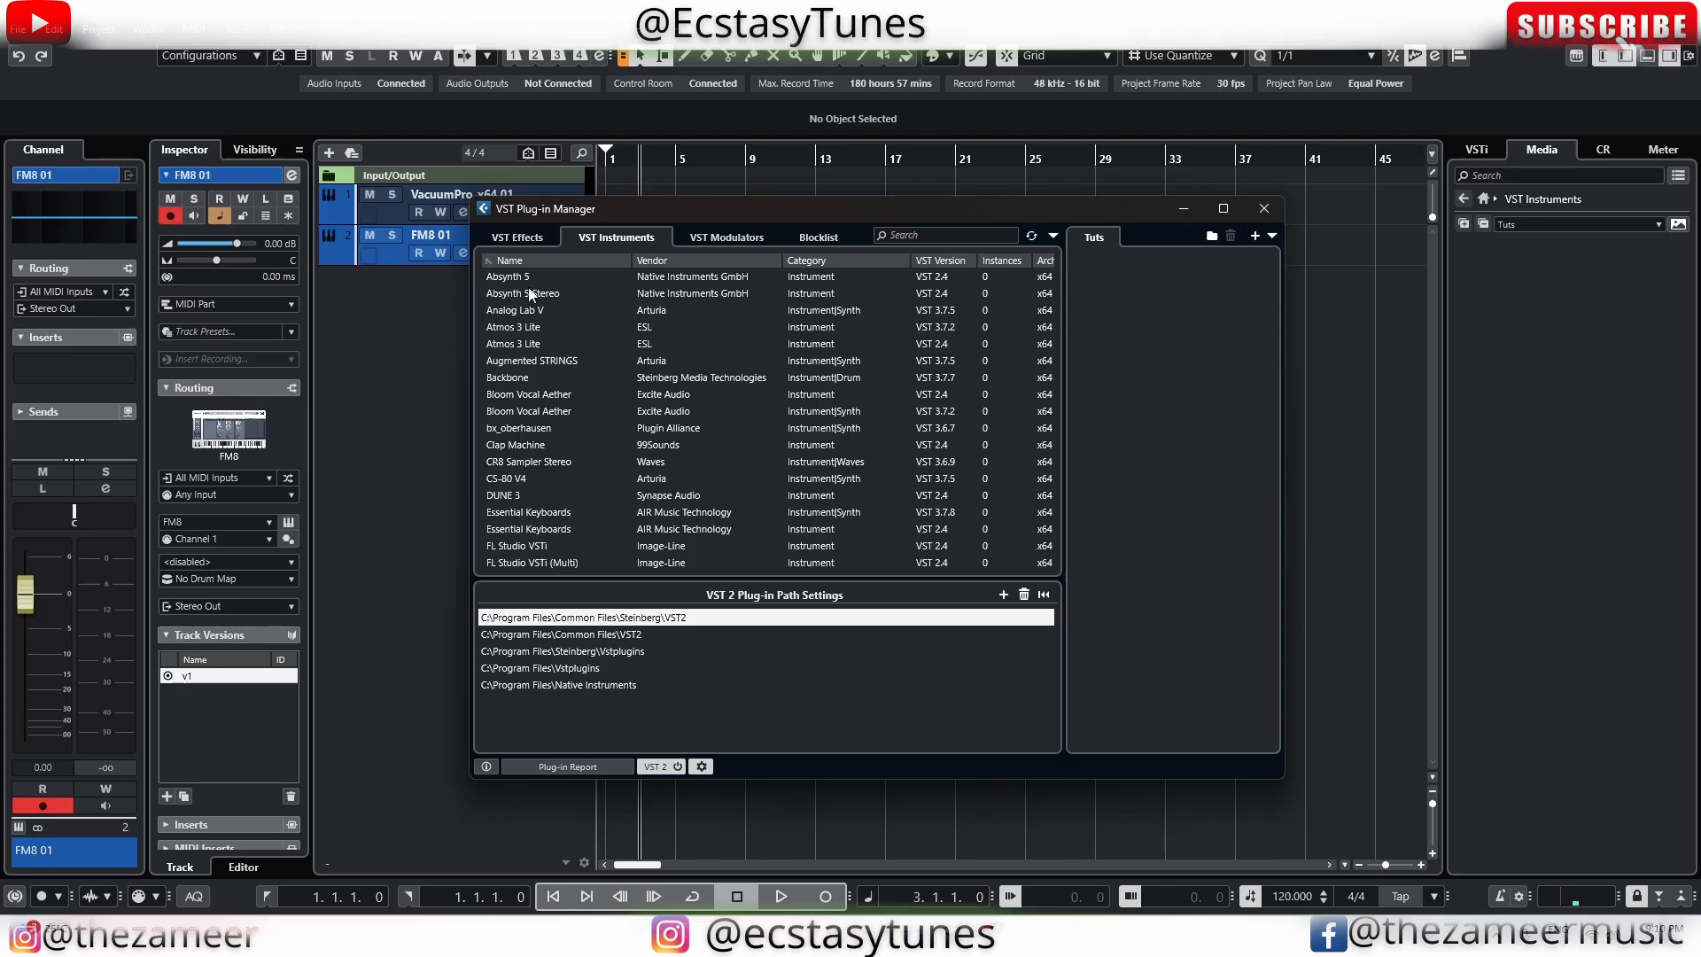
Add CS-80 V4, Essential Keyboards, HALion 7 and Hybrid_x64 to the Tuts collection
double_click(525, 480)
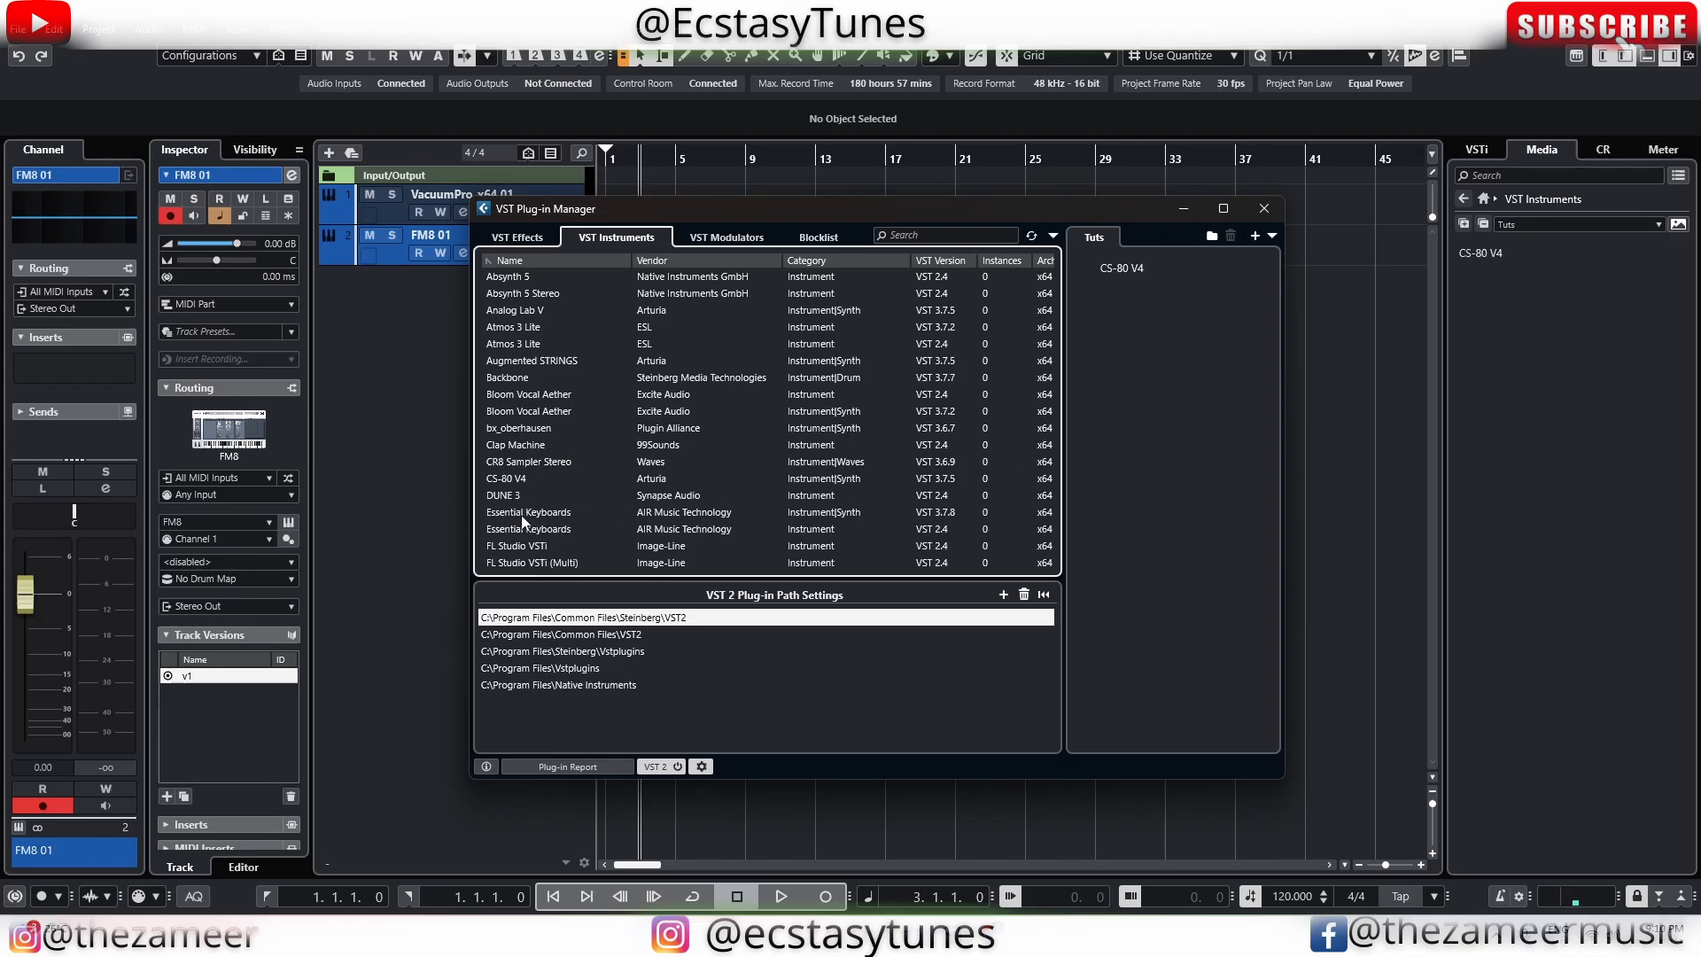
left_click_drag(556, 513, 1151, 372)
scroll(550, 556, "down", 3)
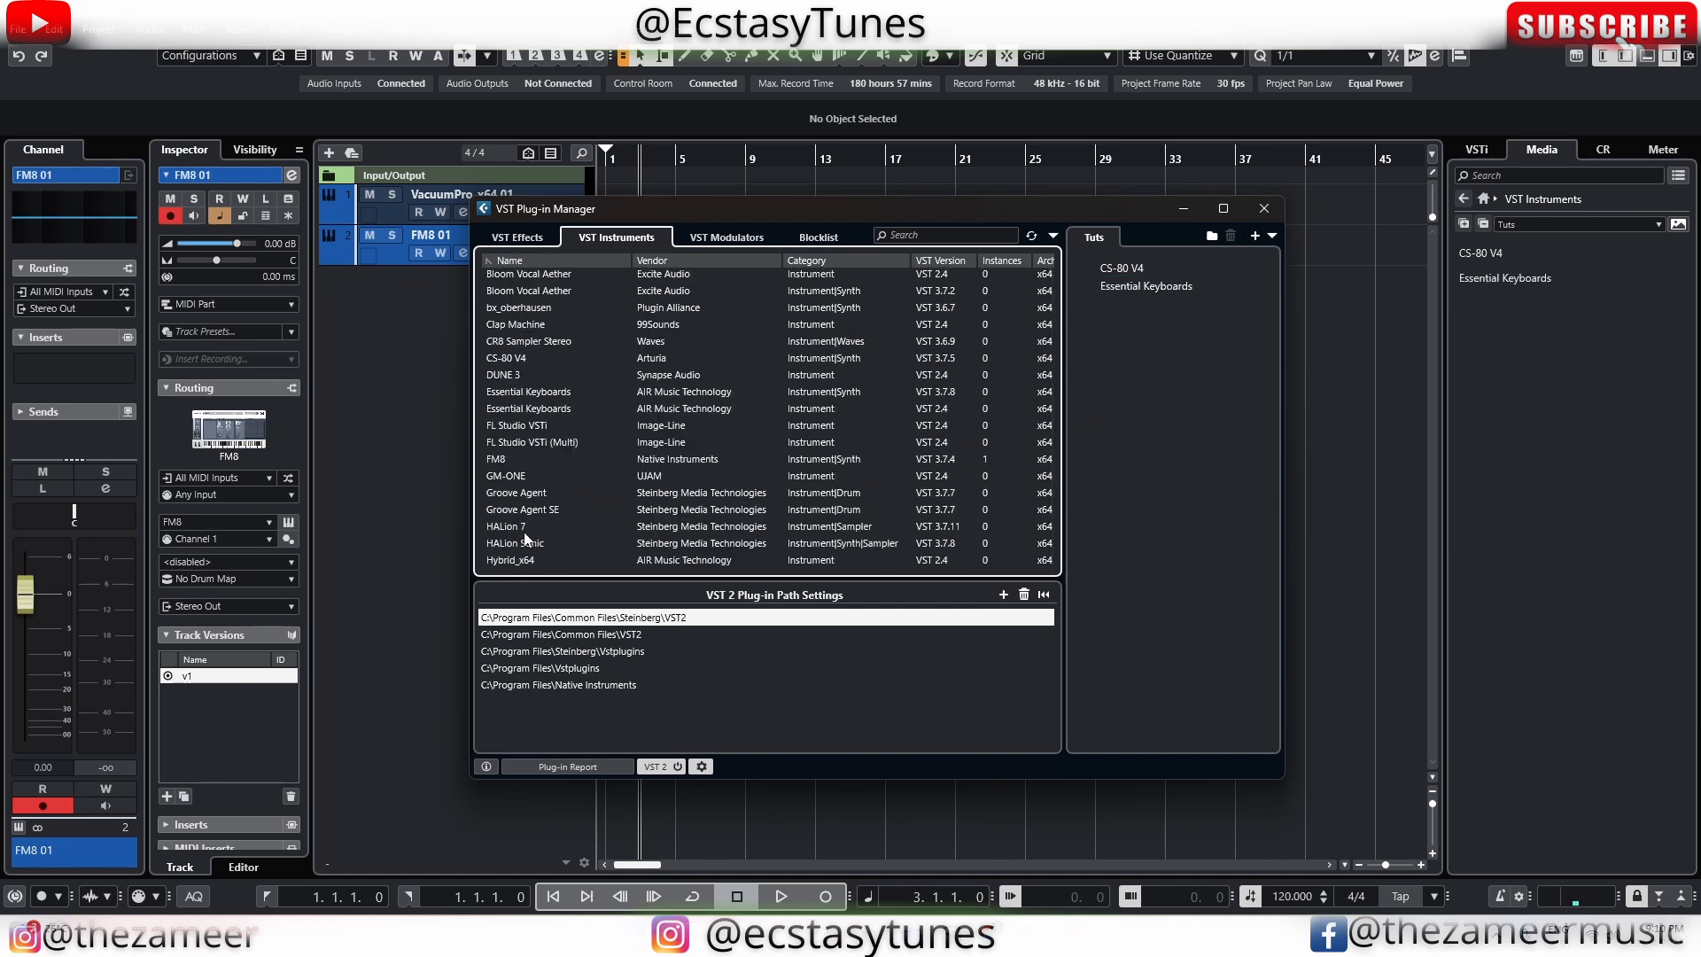
left_click_drag(521, 529, 1197, 413)
left_click_drag(510, 553, 1142, 434)
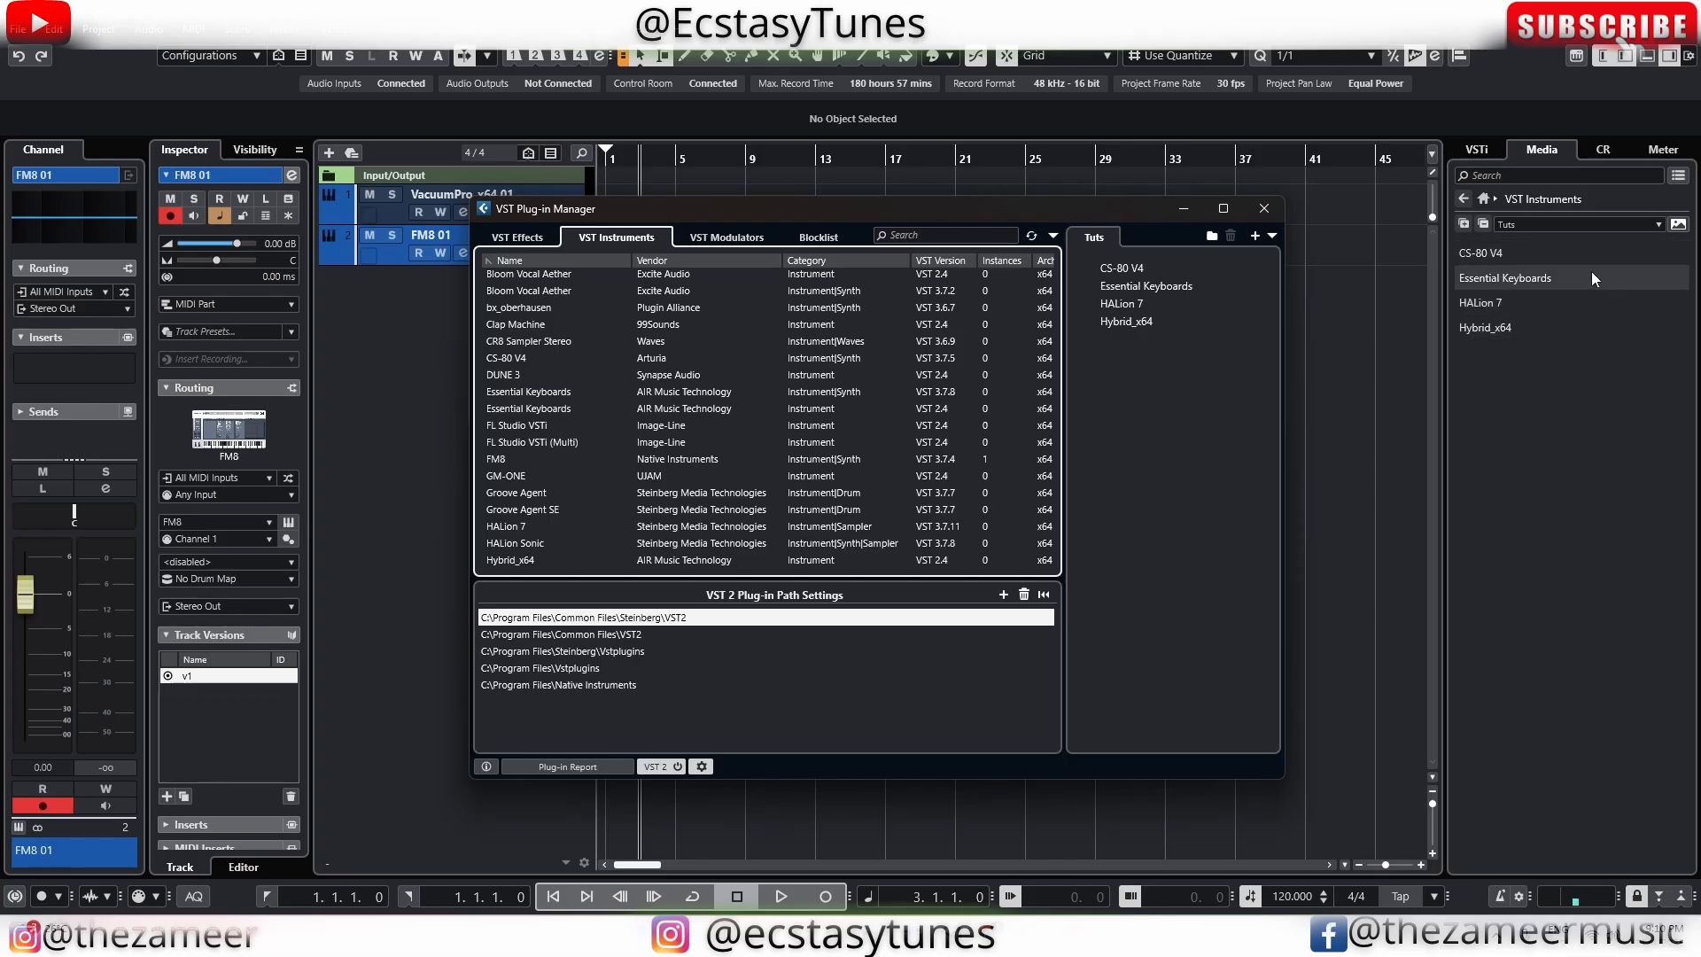
Create a folder named Synth in the Tuts collection
left_click(1191, 356)
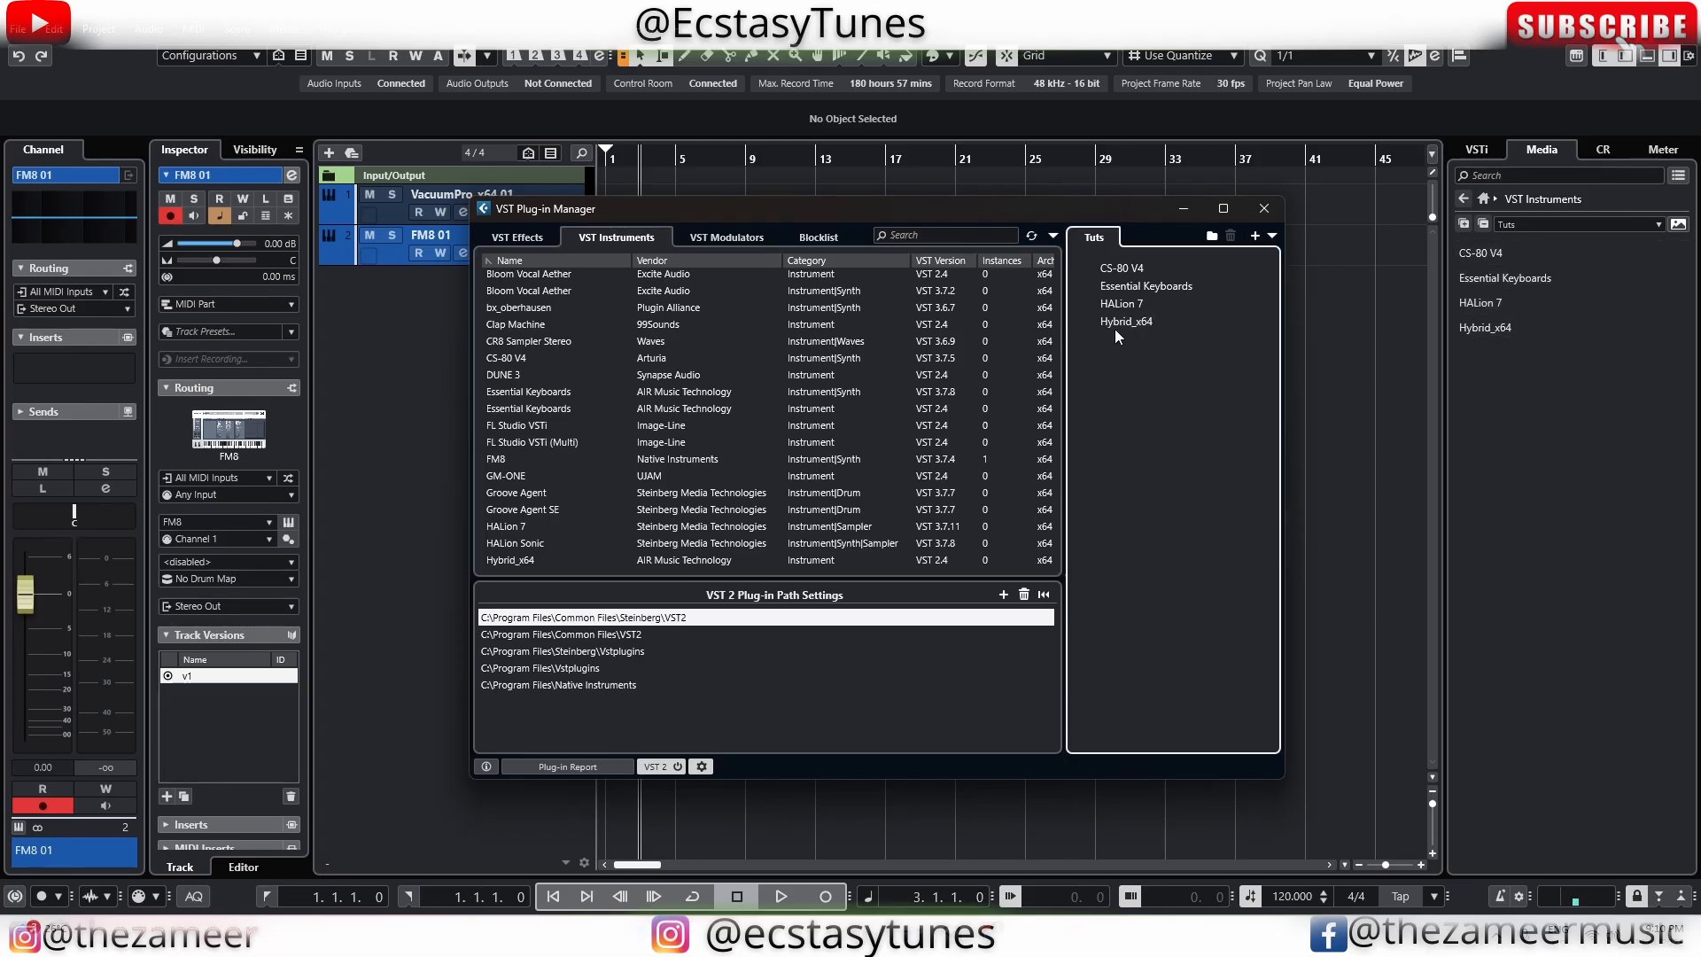
left_click(1117, 304)
left_click(1211, 236)
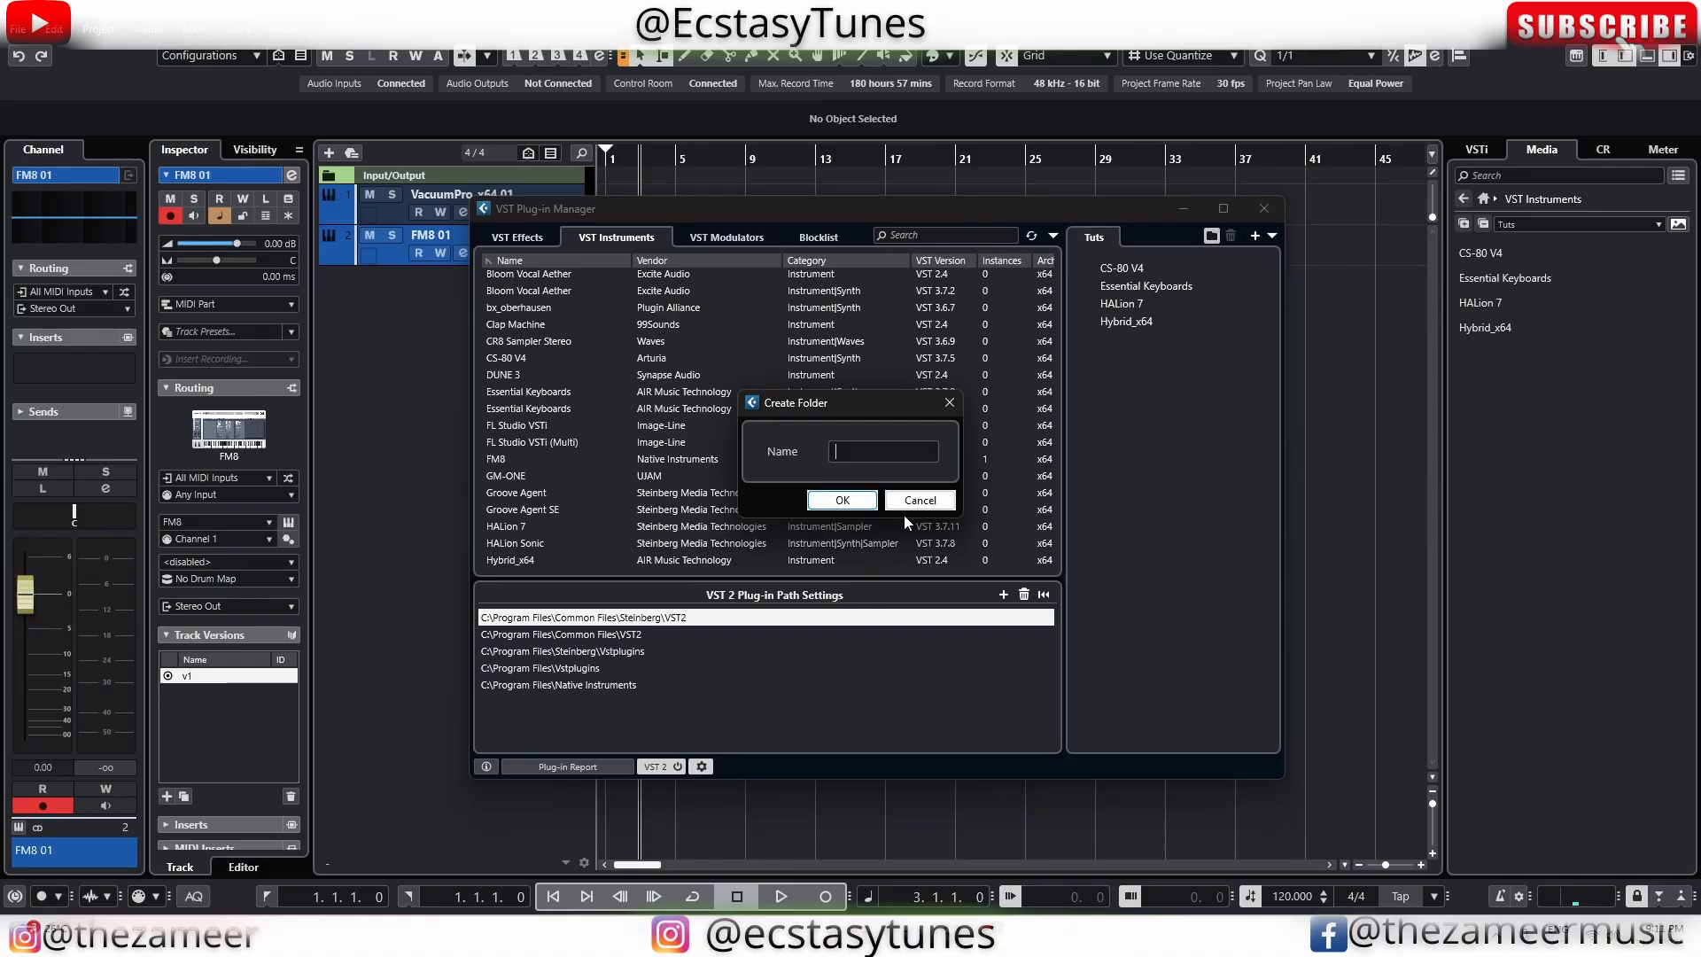
left_click(908, 505)
left_click(1210, 236)
type("Synth")
key("Return")
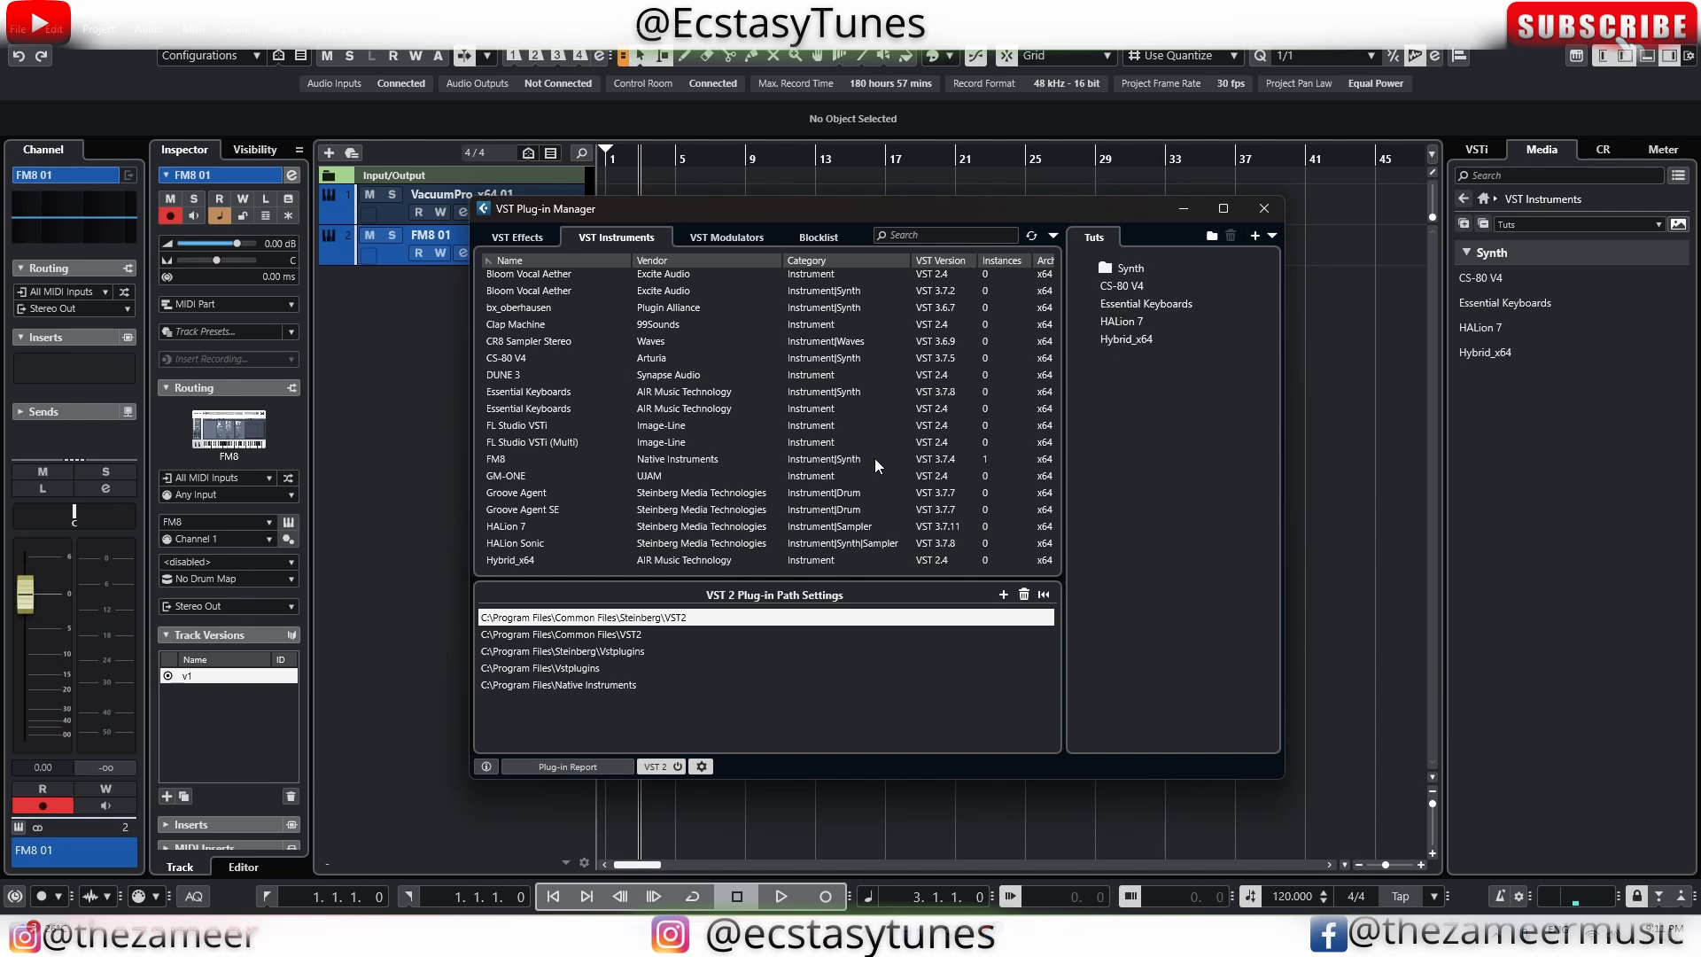
Move CS-80 V4, Essential Keyboards, HALion 7 and Hybrid_x64 into the Synth folder
left_click_drag(1136, 341, 1127, 269)
left_click(1119, 321)
left_click(1131, 288)
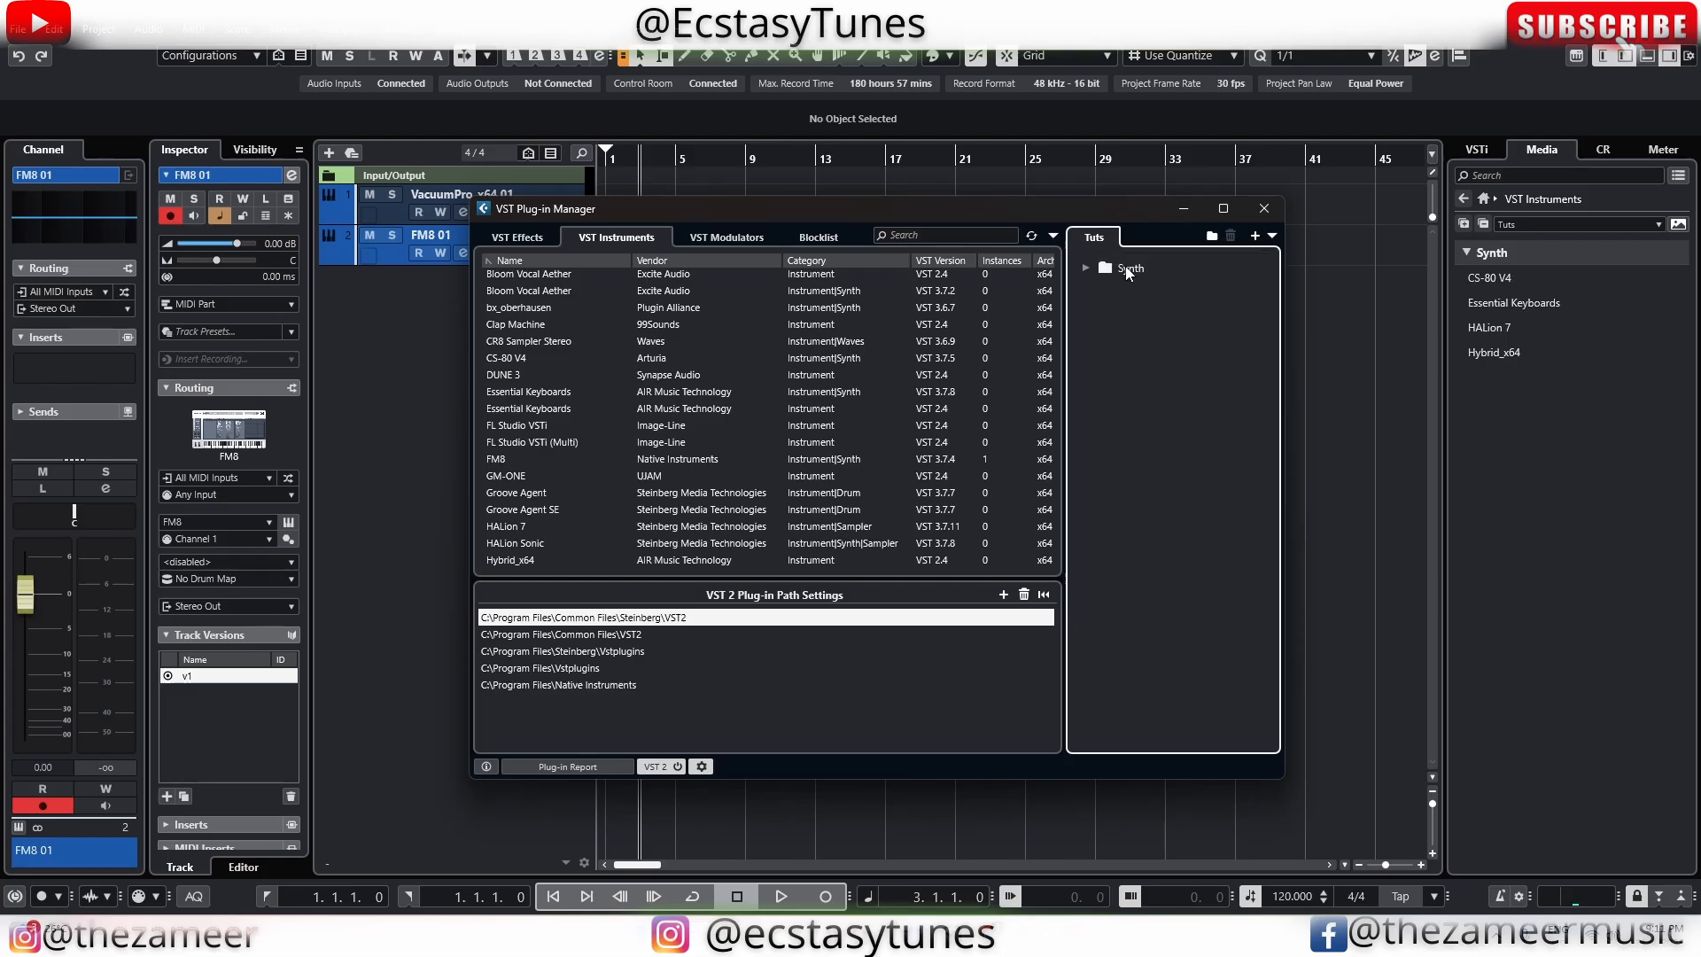
Create a second folder named Drums in the Tuts collection
left_click(1211, 236)
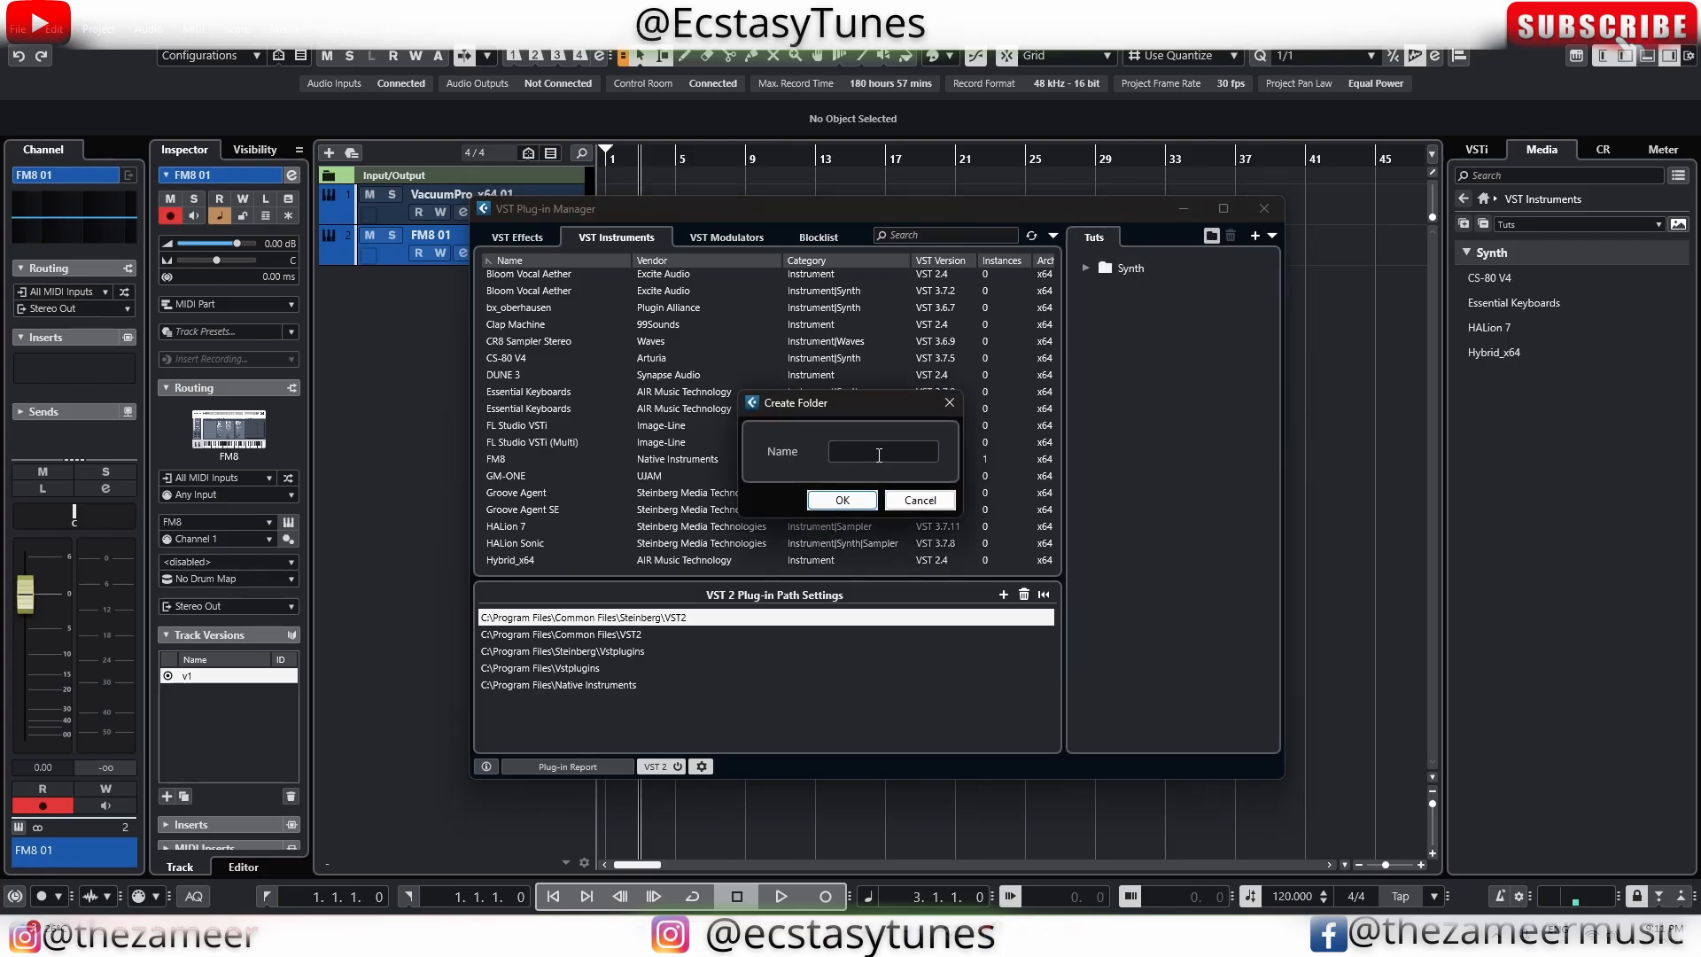
type("Drums")
key("Return")
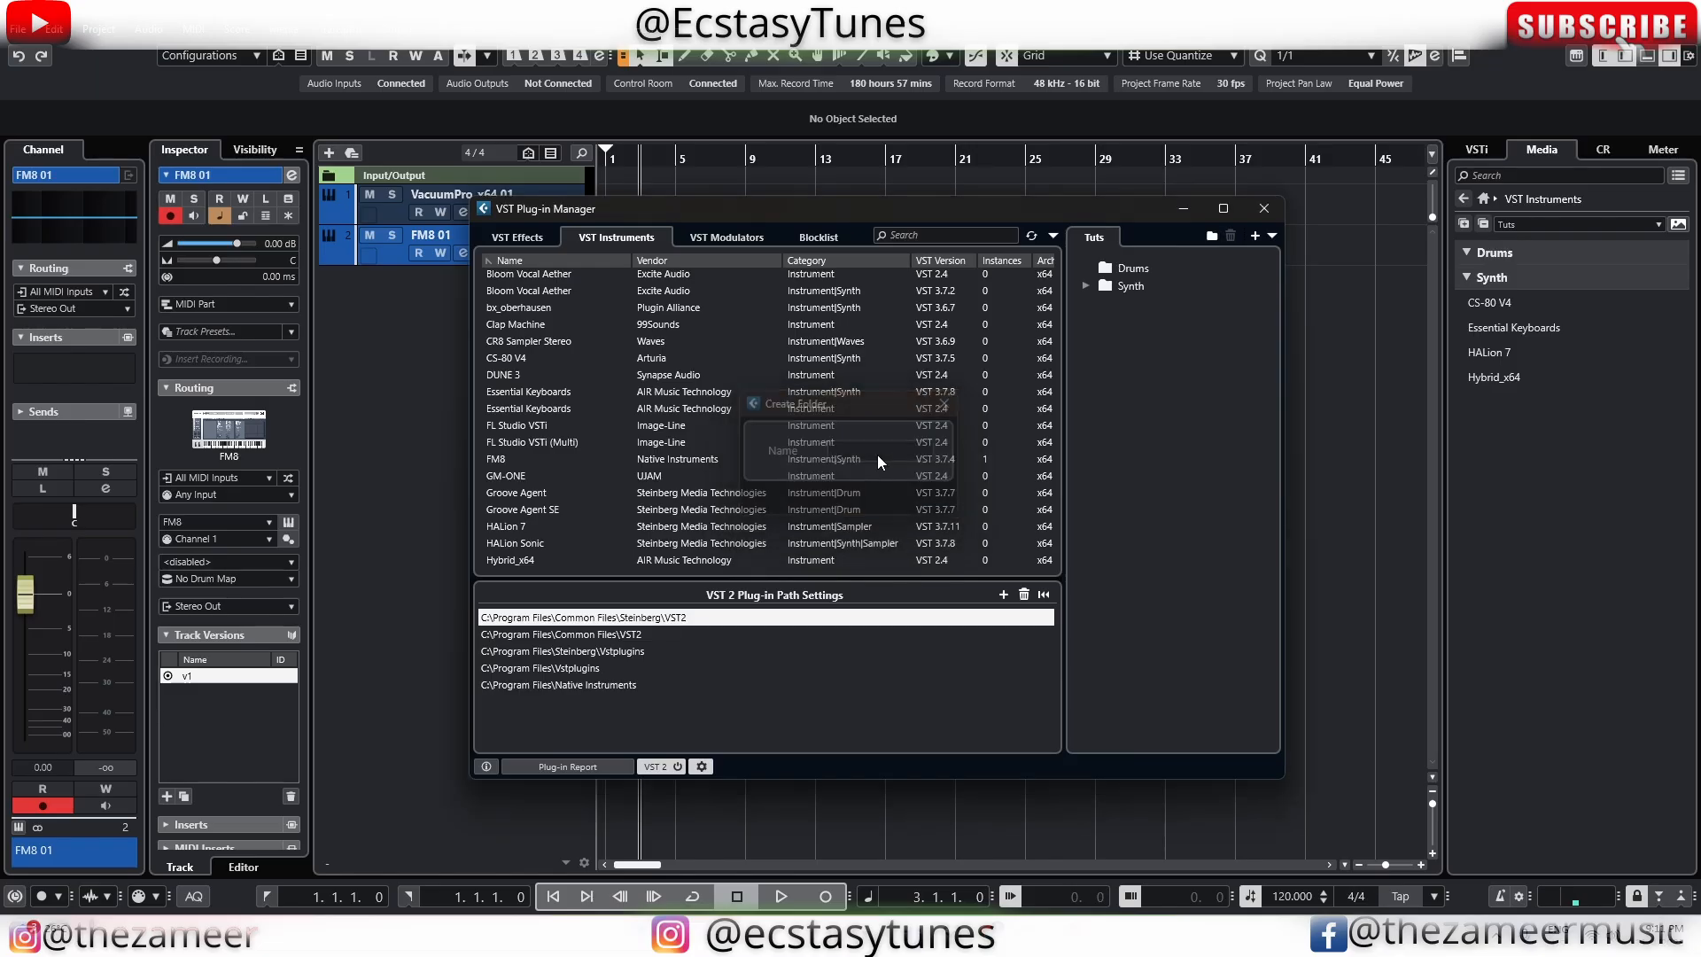
Add Clap Machine, Groove Agent, MPC64 and iZotope BreakTweaker to the Tuts collection
scroll(877, 455, "down", 5)
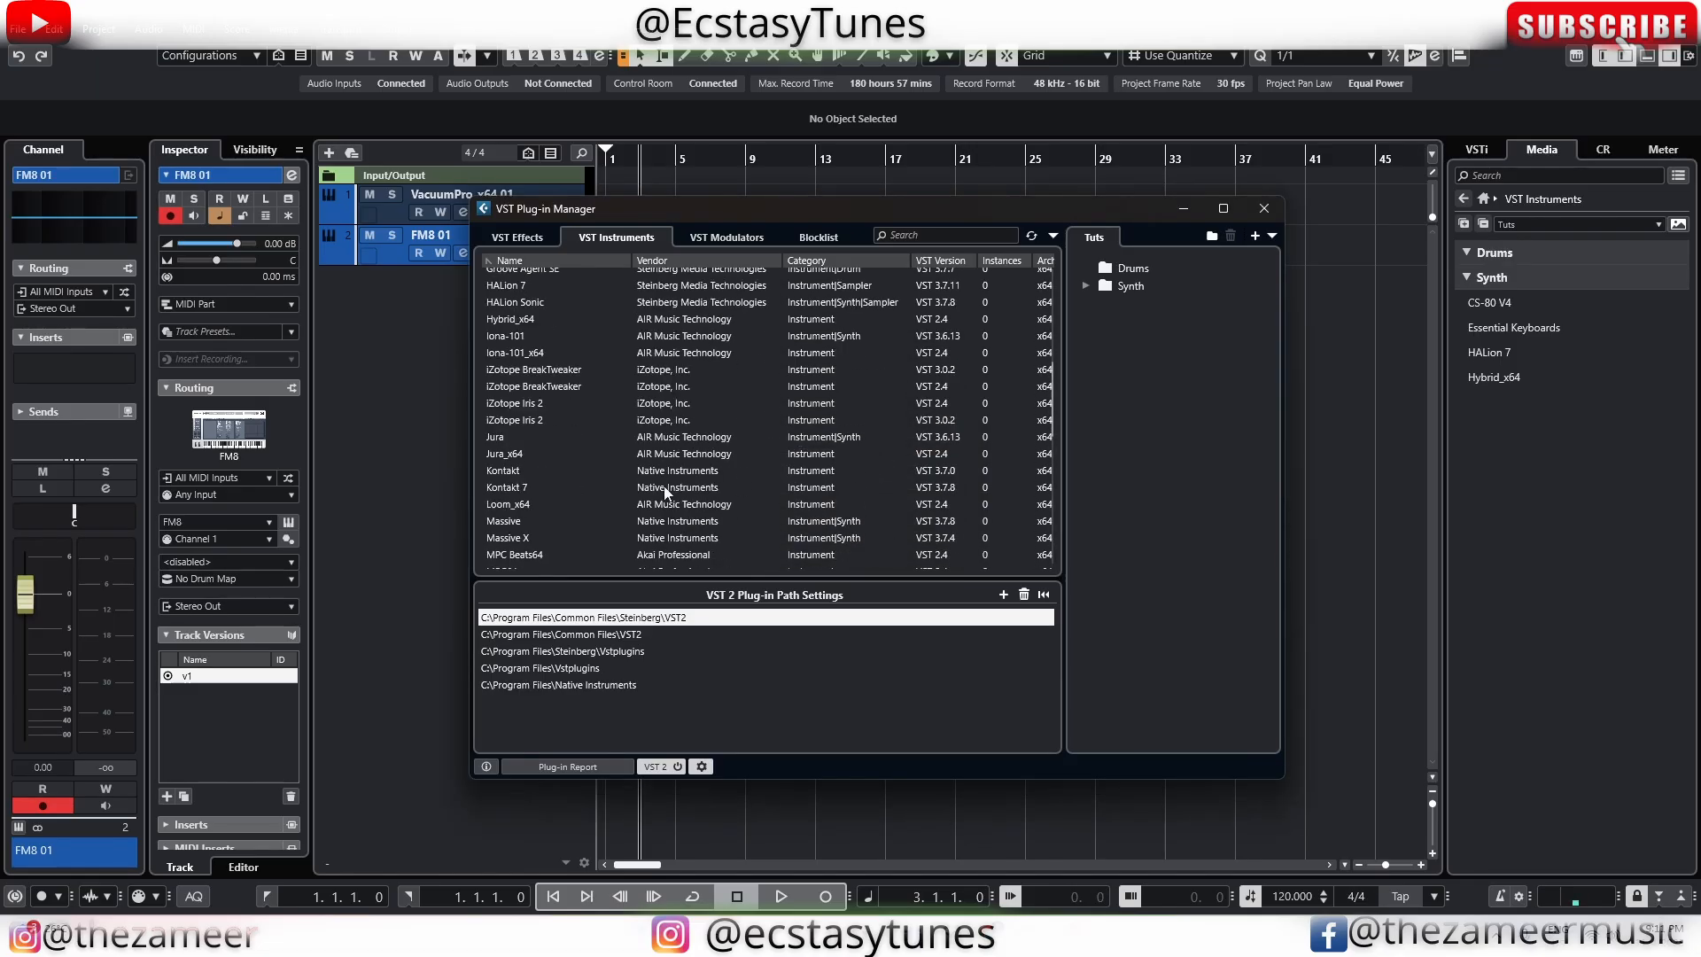
scroll(586, 507, "up", 6)
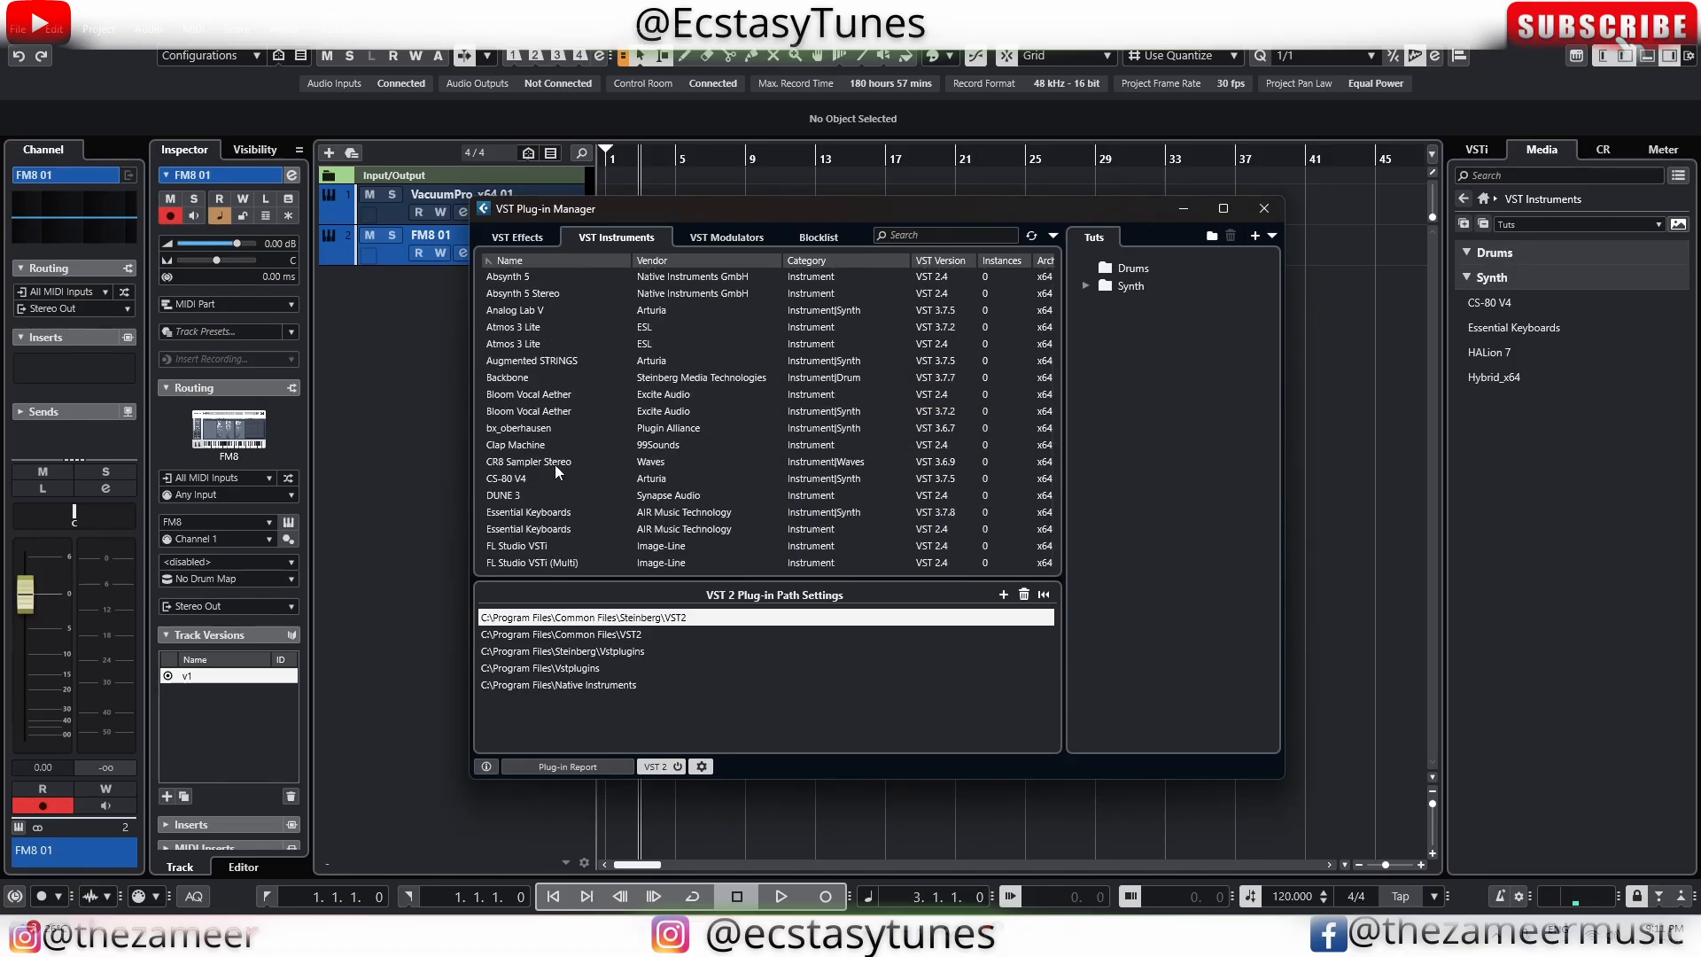
left_click_drag(532, 444, 1174, 353)
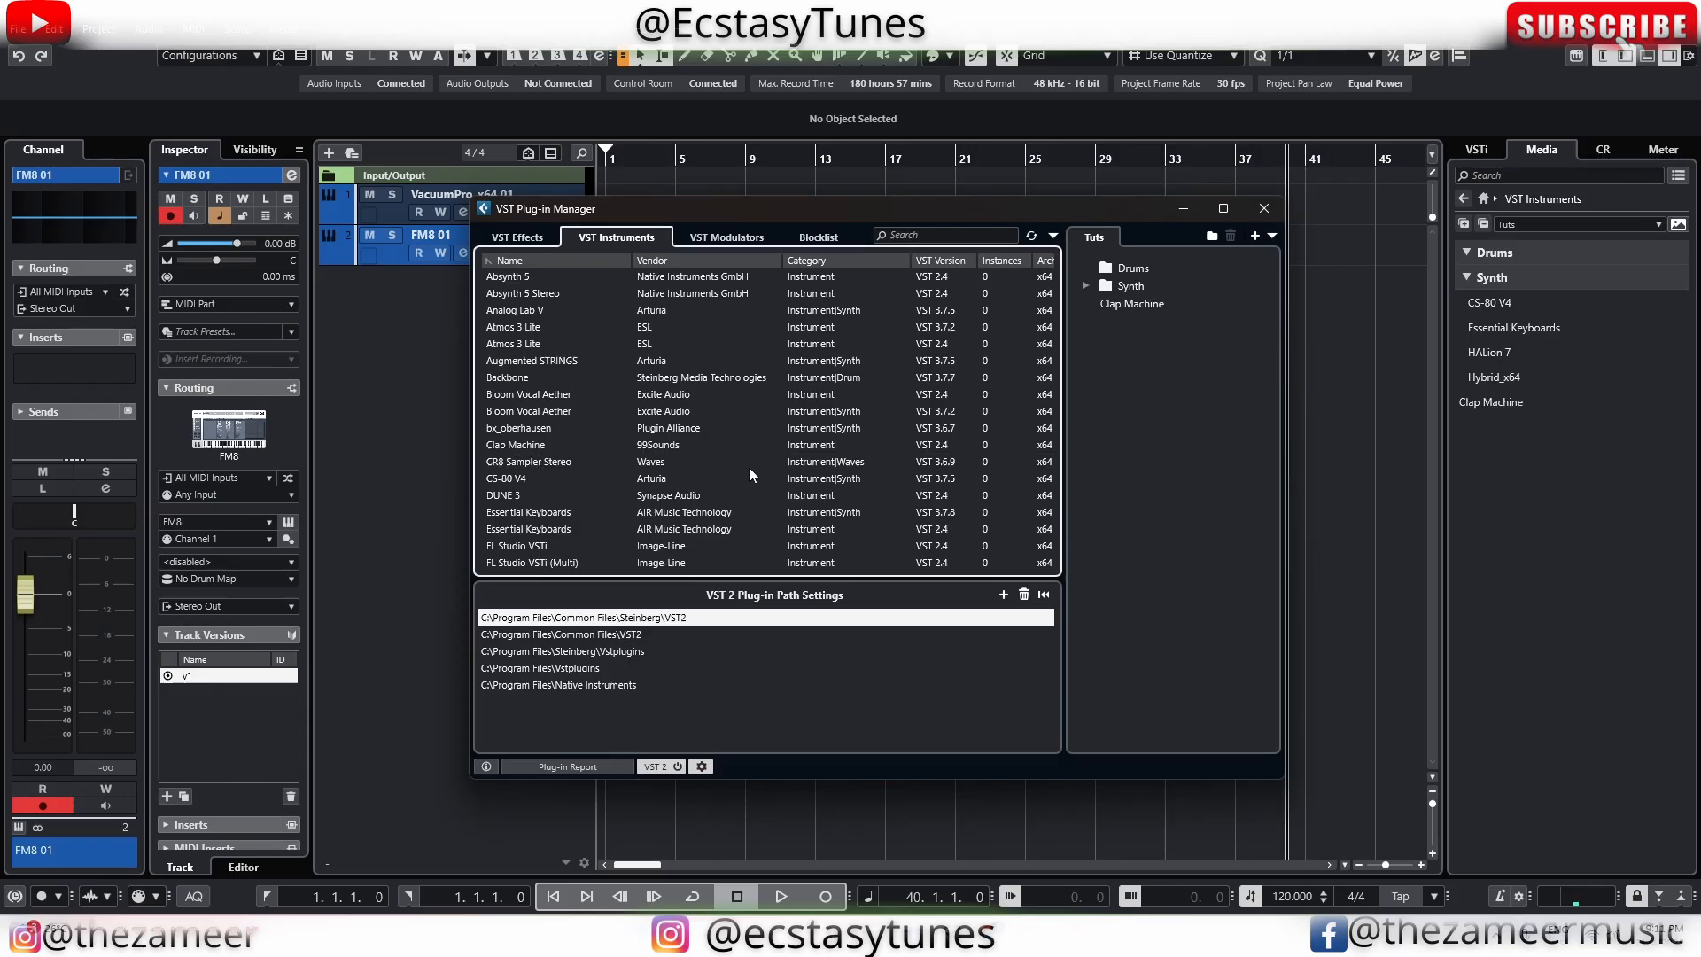
scroll(583, 494, "down", 3)
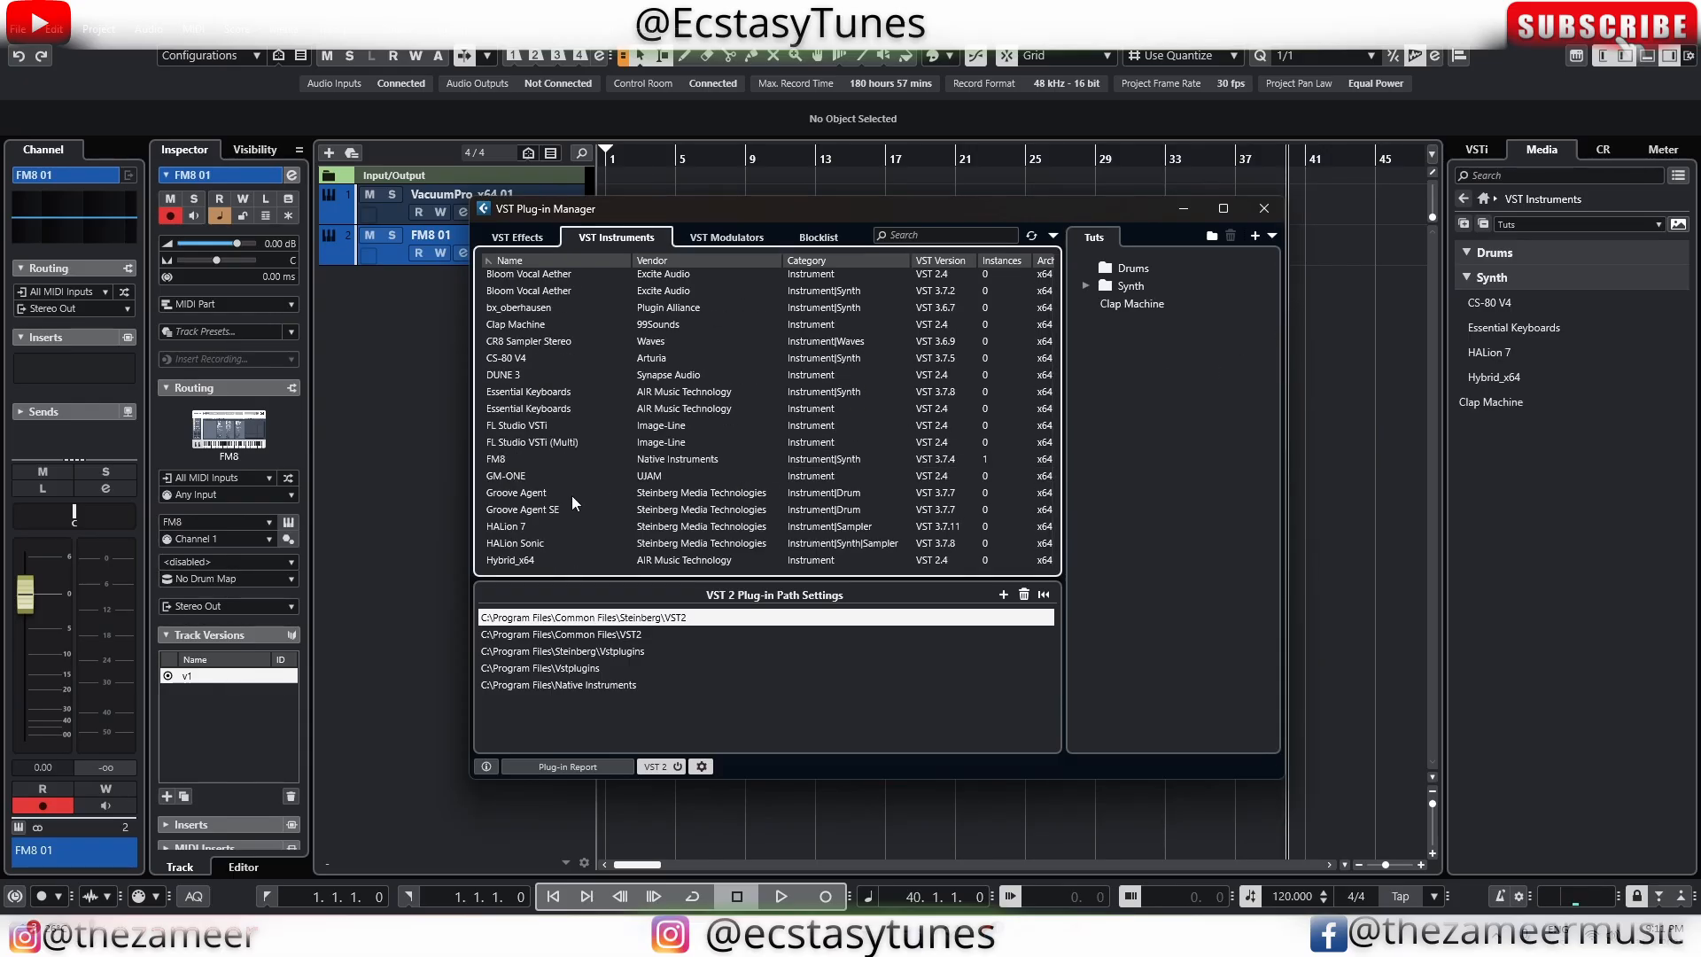
left_click_drag(571, 496, 1210, 390)
scroll(565, 496, "down", 6)
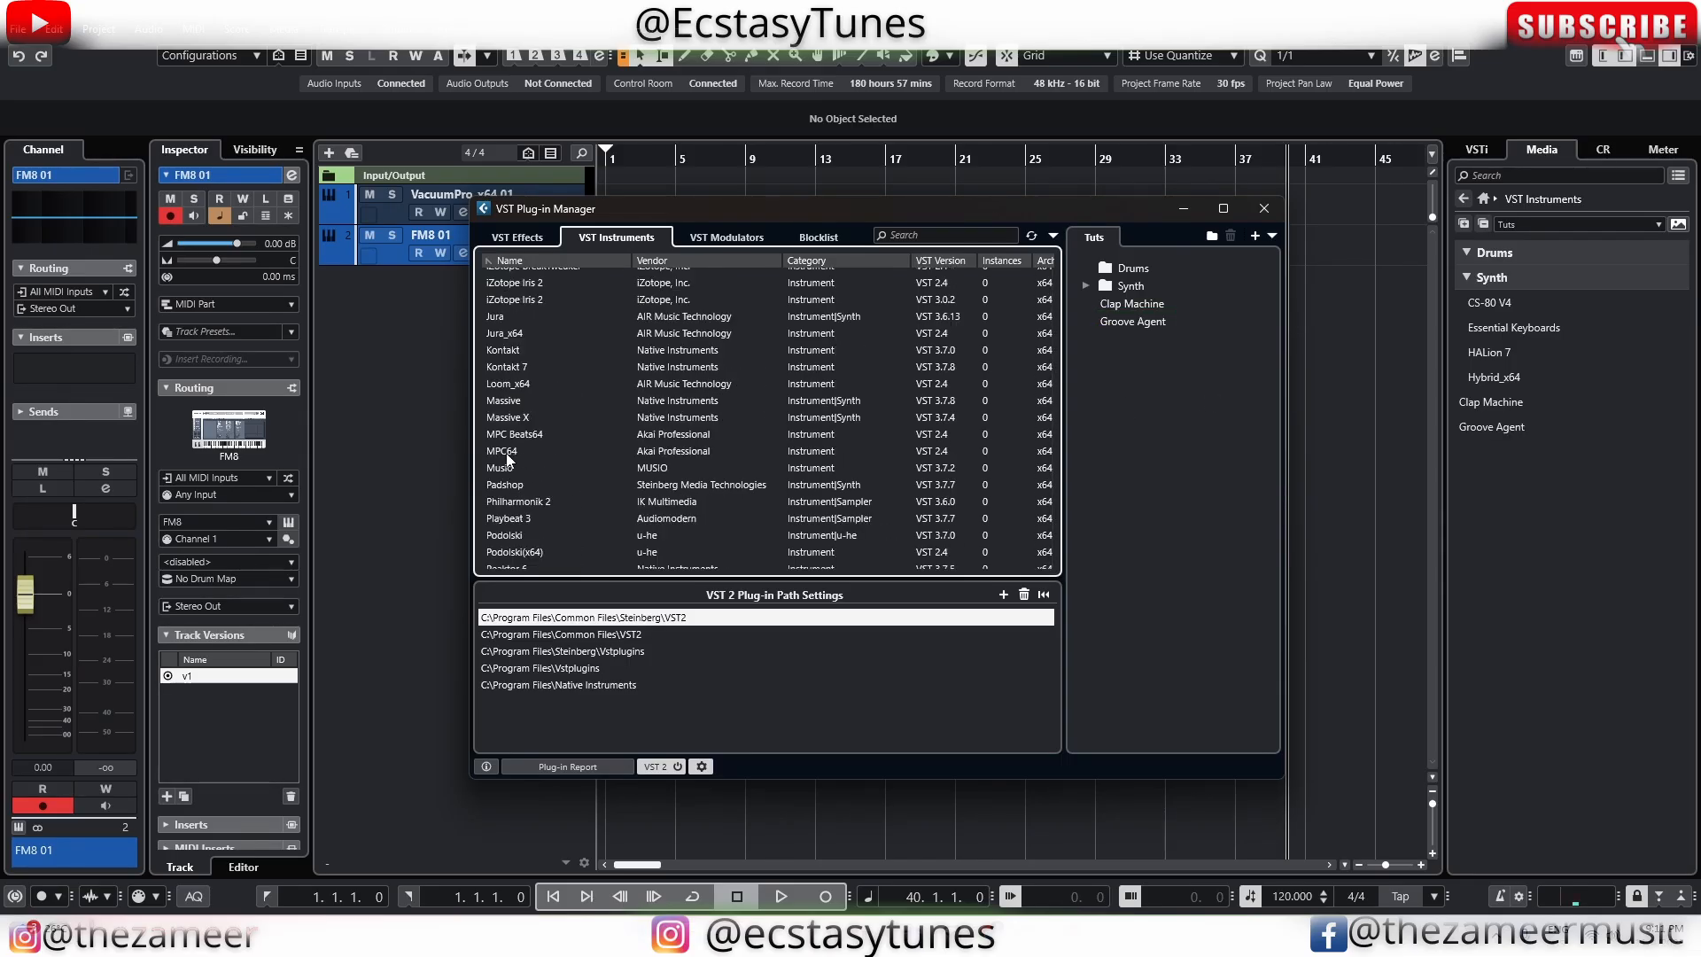
left_click_drag(509, 459, 1129, 332)
scroll(524, 391, "up", 4)
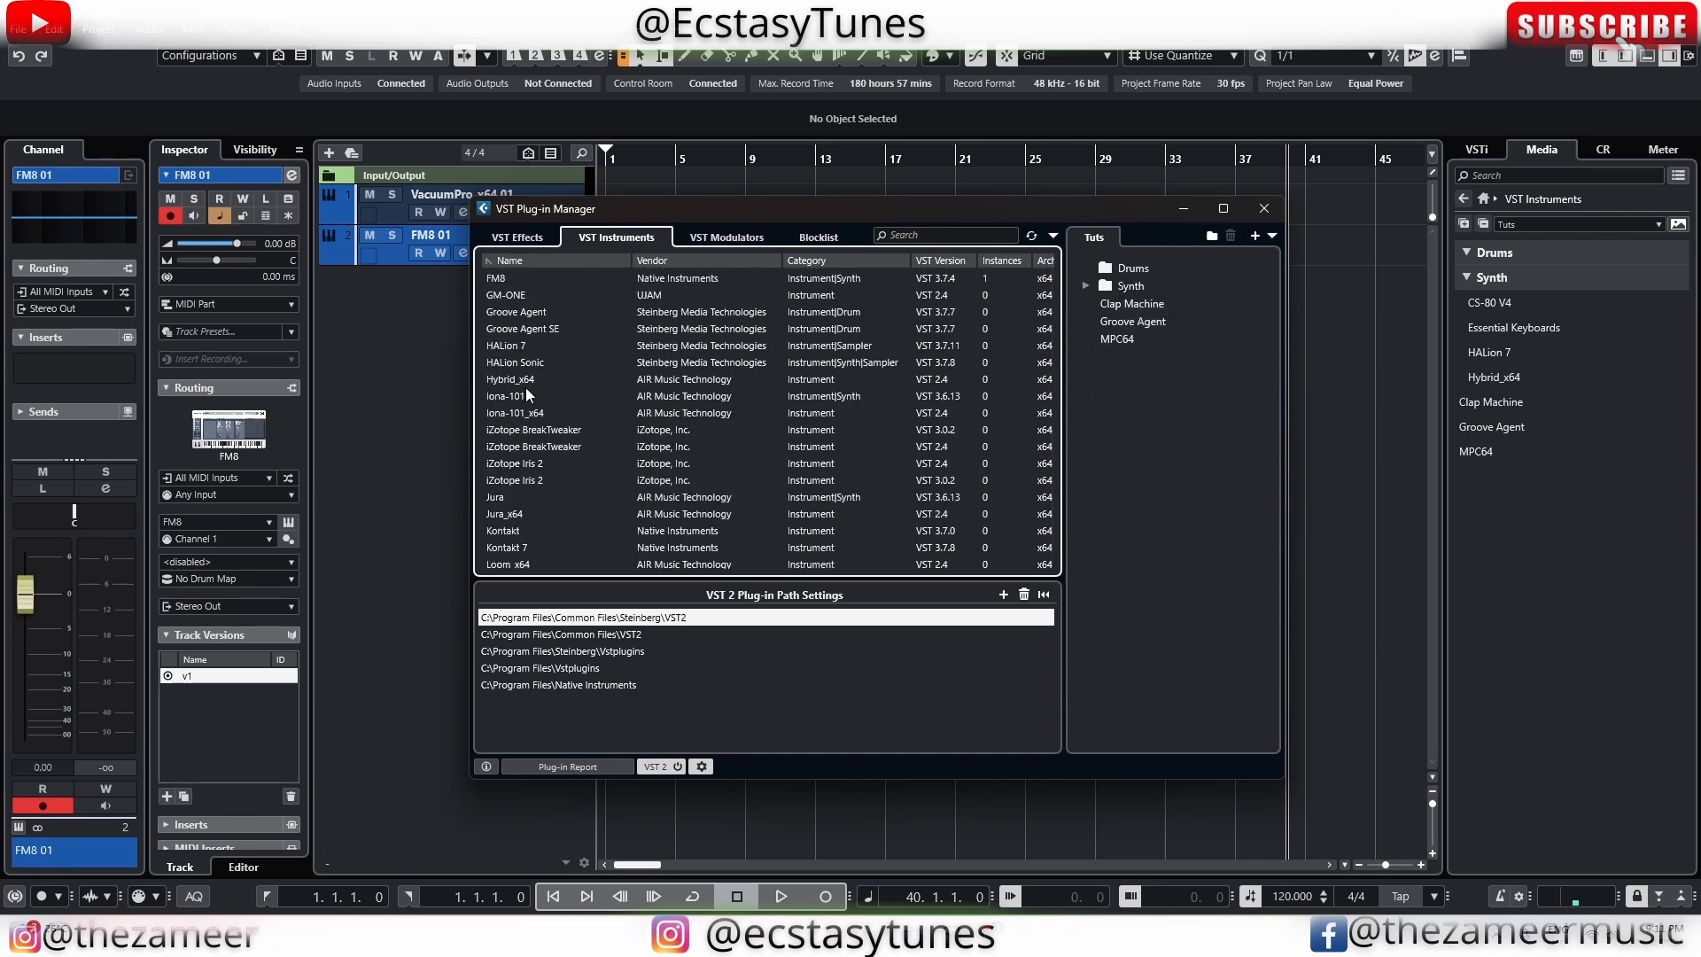
left_click_drag(542, 432, 1186, 388)
Move Clap Machine, Groove Agent, MPC64 and iZotope BreakTweaker into the Drums folder
left_click(1151, 363)
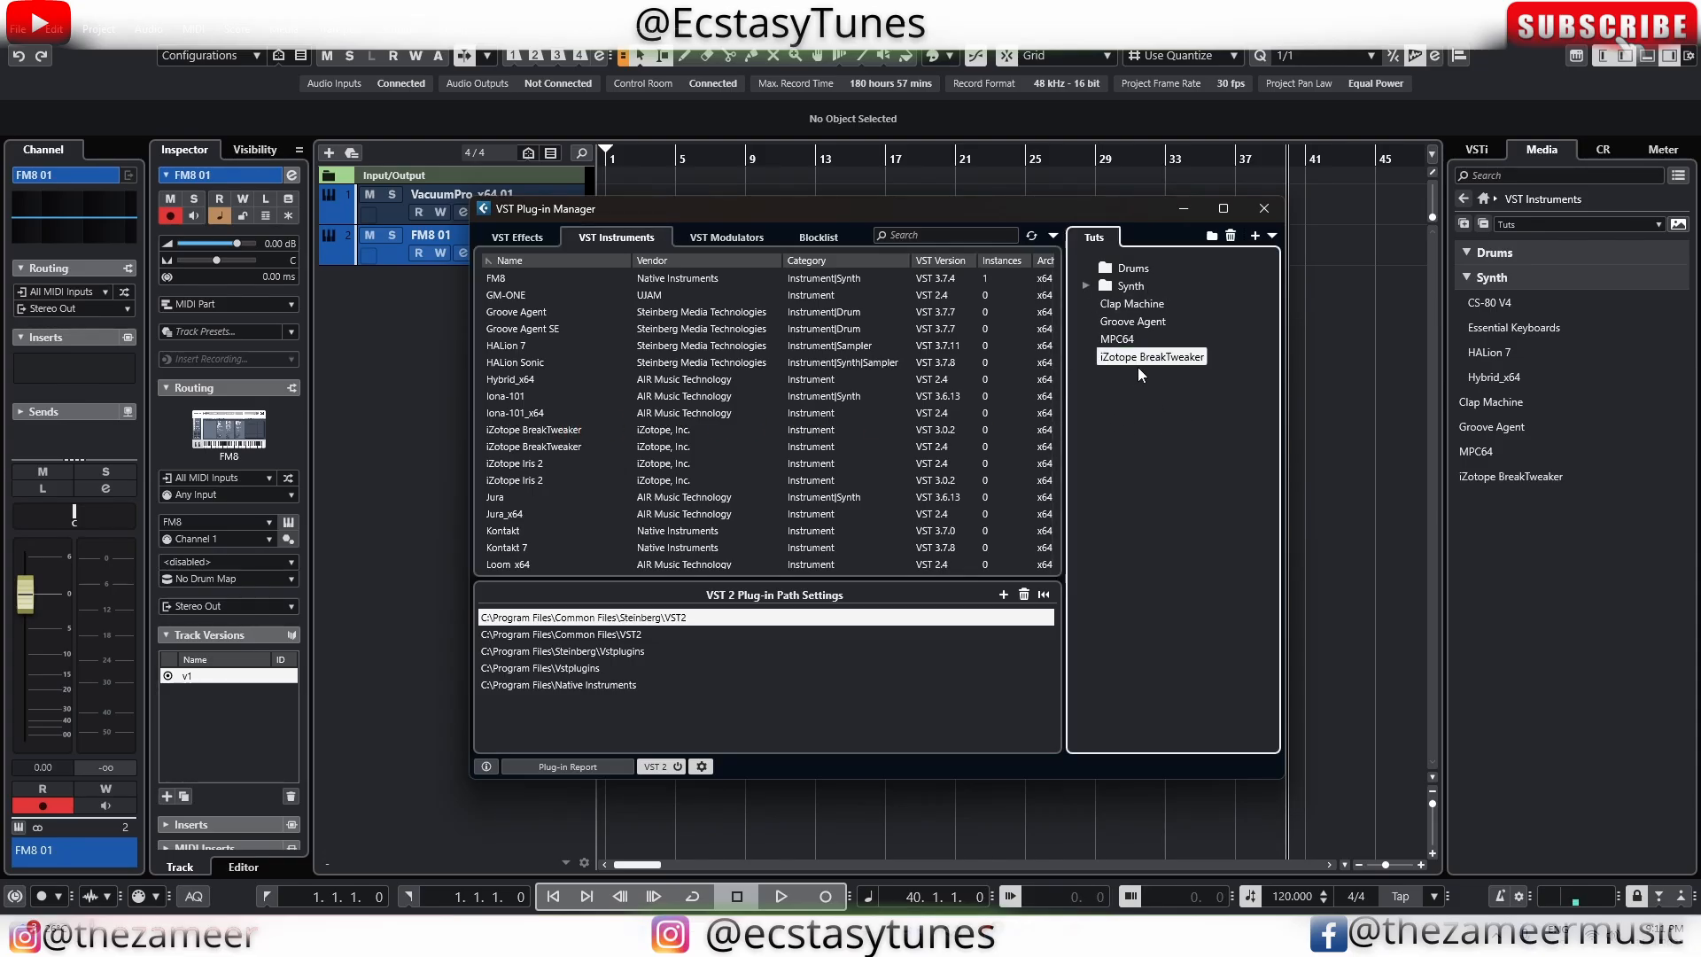
mouse_move(1132, 303)
left_mouse_down()
mouse_move(1151, 271)
mouse_move(1141, 305)
mouse_move(1137, 271)
left_mouse_up()
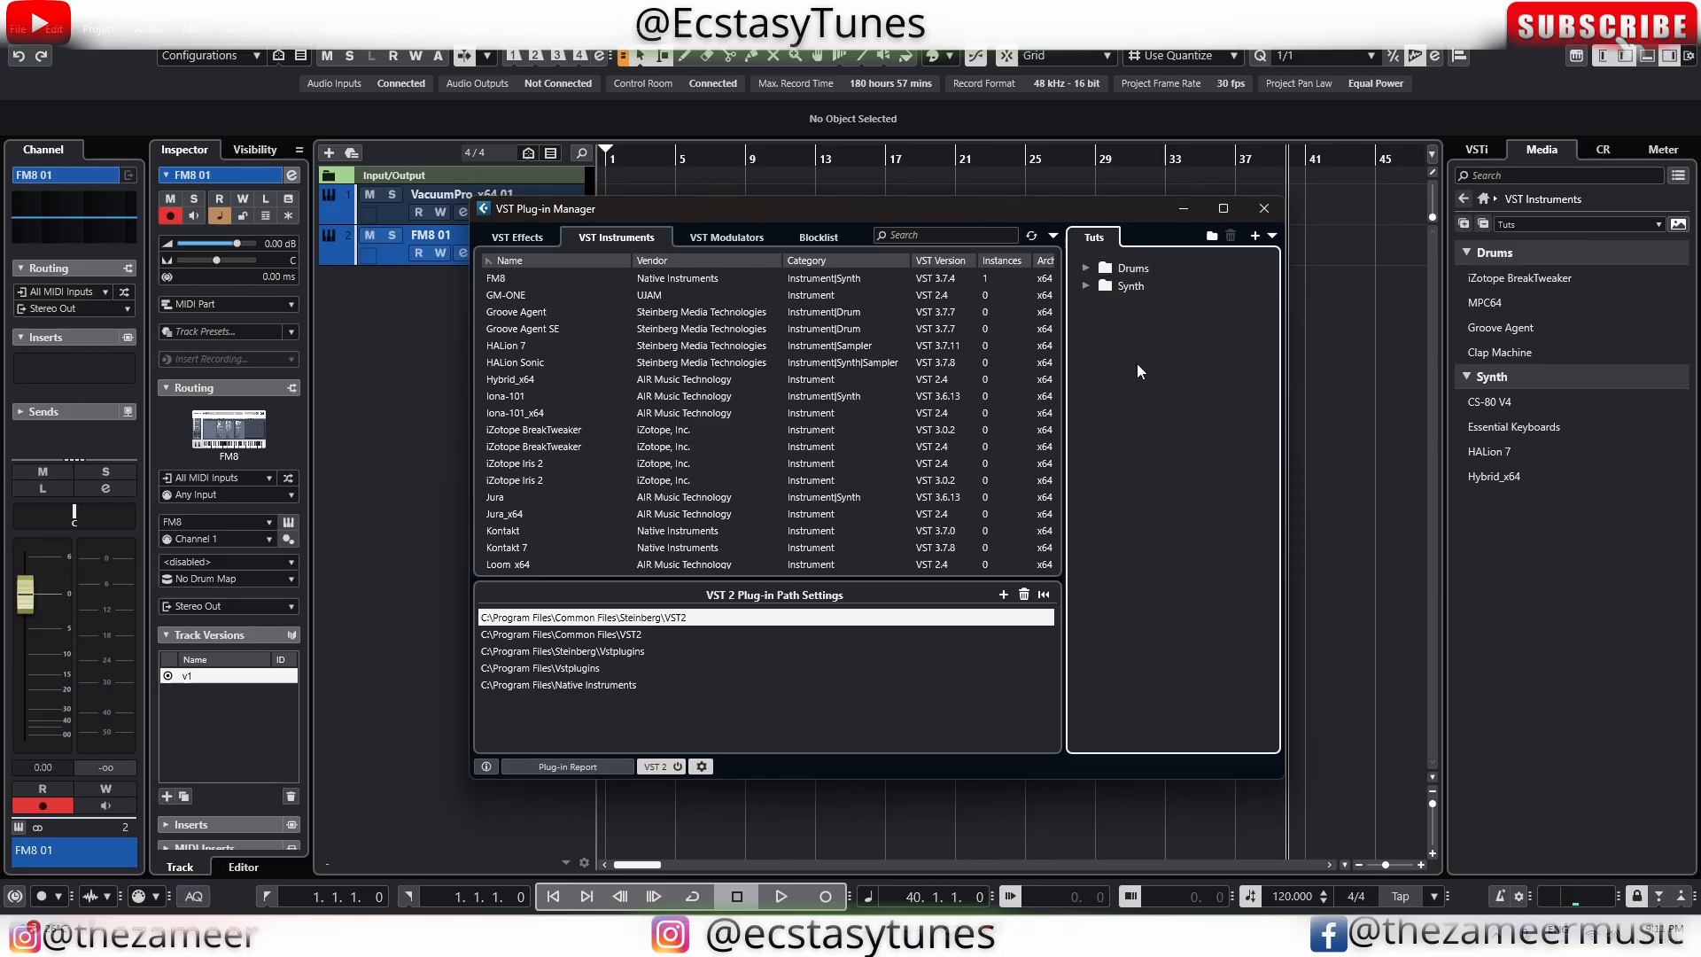
Check the contents of the Drums folder and move the folder below Synth in the collection
left_click(1089, 268)
left_click(1090, 267)
mouse_move(1132, 267)
left_mouse_down()
mouse_move(1155, 303)
mouse_move(1123, 296)
left_mouse_up()
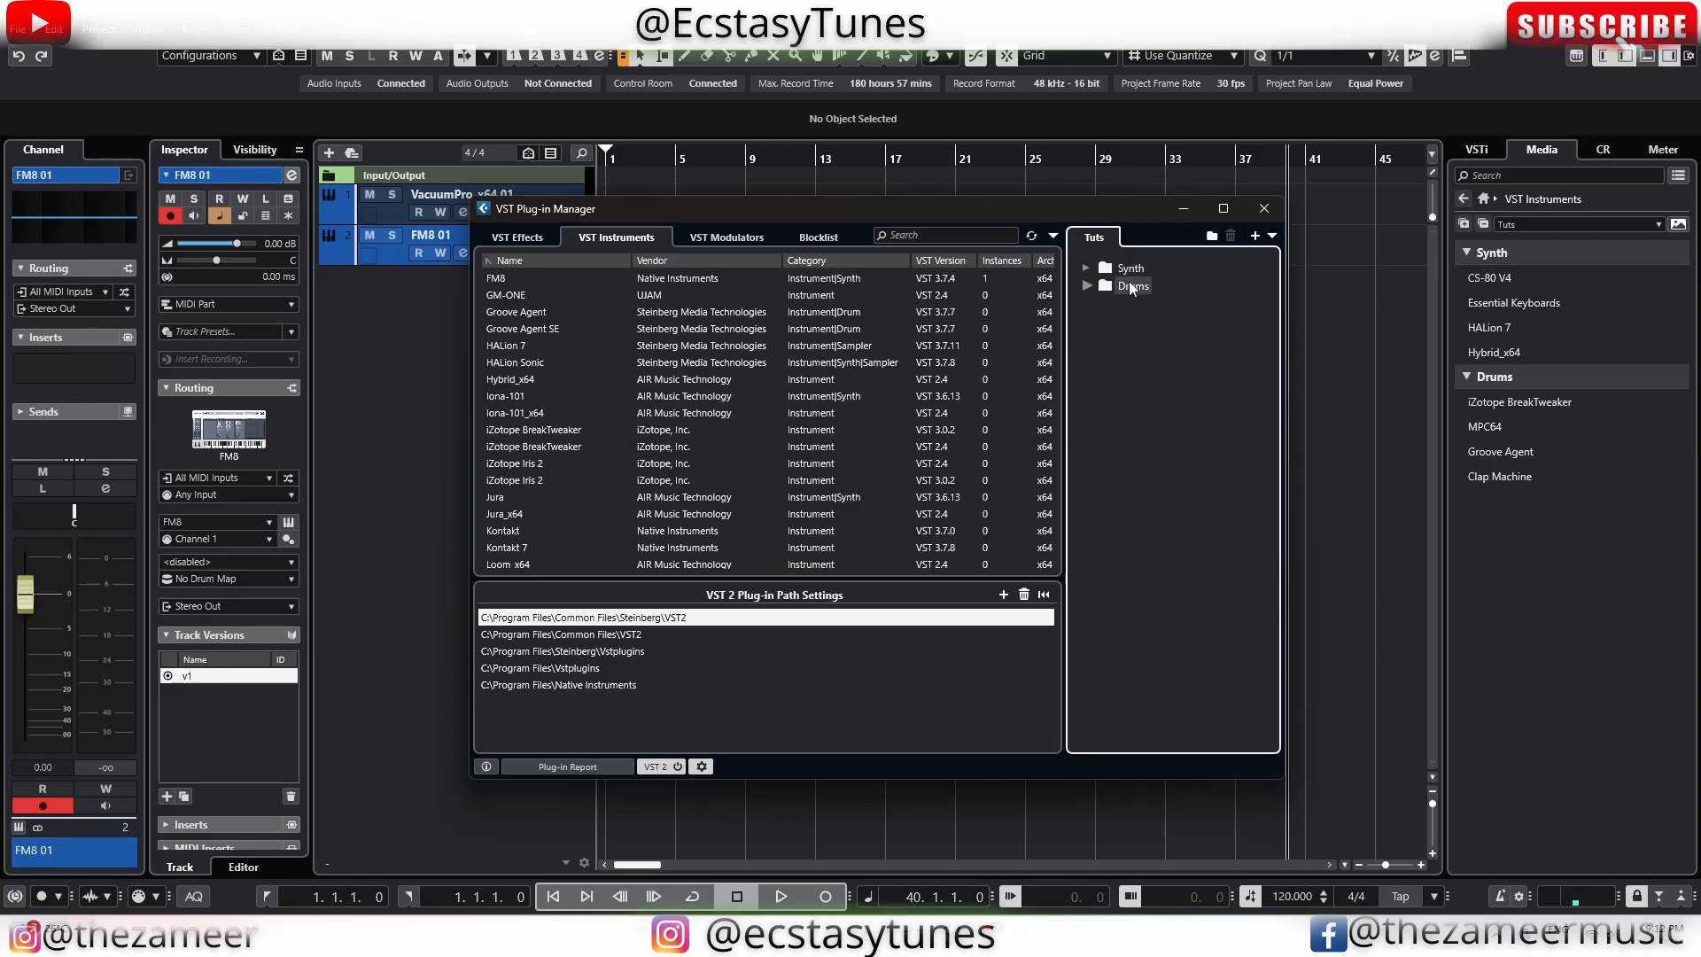
Examine the contents of the Synth and Drums folders in the Tuts collection
left_click(1114, 267)
left_click(1086, 268)
left_click(1088, 268)
left_click(1087, 268)
left_click(1088, 269)
left_click(1088, 268)
left_click(1088, 268)
left_click(1088, 268)
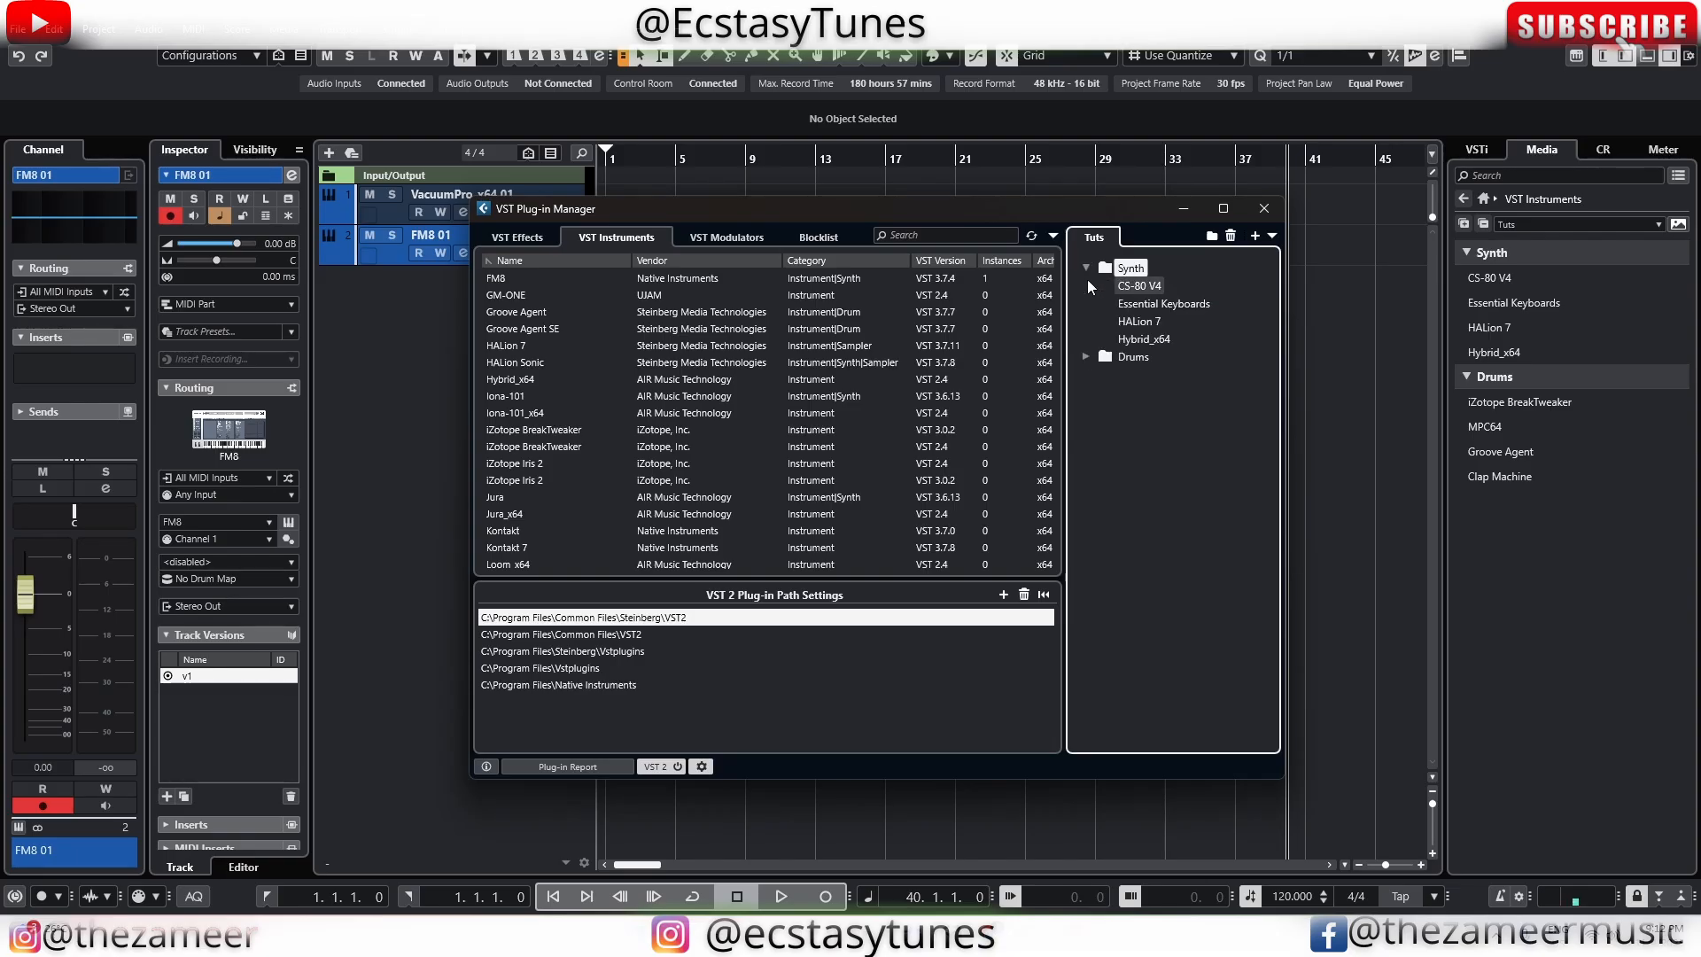
left_click(1087, 269)
left_click(1087, 285)
left_click(1088, 286)
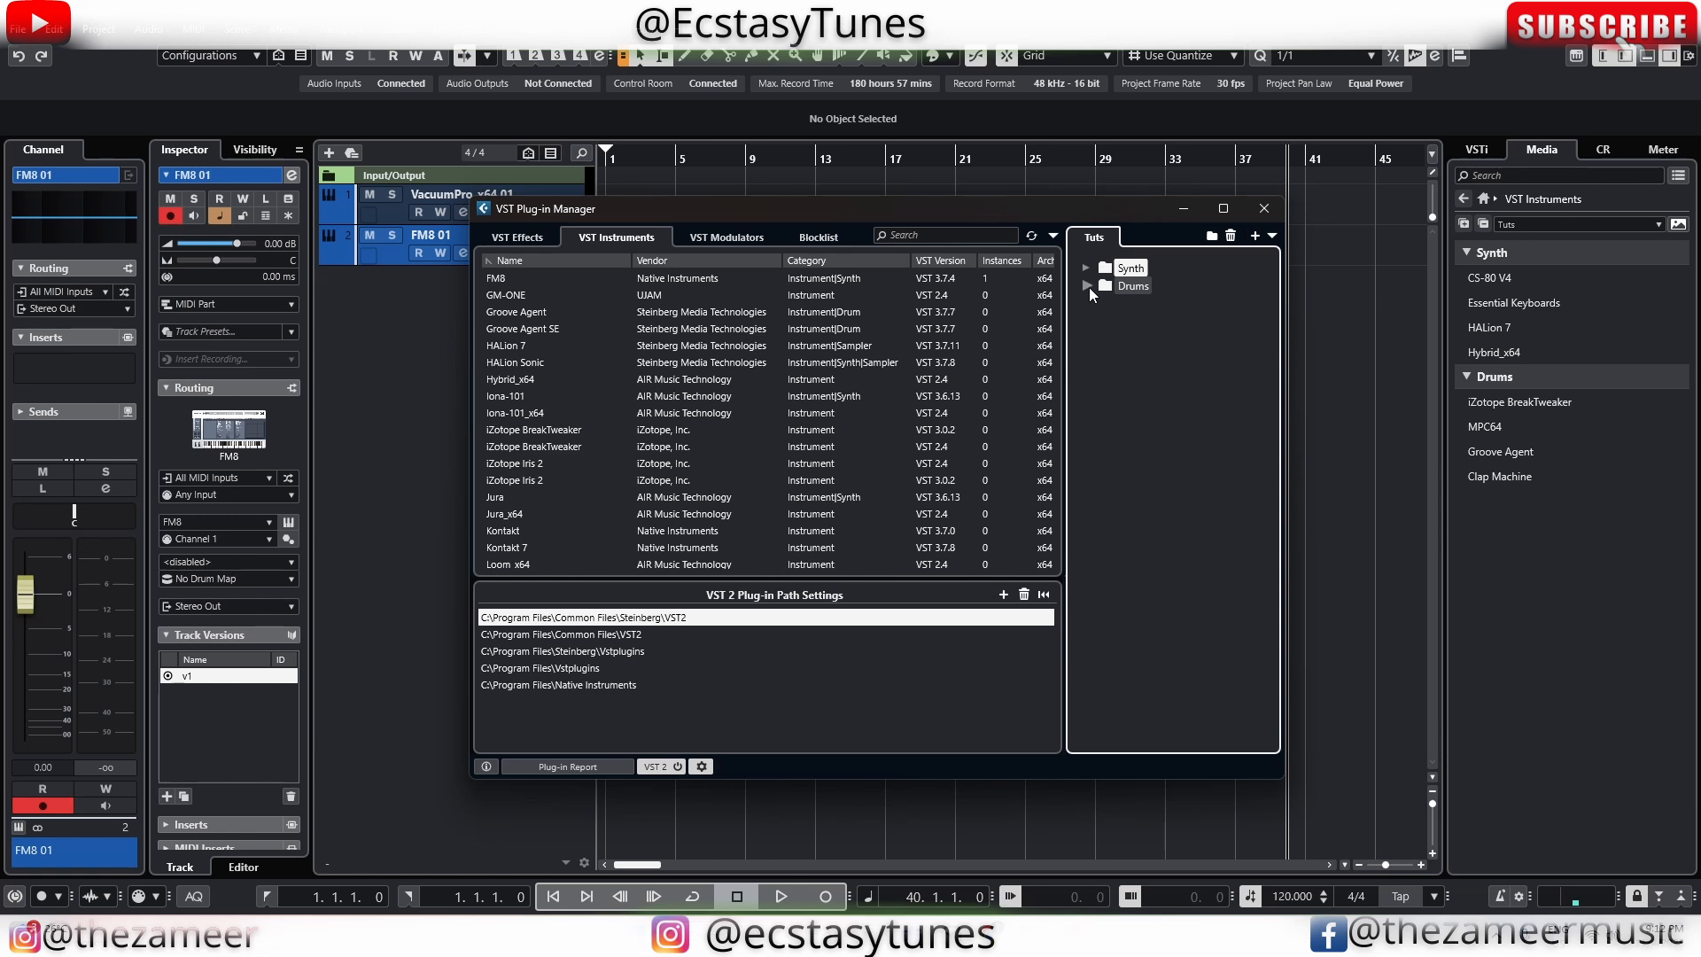
left_click(1088, 287)
left_click(1087, 287)
left_click(1087, 285)
left_click(1086, 285)
left_click(1088, 285)
Show the Tuts instruments as pictures in the media browser and look through its Synth and Drums sections
left_click(1467, 254)
left_click(1468, 254)
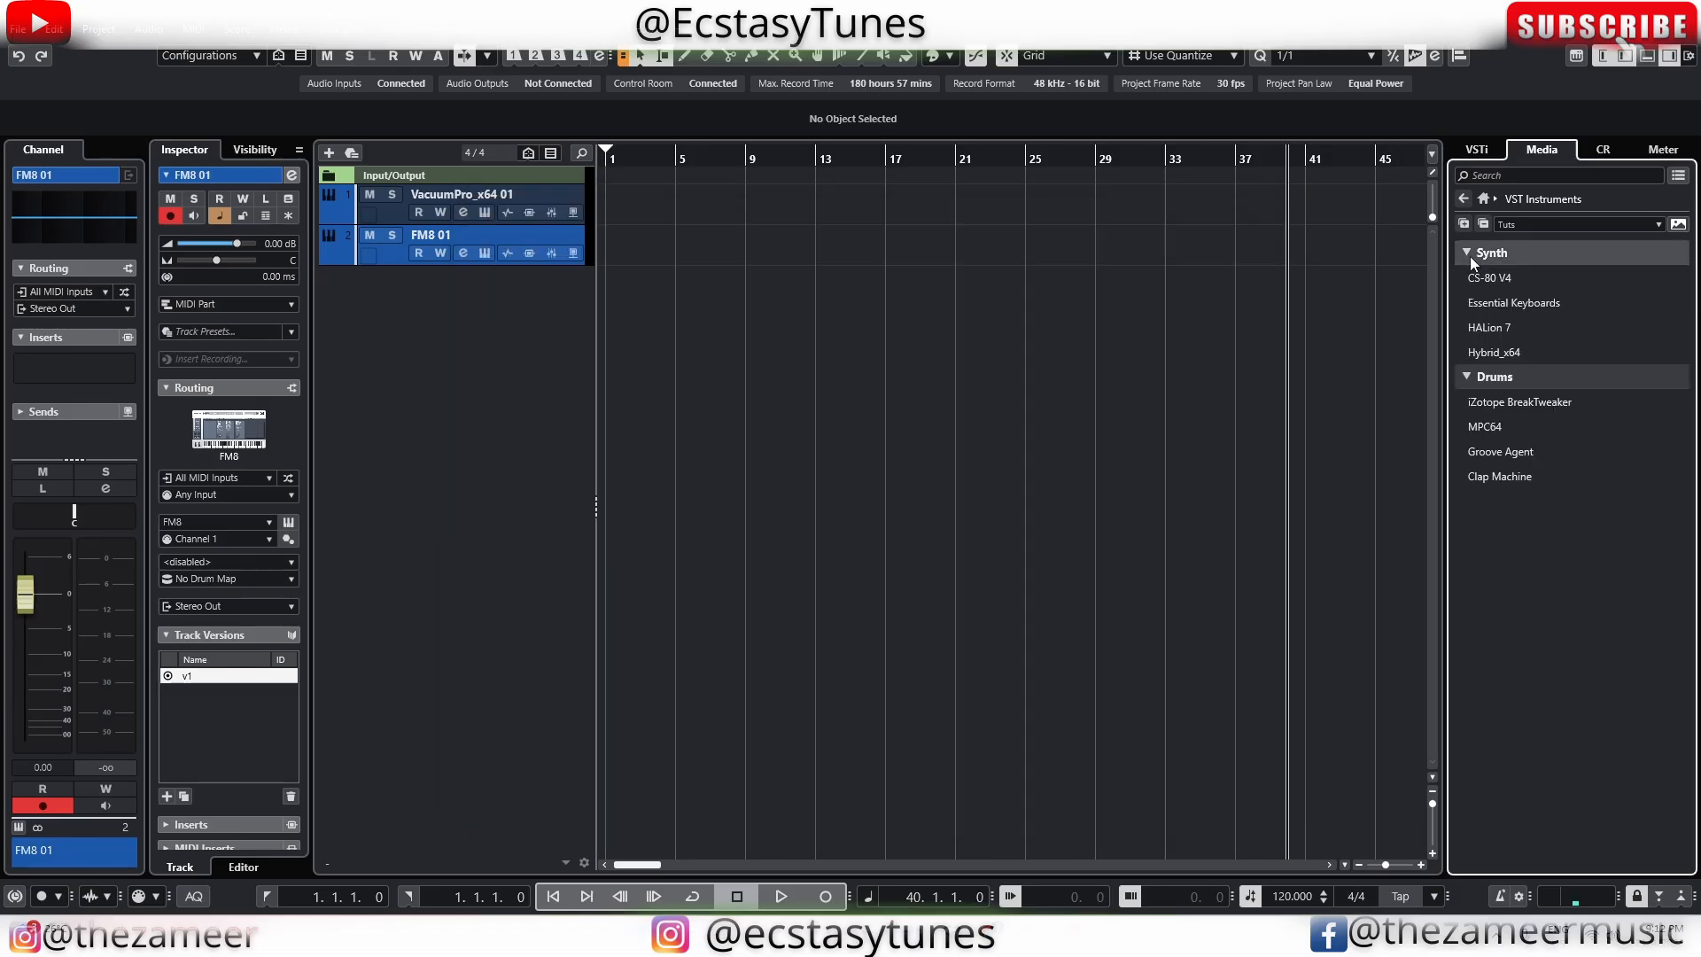
left_click(1467, 254)
left_click(1467, 254)
left_click(1466, 253)
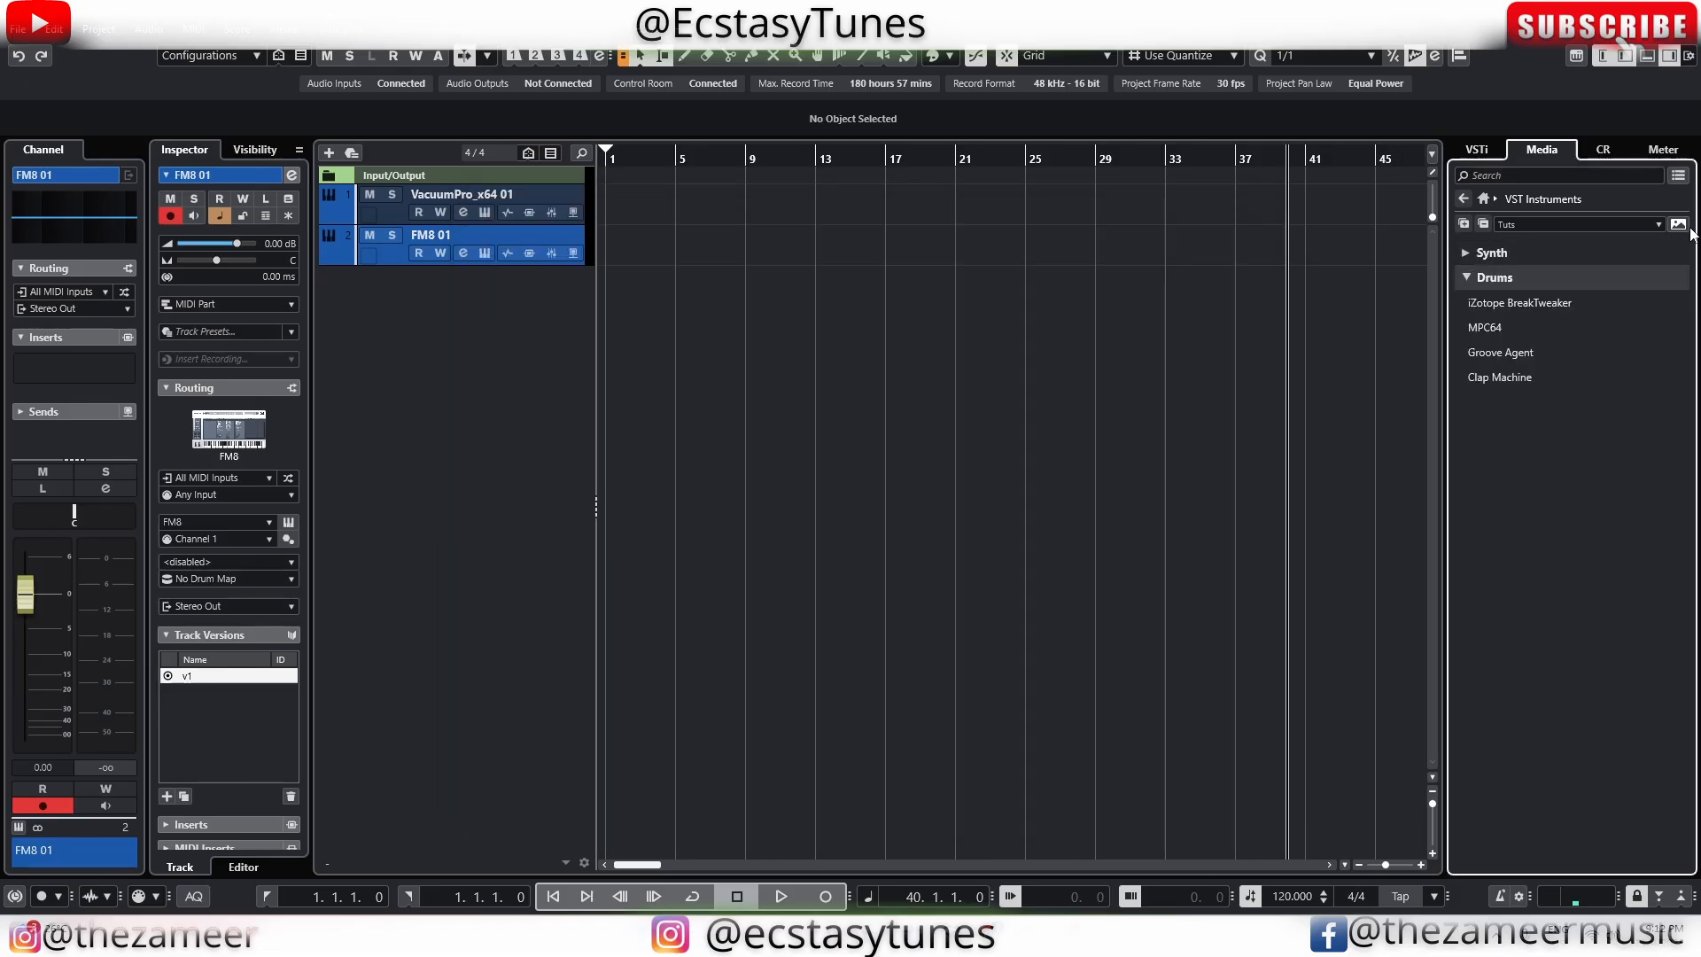
left_click(1678, 226)
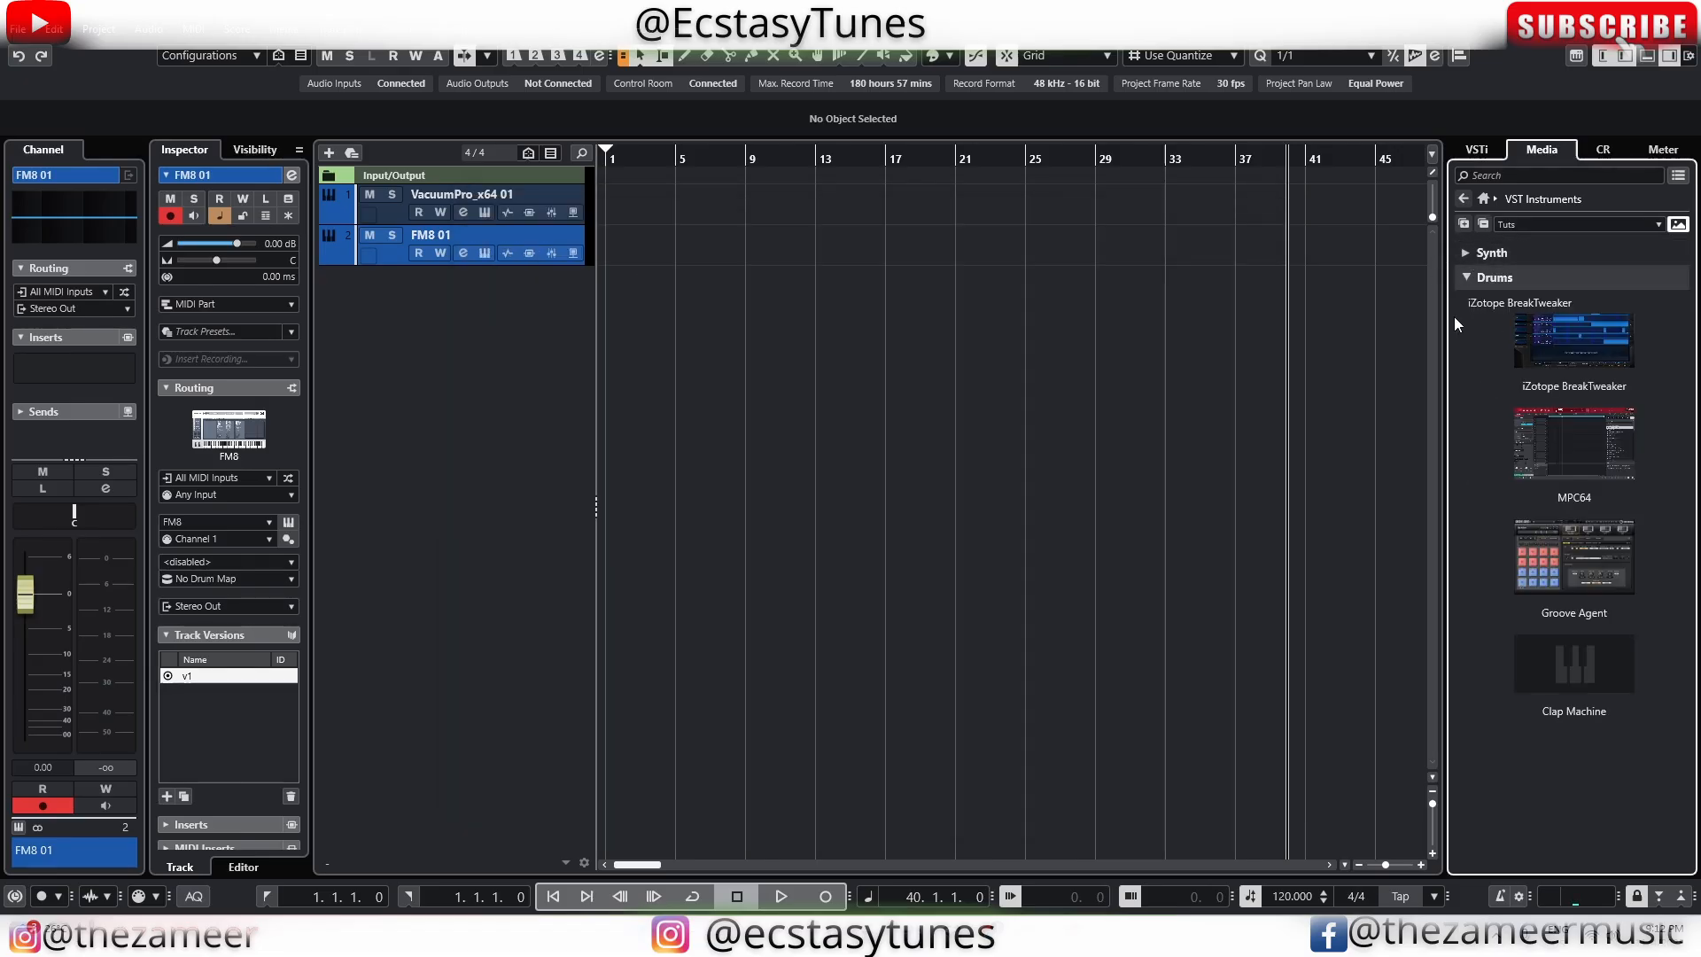
left_click(1462, 253)
scroll(1553, 363, "down", 4)
scroll(1553, 363, "up", 4)
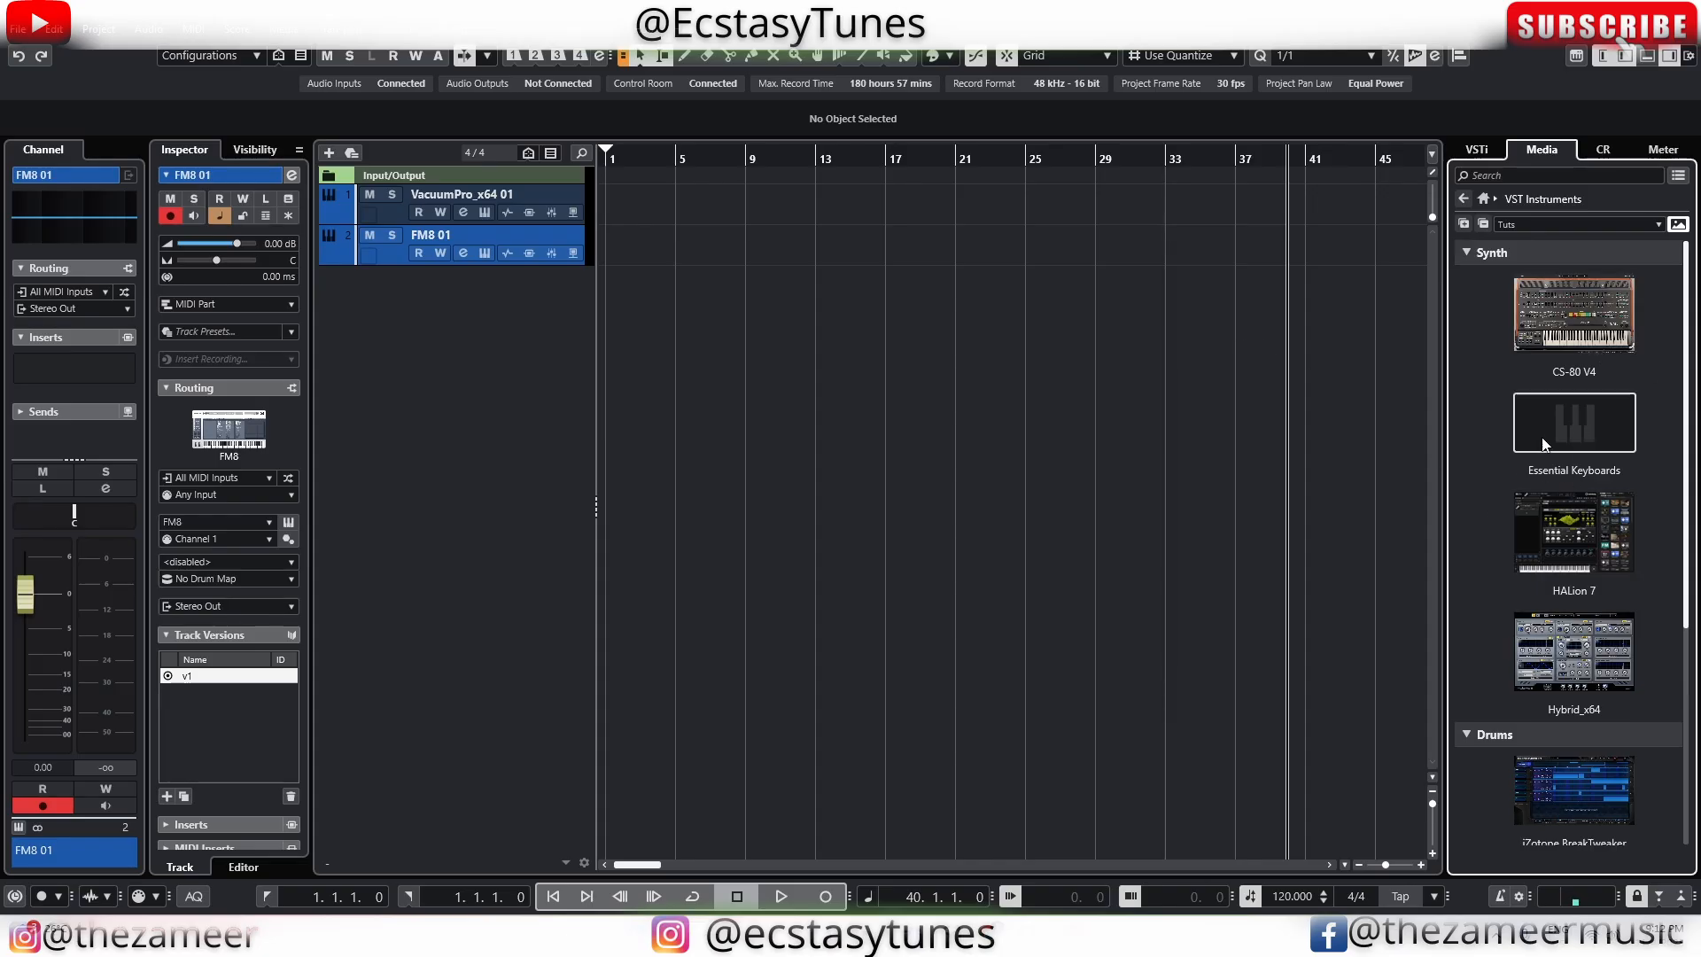
Add Essential Keyboards to the project as an instrument track, capture its plug-in picture, and close the instrument window
left_click_drag(1571, 429, 494, 391)
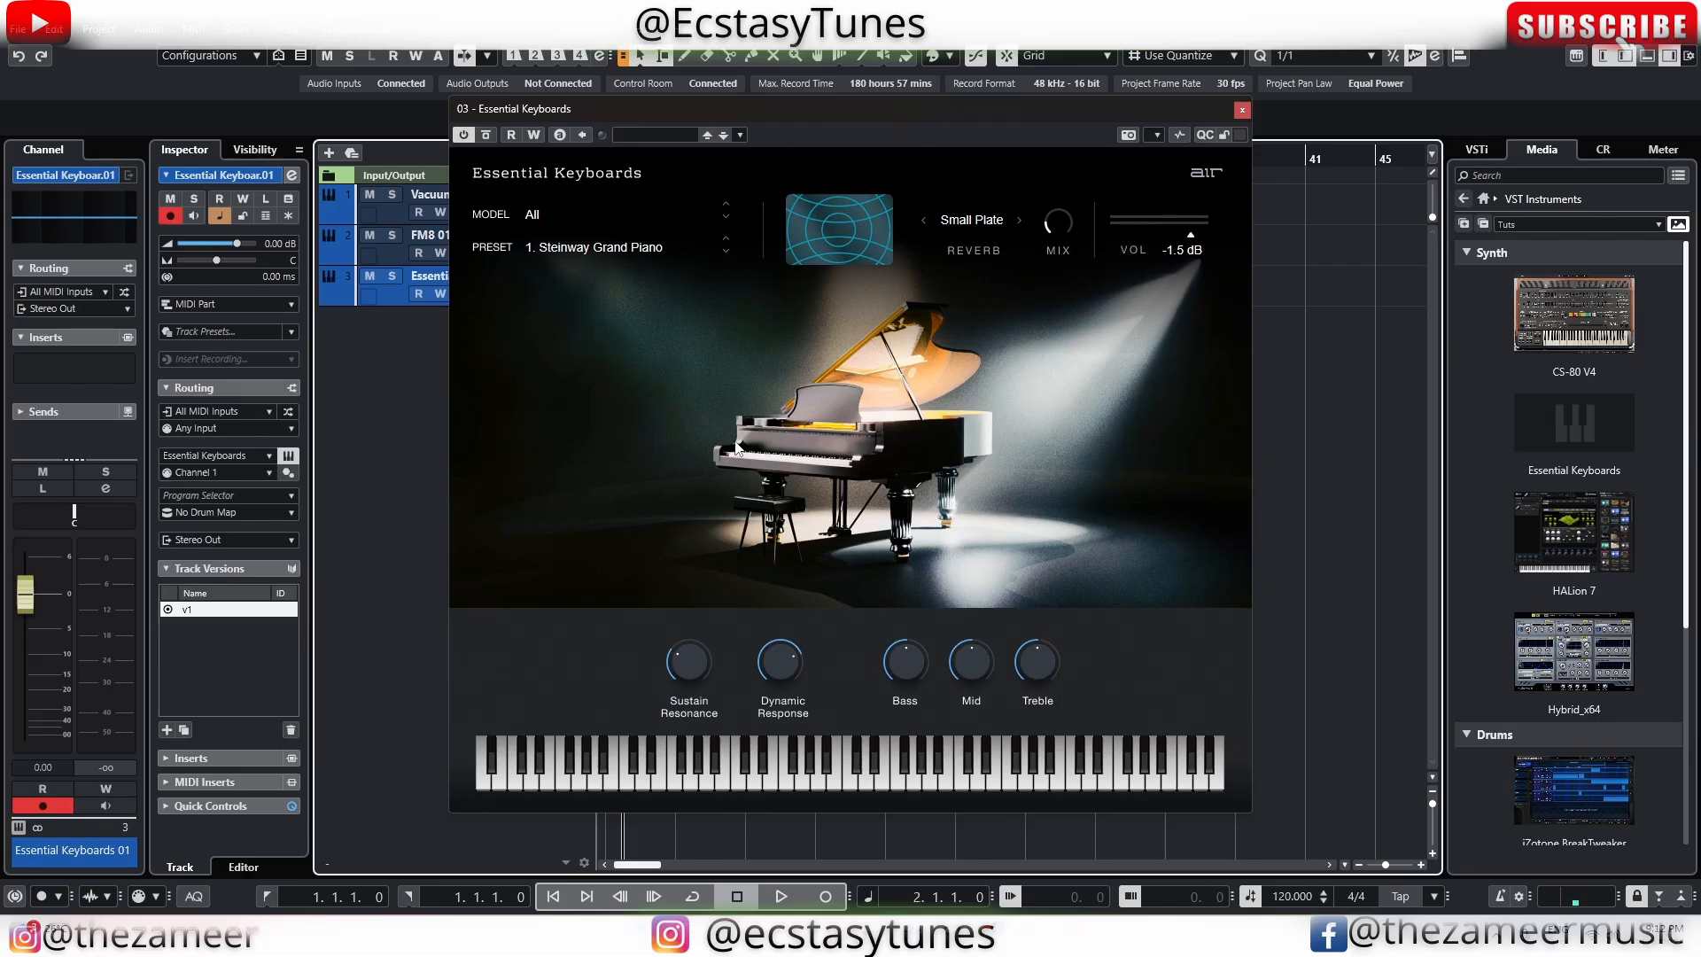
left_click(1130, 138)
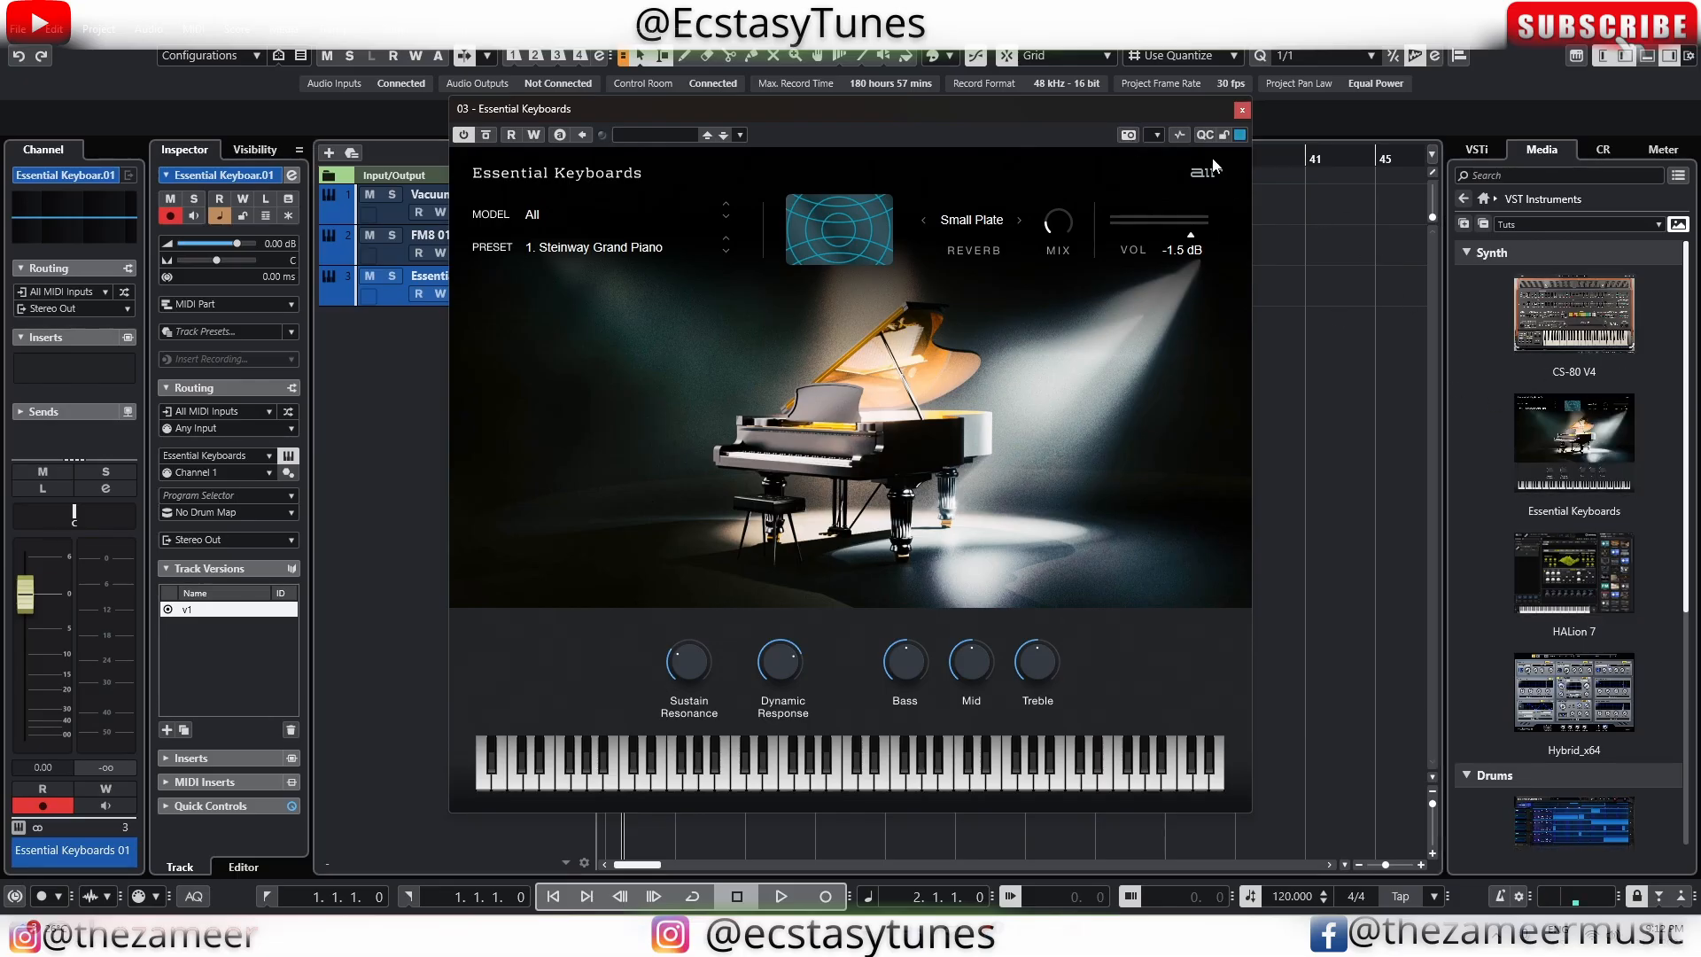
left_click(1242, 109)
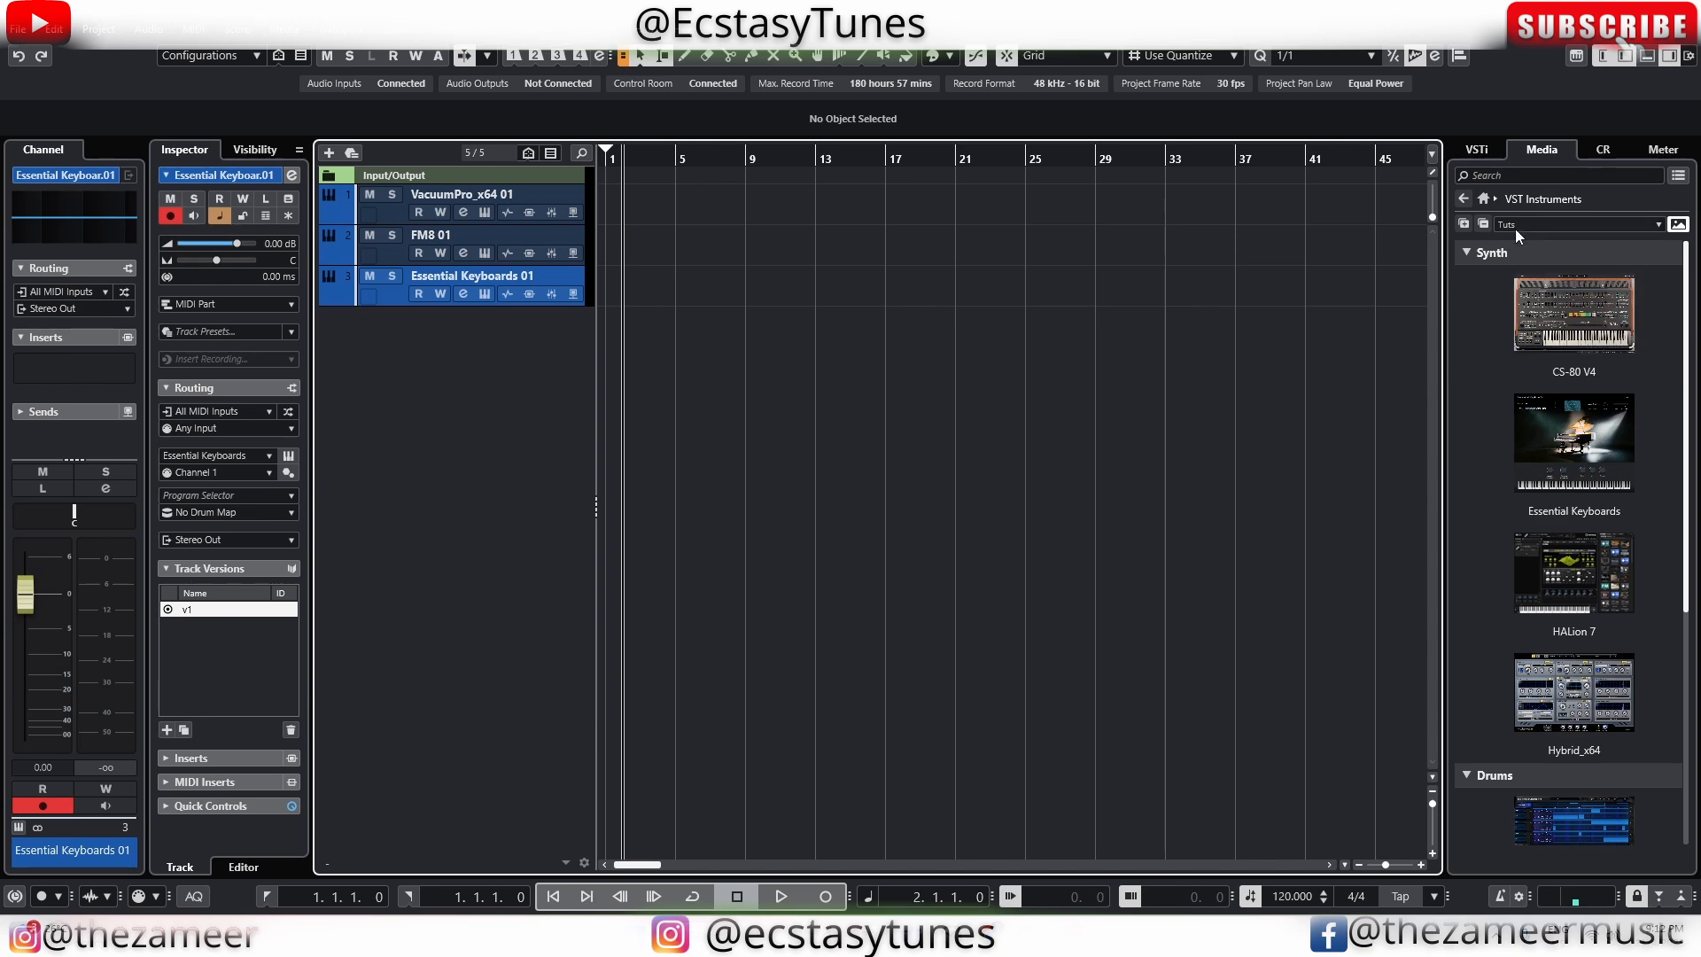
Create an empty effects collection named Tuts in the VST Plug-in Manager
left_click(1540, 226)
left_click(1564, 312)
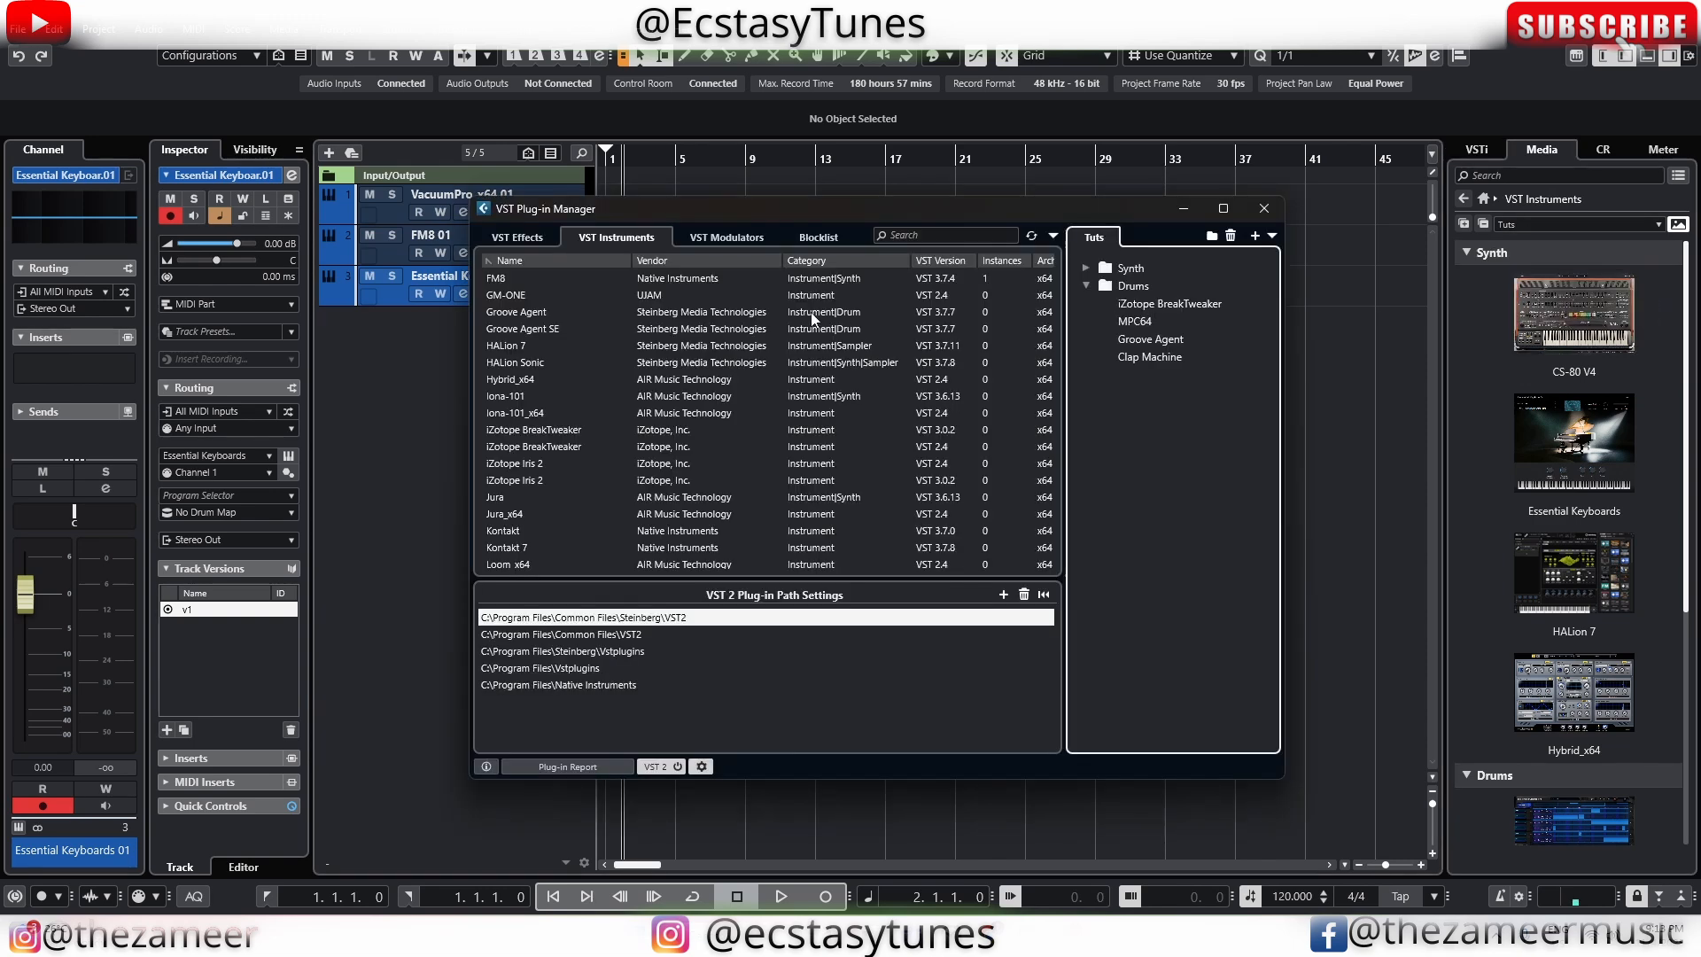
left_click(1087, 284)
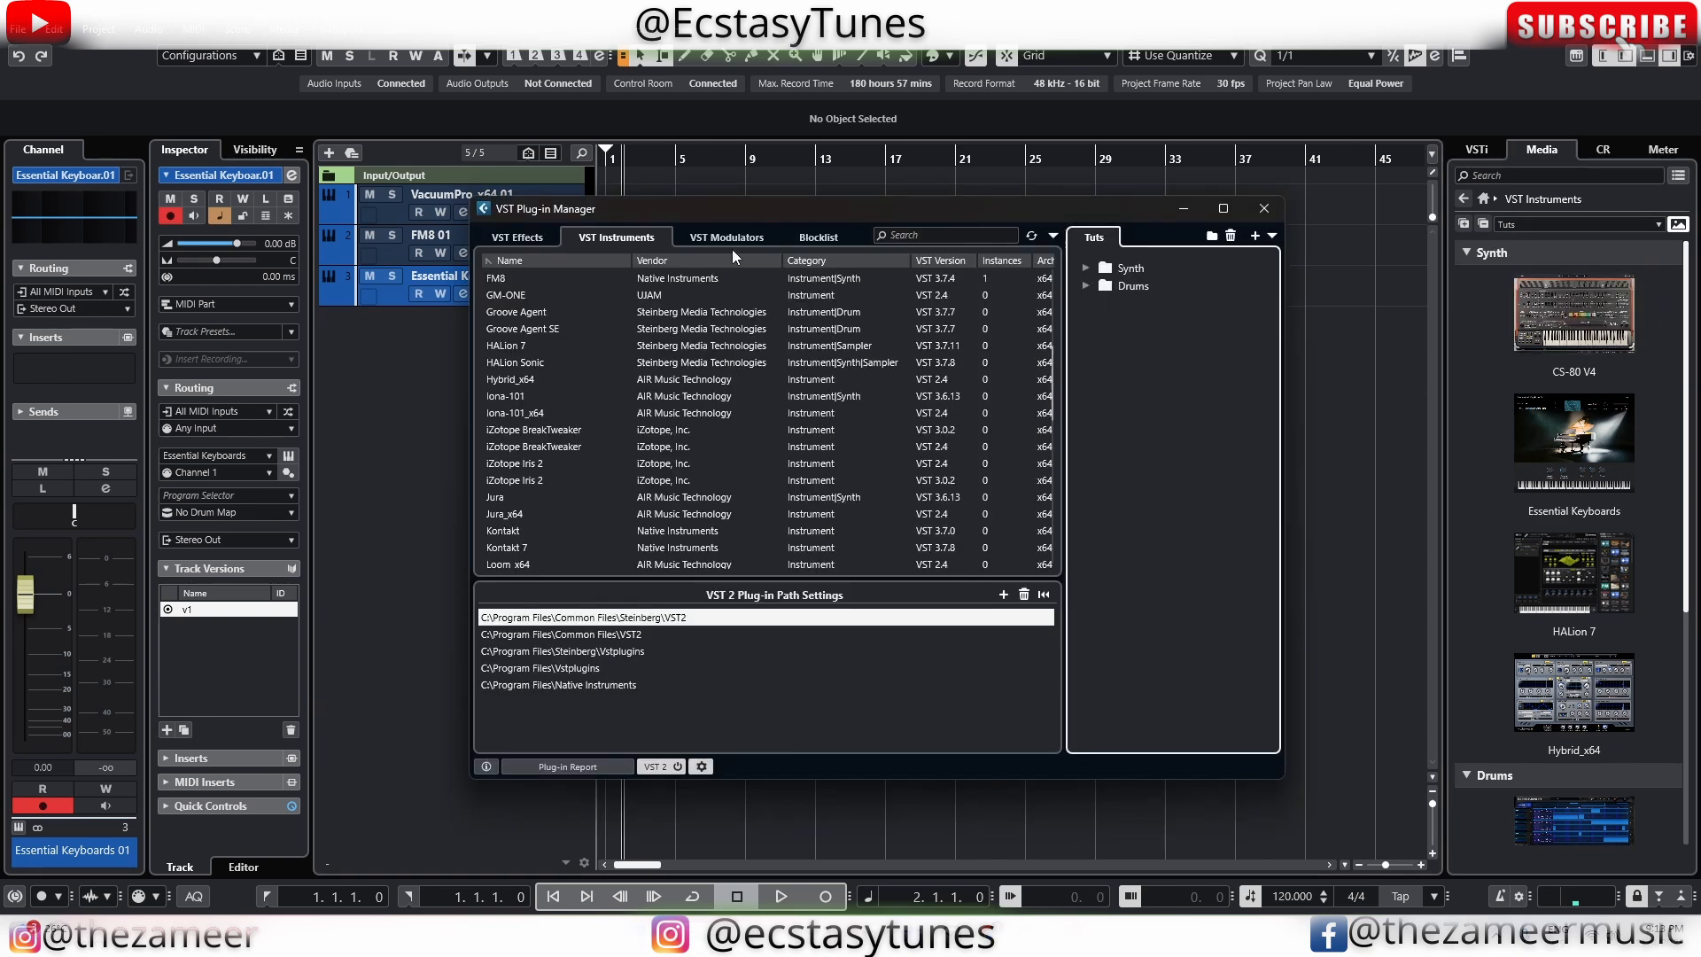
left_click(551, 242)
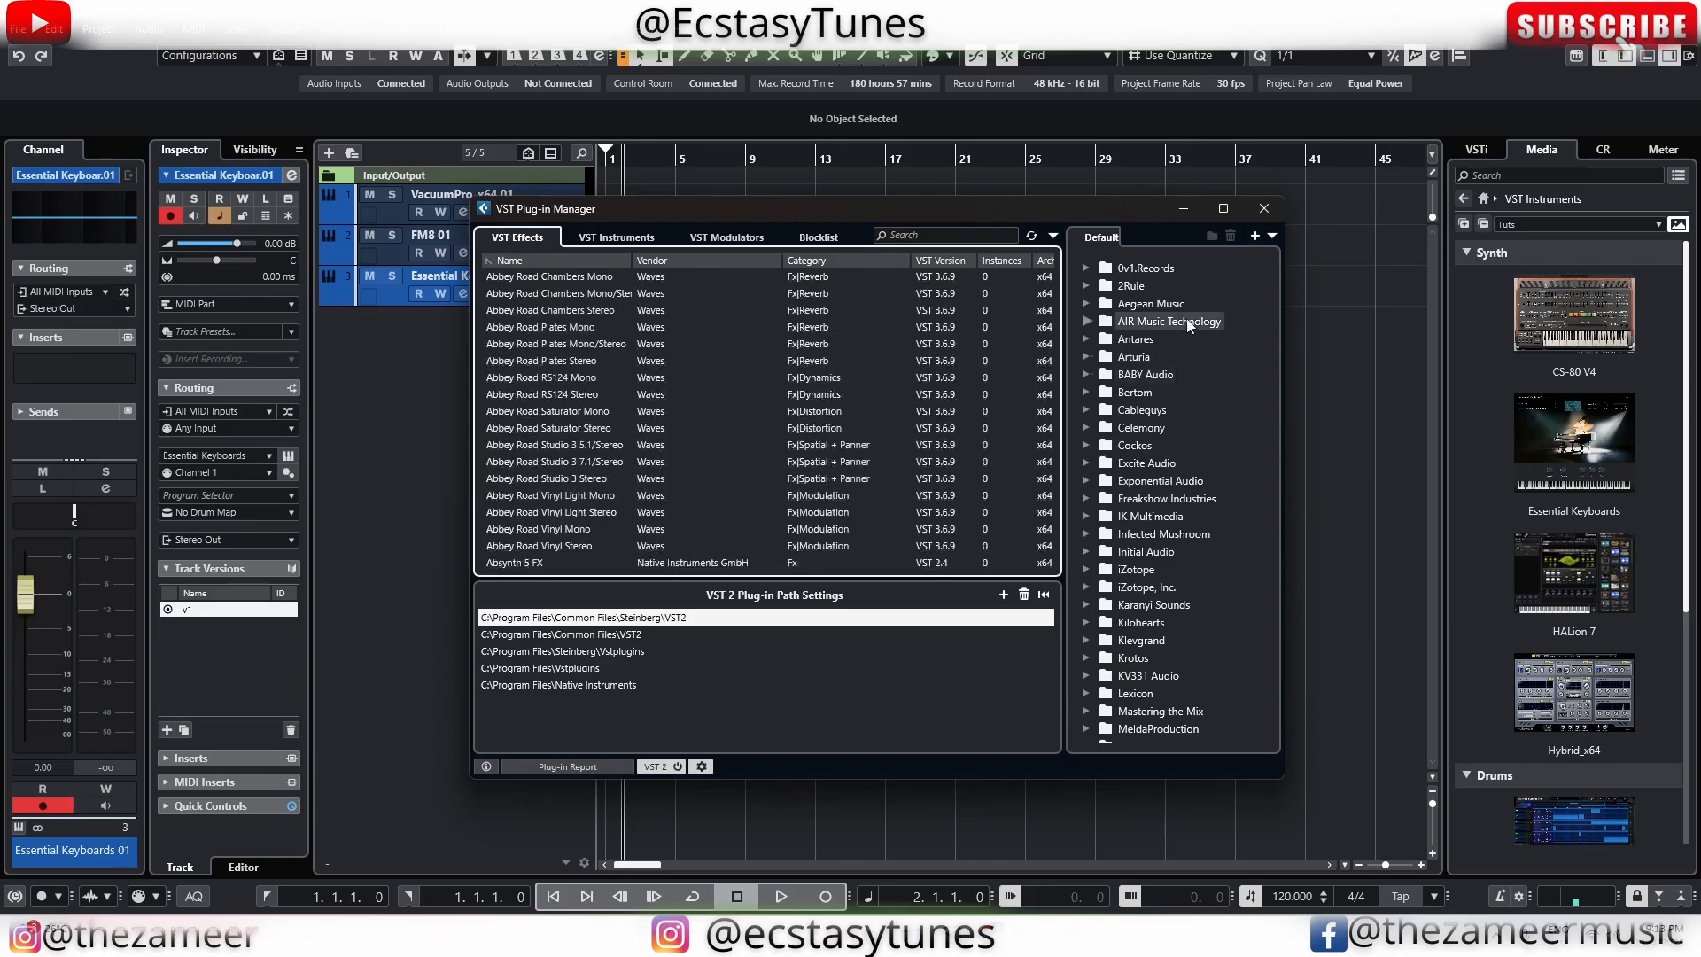
left_click(1269, 237)
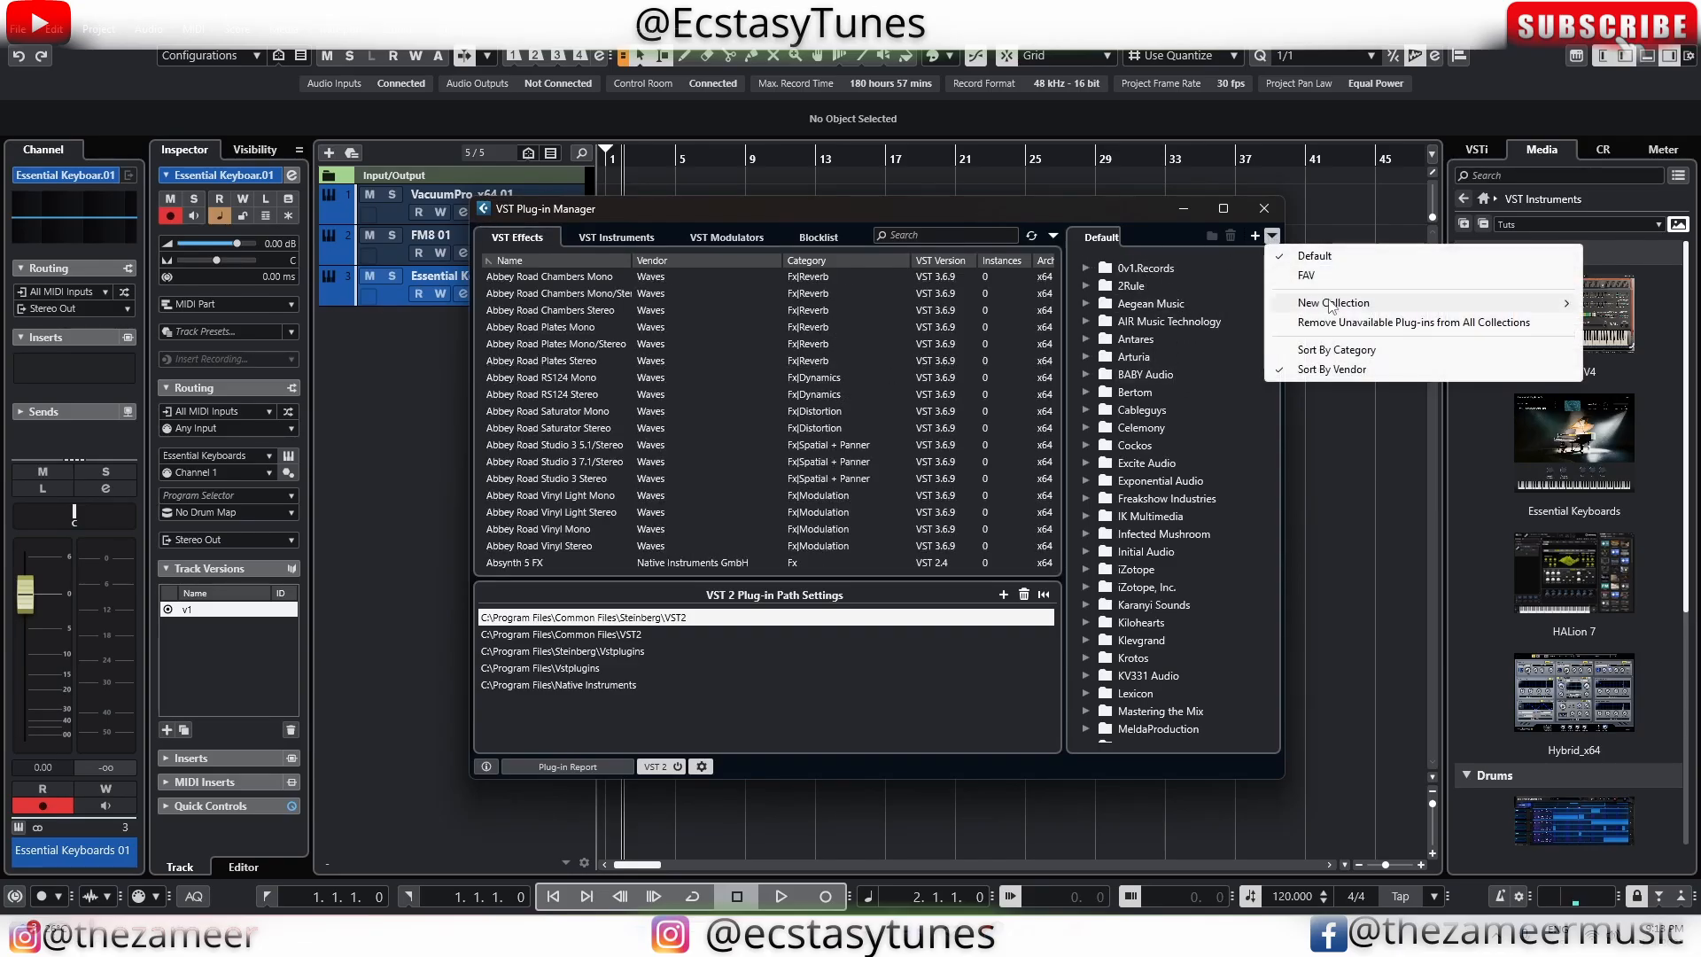
mouse_move(1332, 306)
left_click(1201, 305)
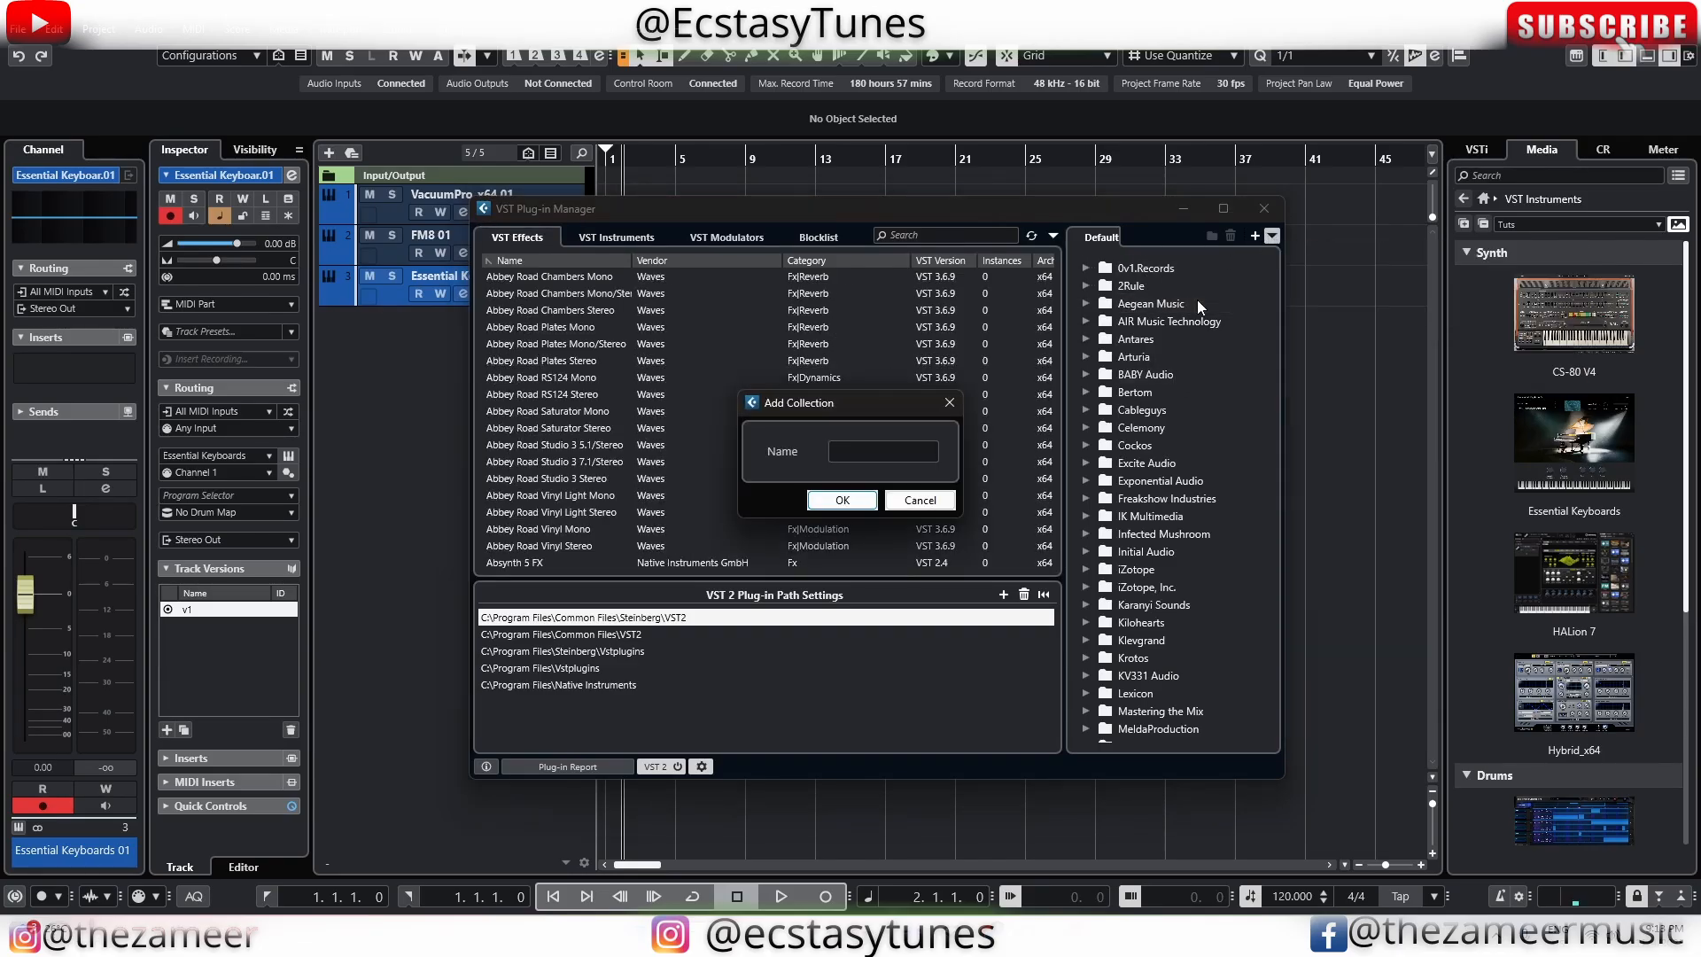
type("Tuts")
key("Return")
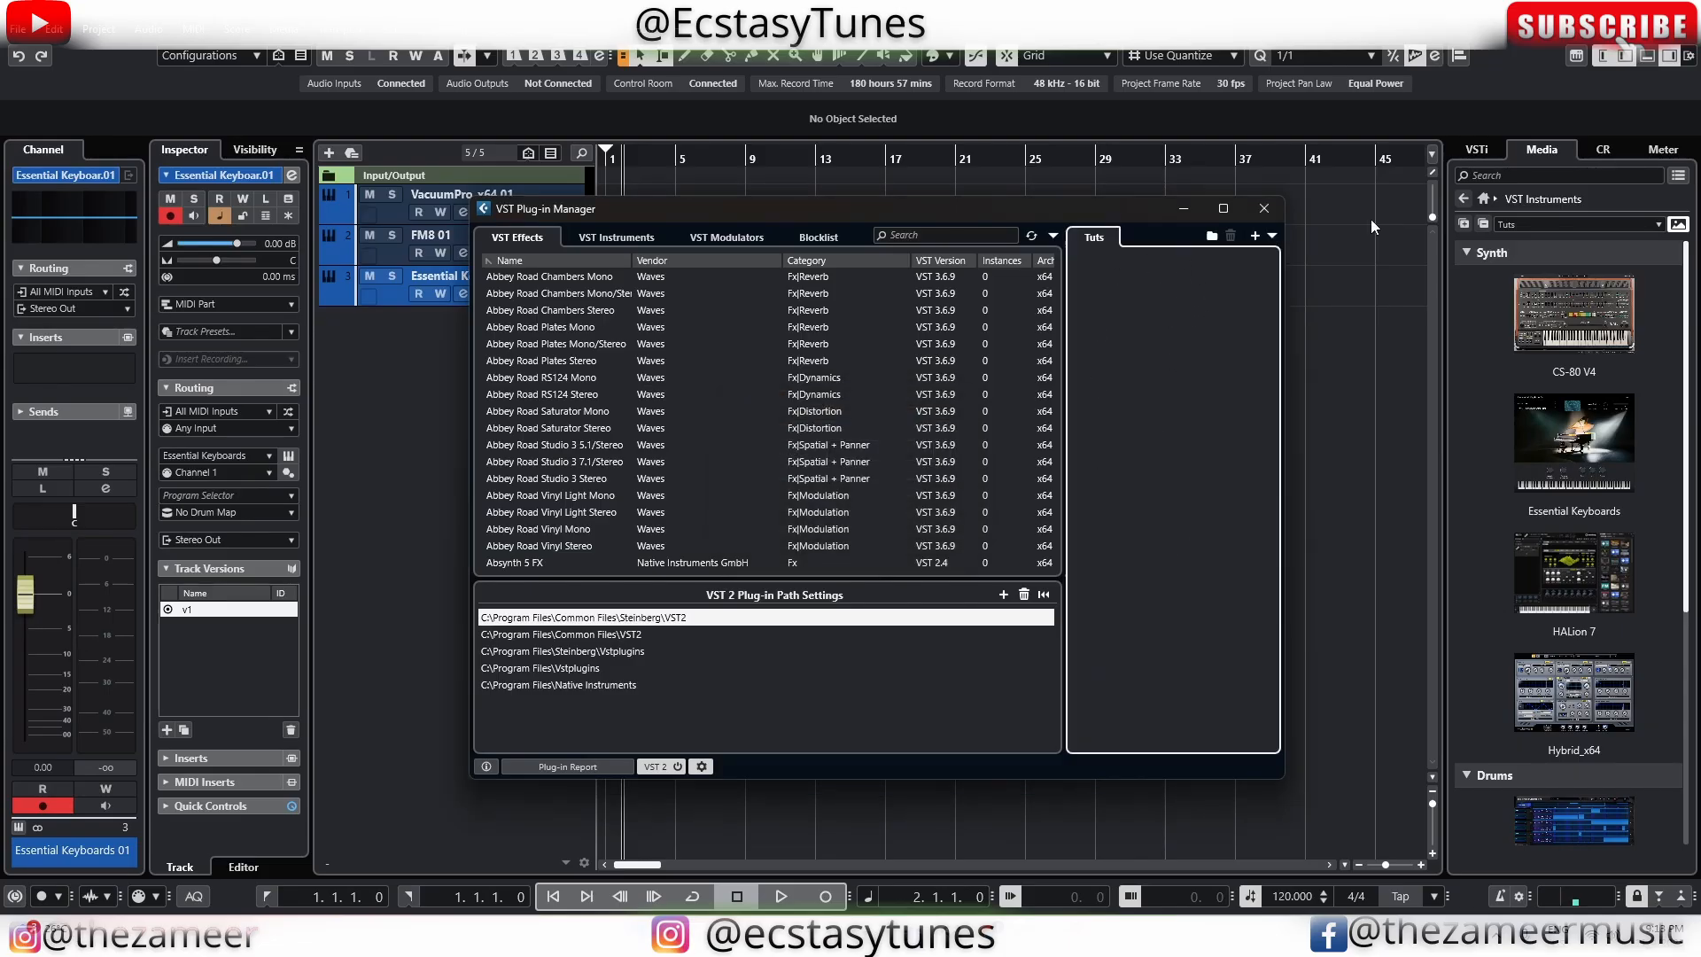
Create a folder named Reverb in the Tuts effects collection
right_click(1106, 297)
left_click(1133, 273)
right_click(1117, 295)
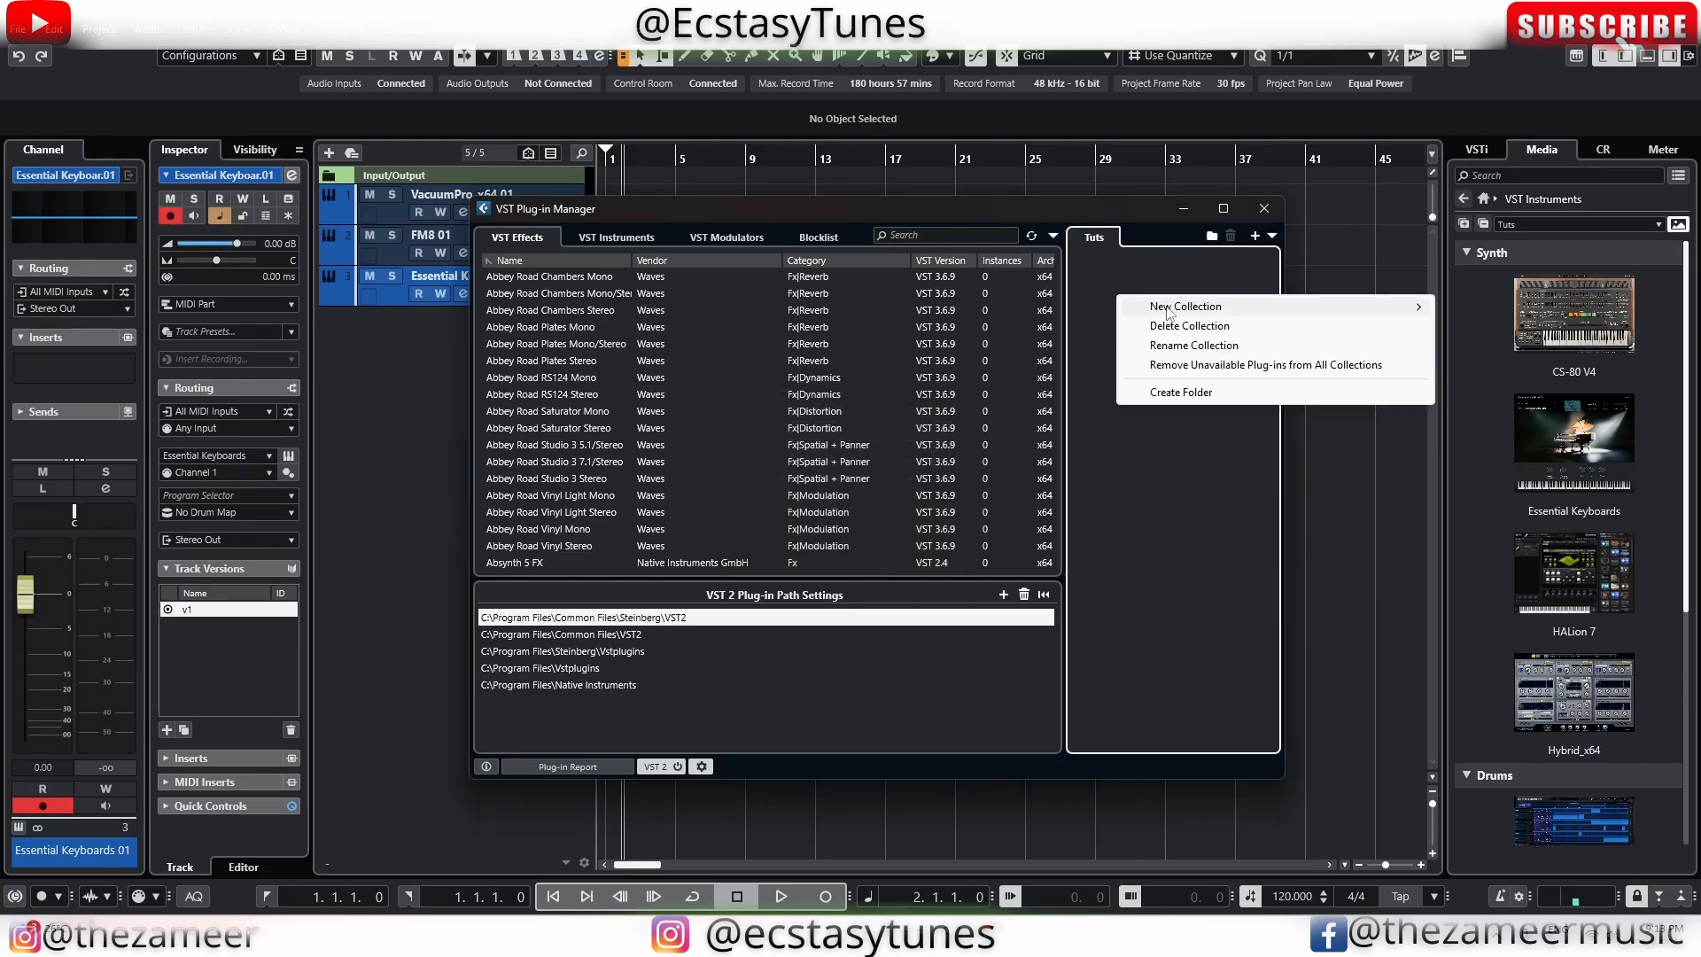
right_click(1135, 313)
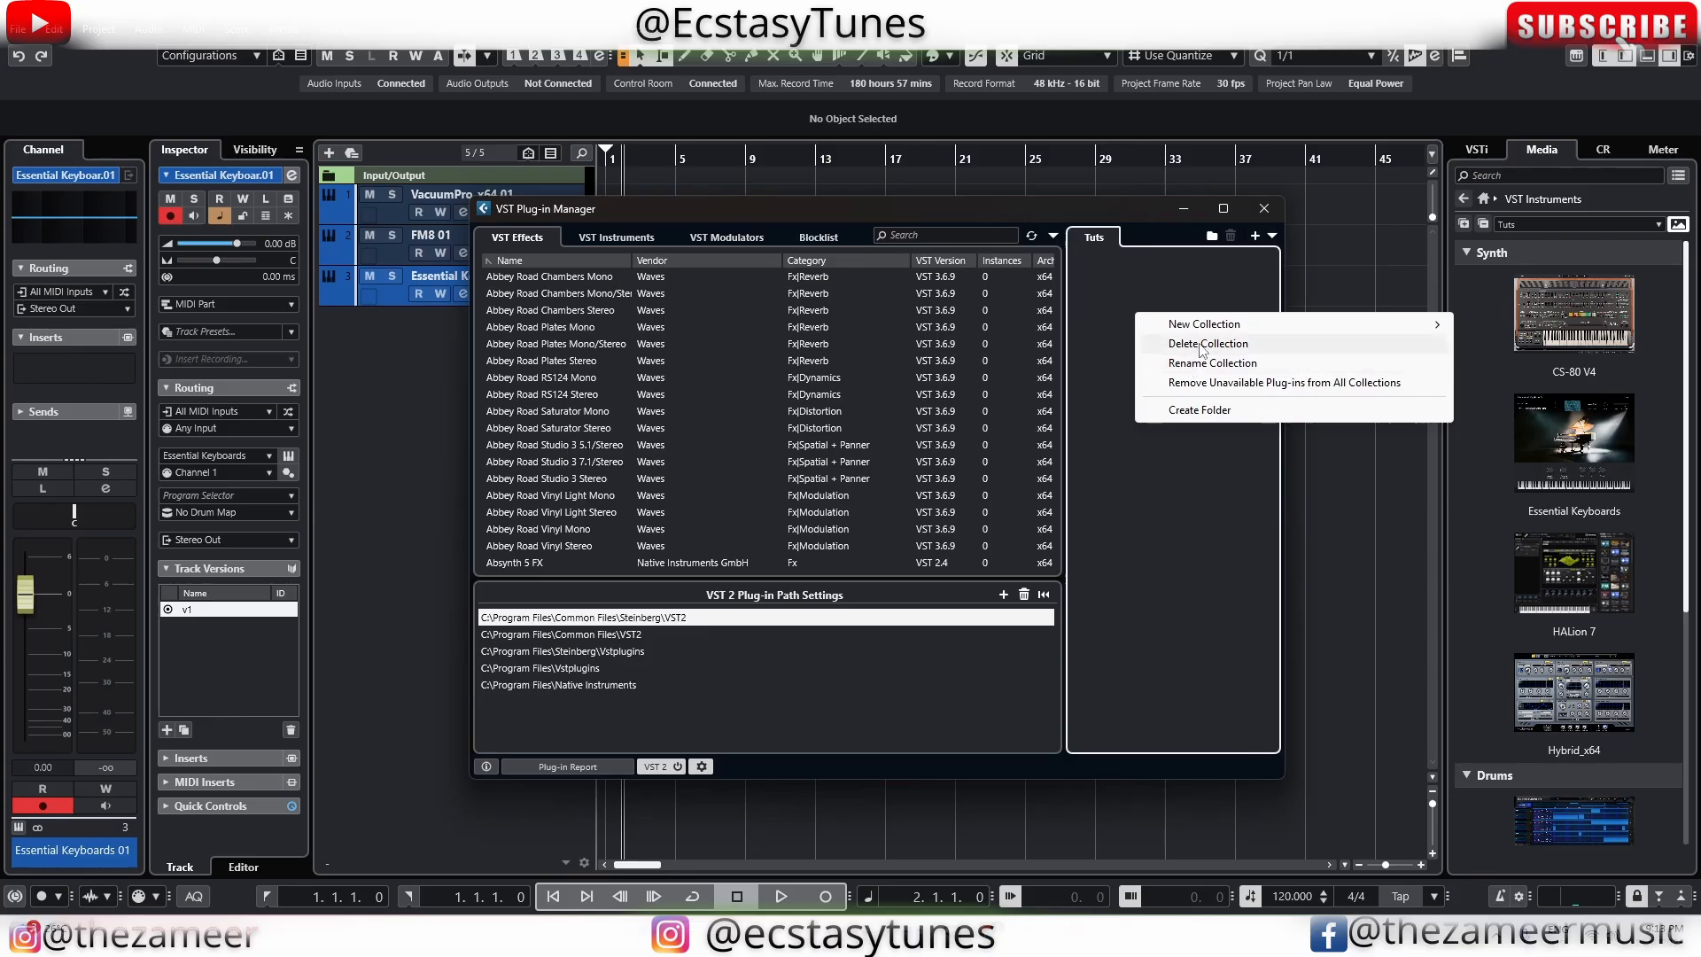
left_click(1197, 411)
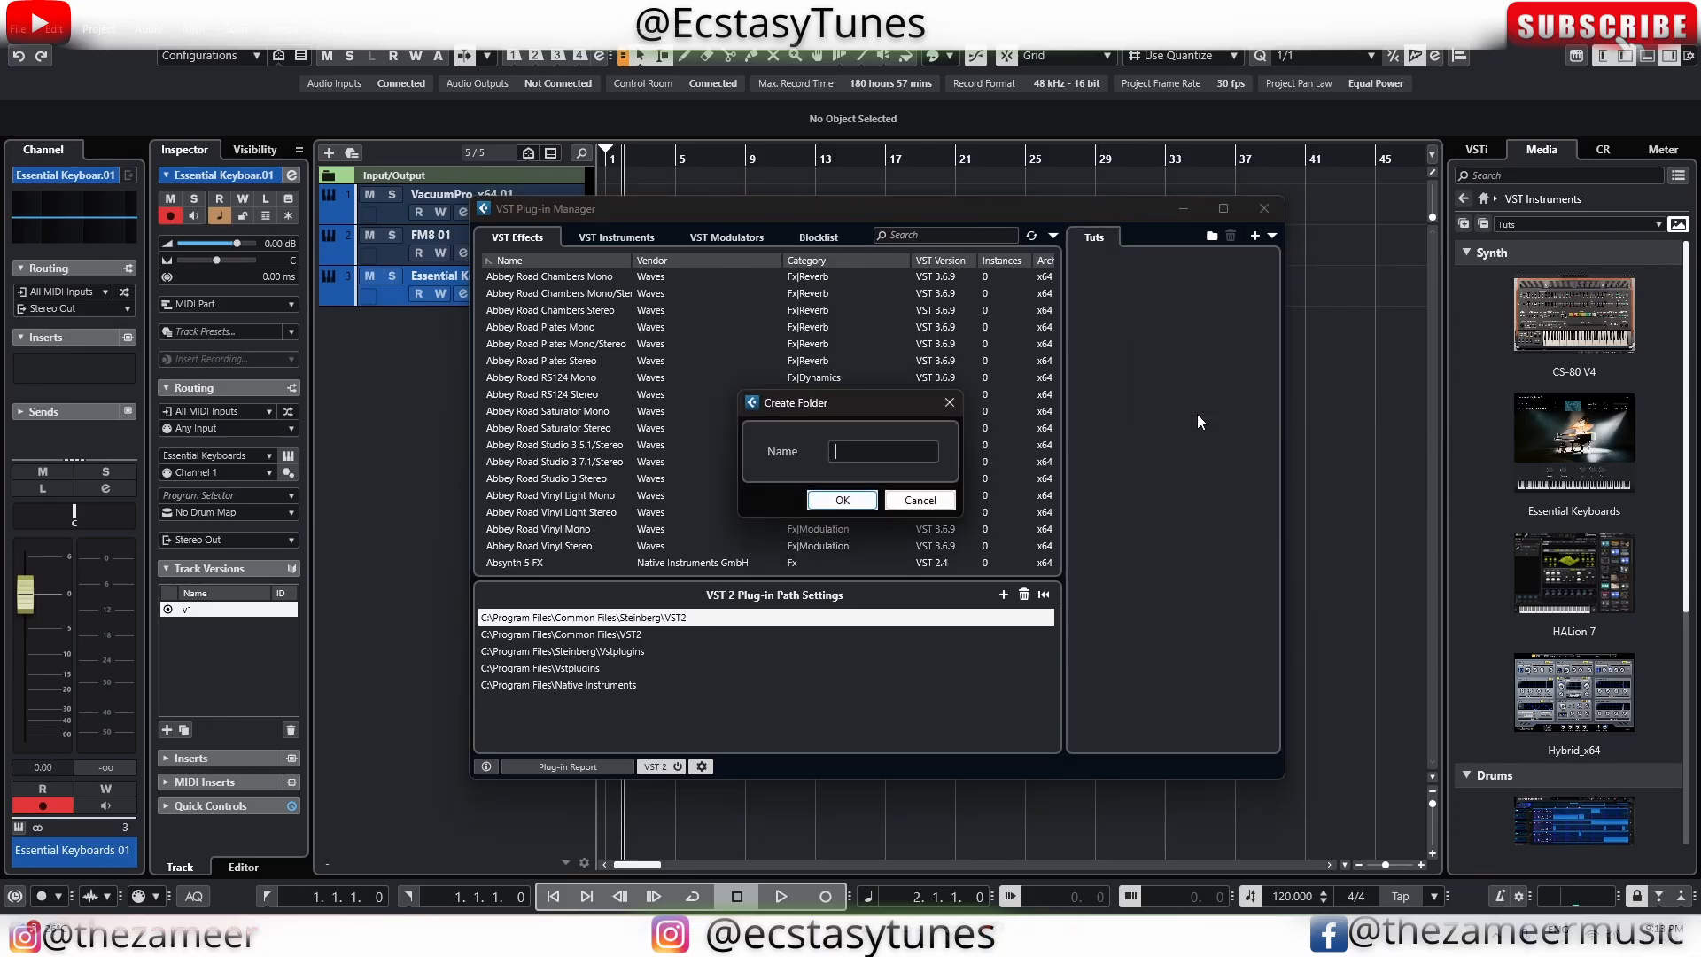
type("Reverb")
key("Return")
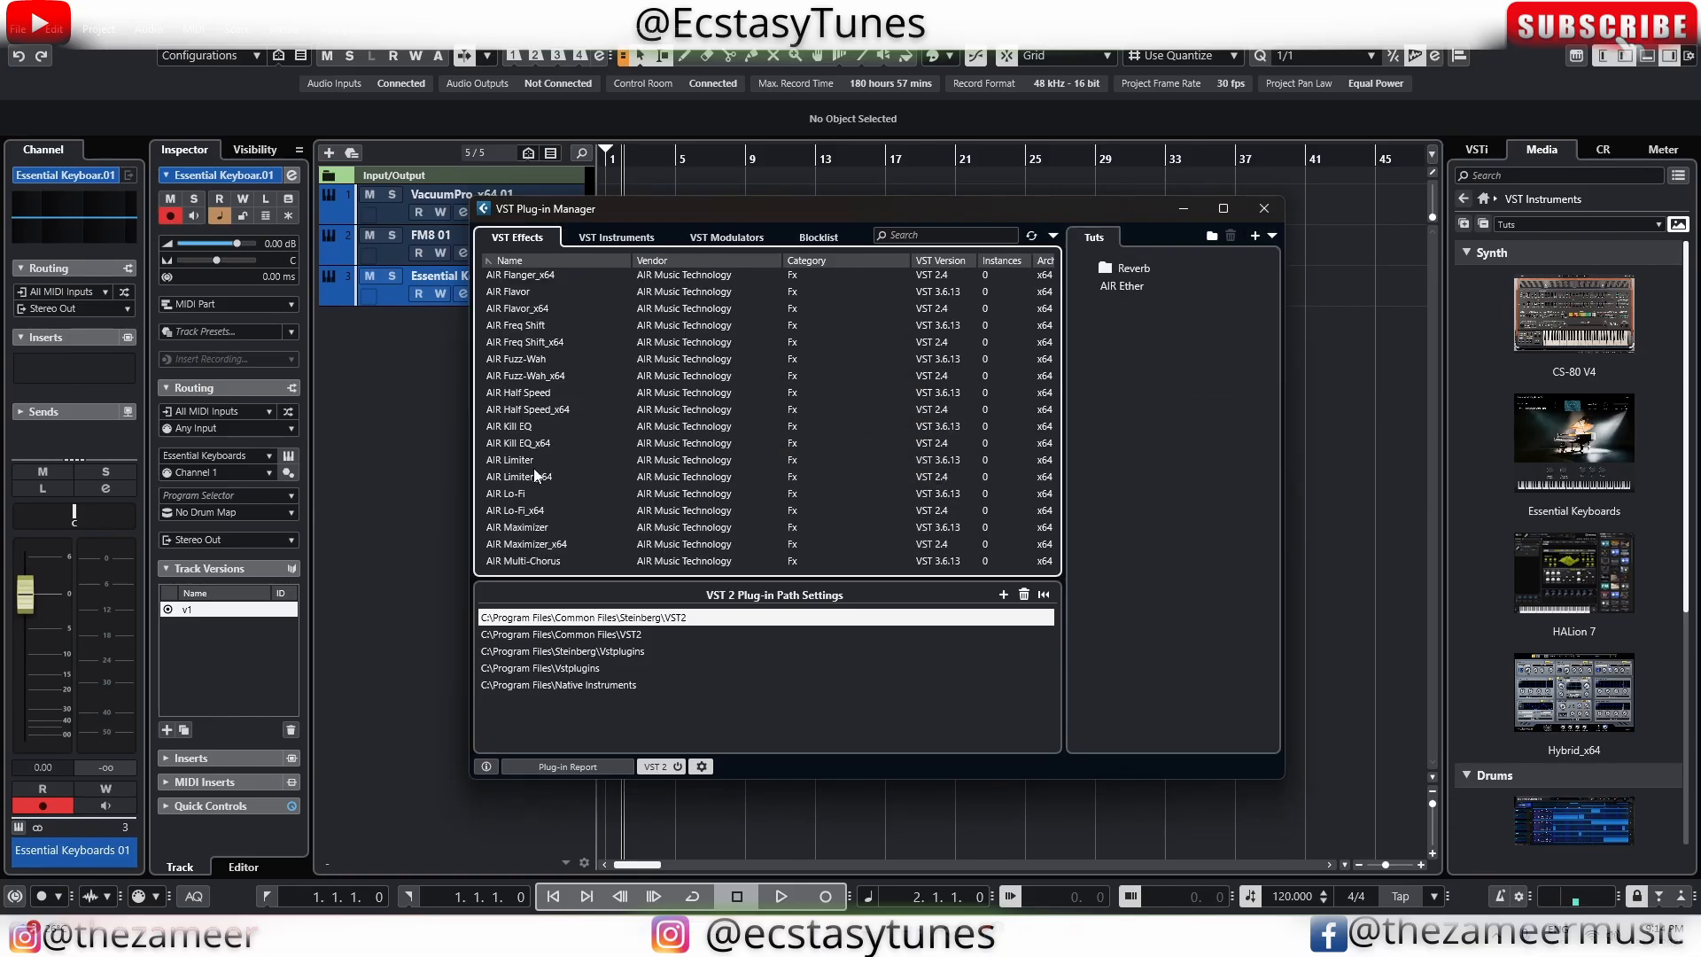
Add AIR Fuzz-Wah_x64 and AIR Freq Shift_x64 to the Tuts effects collection and move AIR Ether into the Reverb folder
double_click(520, 376)
left_click_drag(520, 376, 1176, 342)
left_click_drag(515, 342, 1142, 332)
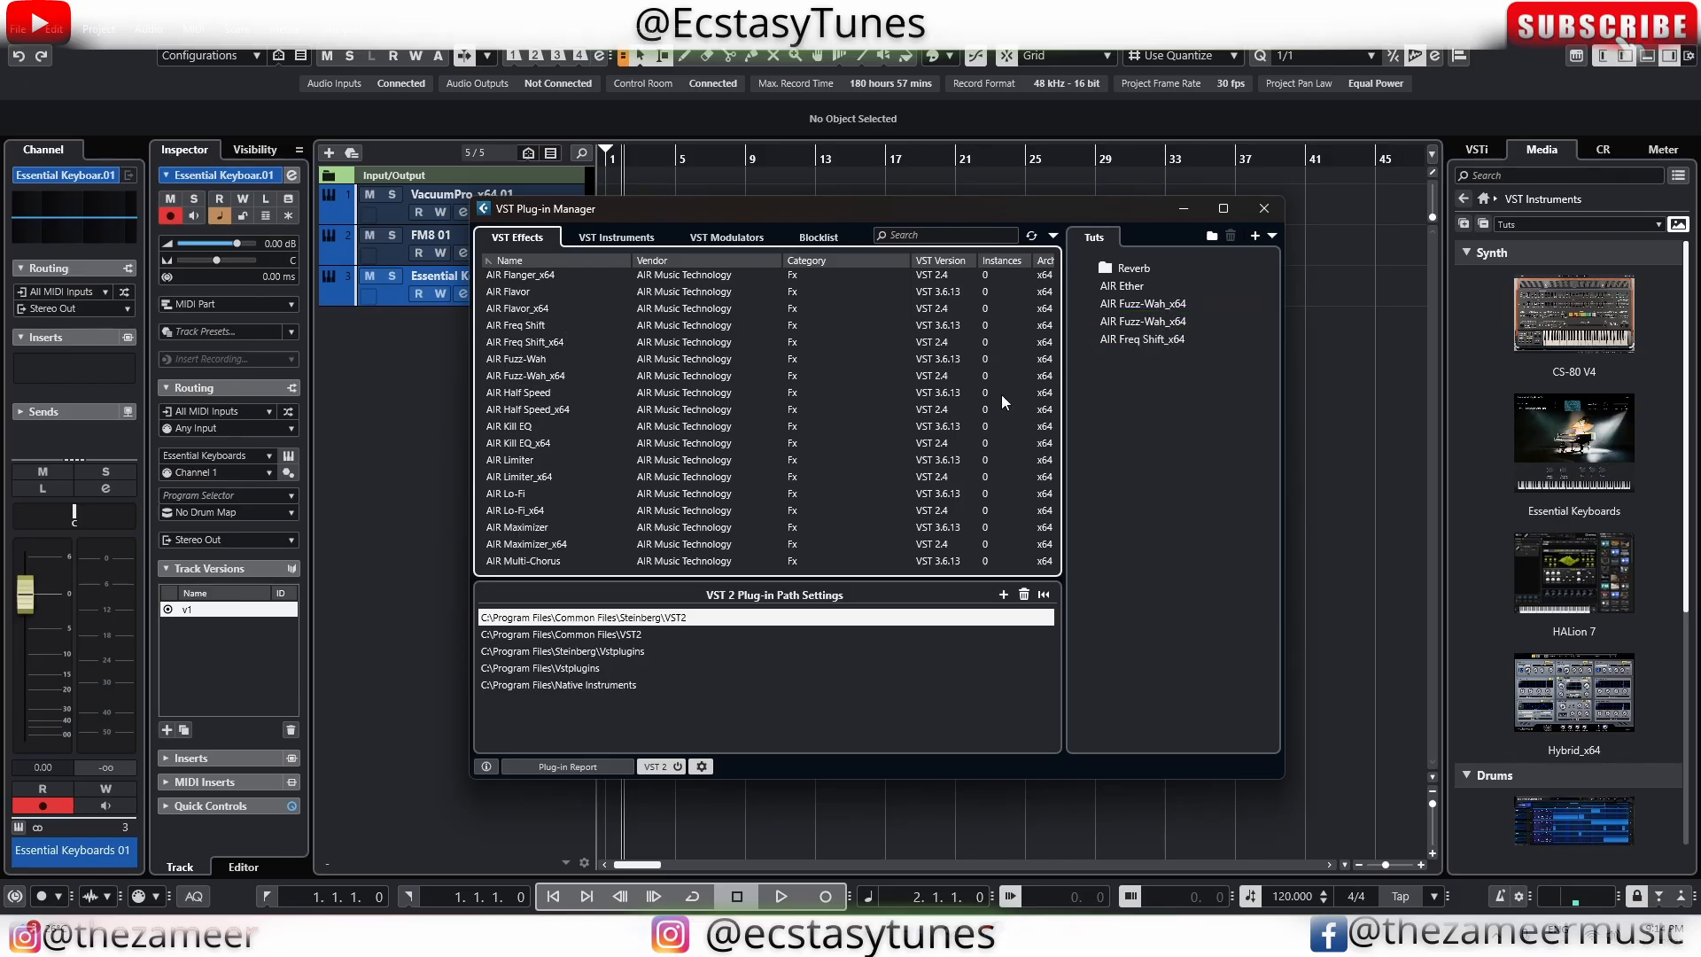
mouse_move(1123, 287)
left_mouse_down()
mouse_move(1128, 267)
mouse_move(1139, 279)
left_mouse_up()
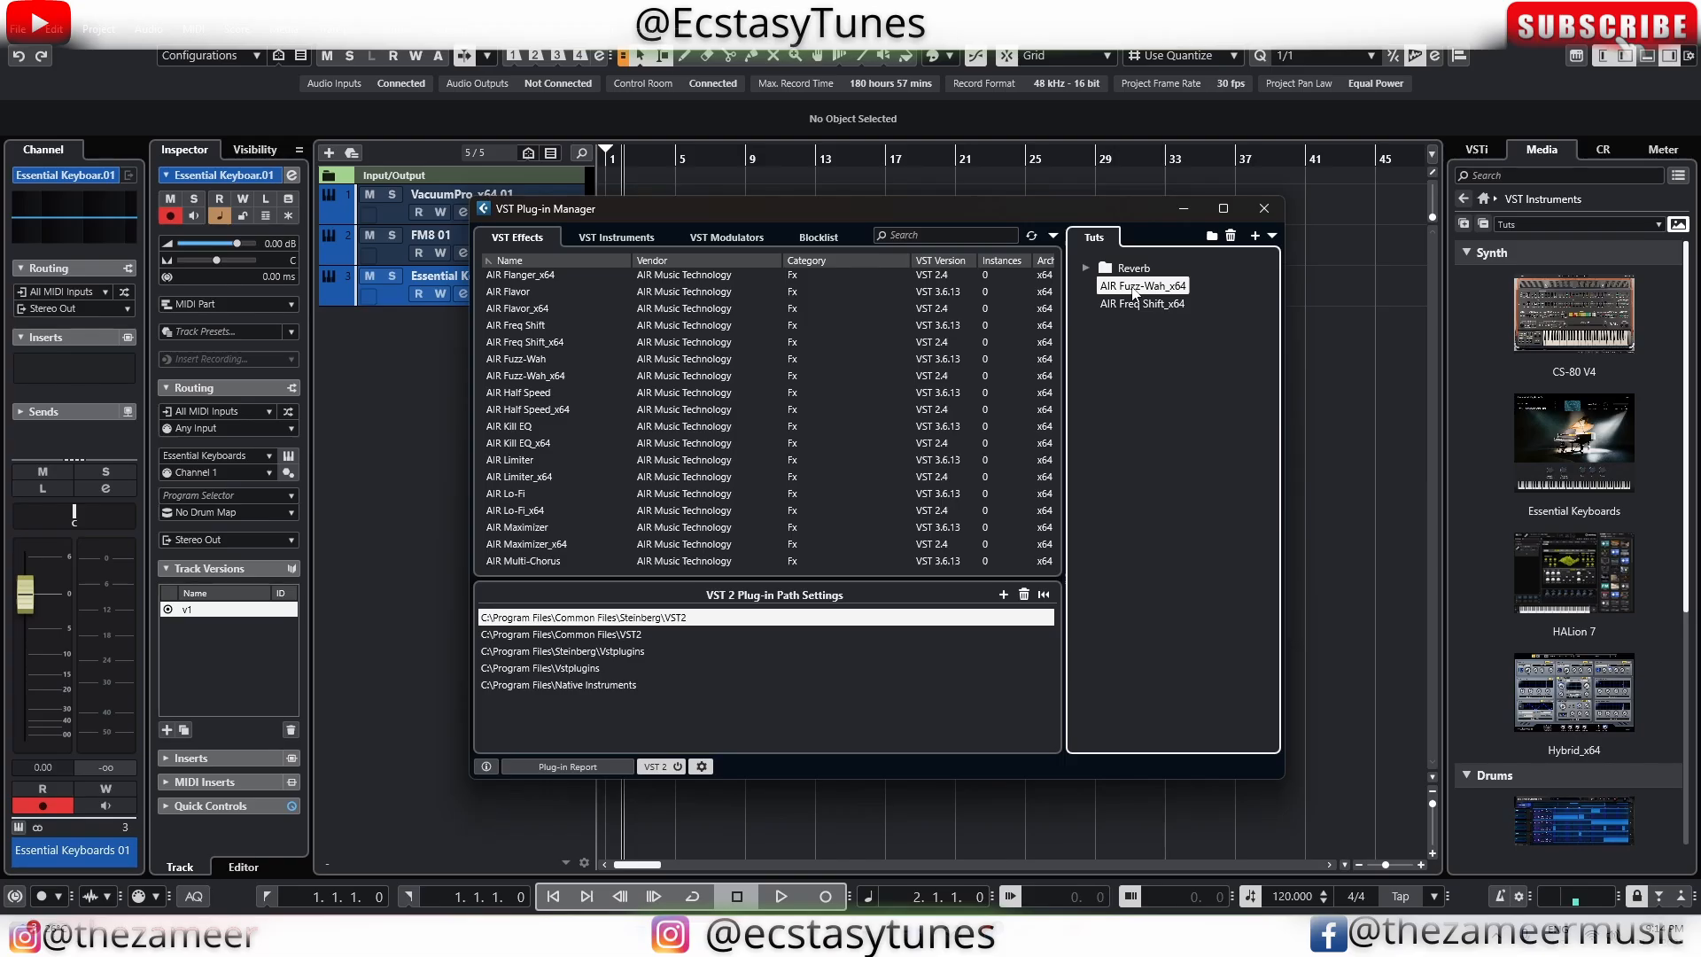
Delete AIR Fuzz-Wah_x64, AIR Freq Shift_x64 and the Reverb folder from the Tuts effects collection
right_click(1133, 293)
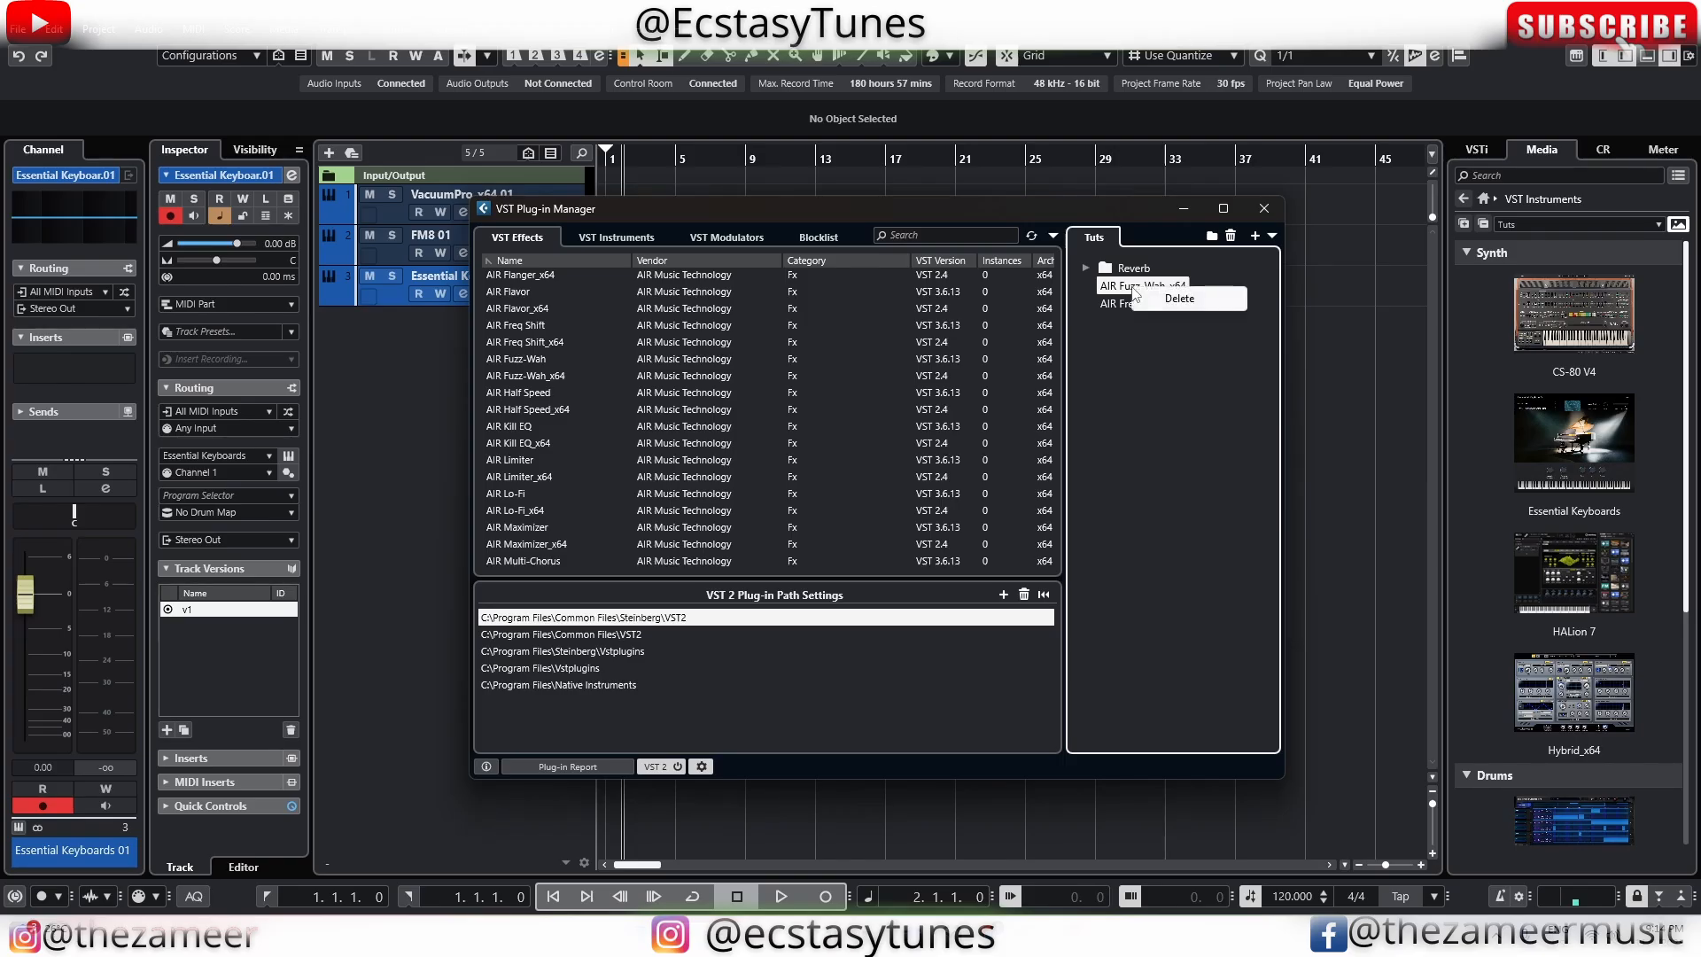
left_click(1189, 306)
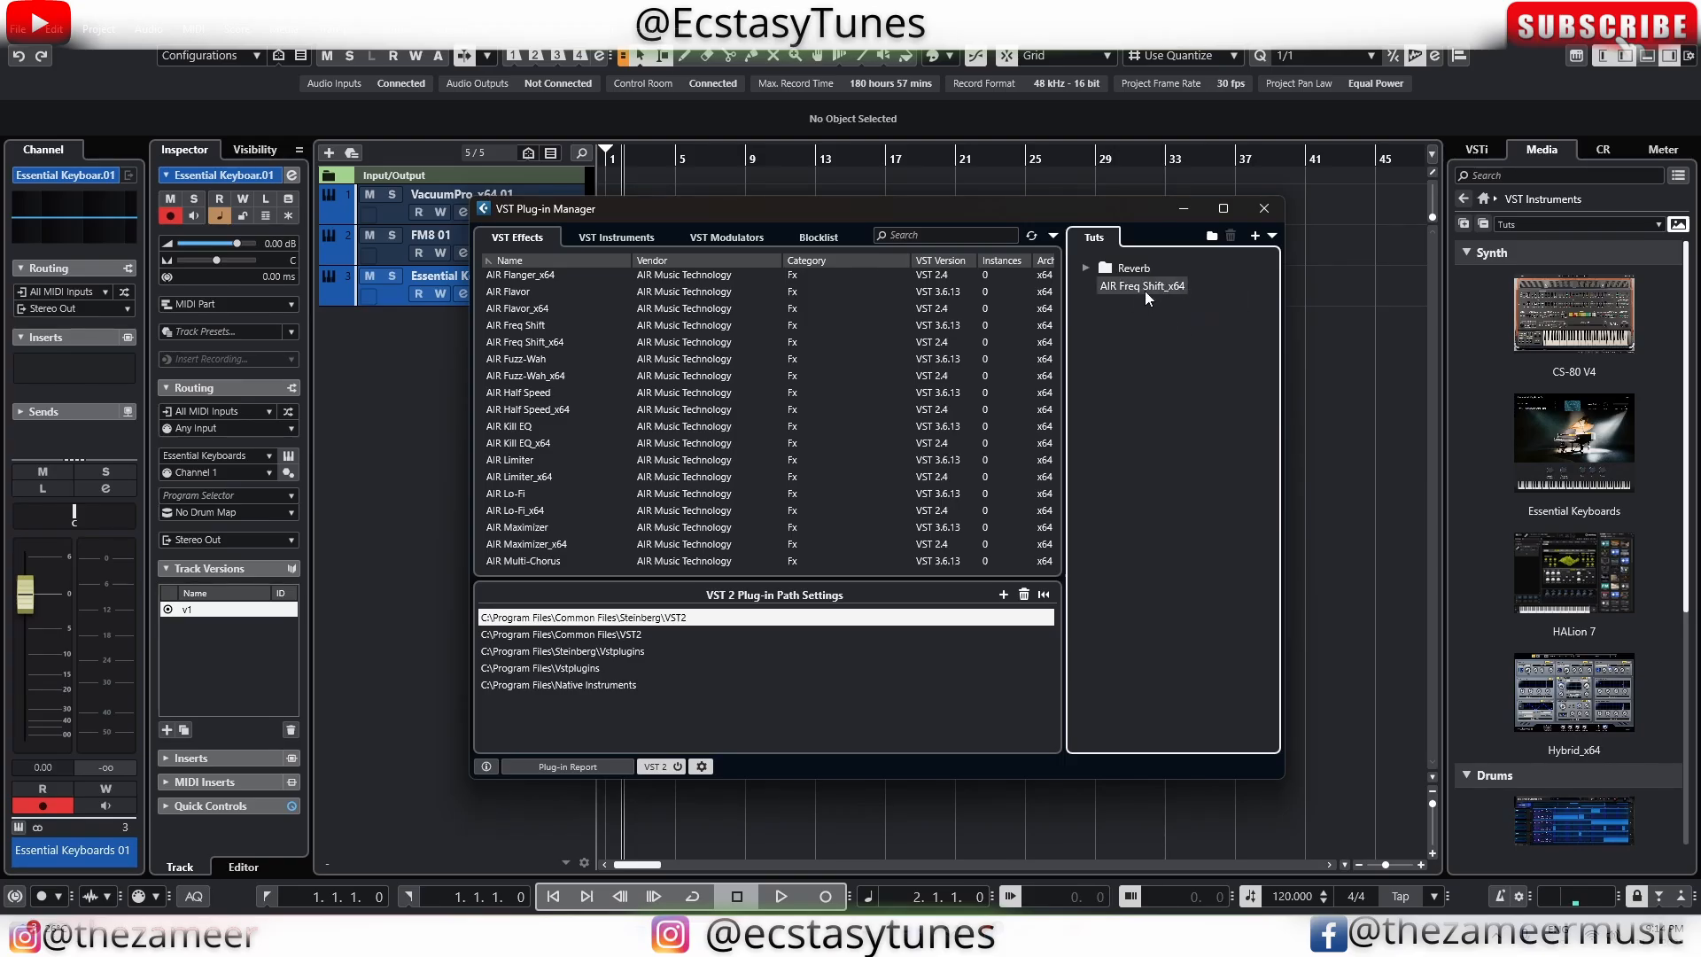
right_click(1145, 293)
left_click(1190, 302)
right_click(1140, 273)
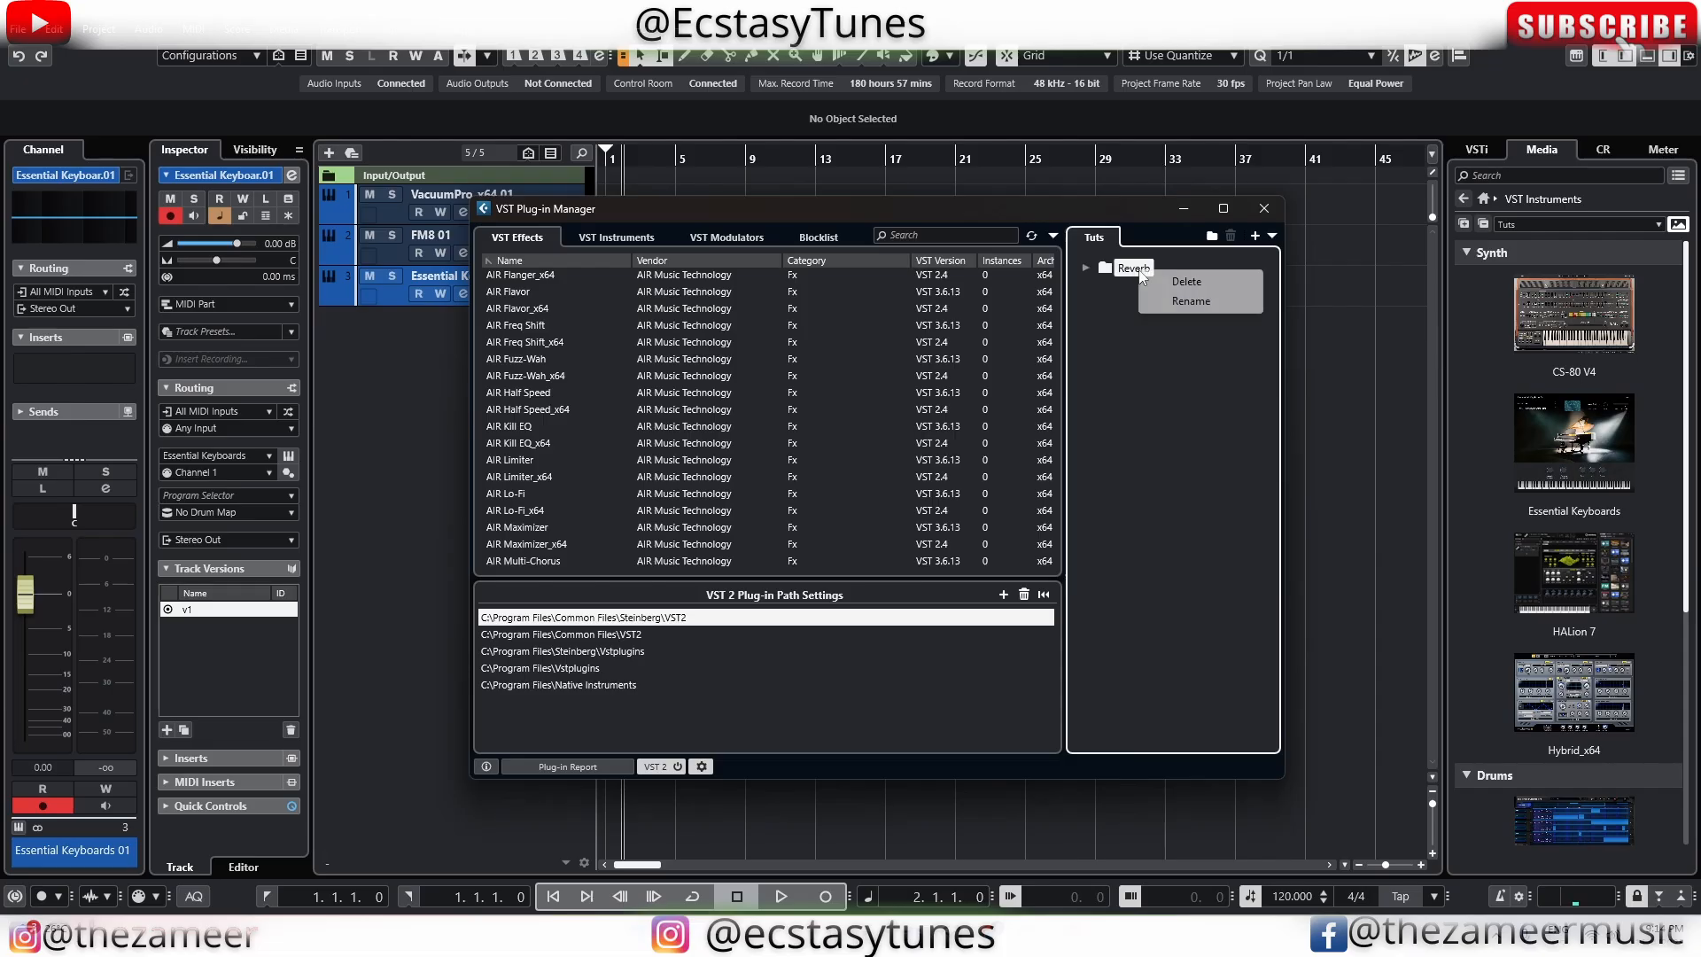
left_click(1164, 281)
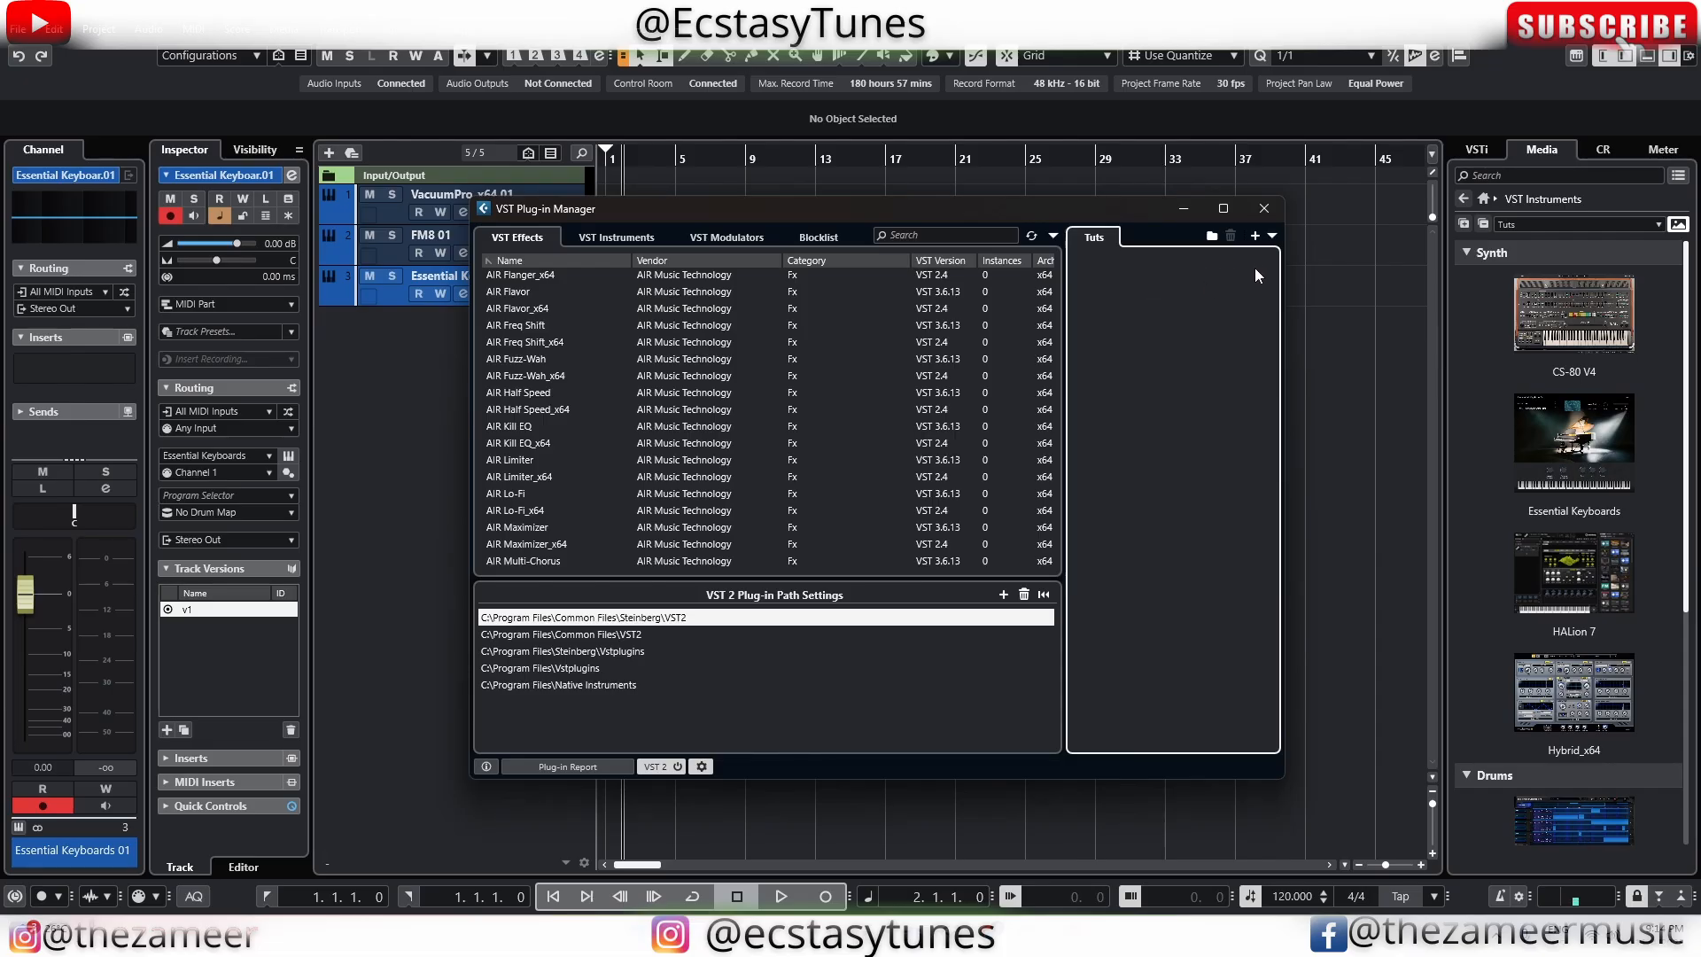
Delete the Tuts collection of VST instruments and switch to the FAV collection
left_click(618, 238)
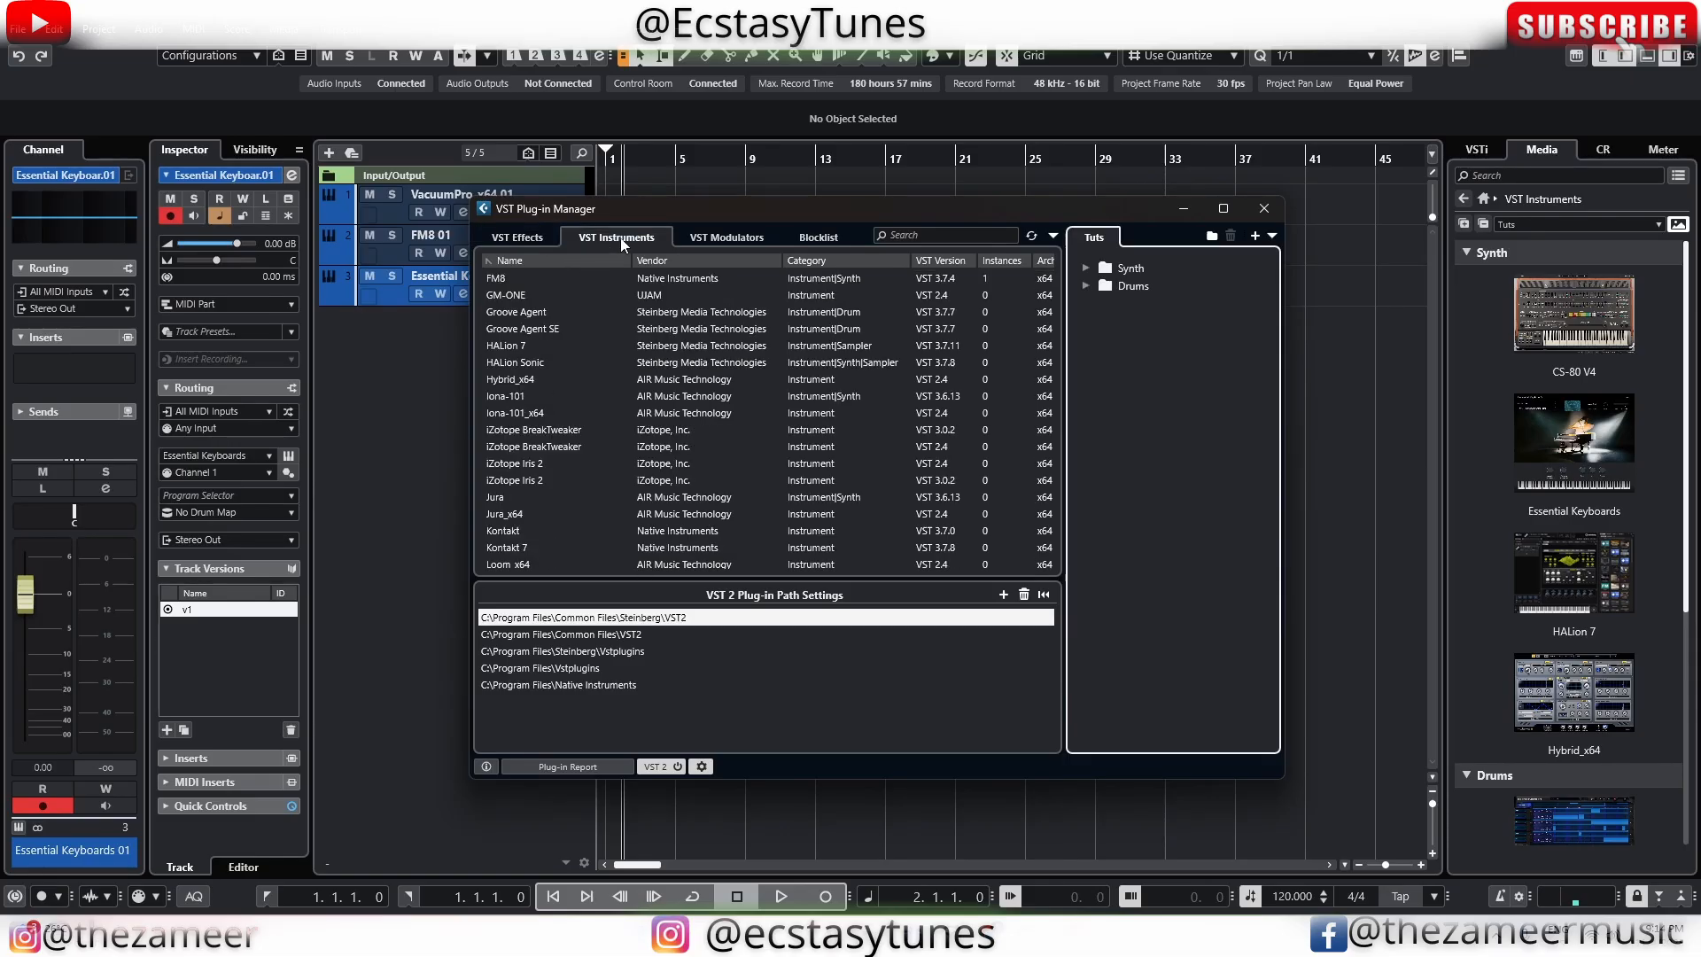
left_click(1272, 236)
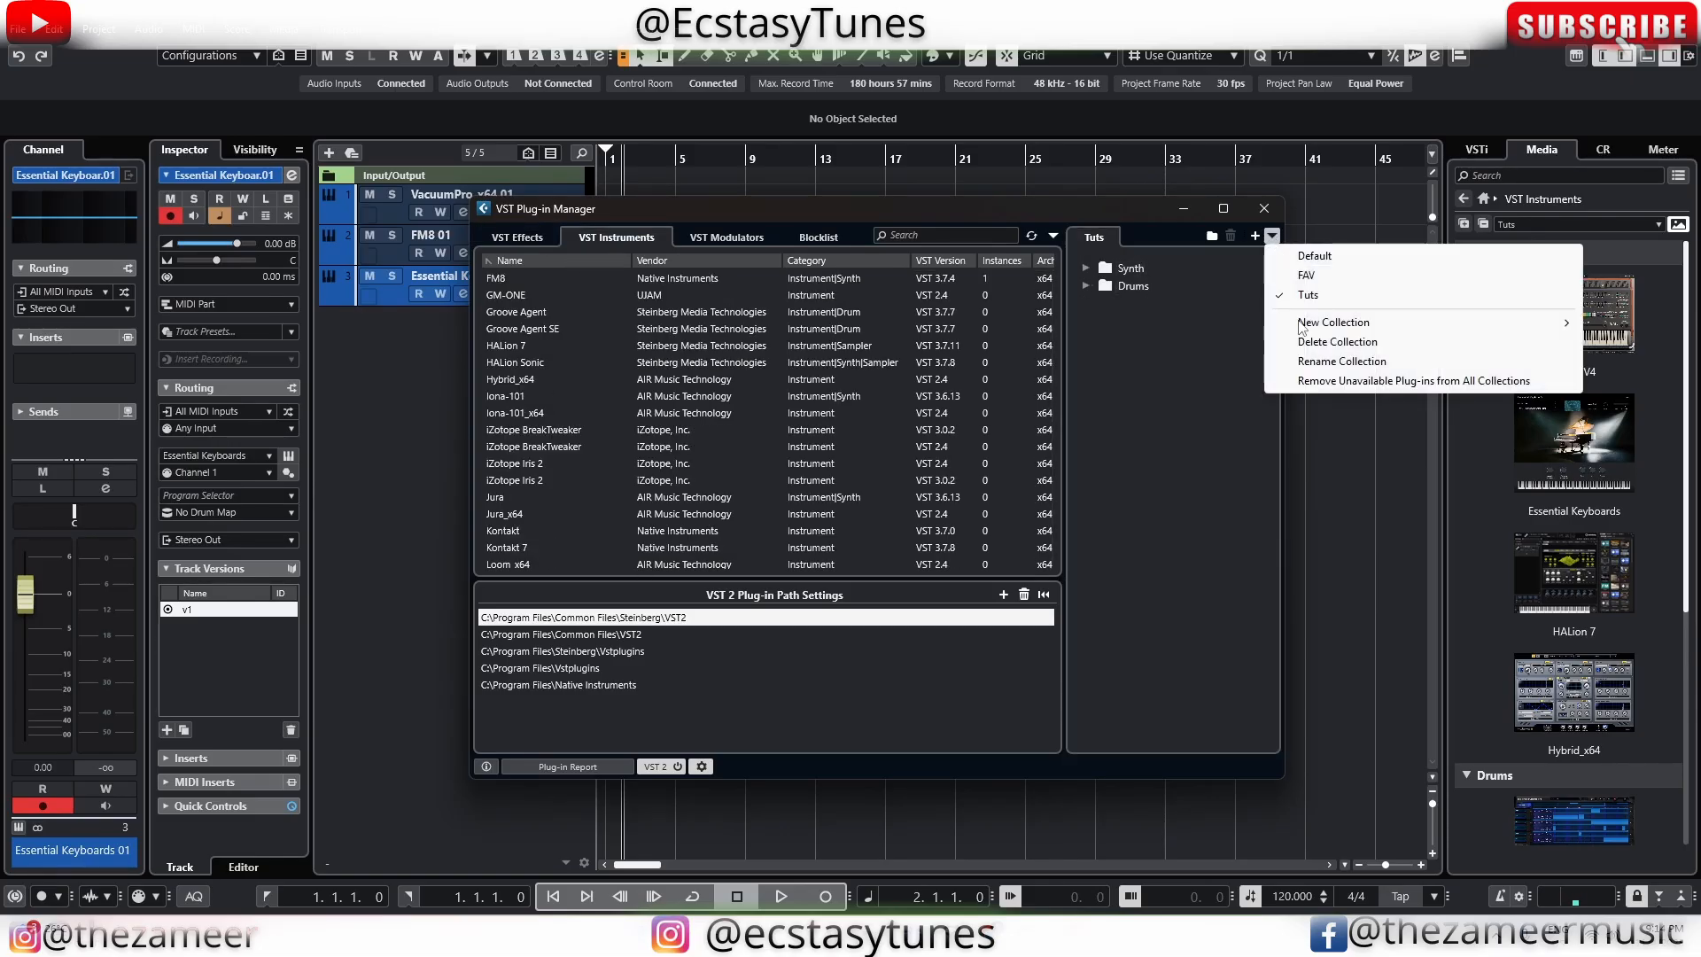
left_click(1337, 341)
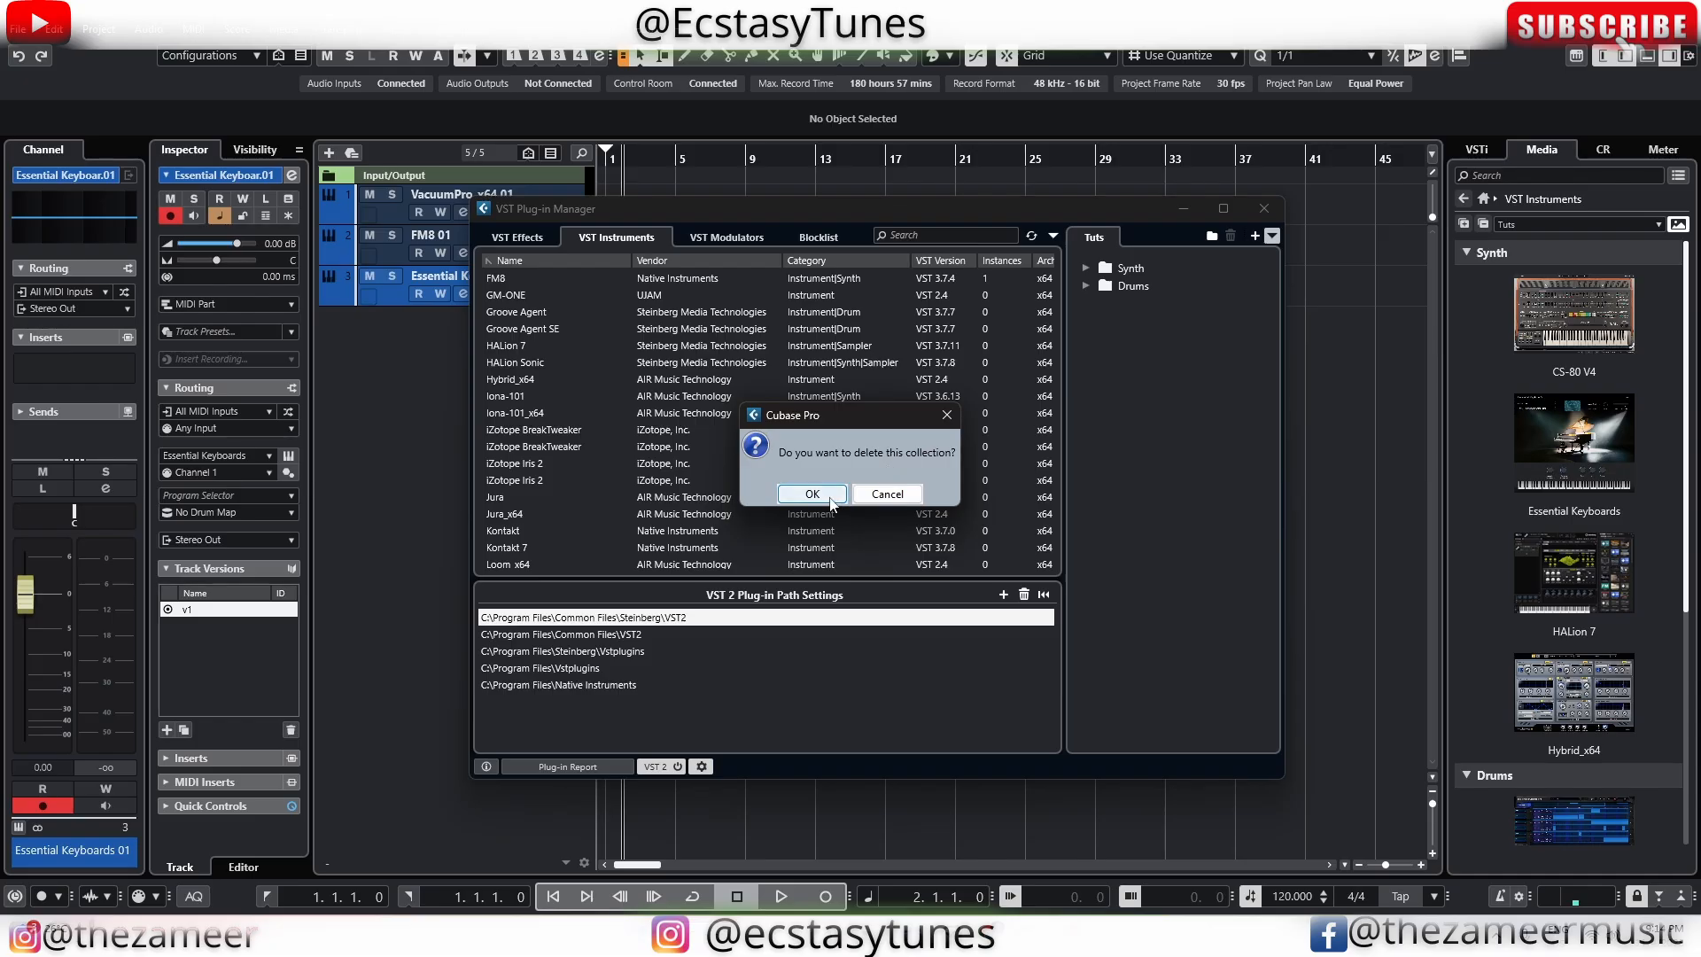
left_click(811, 494)
left_click(1270, 236)
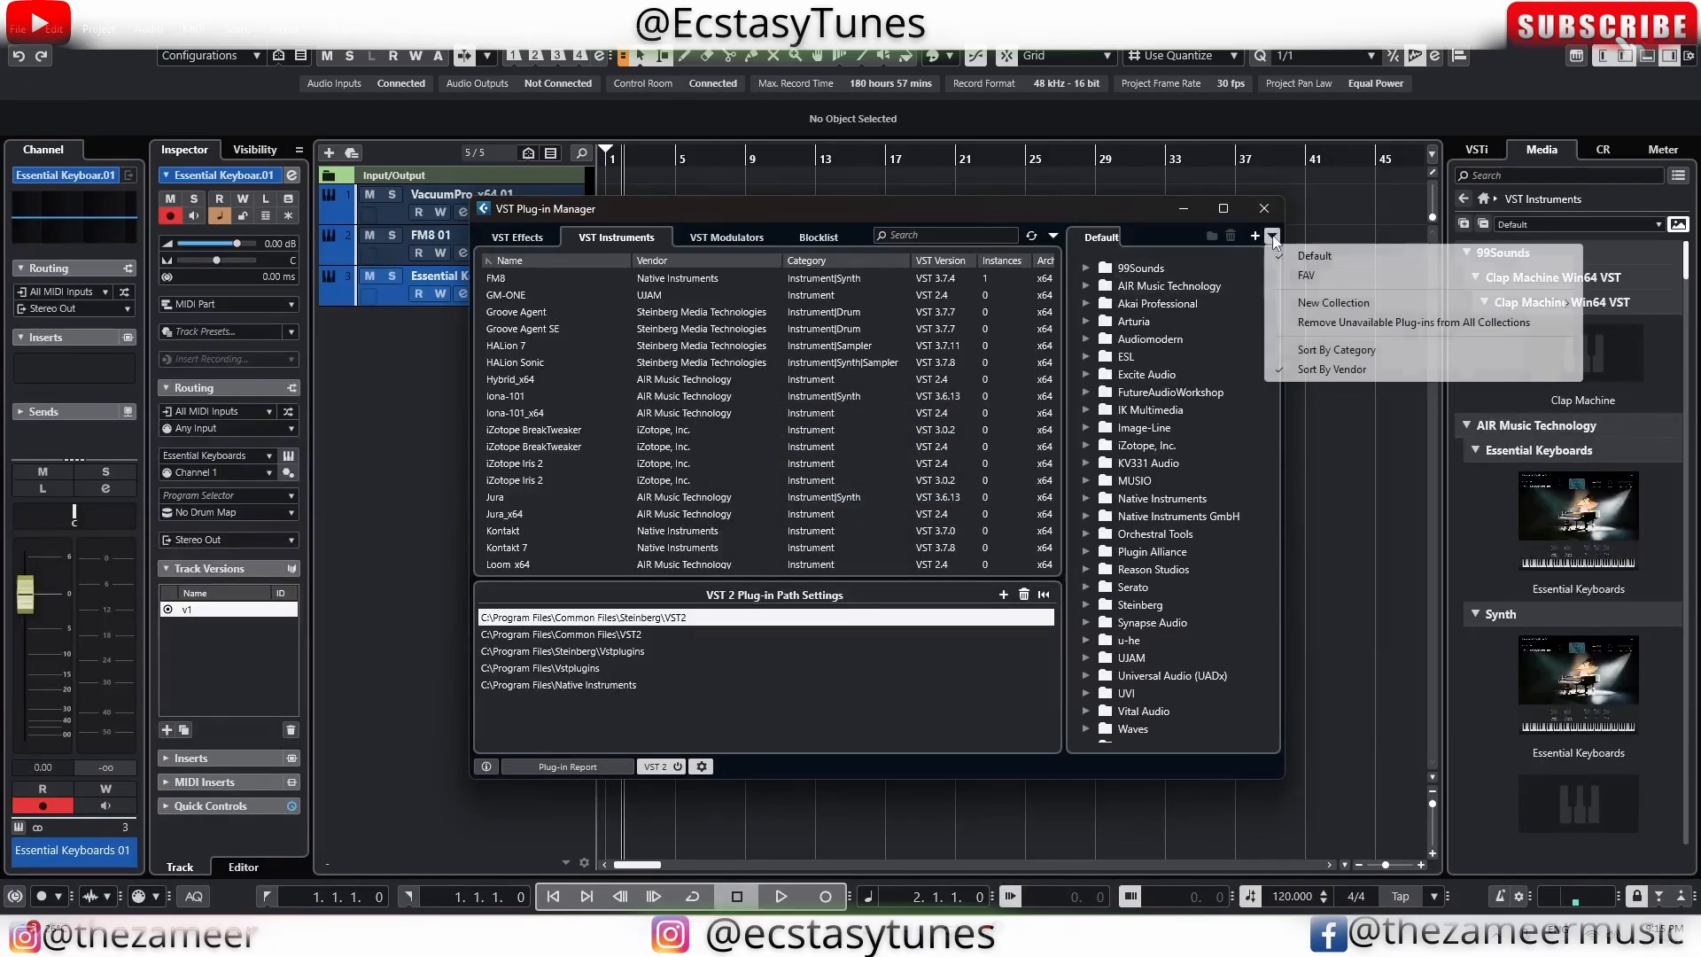
left_click(1317, 277)
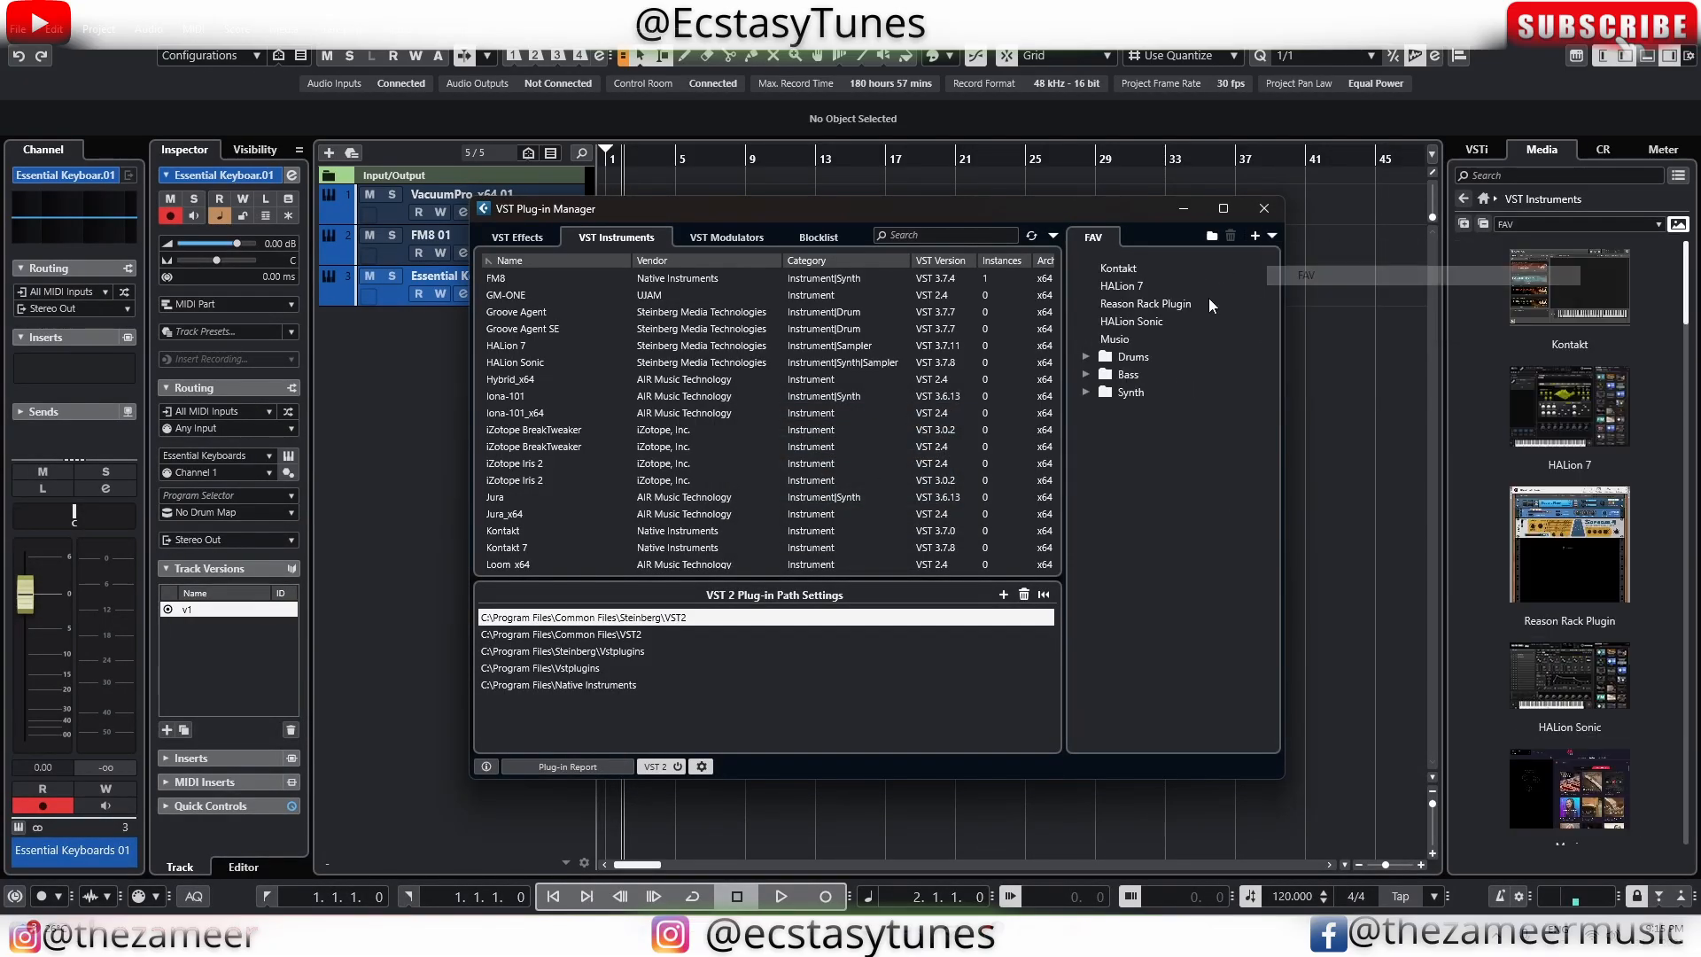
Return to the VST Instruments overview in the media browser and look through the FAV collection
left_click(1442, 357)
left_click(1474, 293)
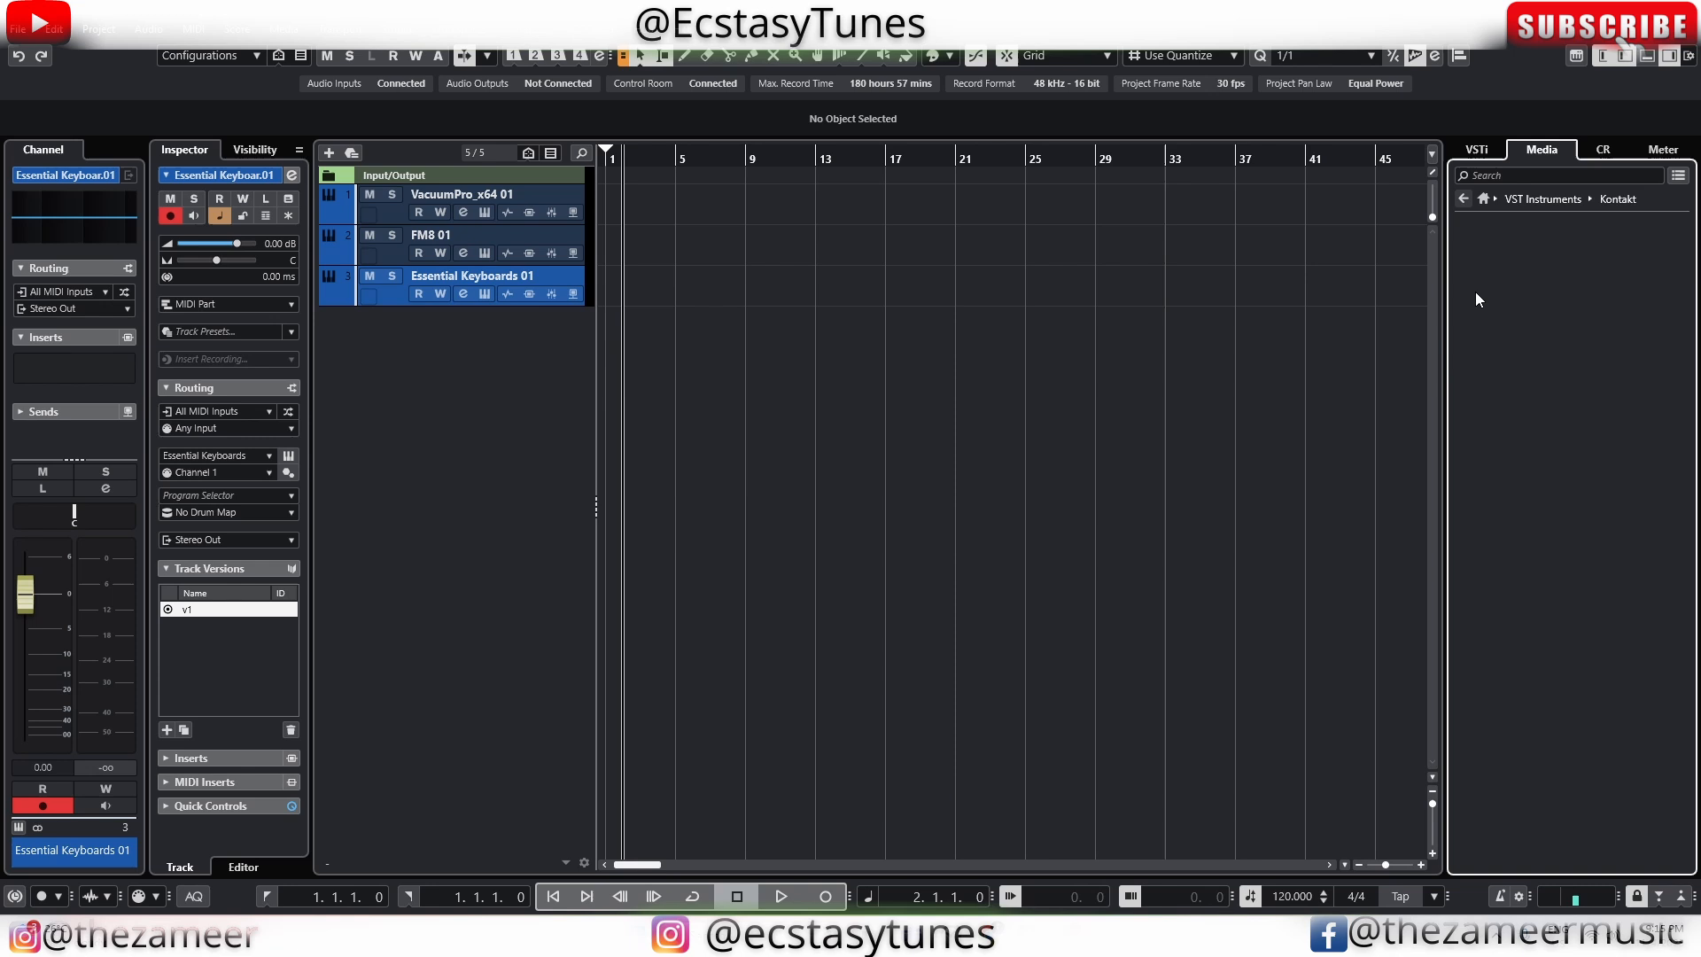
left_click(1483, 198)
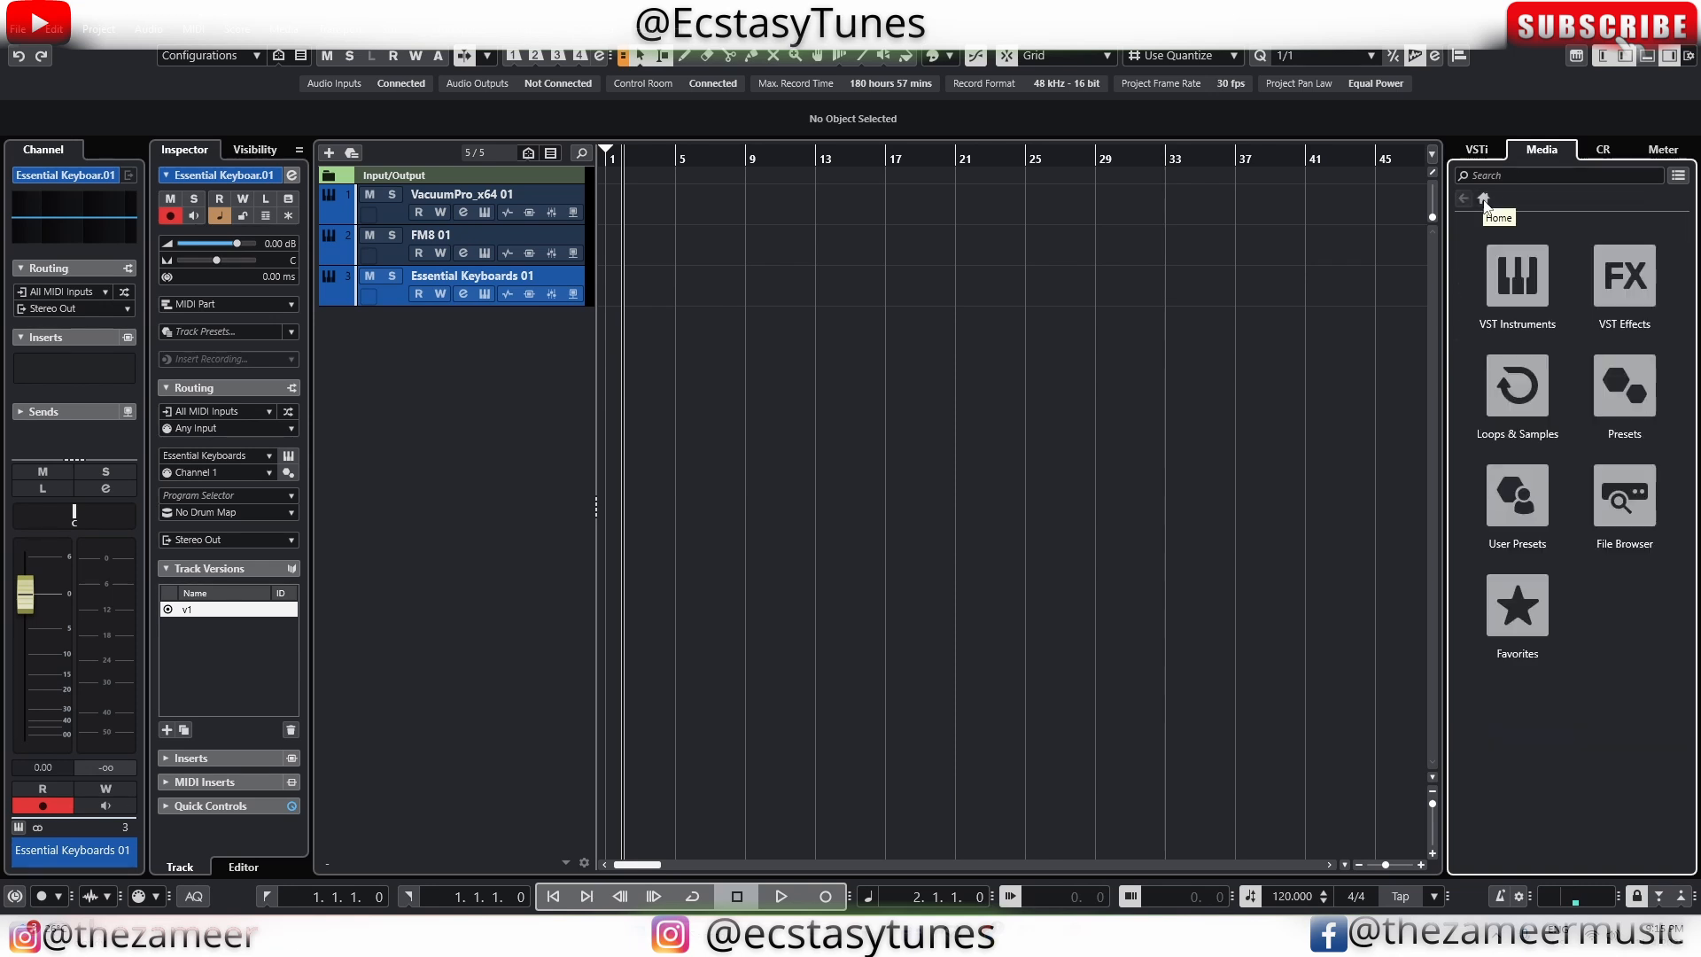
left_click(1515, 275)
scroll(1512, 356, "down", 3)
scroll(1528, 449, "up", 3)
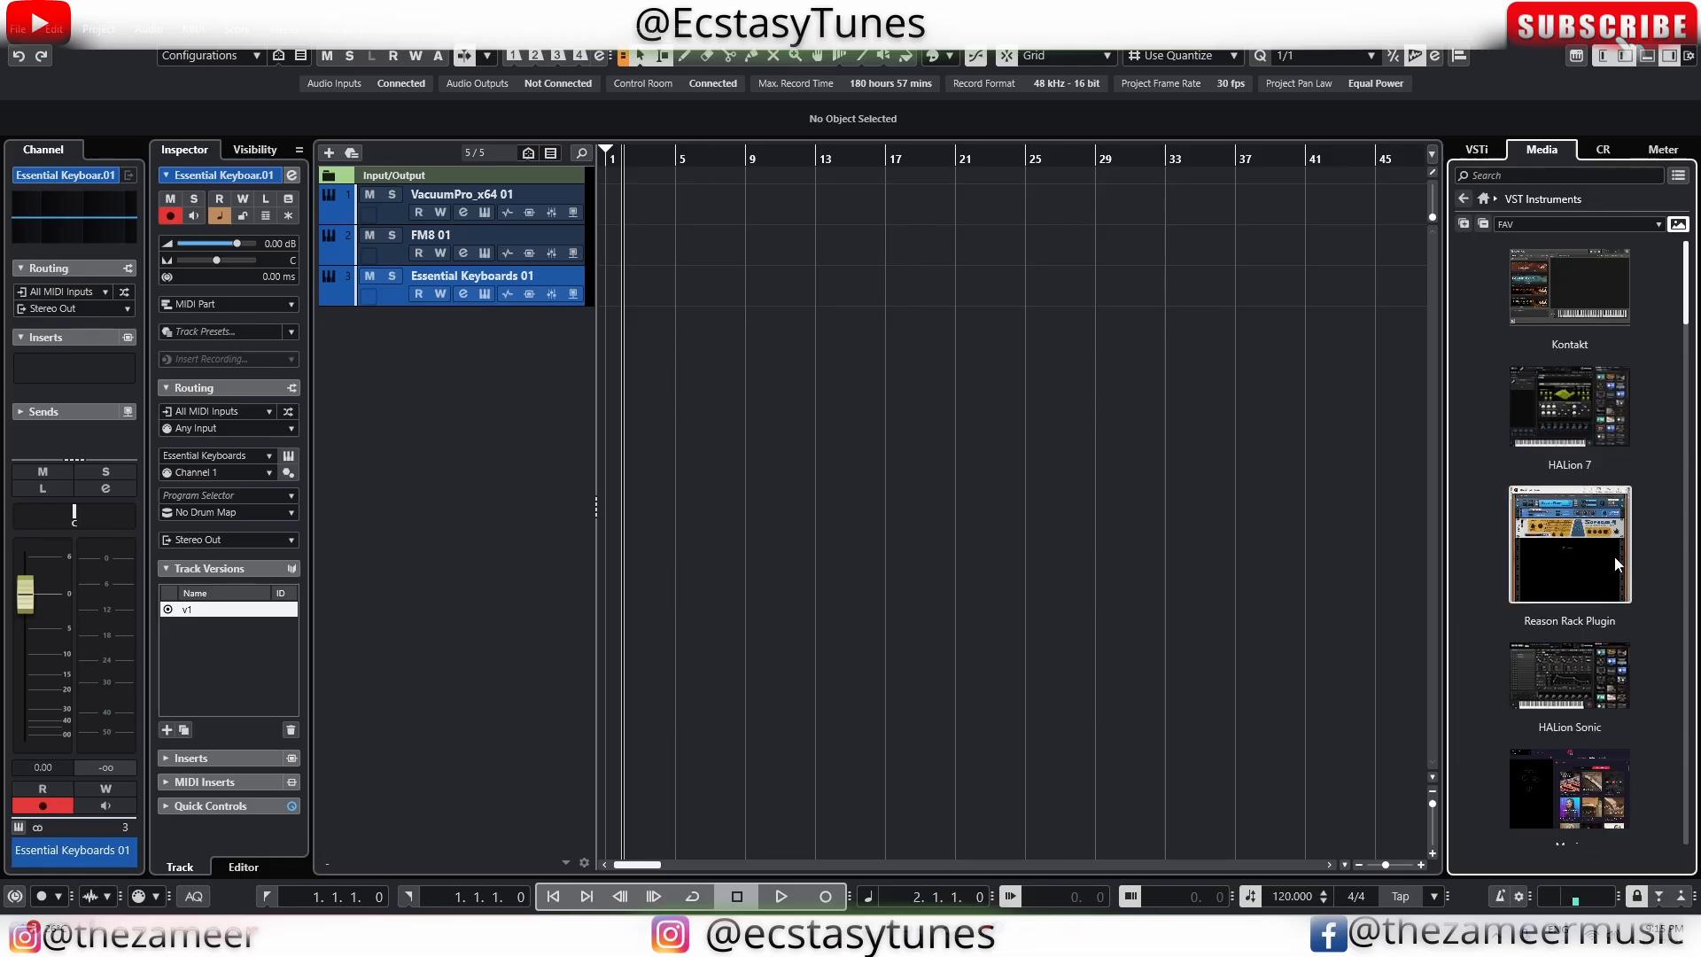
Open HALion 7 from the FAV collection and look through its instrument libraries
left_click(1551, 416)
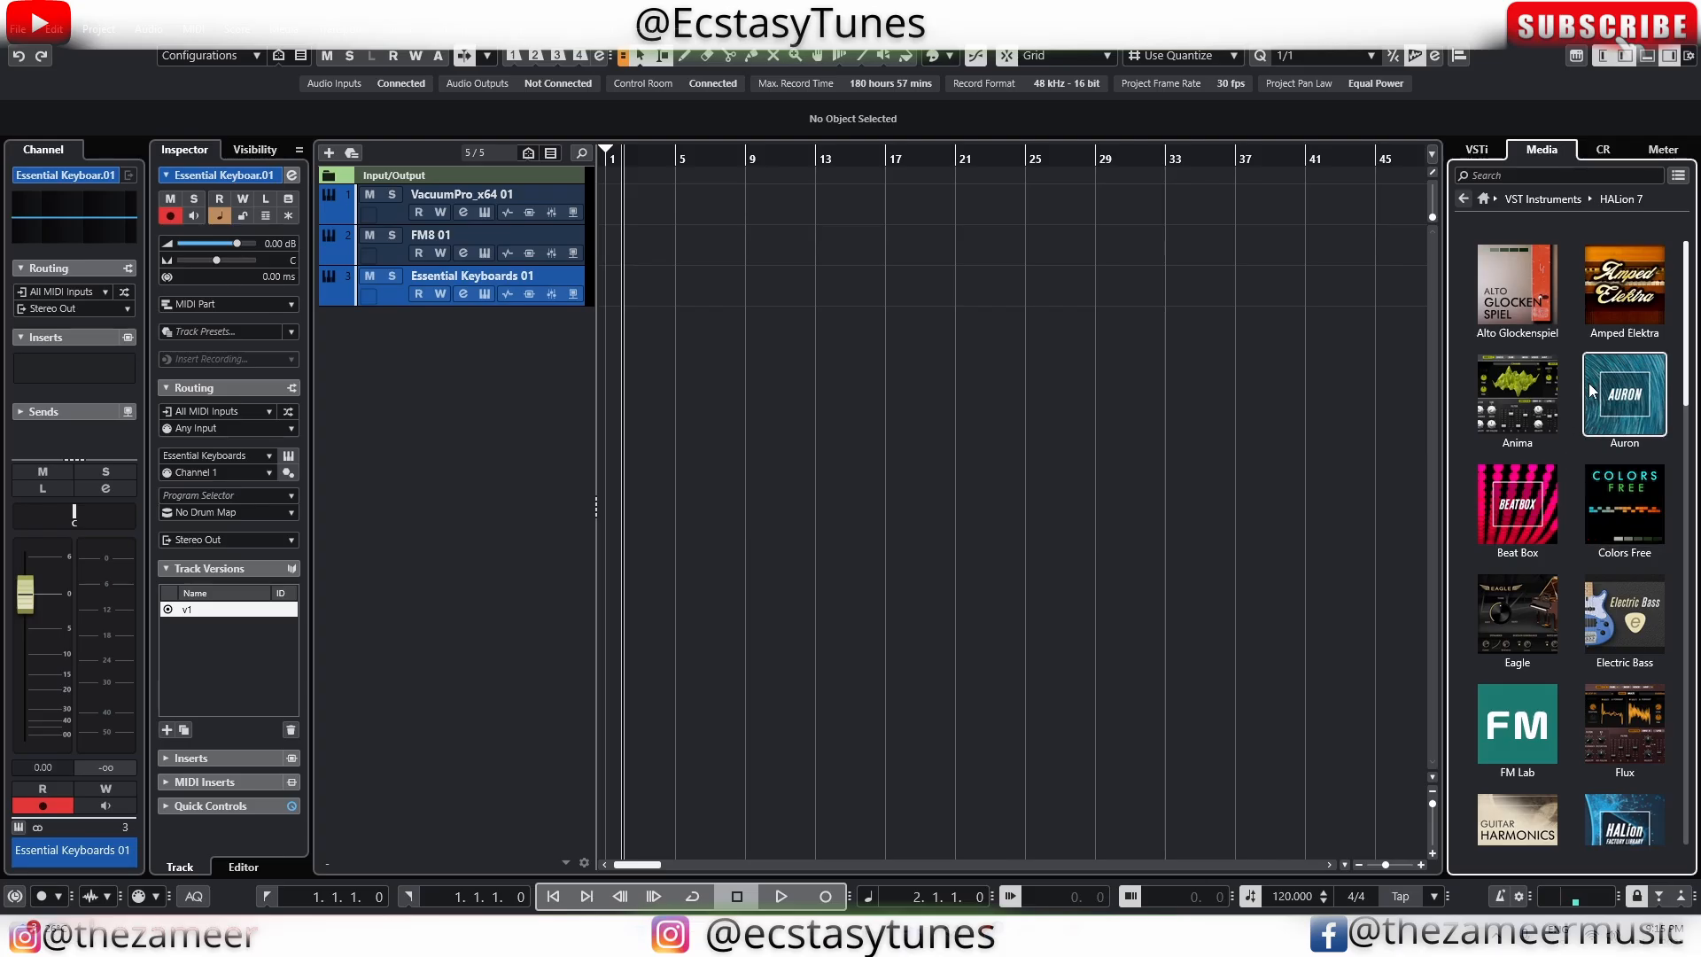
scroll(1589, 387, "down", 3)
scroll(1587, 382, "up", 3)
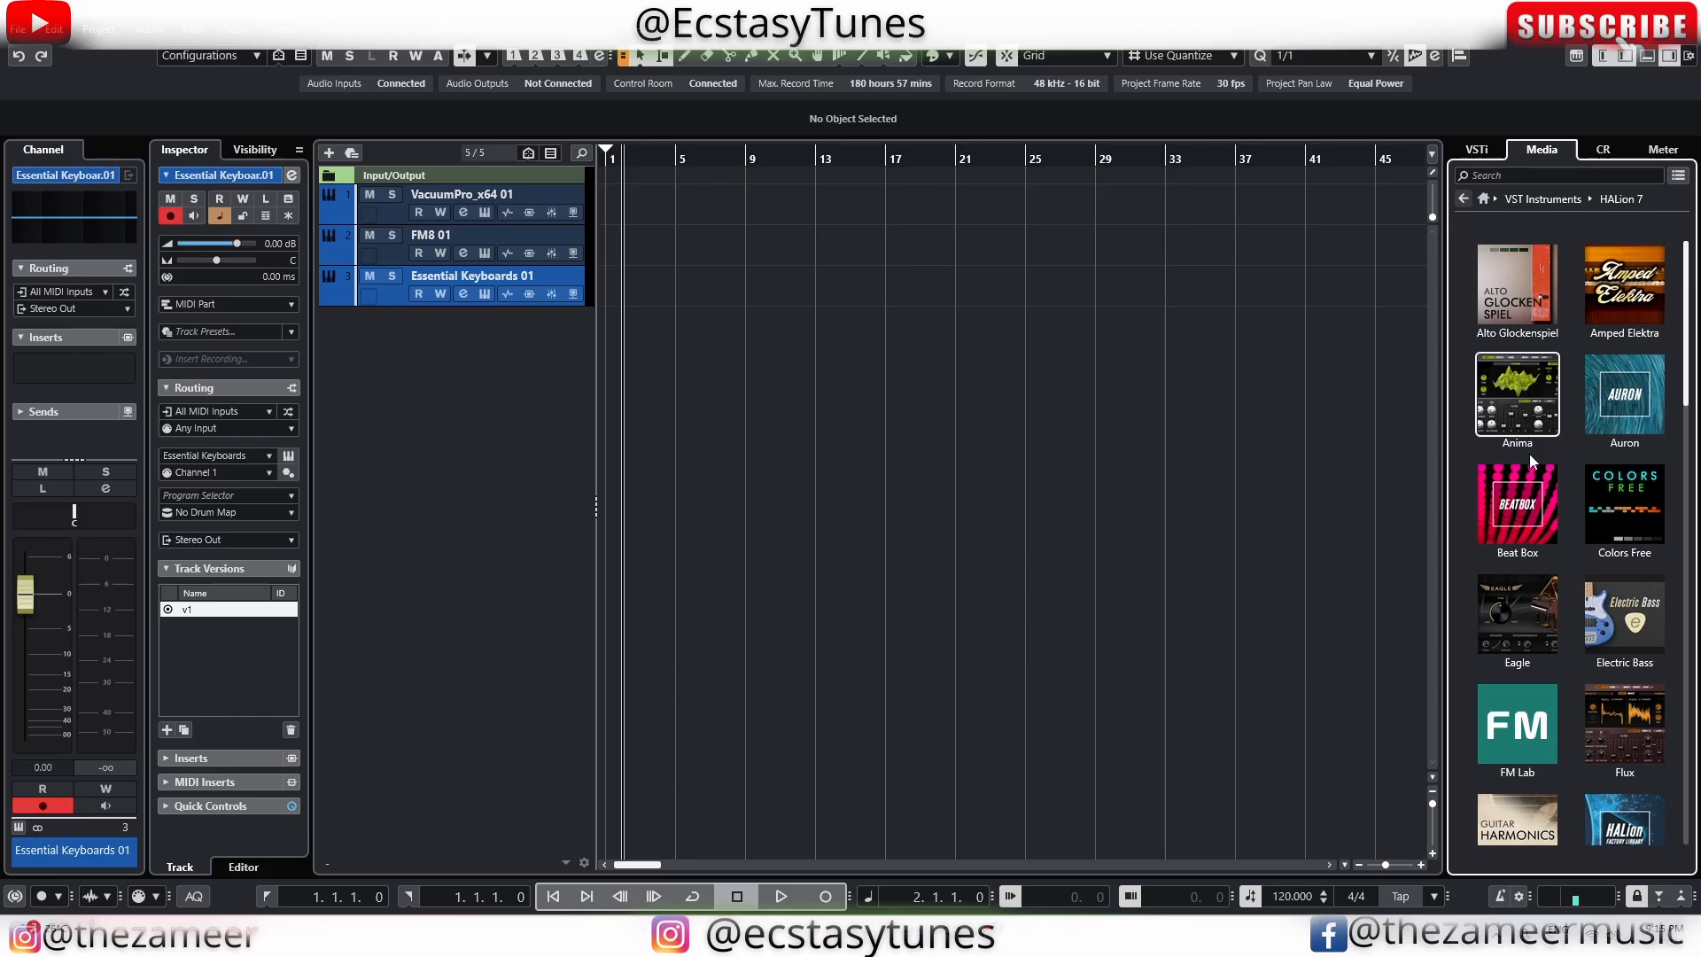
Preview the Alto Glockenspiel preset from HALion 7's Alto Glockenspiel library and add it to the project as a new instrument track
left_click(1523, 289)
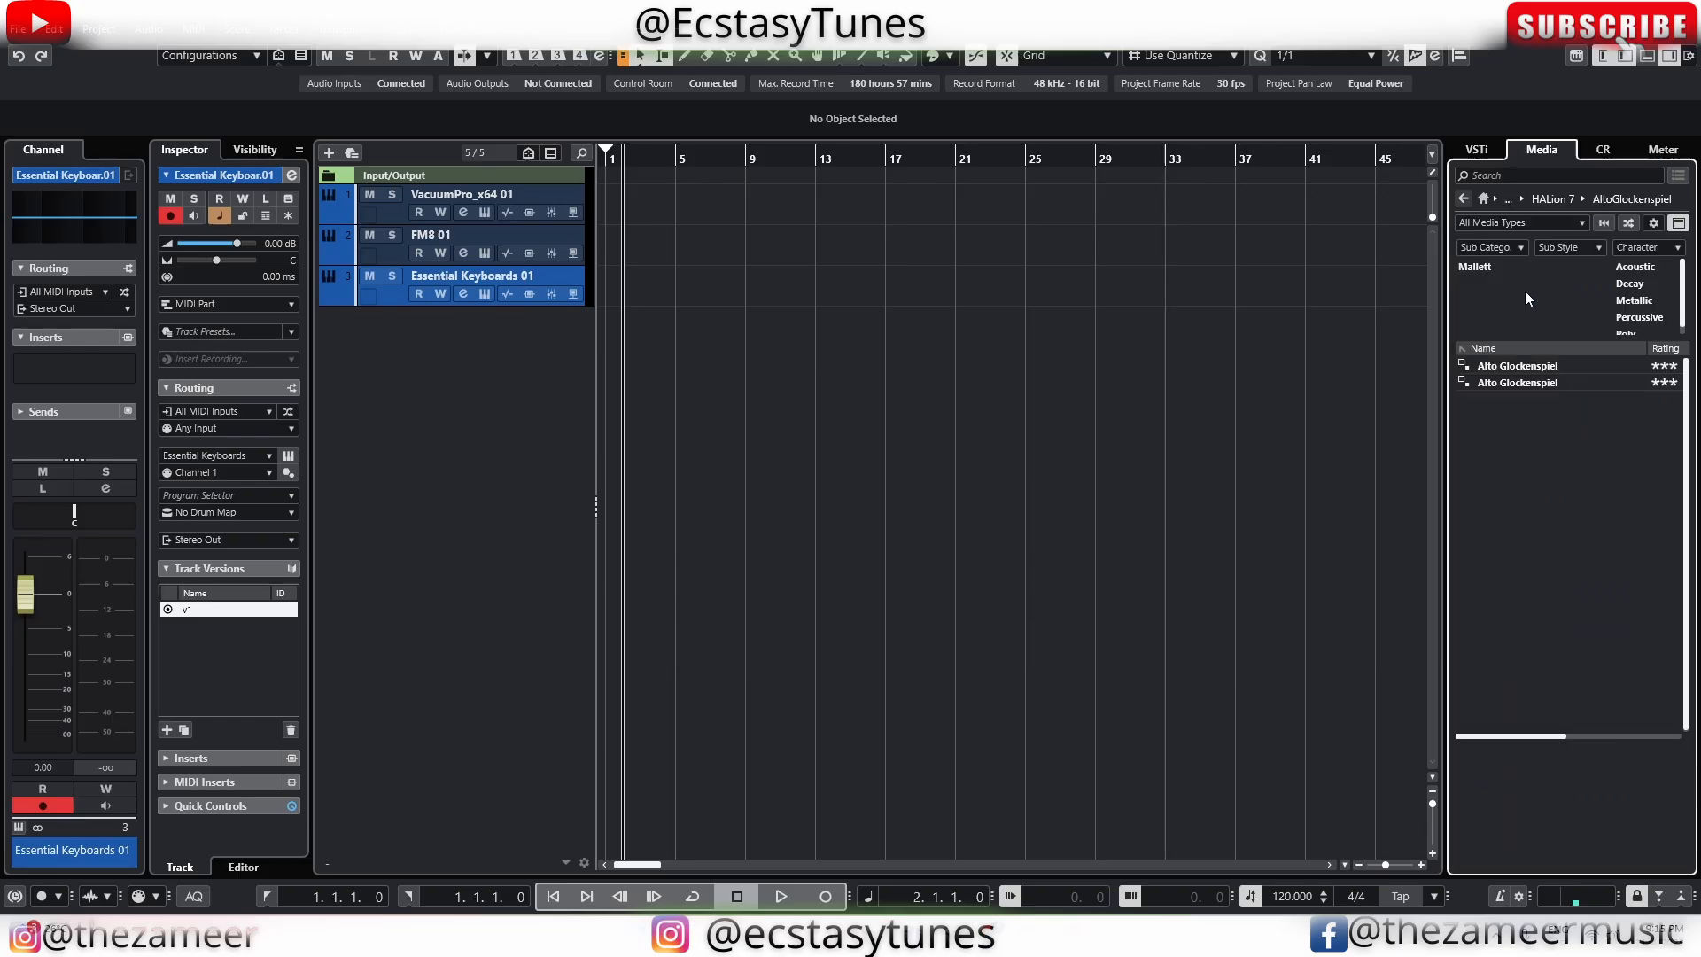
double_click(1557, 383)
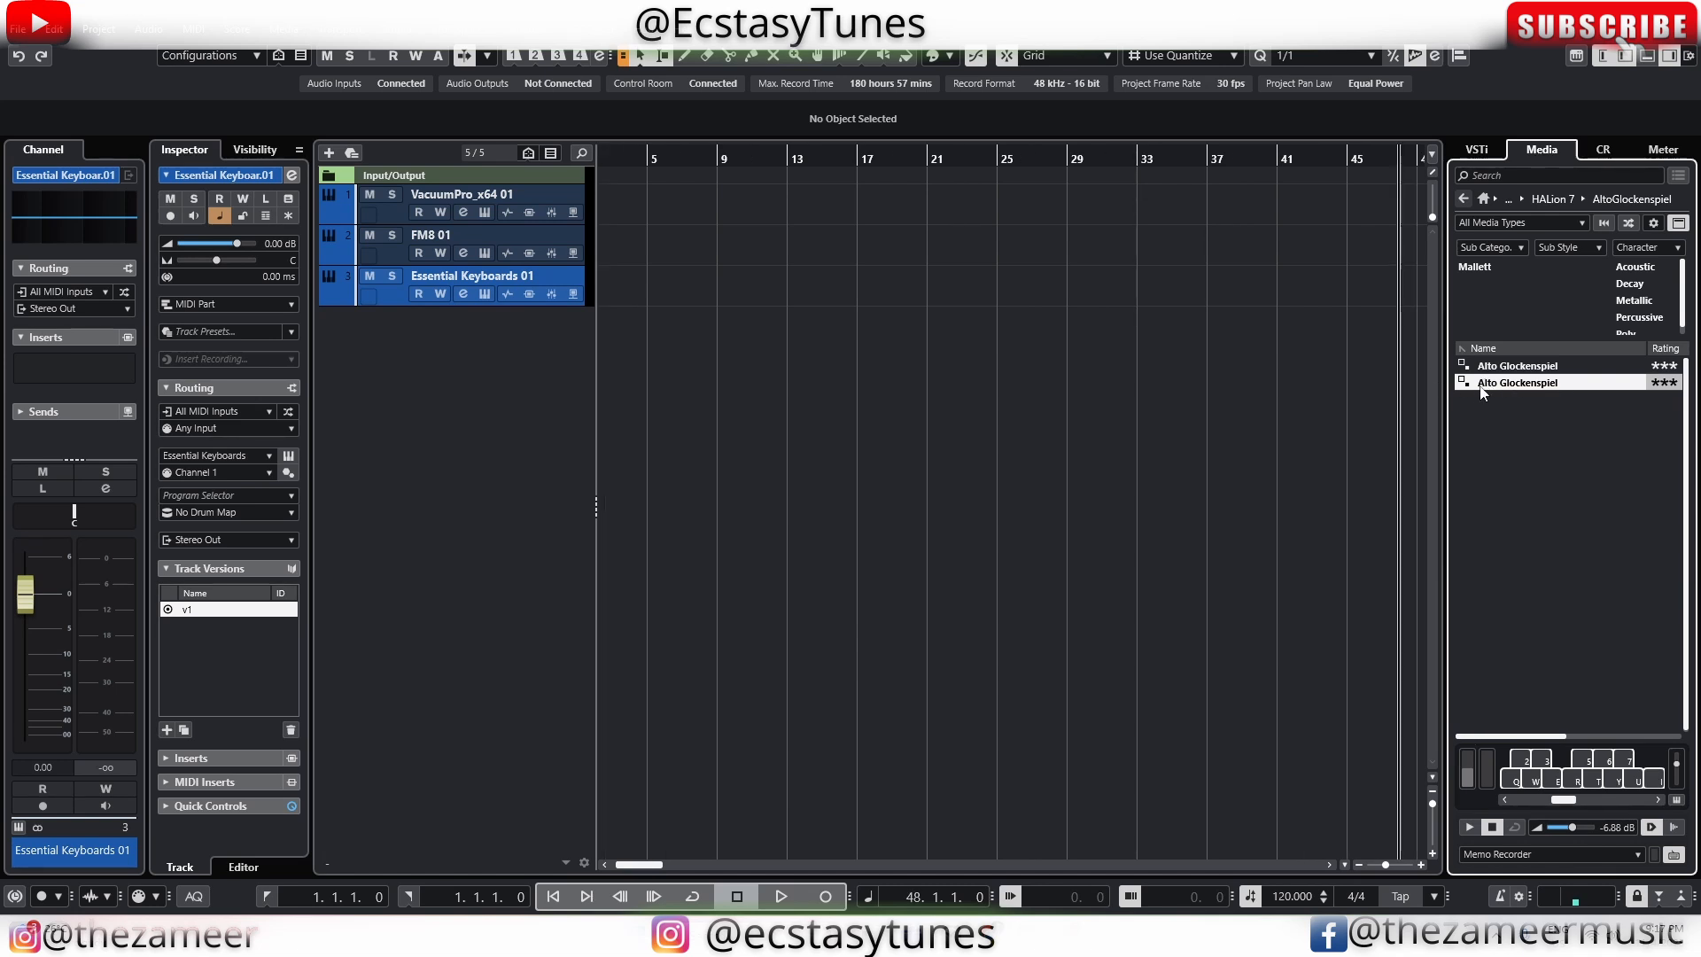
left_click_drag(1474, 387, 667, 339)
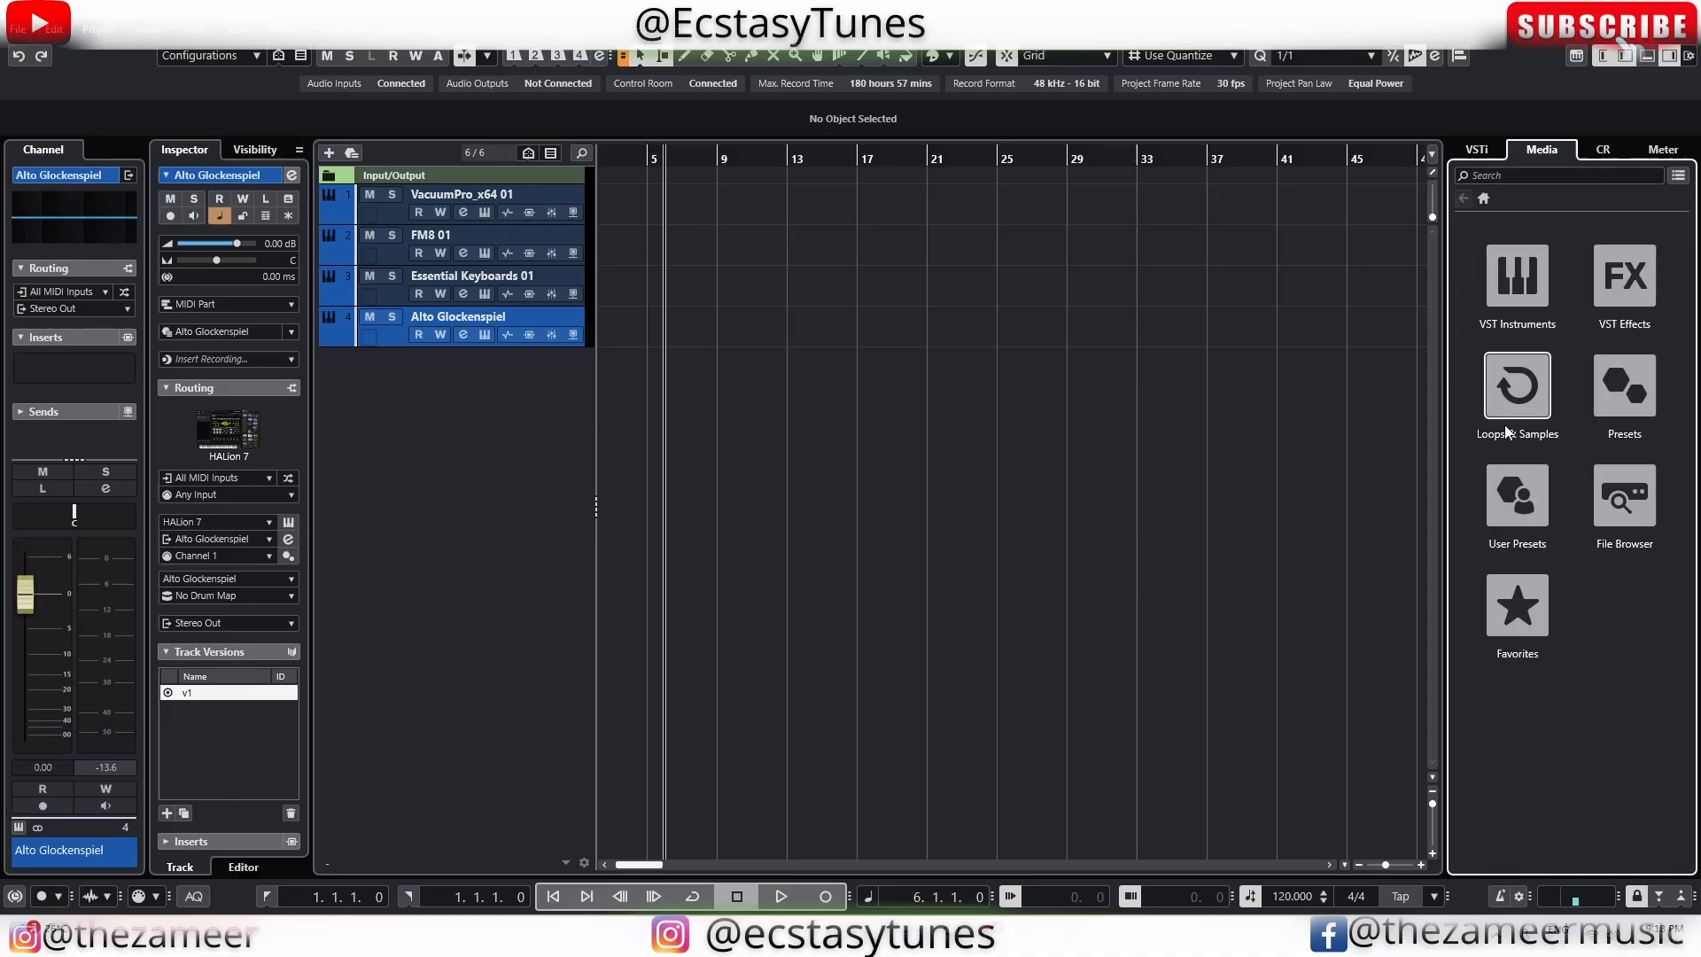
Open the Eagle library of HALion 7 from the FAV instrument collection
left_click(1523, 302)
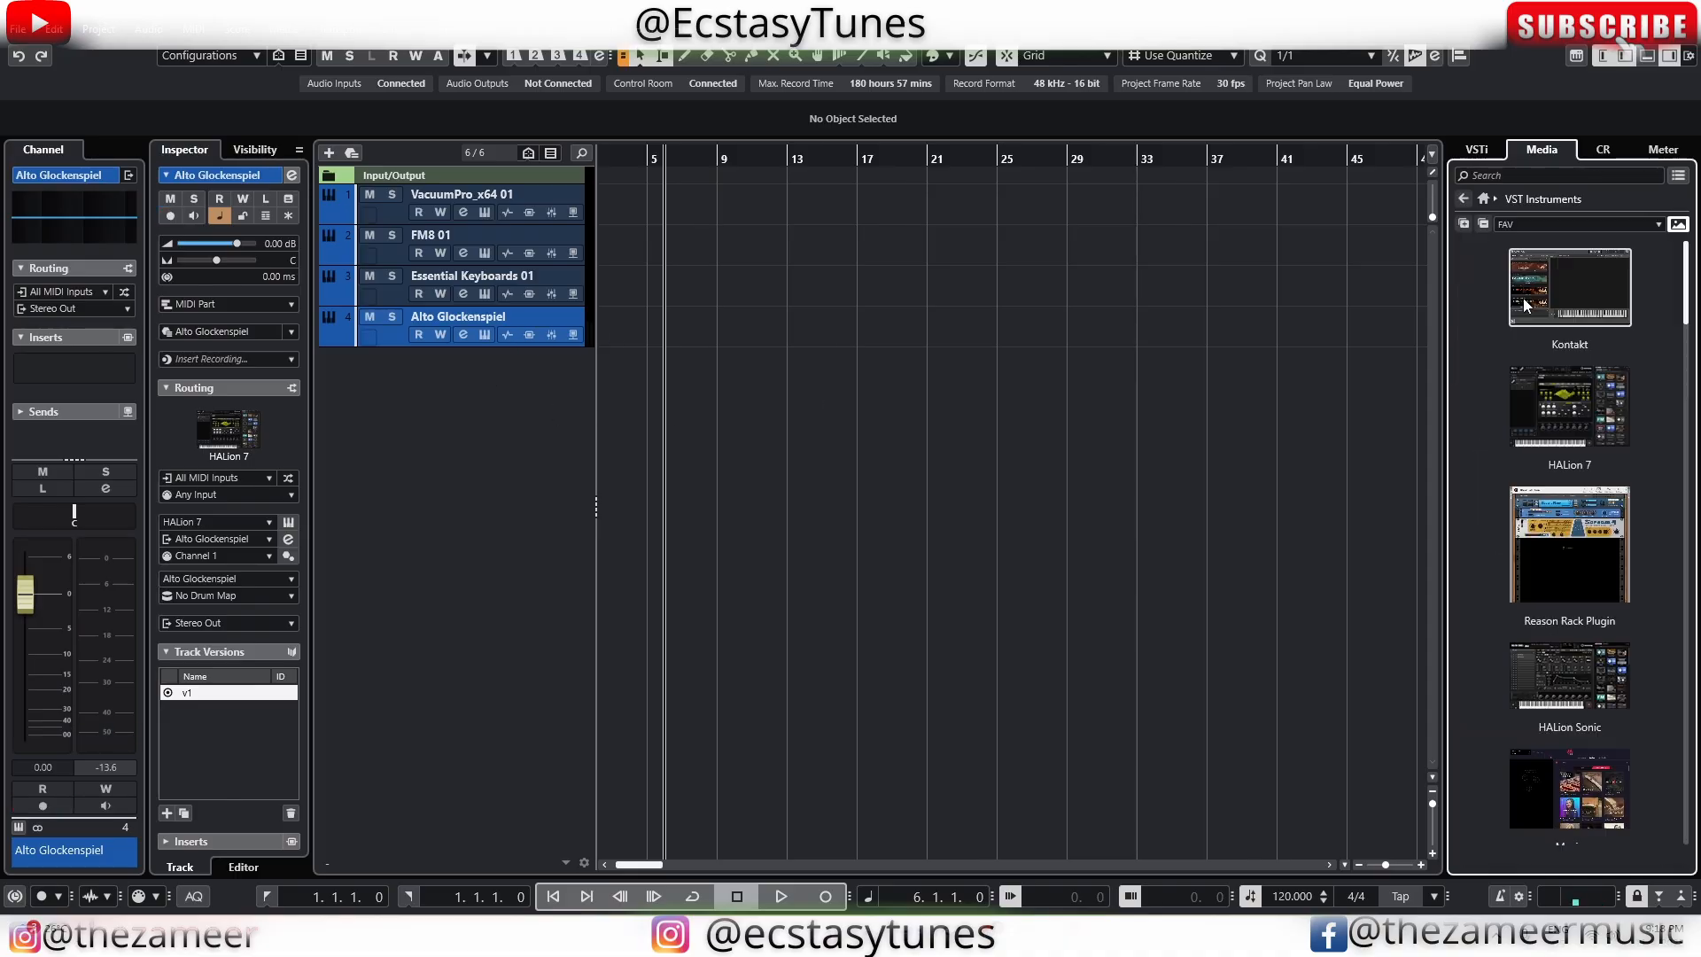
left_click(1615, 440)
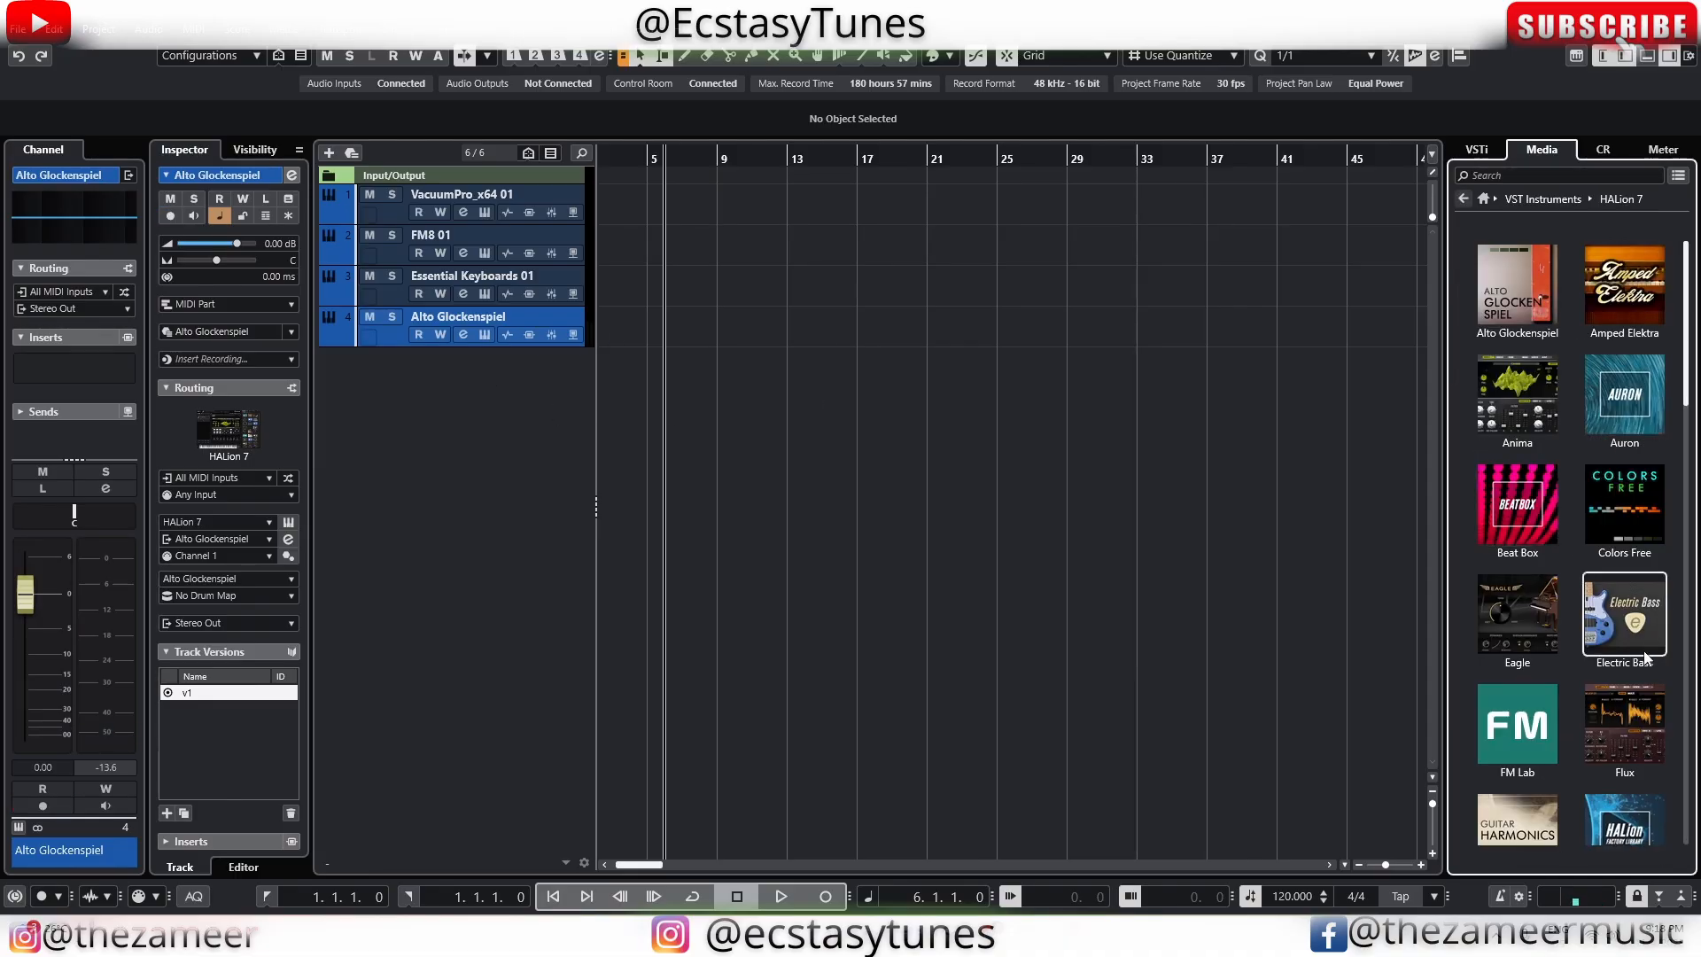
scroll(1644, 651, "down", 1)
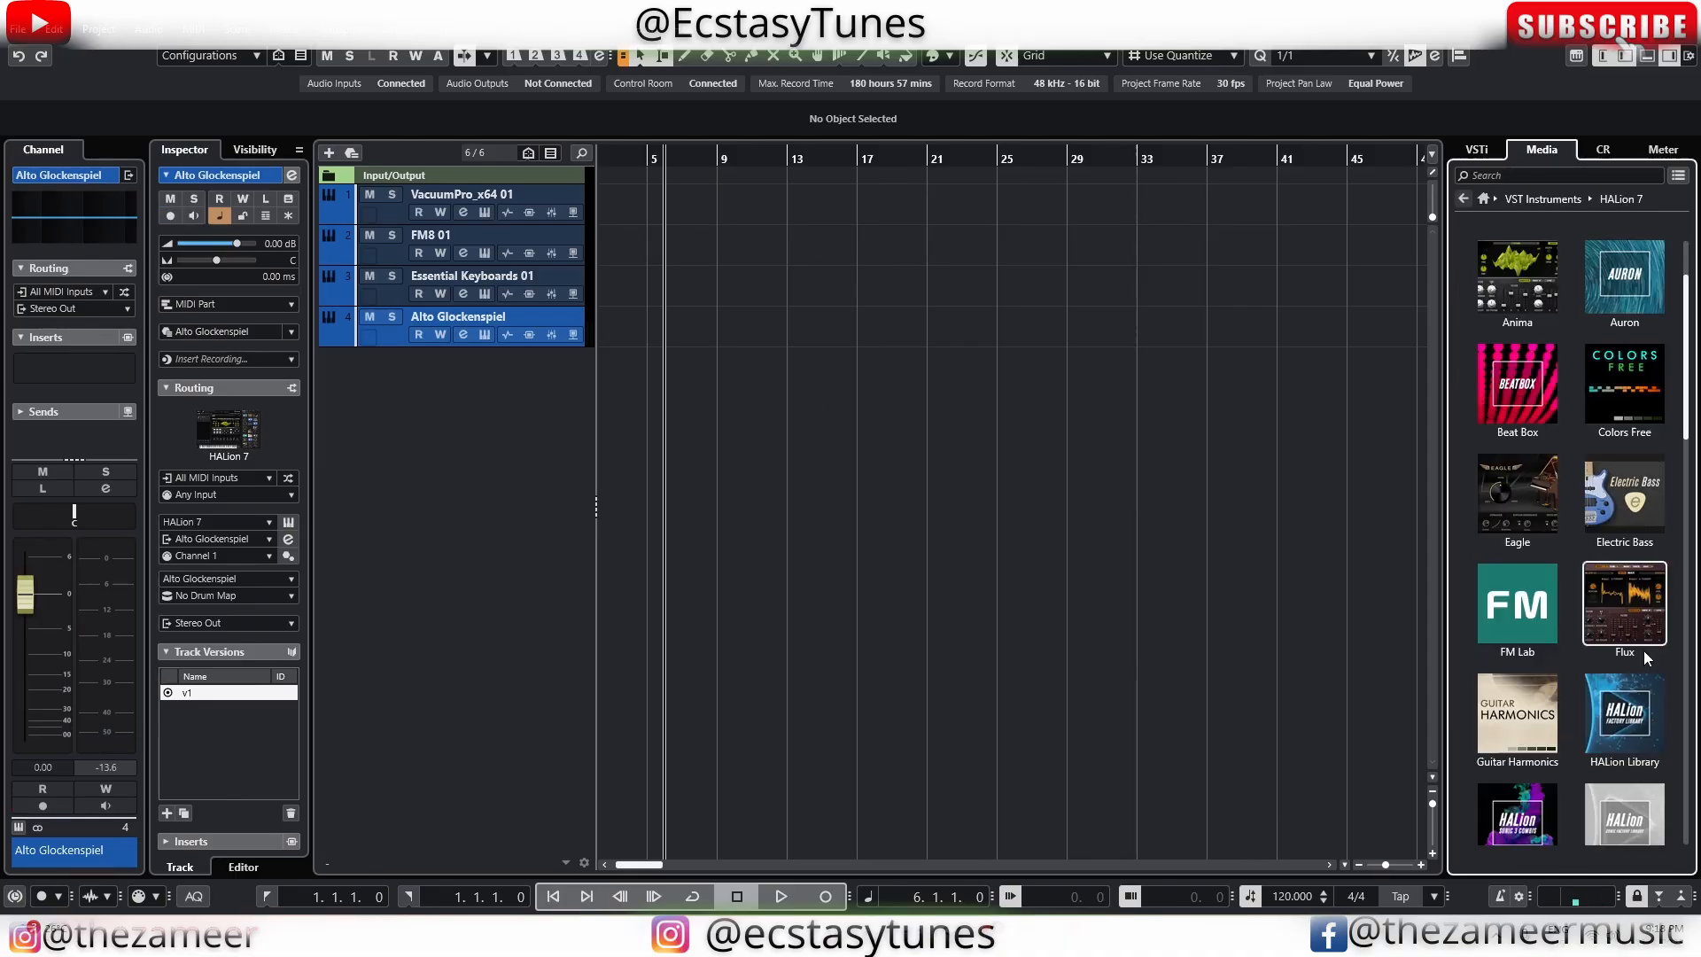
left_click(1528, 509)
Audition Eagle presets such as Dream Up, Gentleman, Init Eagle, Lost In Feelings, Lovingly Warm, Play That Jazz and PsychedeliKeys
left_click(1565, 468)
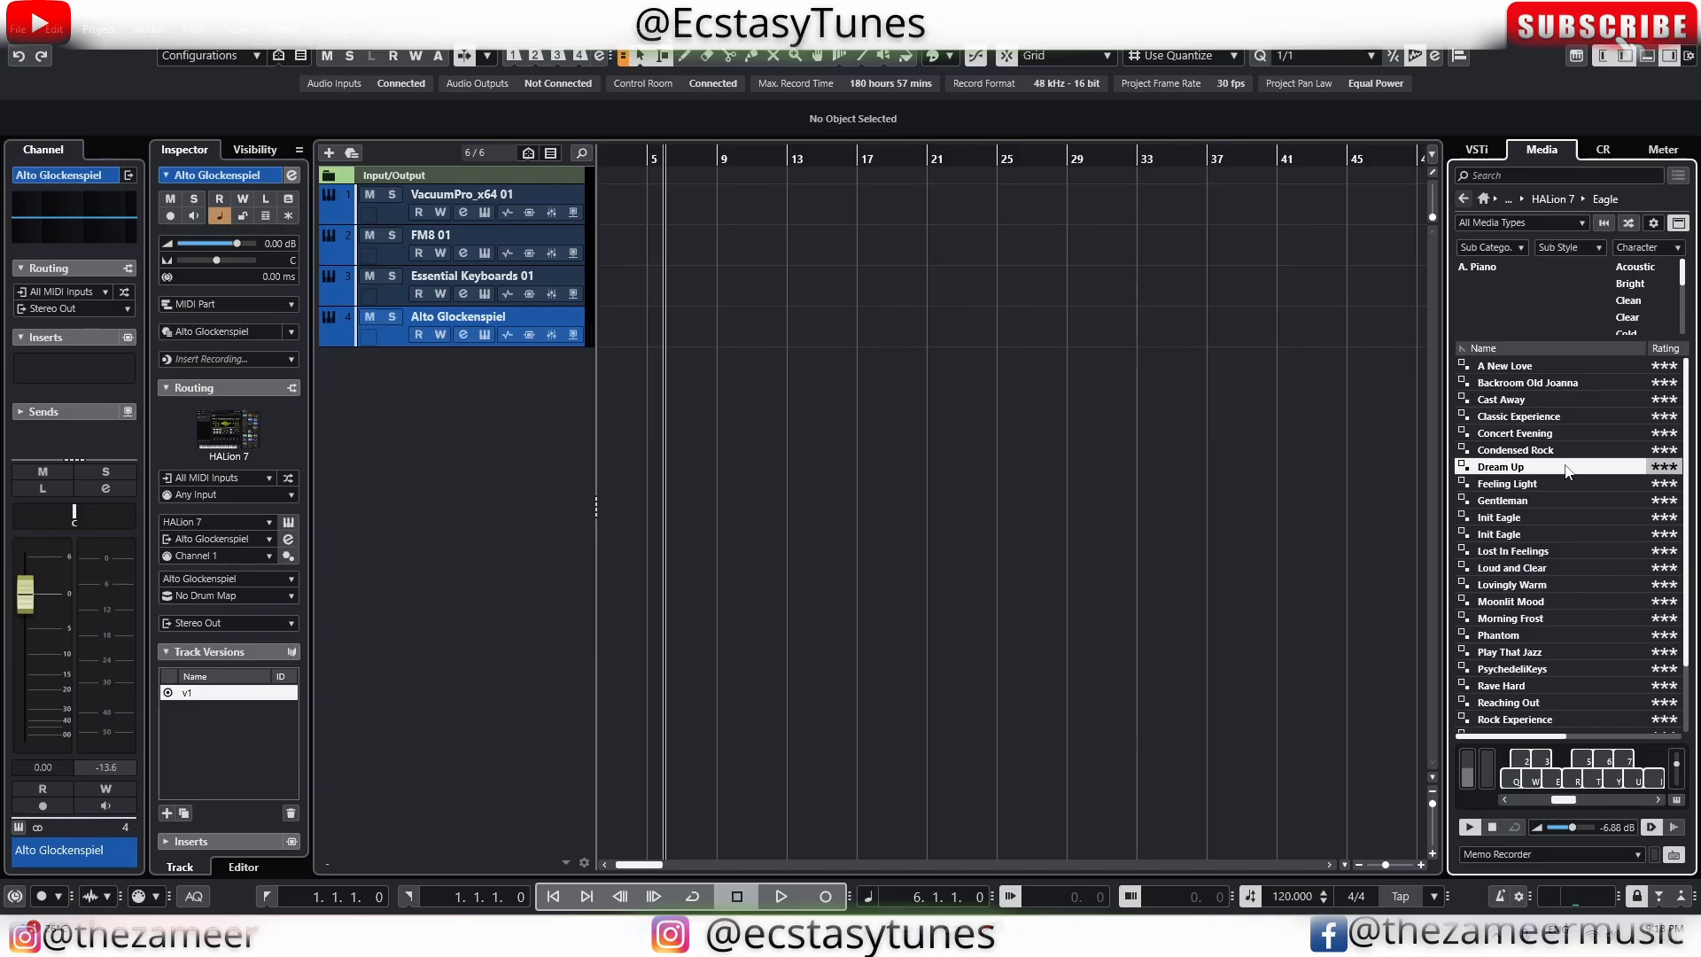
left_click(1510, 499)
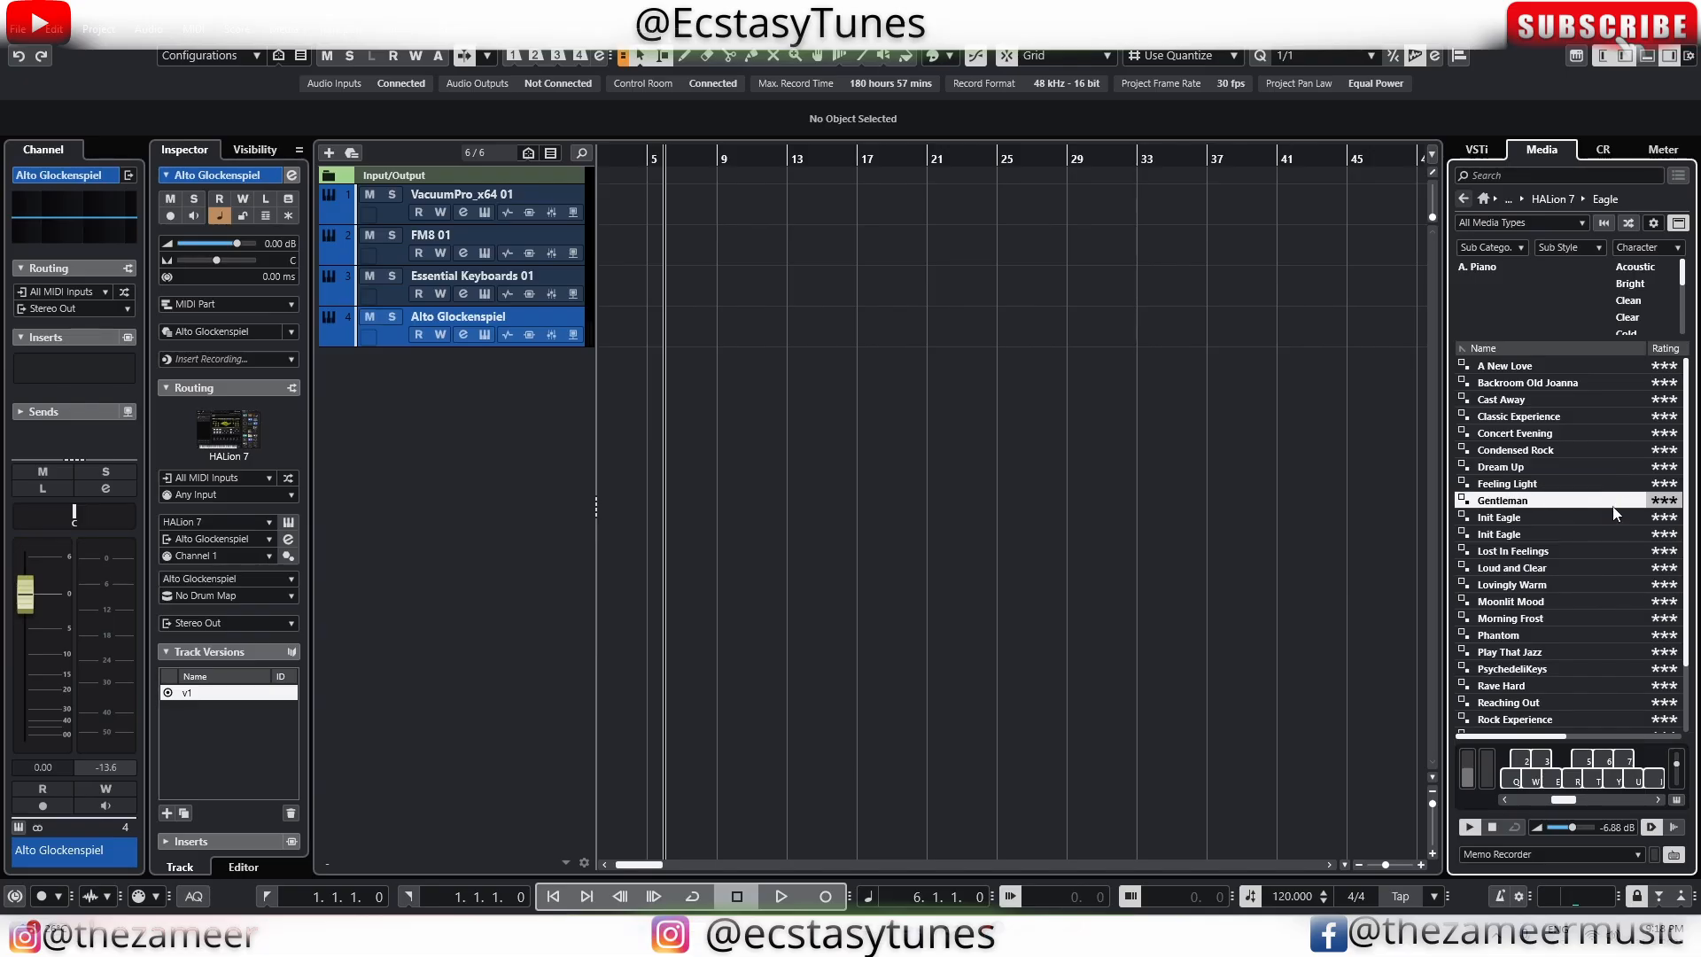
left_click(1492, 829)
left_click(1505, 518)
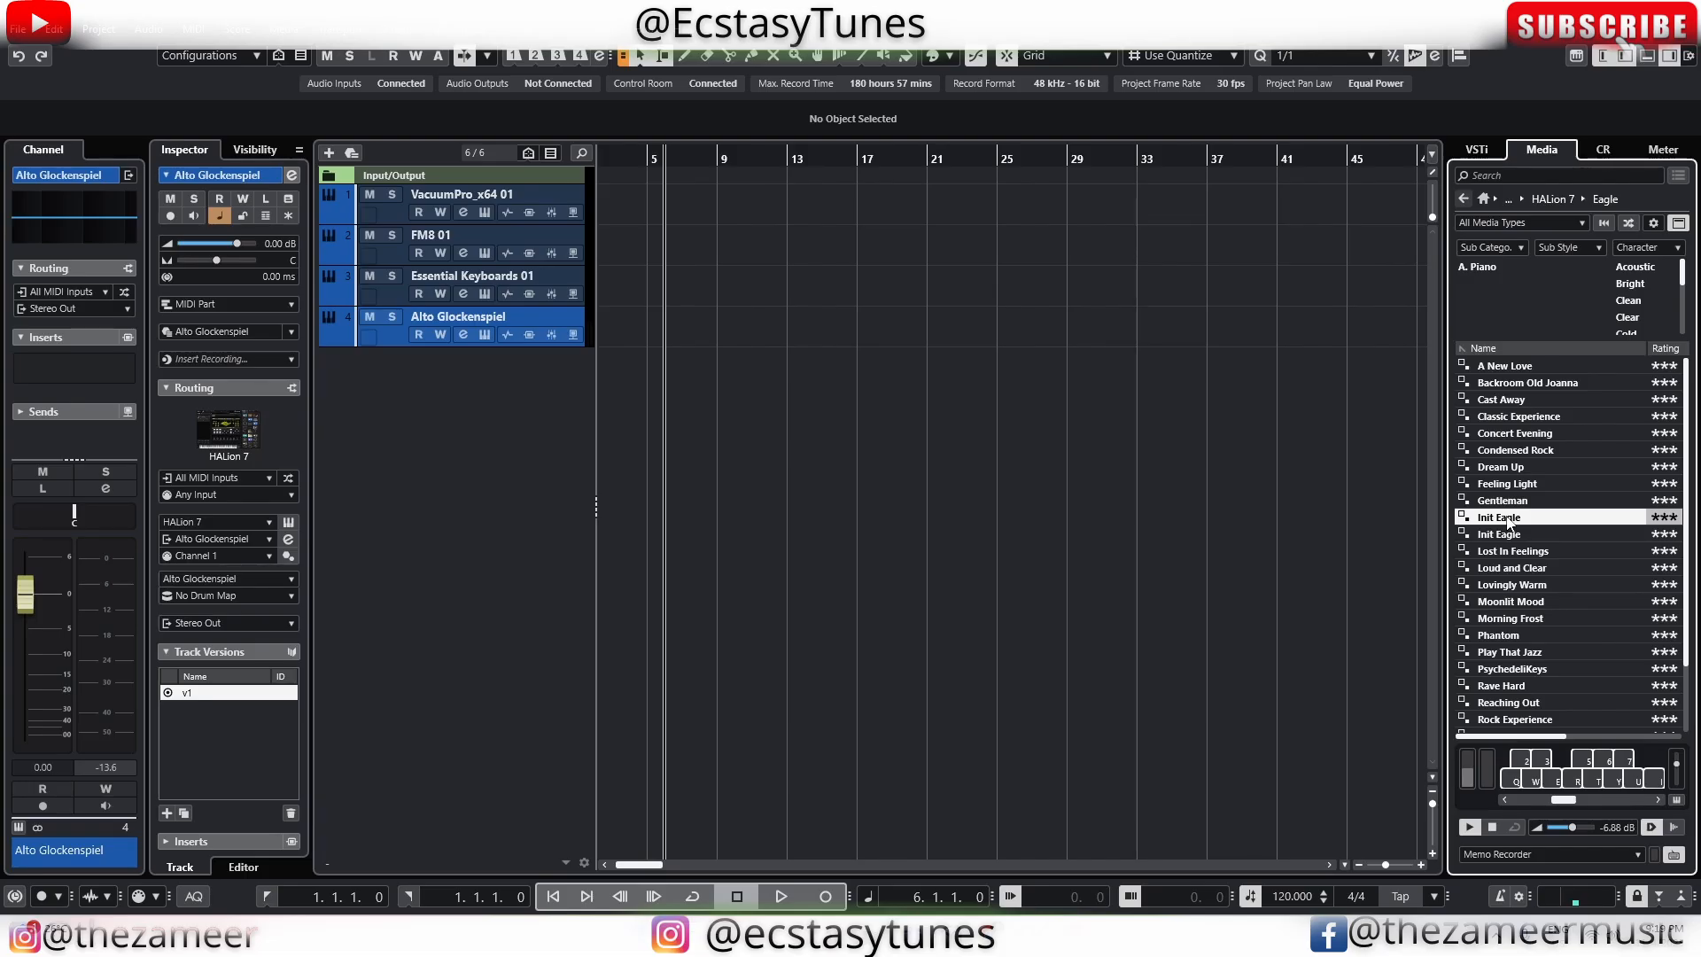
left_click(1510, 550)
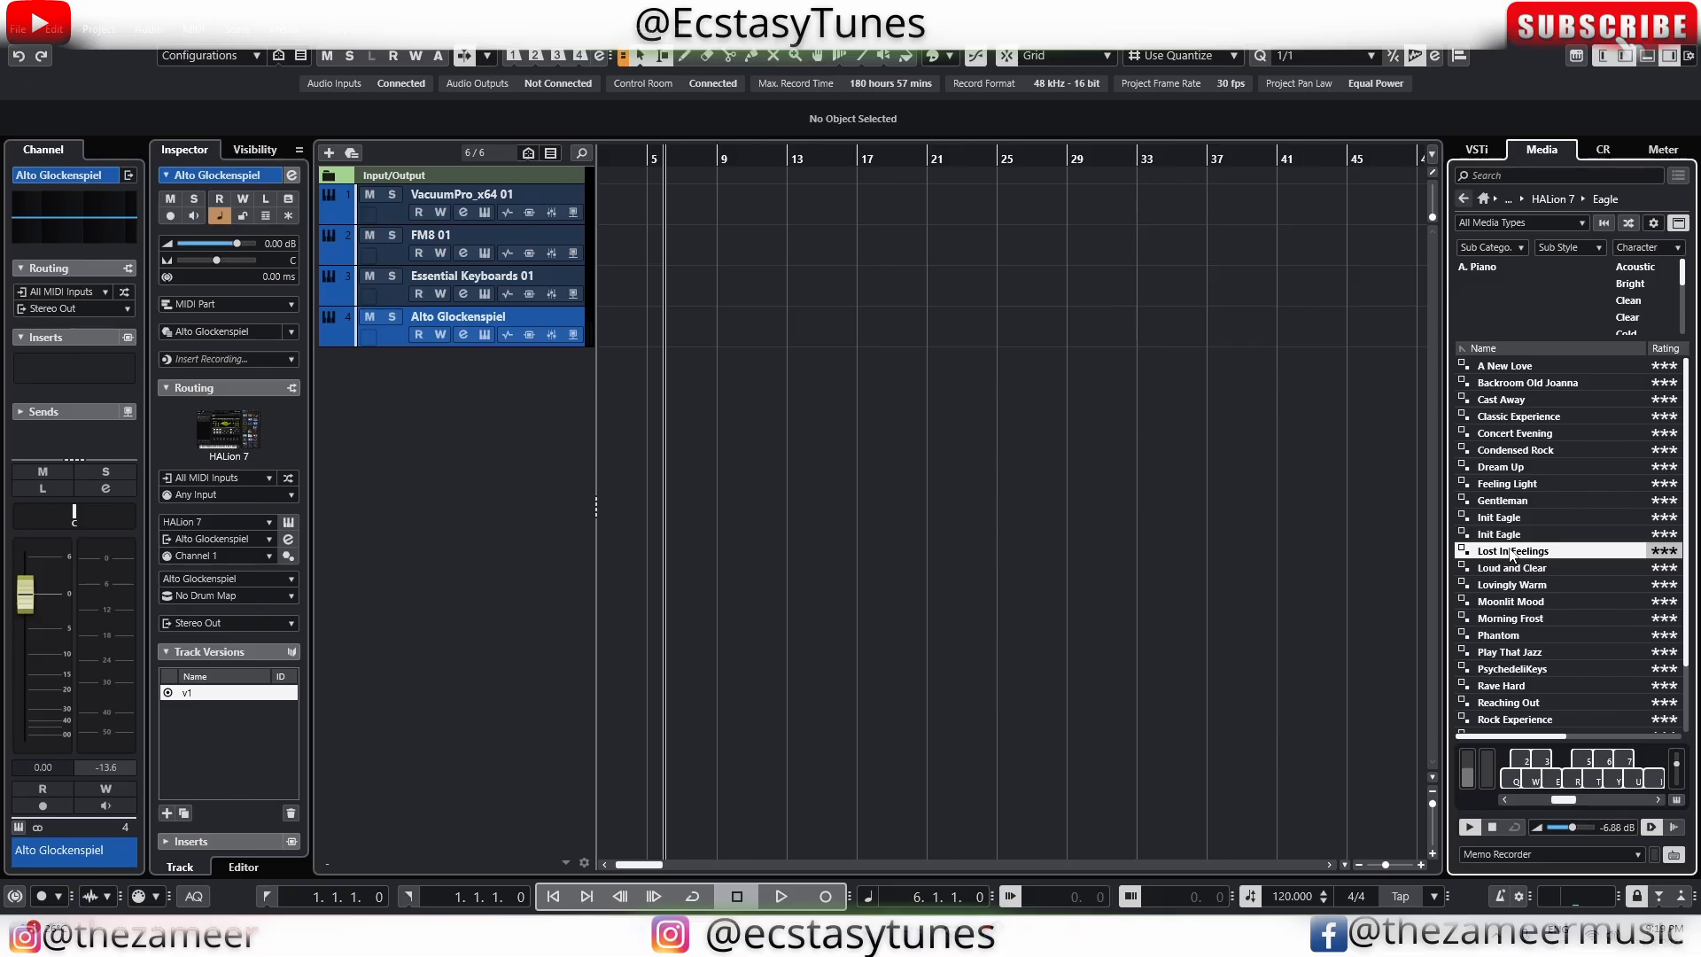
left_click(1514, 585)
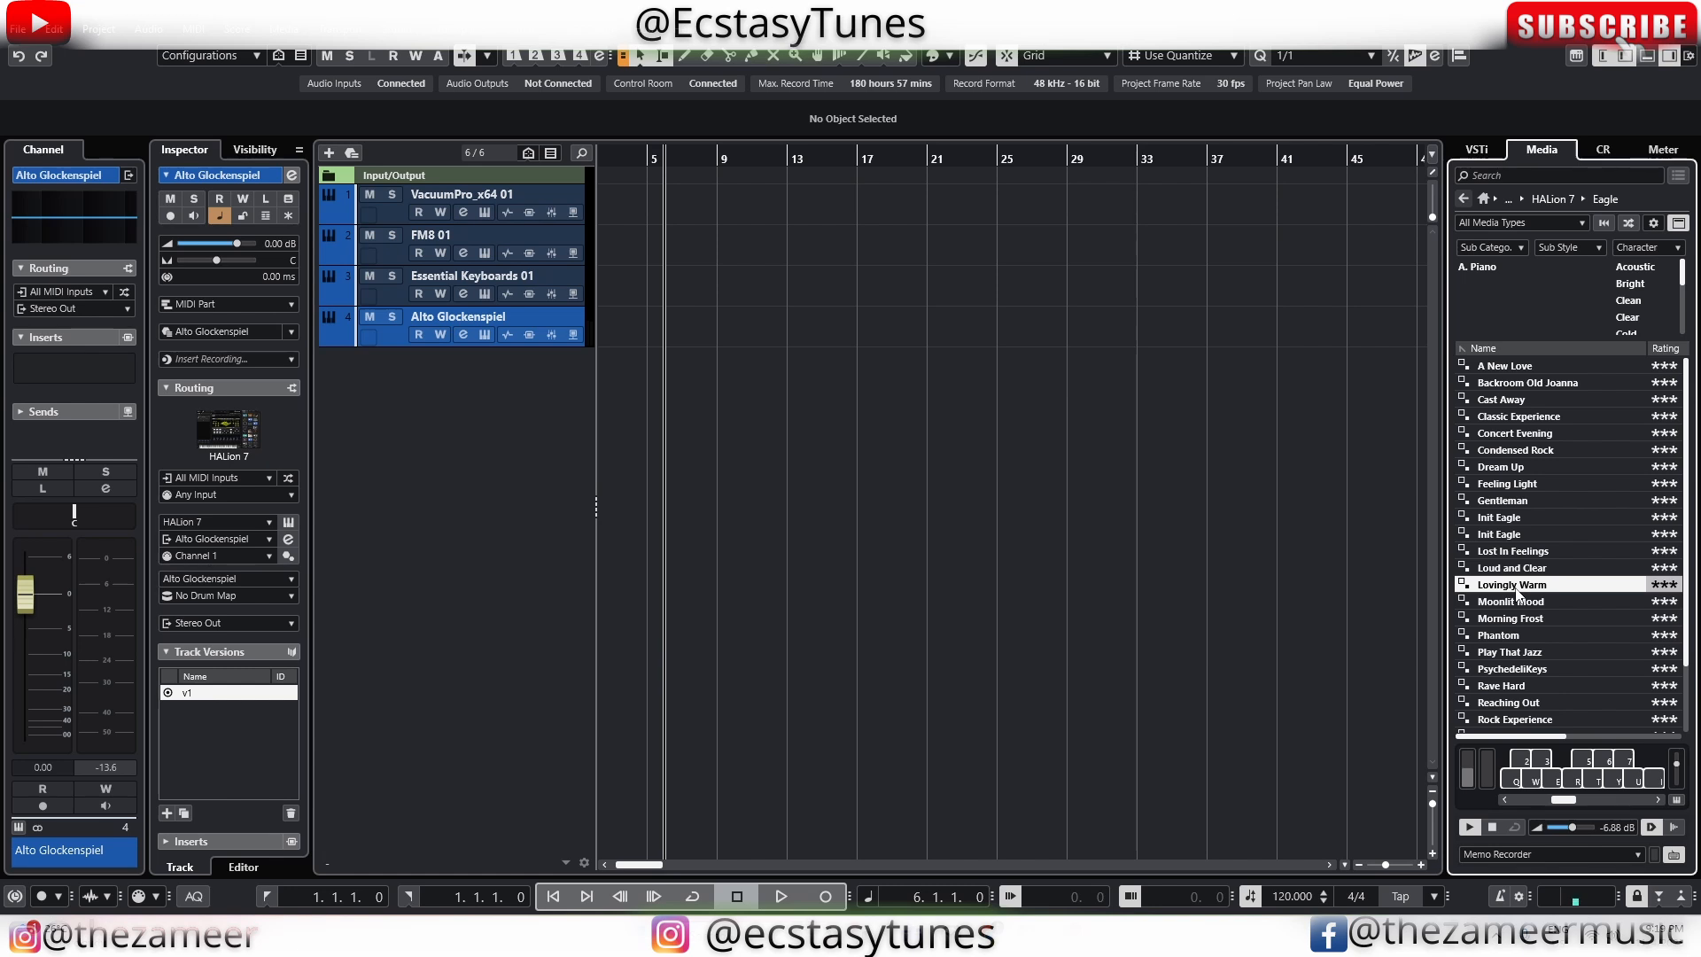
left_click(1515, 655)
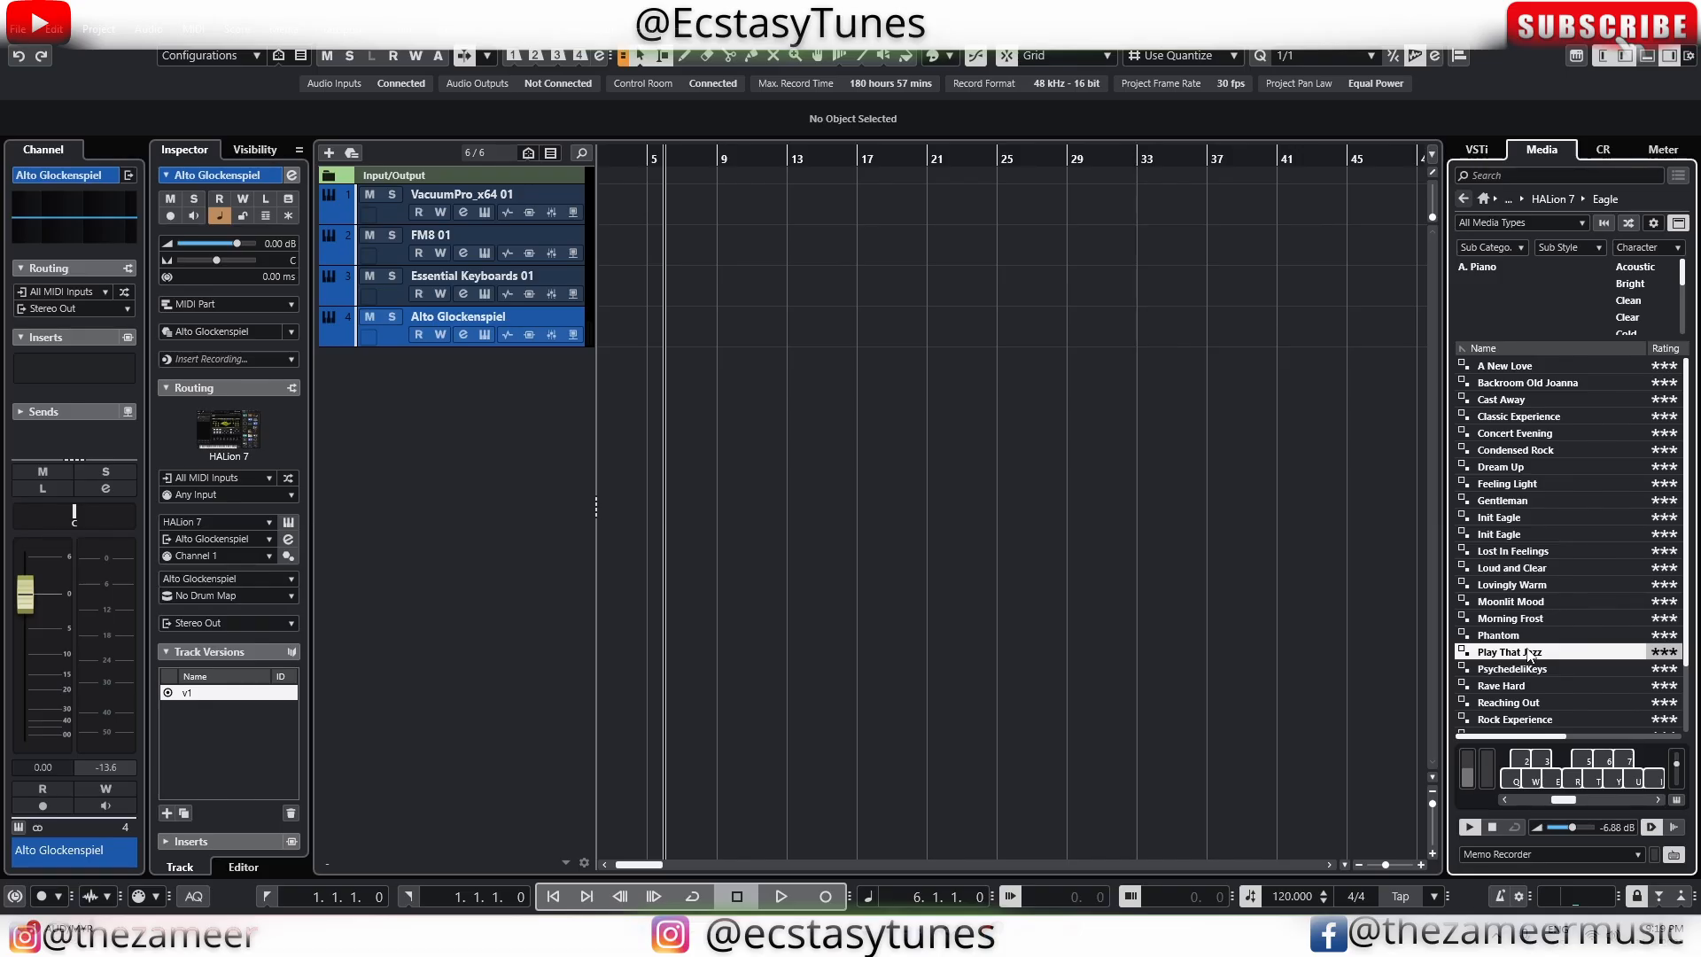
left_click(1522, 677)
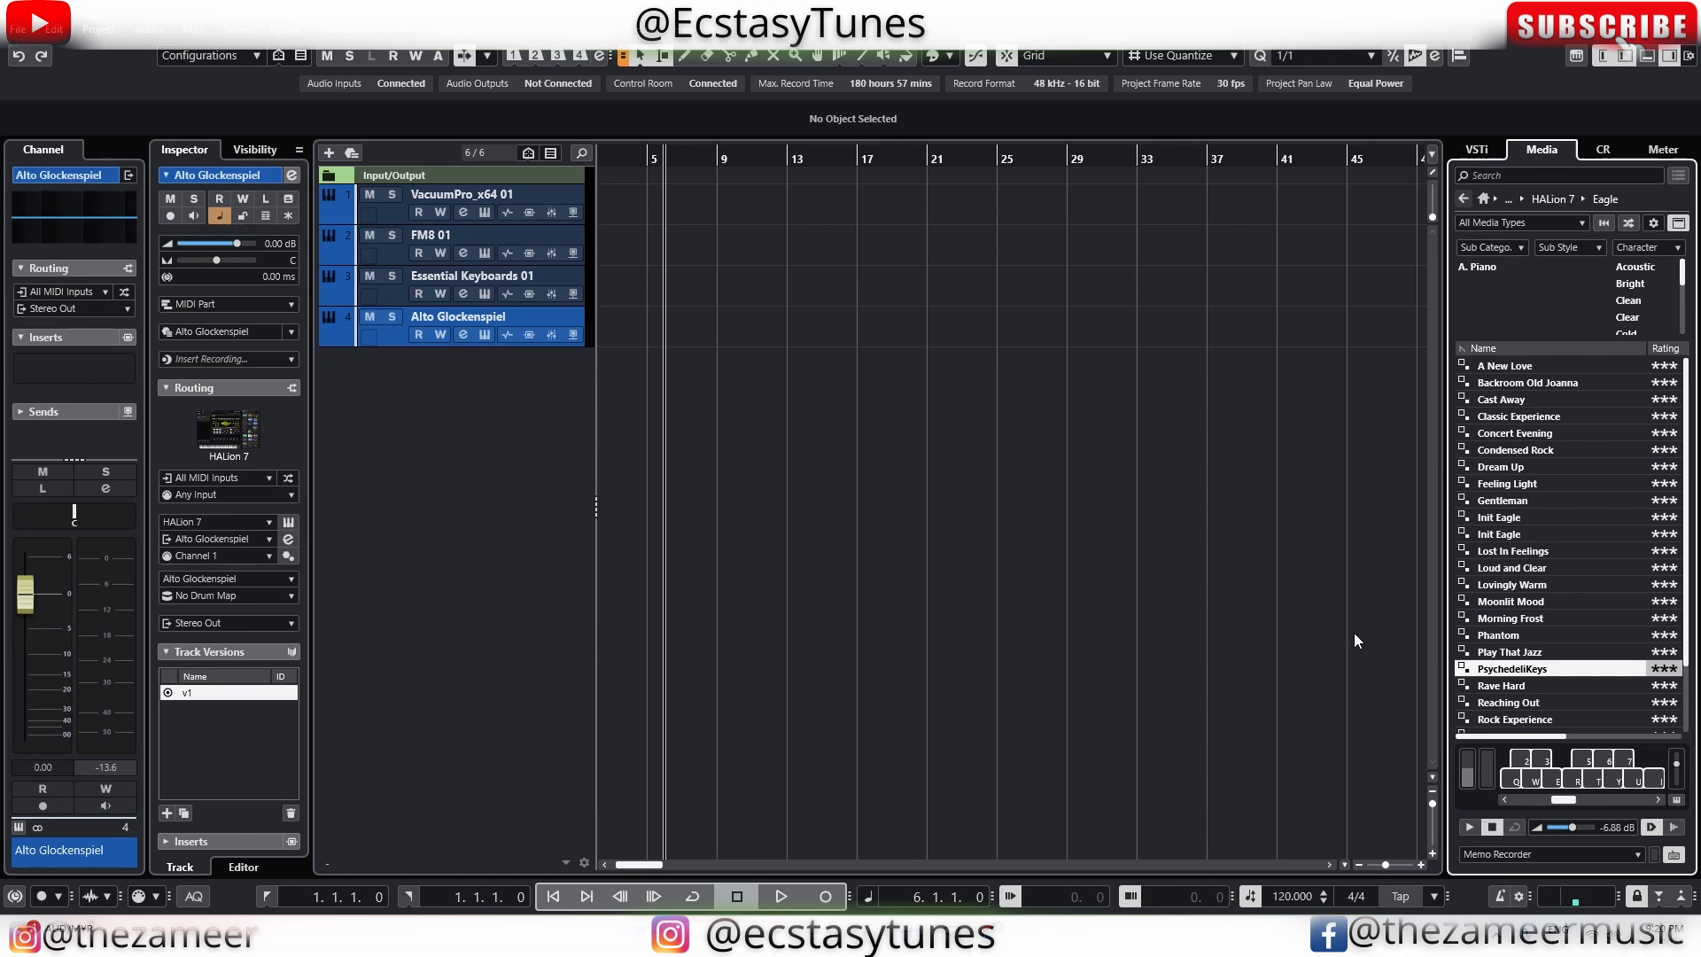
Leave the preset libraries and load Amped Elektra's Bottled Message into the second slot of the Alto Glockenspiel track's HALion 7
left_click(1464, 199)
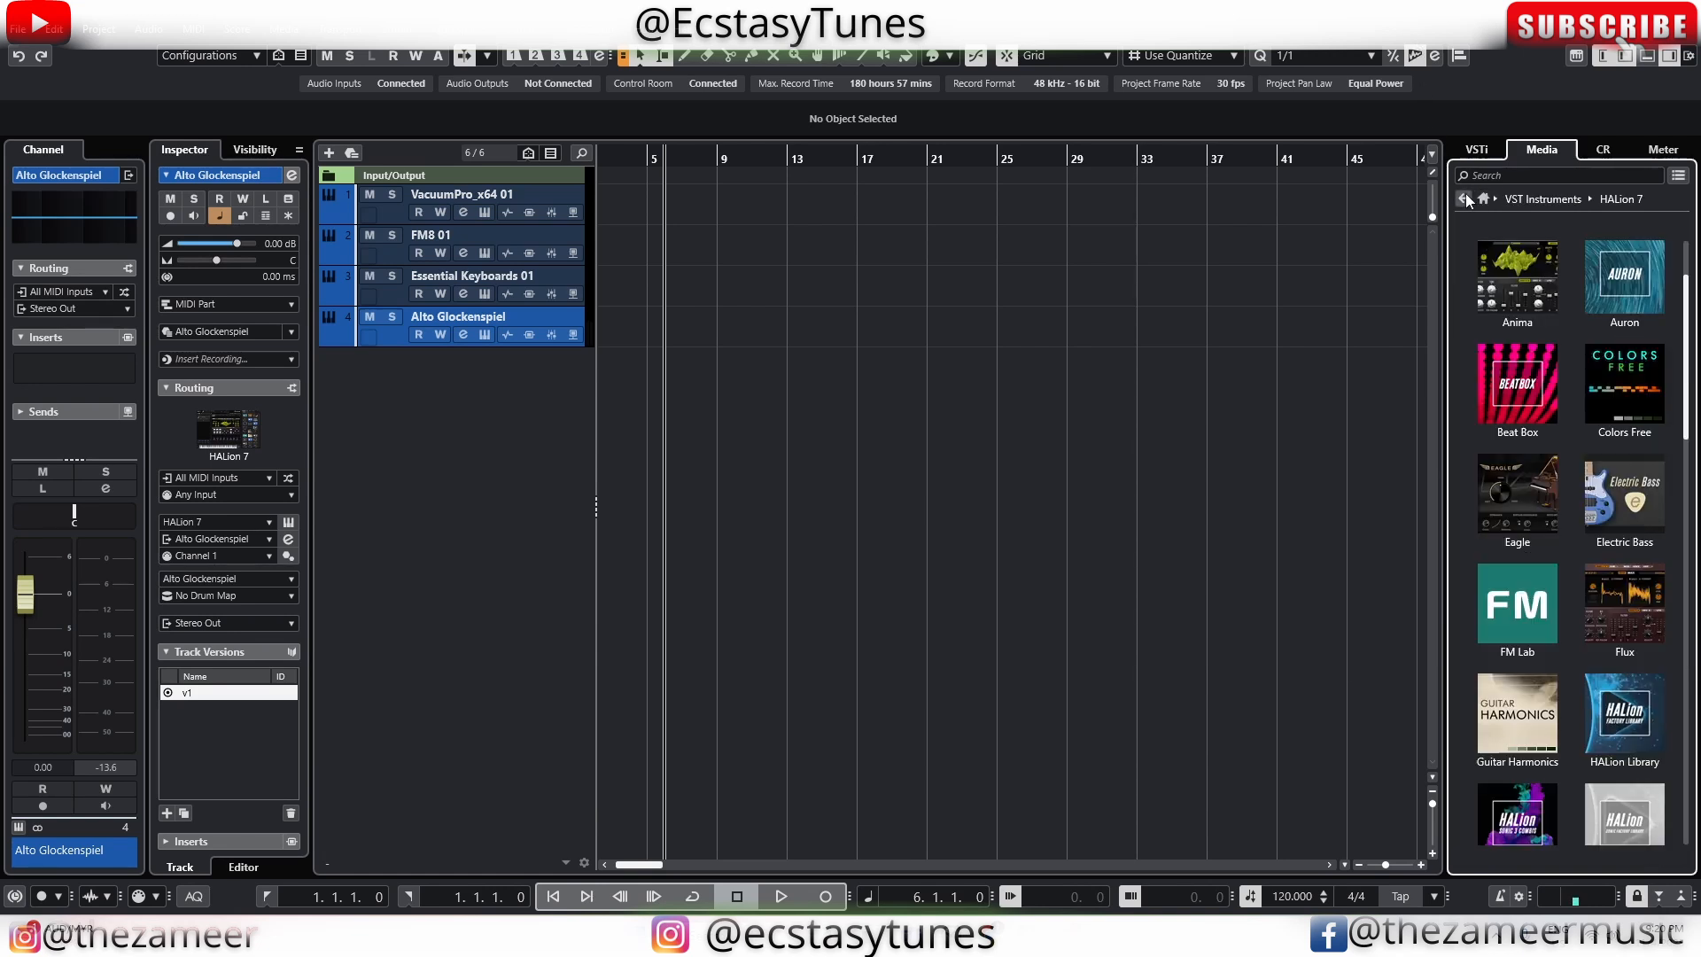
left_click(1466, 200)
left_click(484, 335)
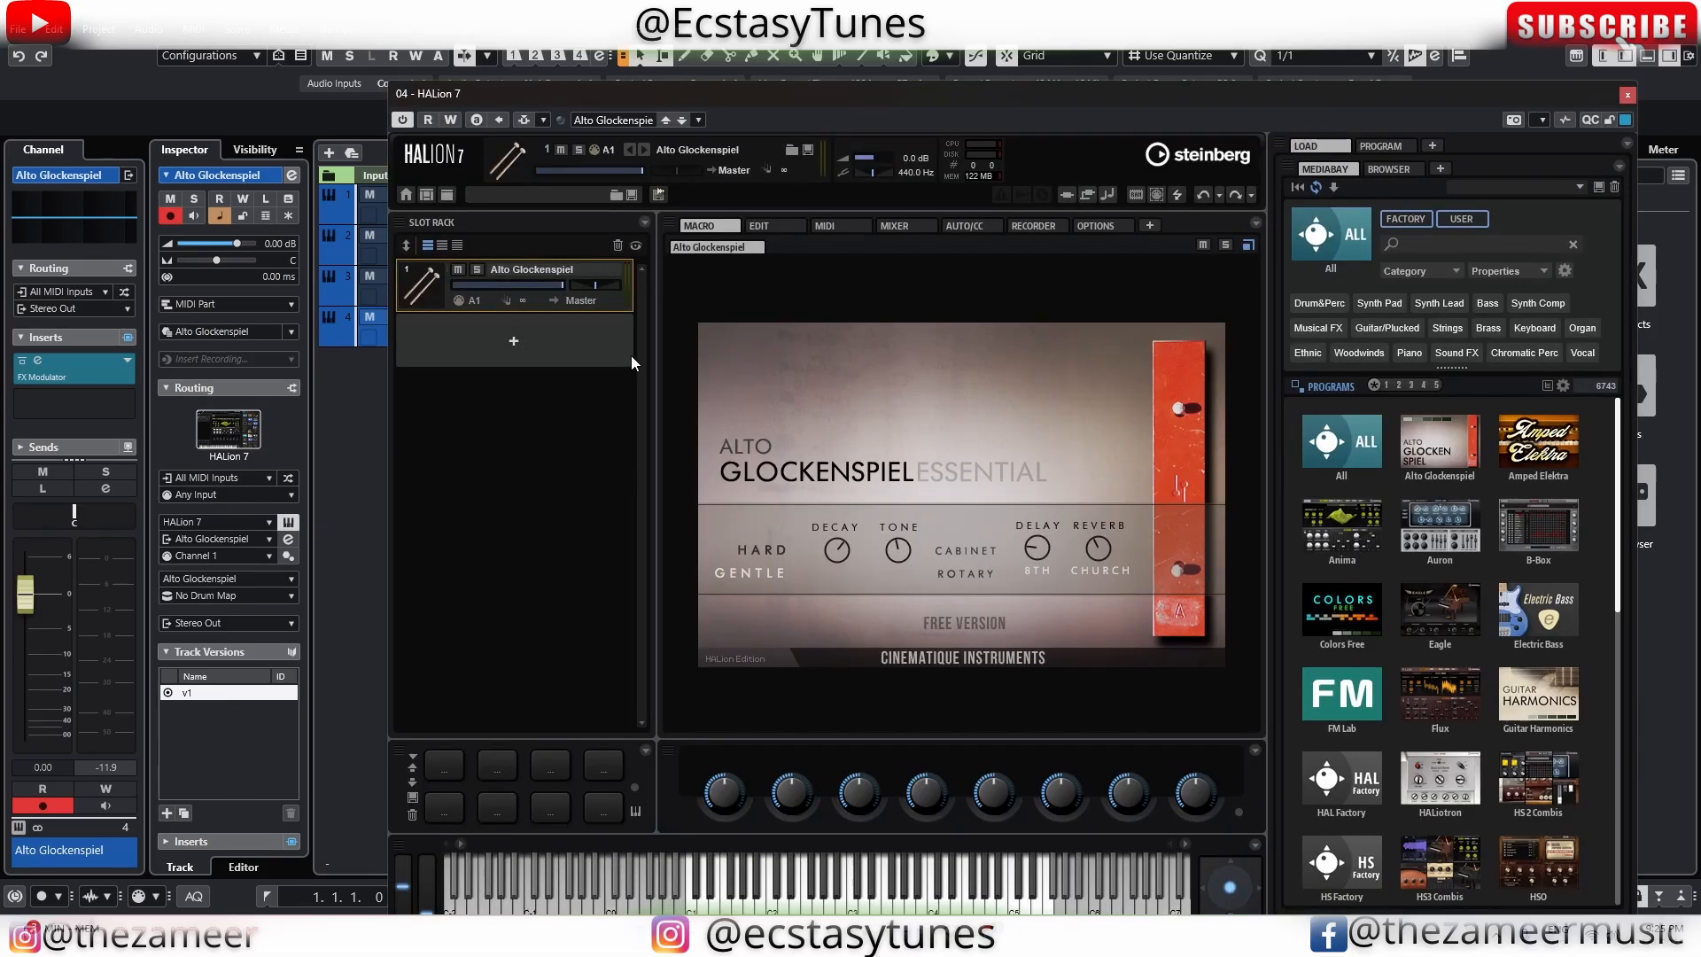
left_click(542, 342)
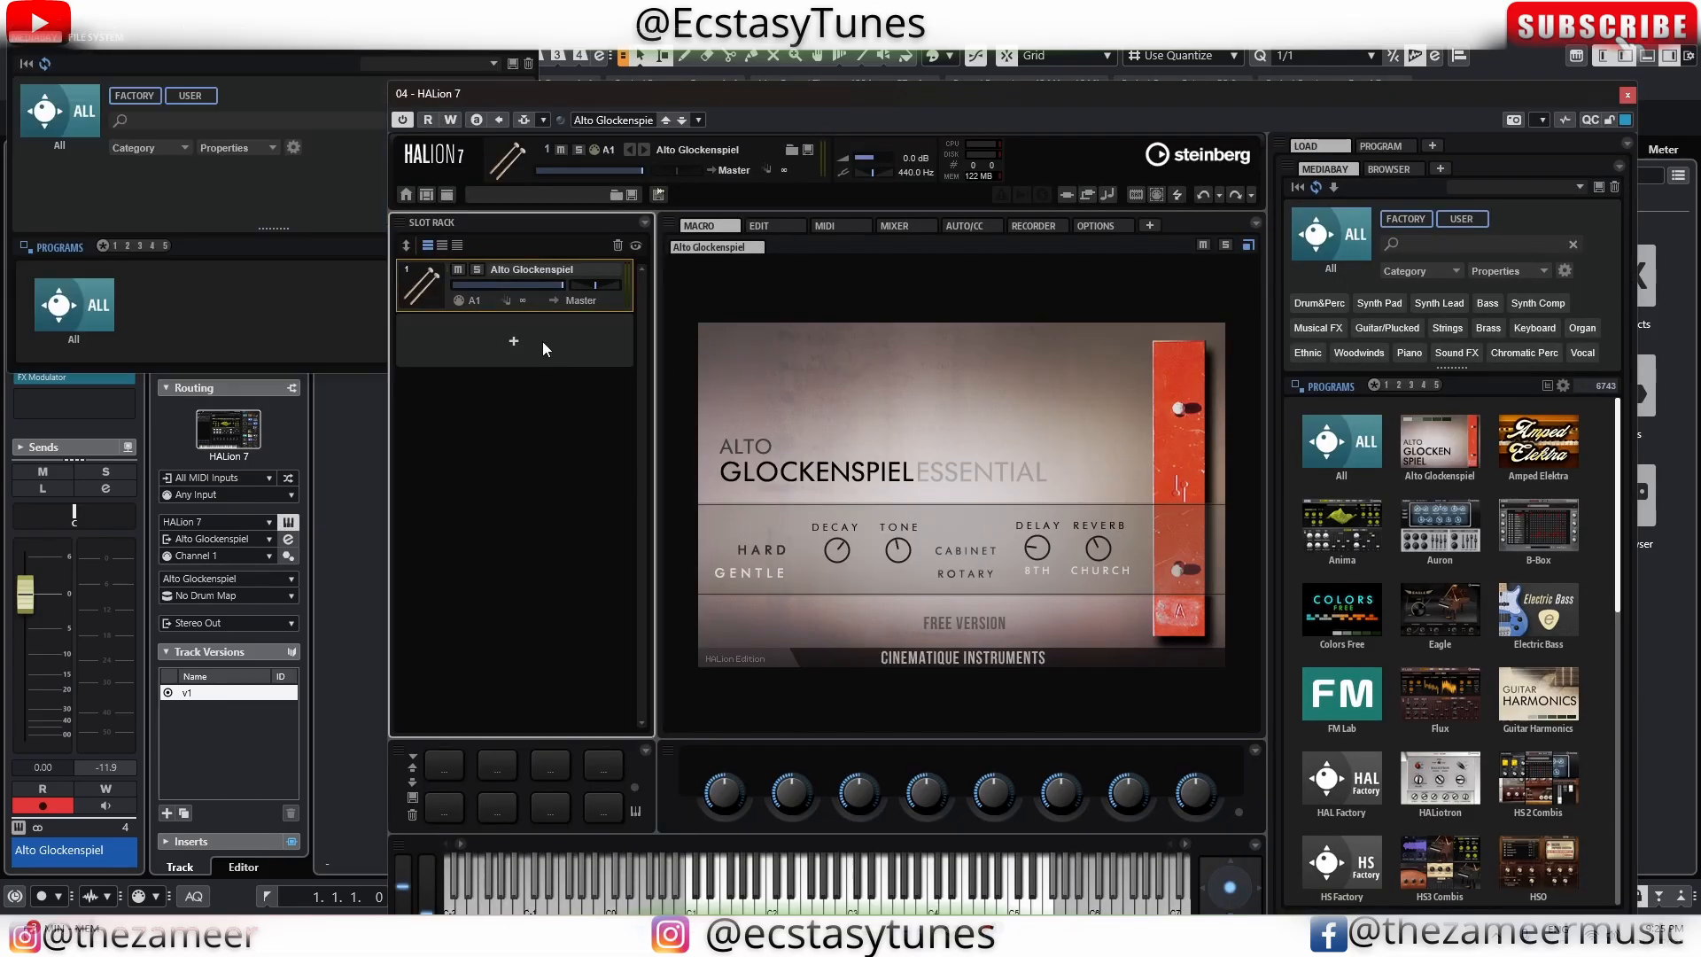
left_click(270, 306)
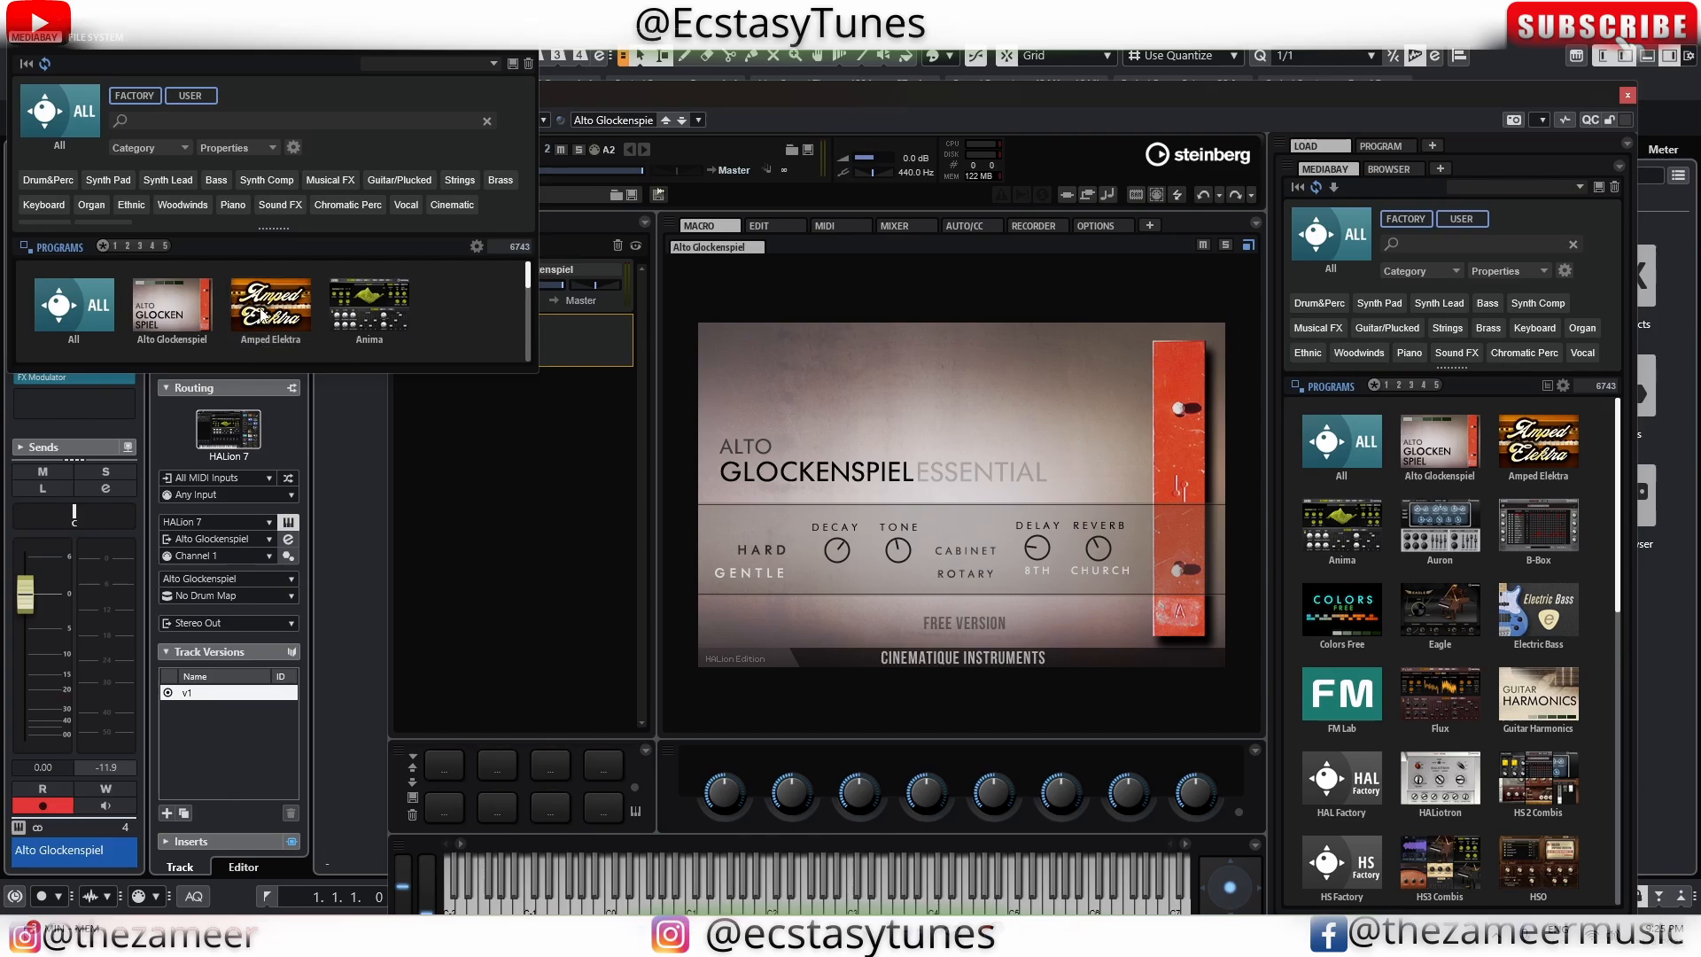
double_click(170, 316)
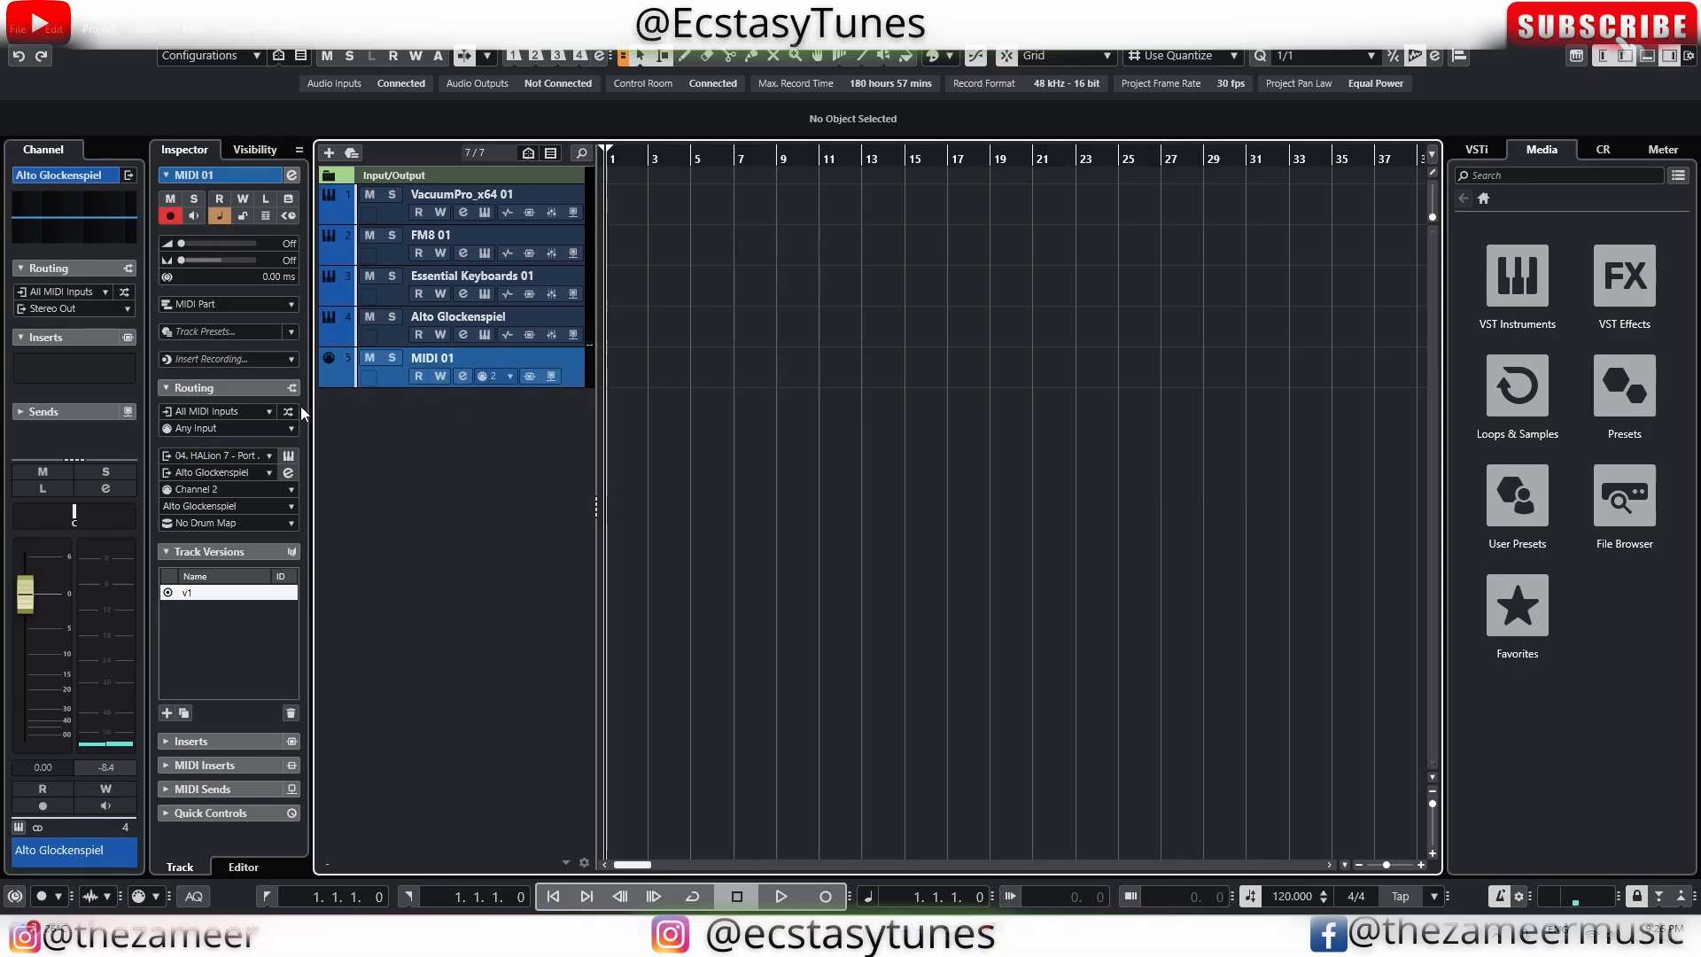
Load Anima's Ambient Outro program into HALion 7's third slot and add a MIDI track routed to HALion 7 on channel 3
left_click(289, 456)
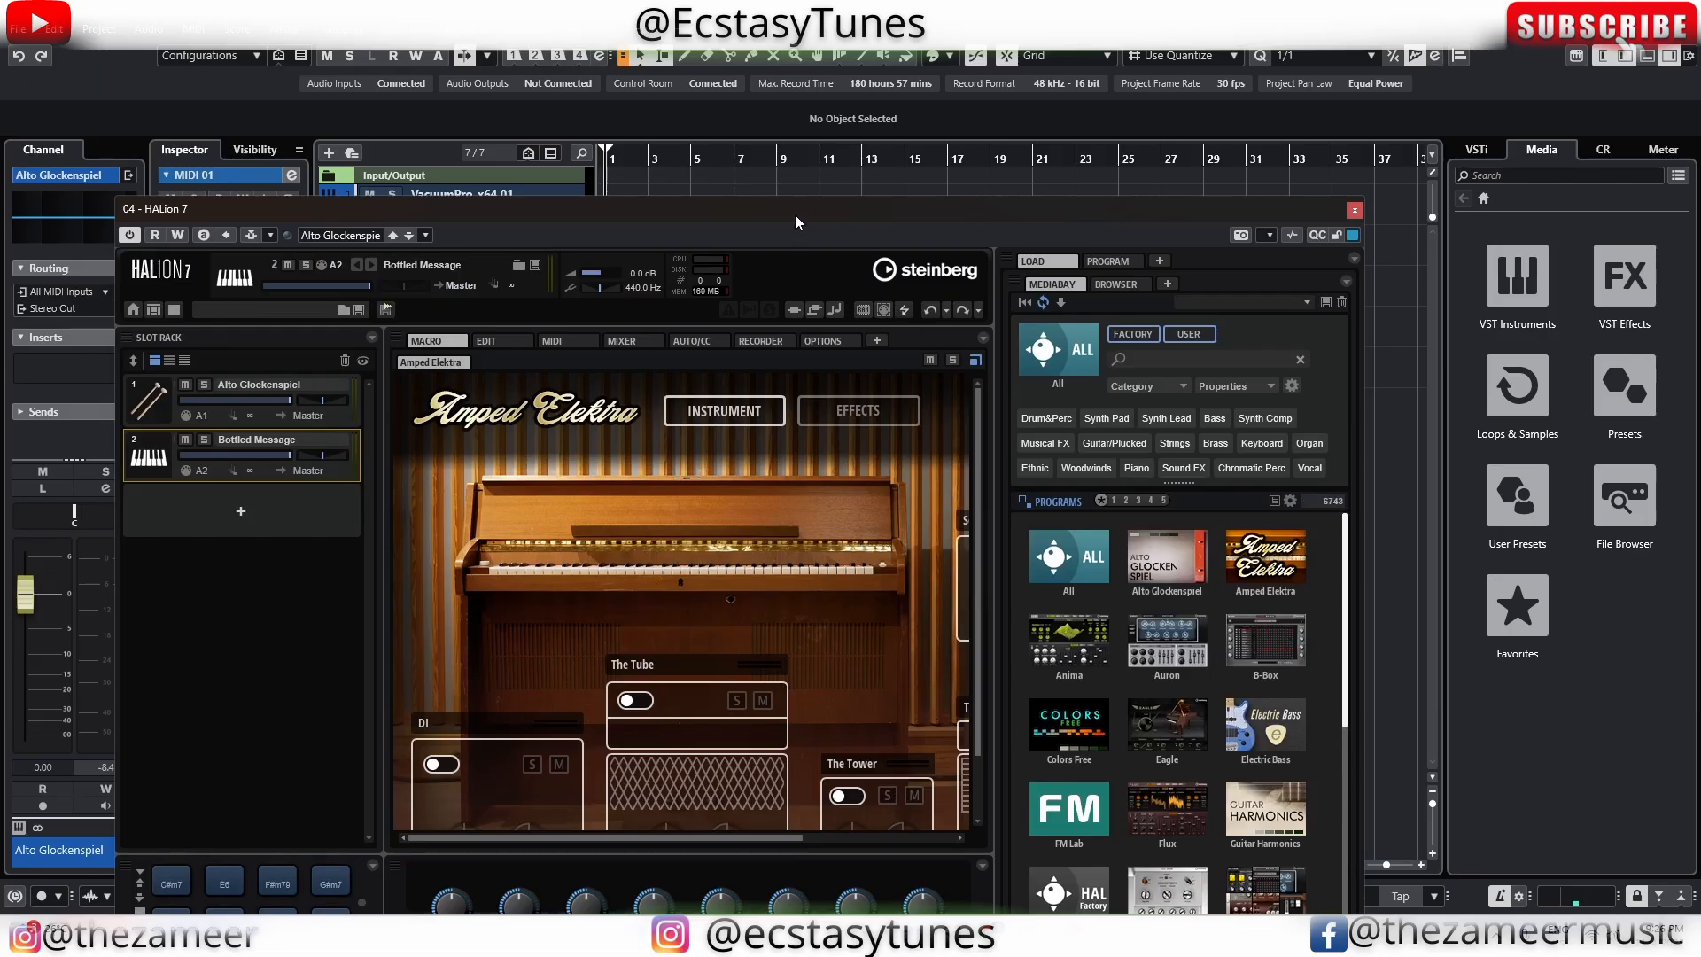
left_click_drag(795, 213, 1040, 142)
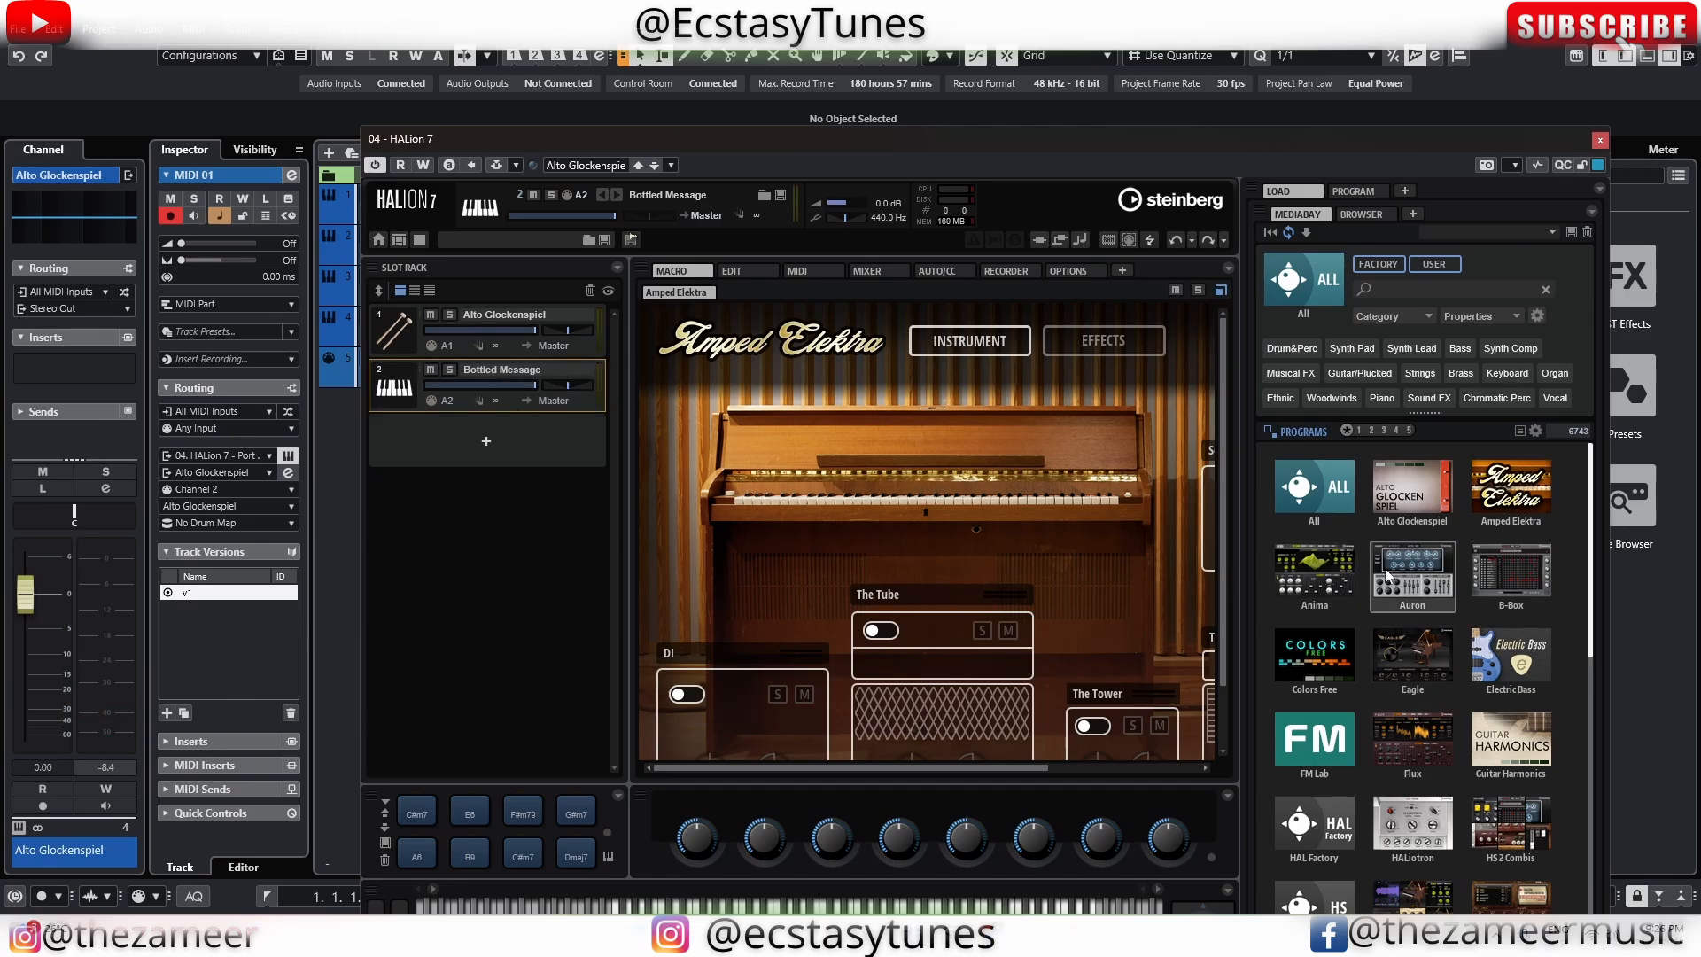
left_click(1323, 590)
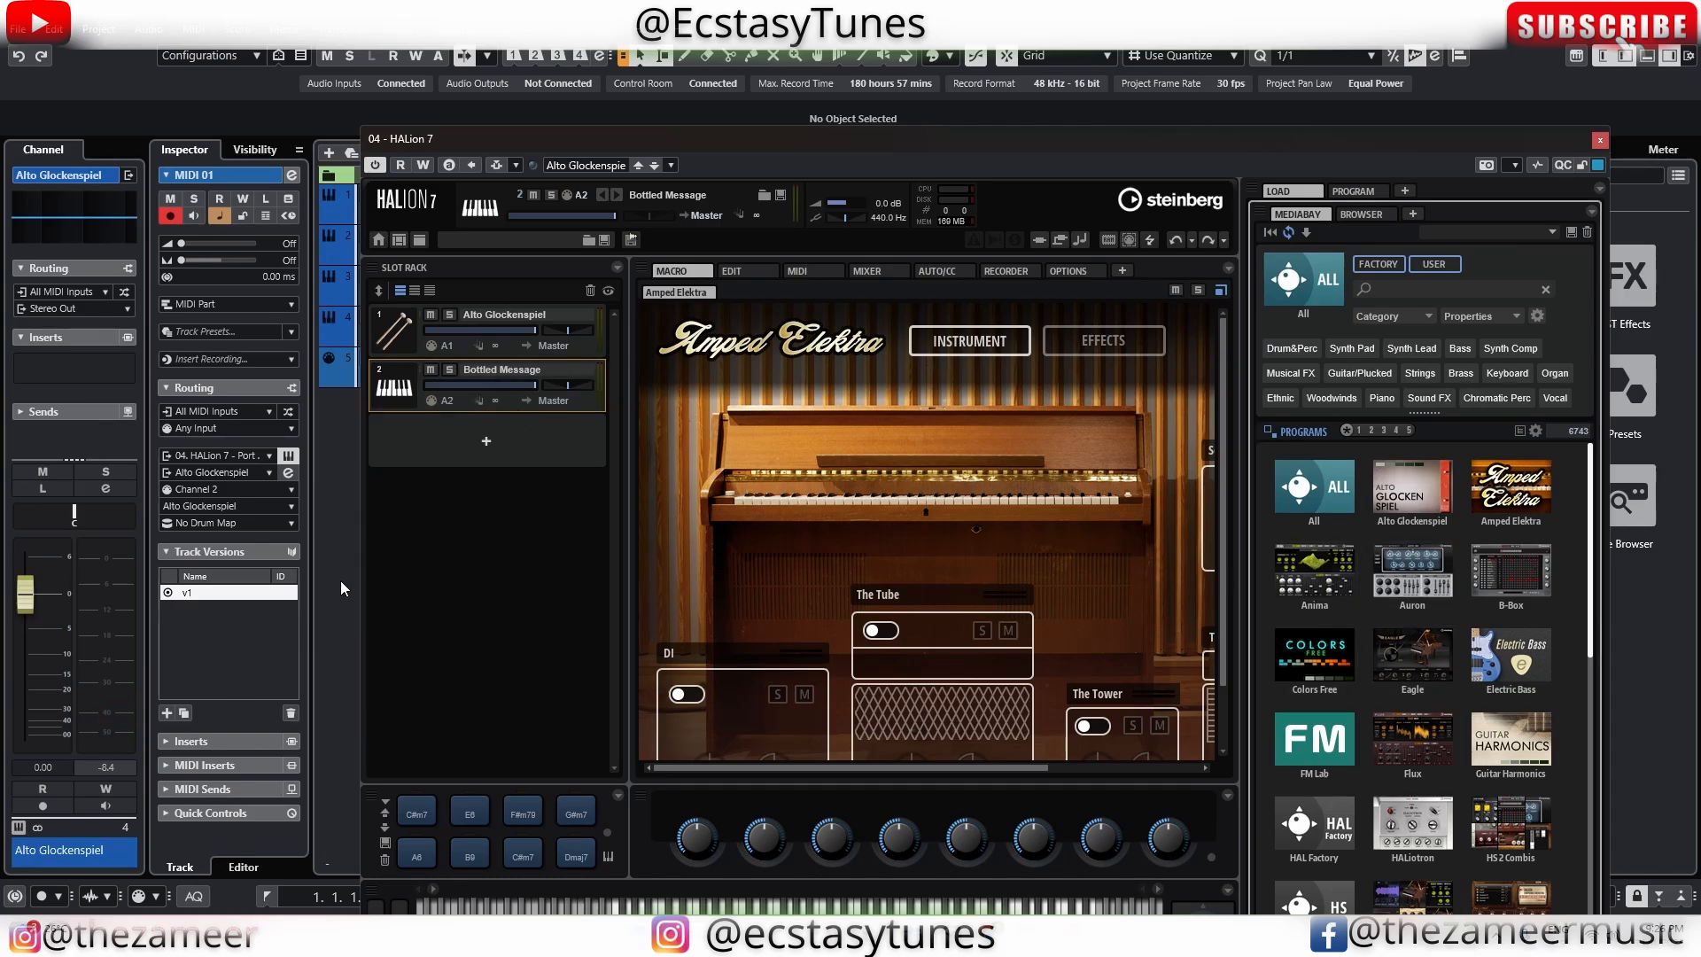
left_click_drag(1314, 529, 493, 464)
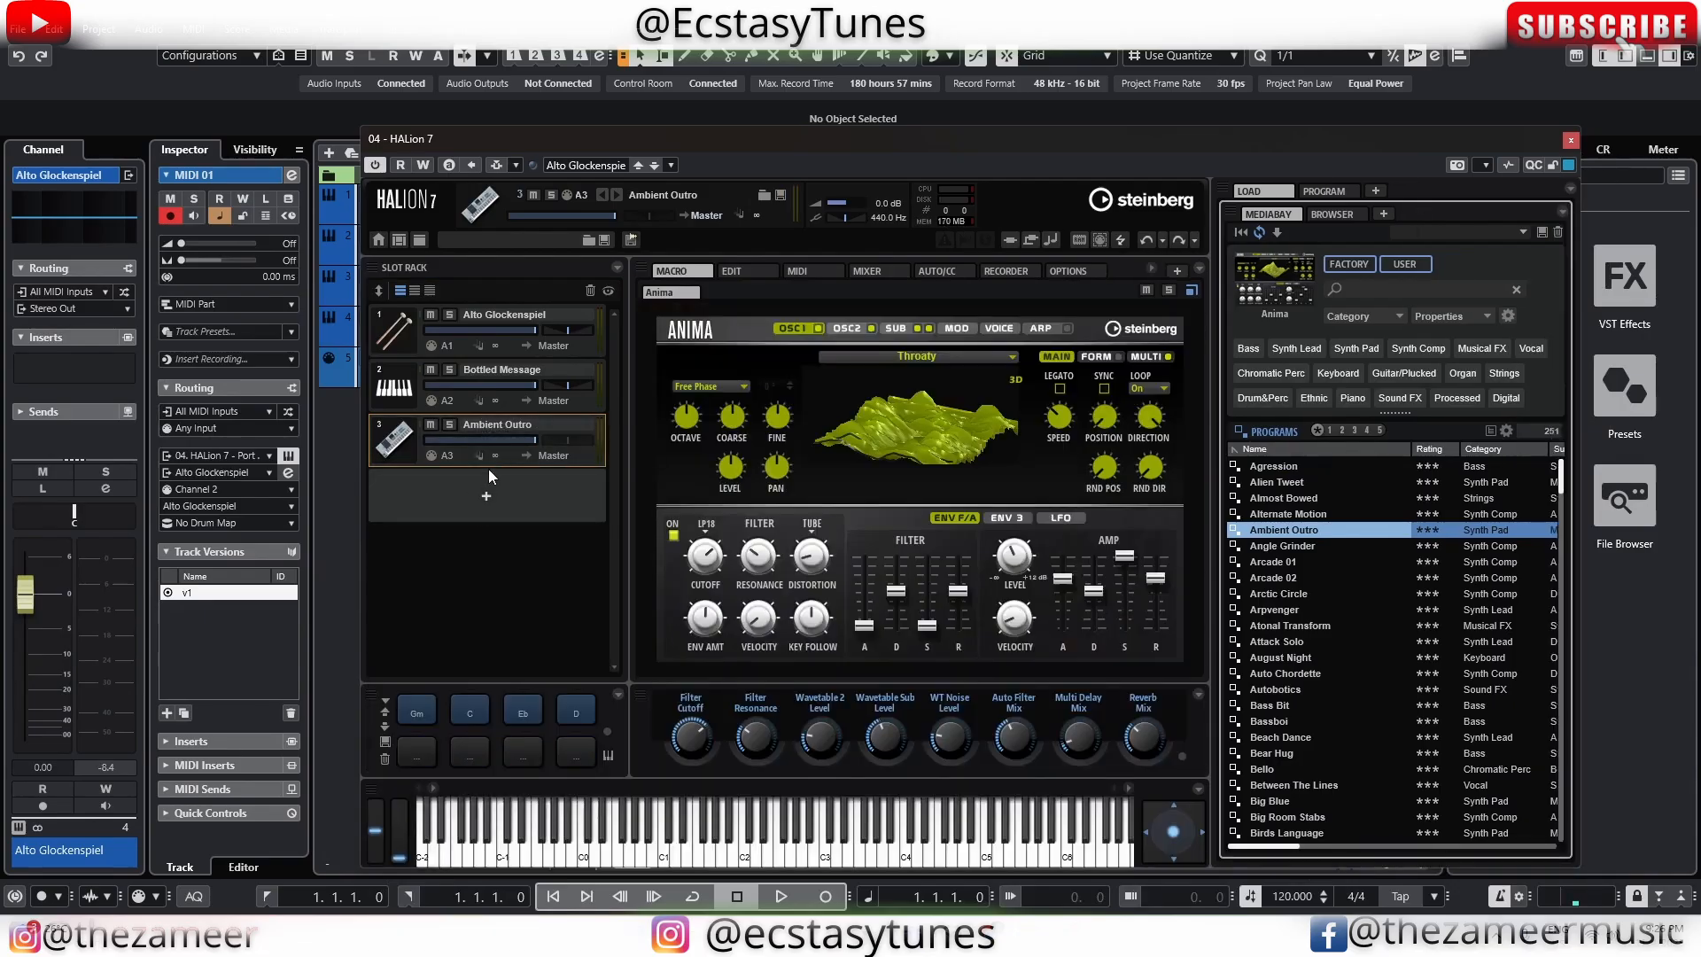
left_click(1570, 140)
double_click(444, 397)
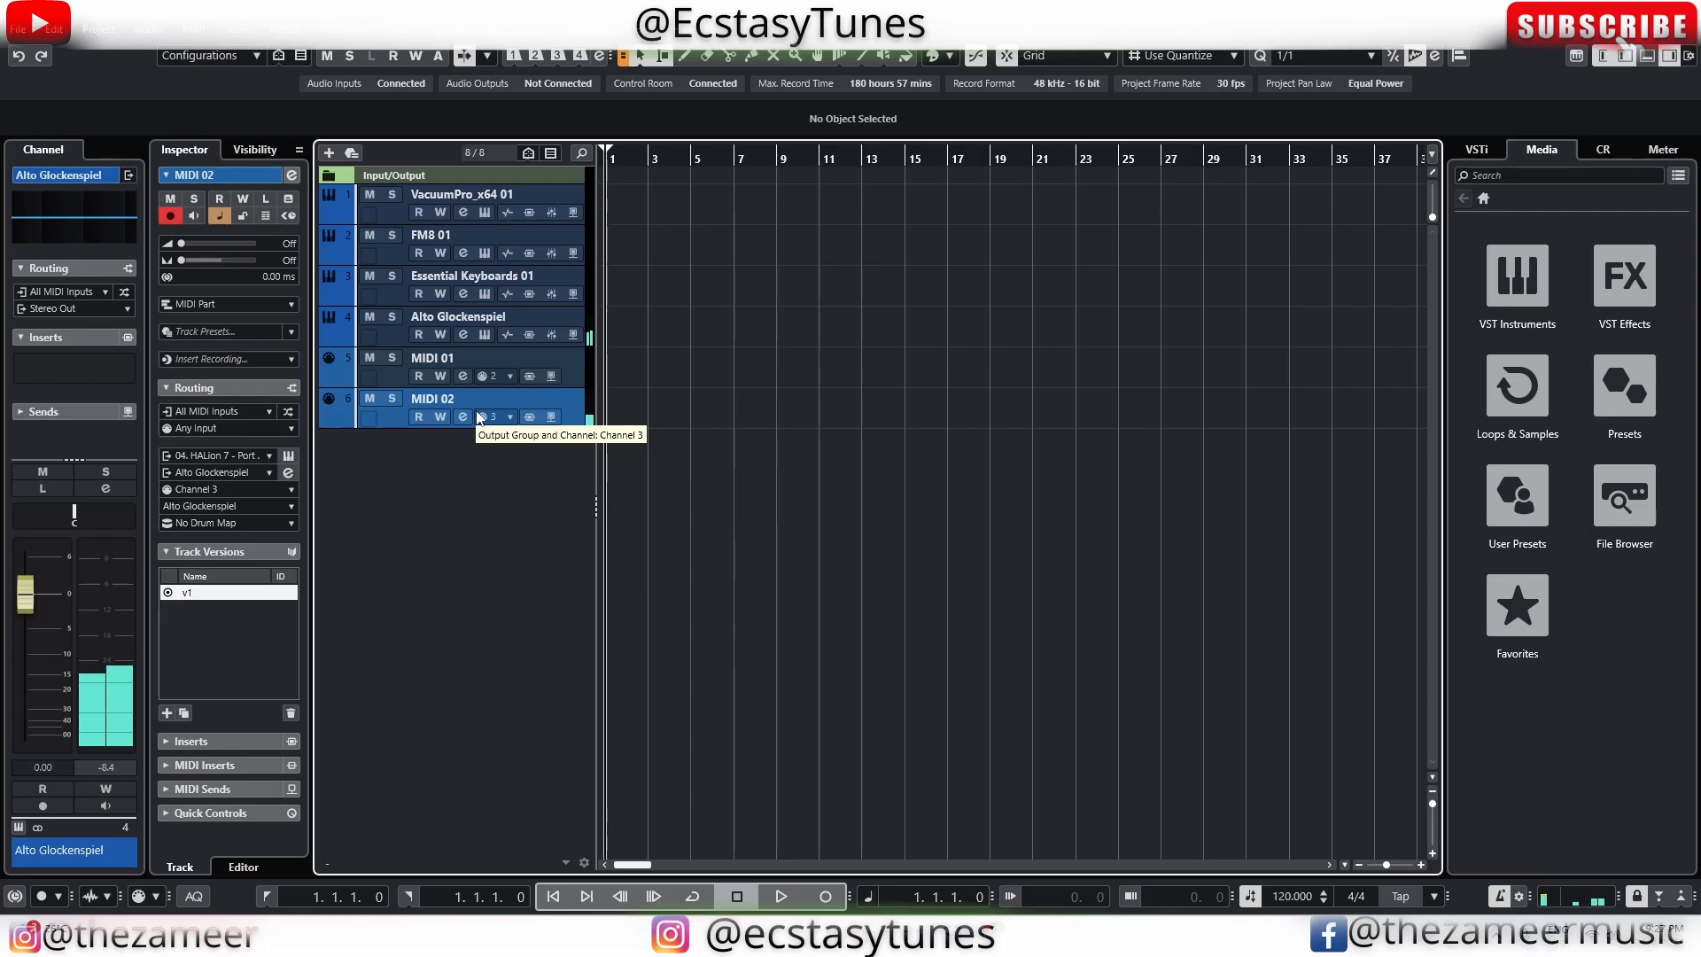
Switch between the Alto Glockenspiel, MIDI 01 and MIDI 02 tracks to compare the sounds they trigger in HALion 7
left_click(549, 325)
left_click(522, 602)
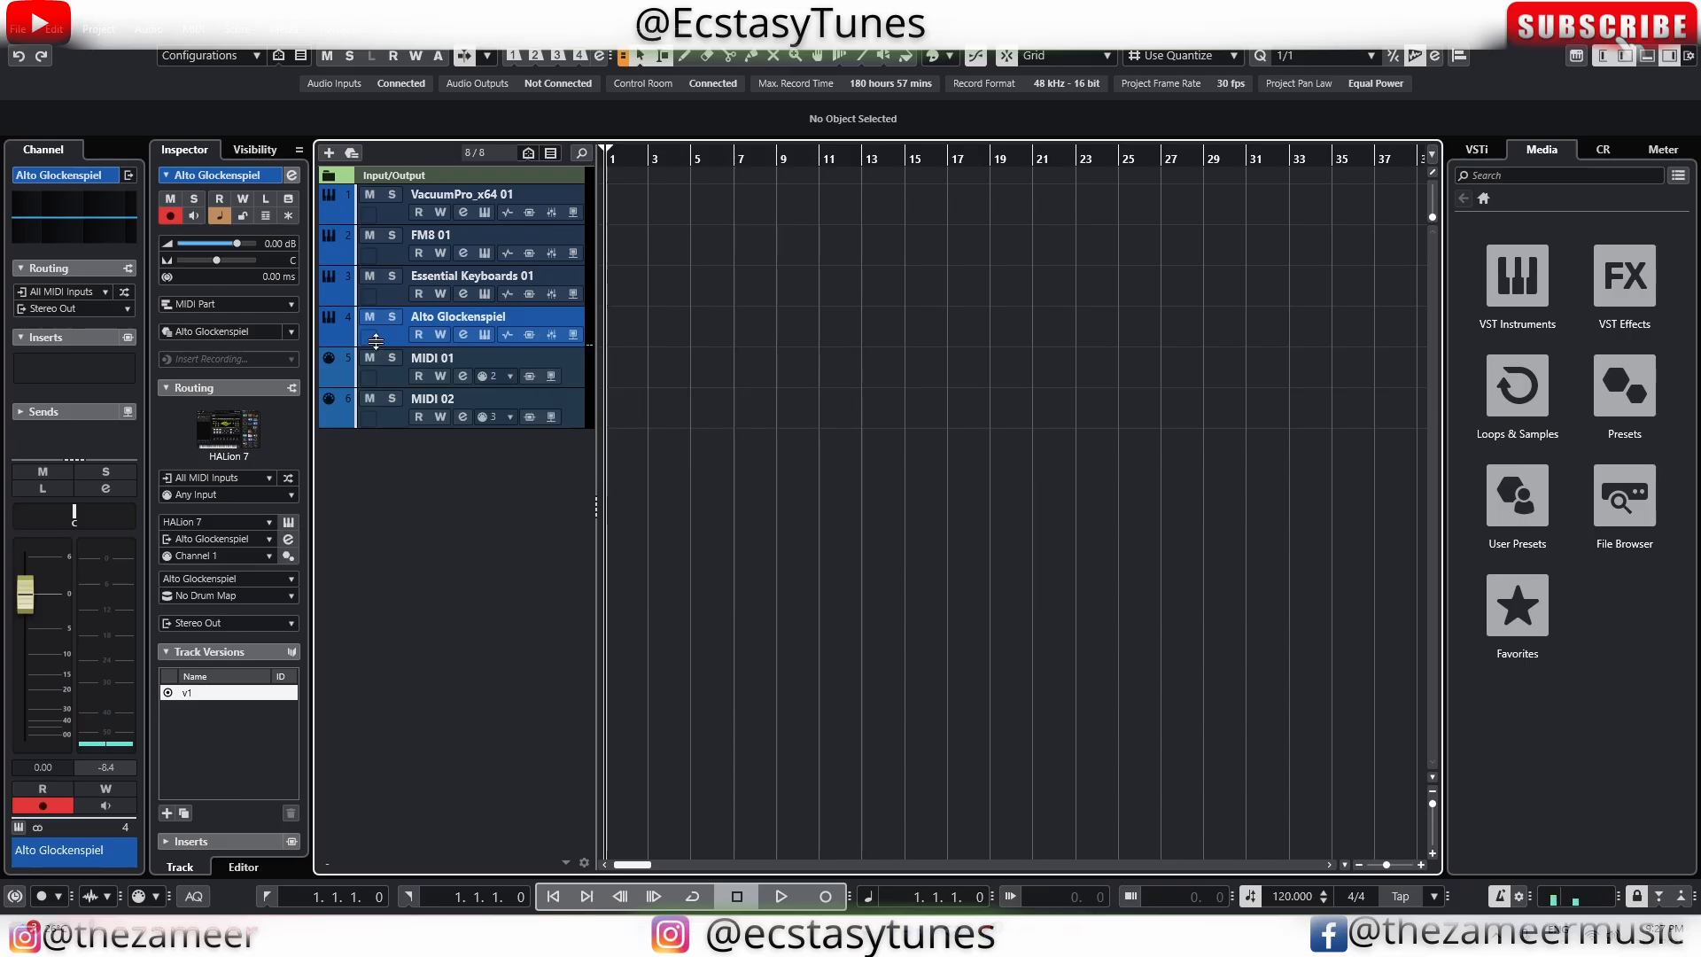
left_click(450, 400)
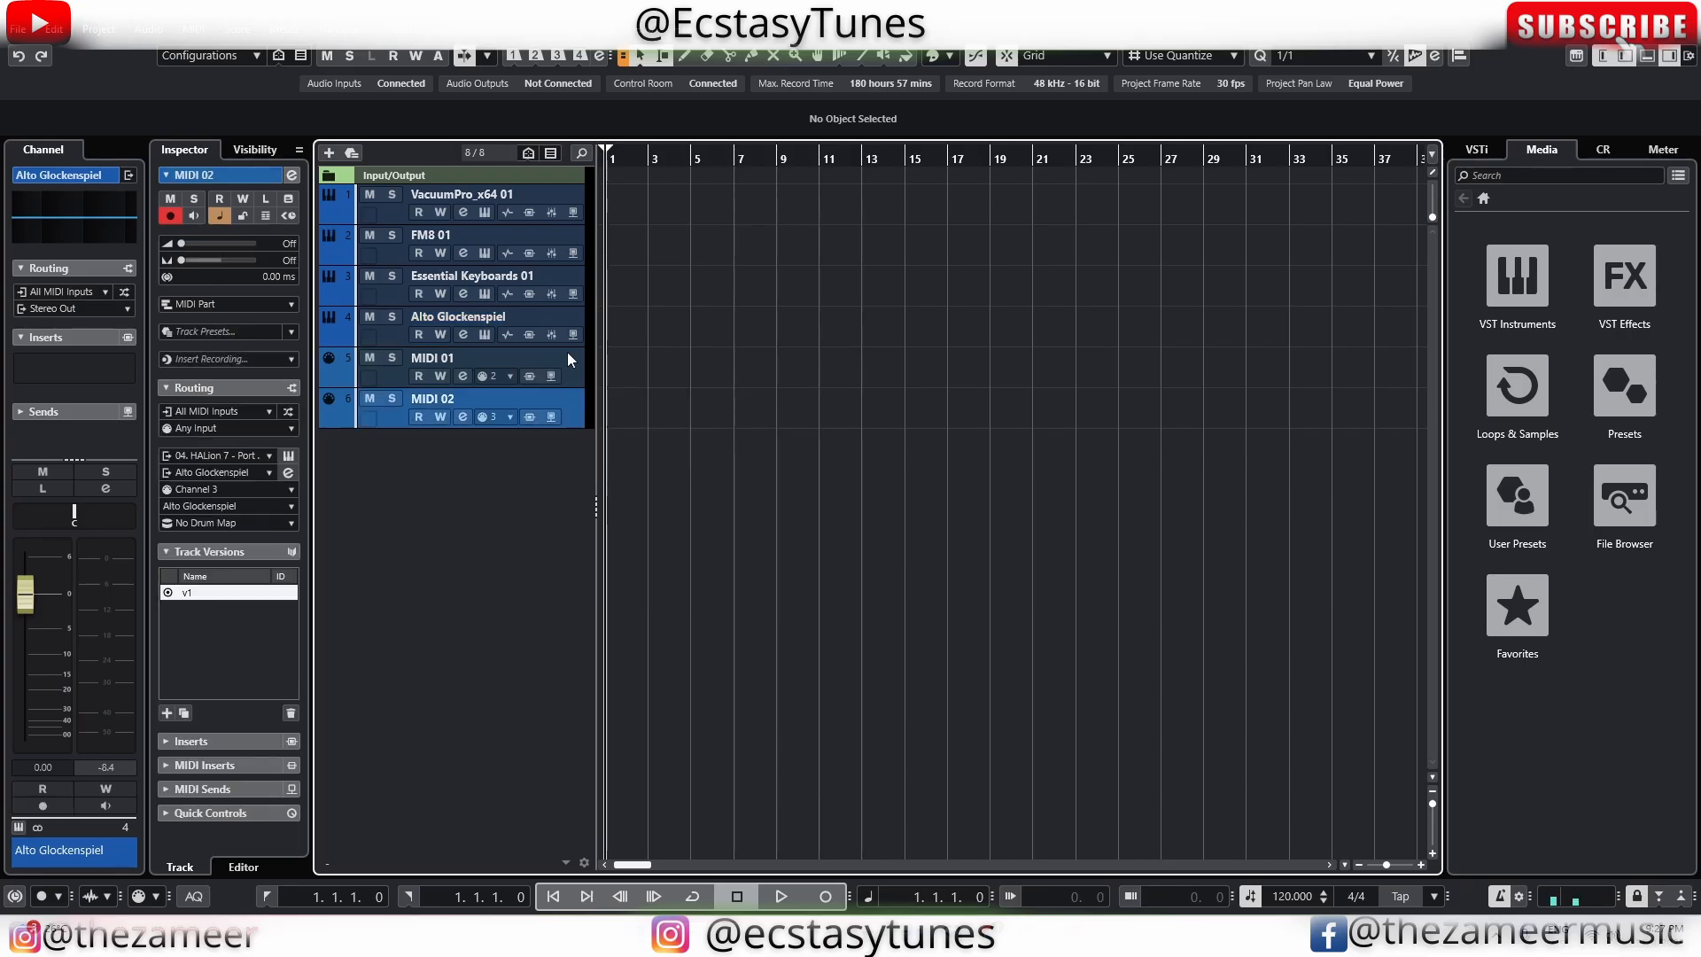
left_click(563, 361)
left_click(553, 399)
left_click(561, 374)
left_click(567, 370)
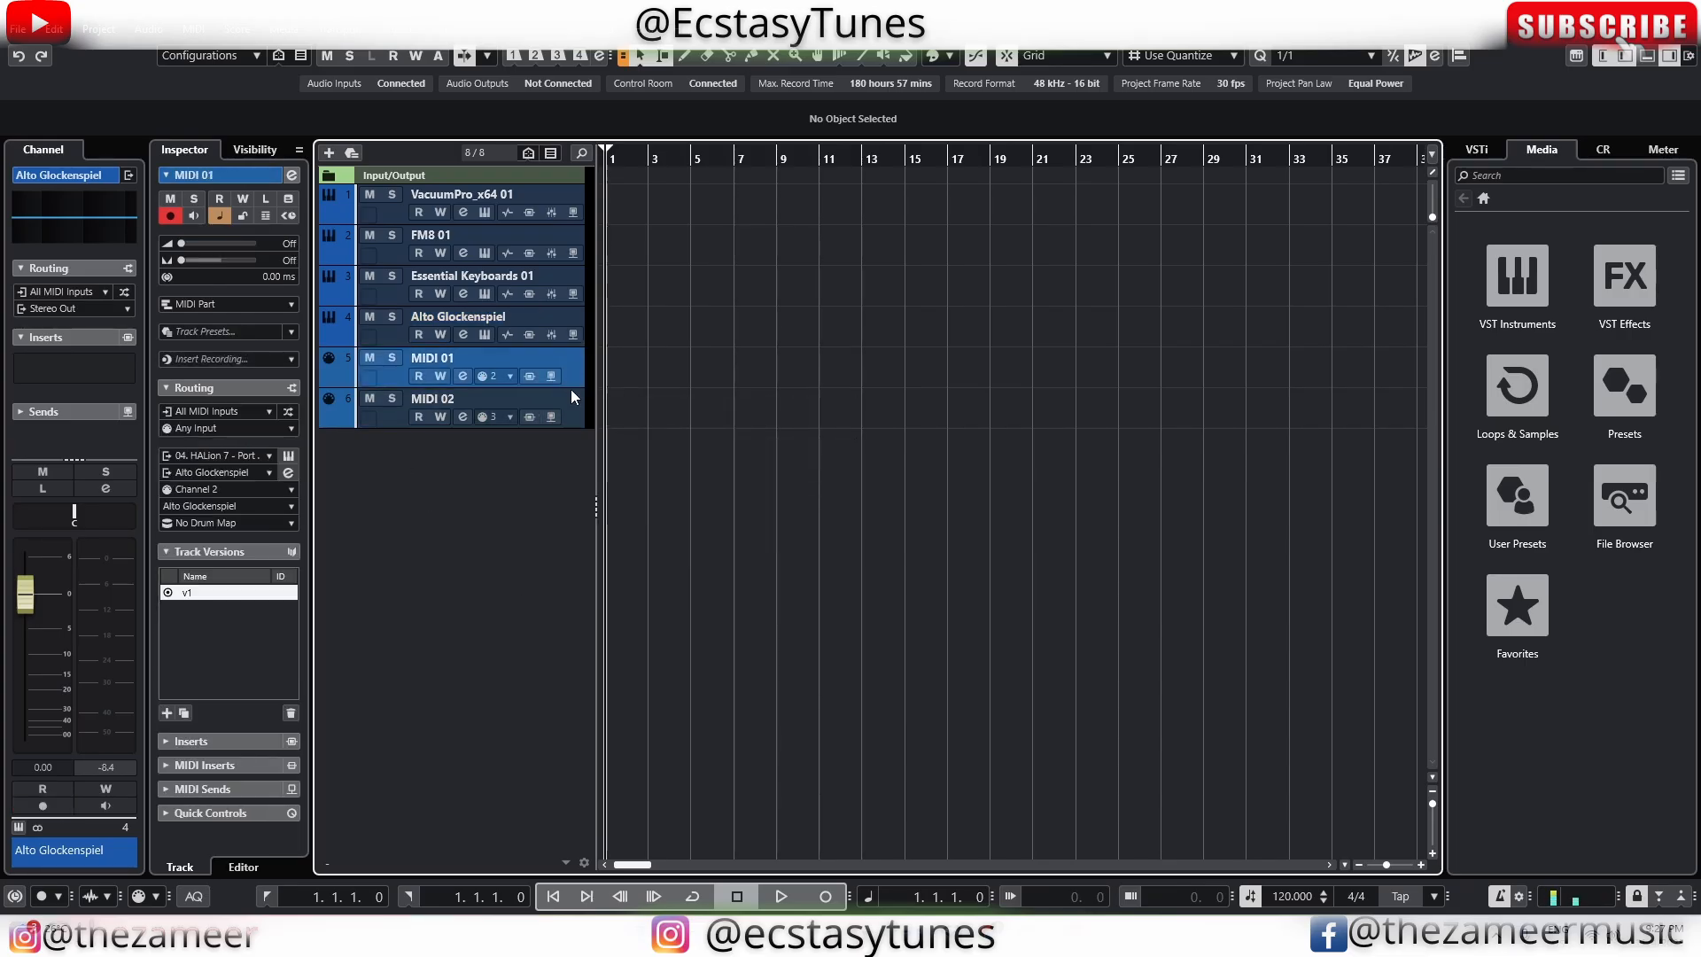
left_click(571, 400)
left_click(572, 372)
left_click(577, 413)
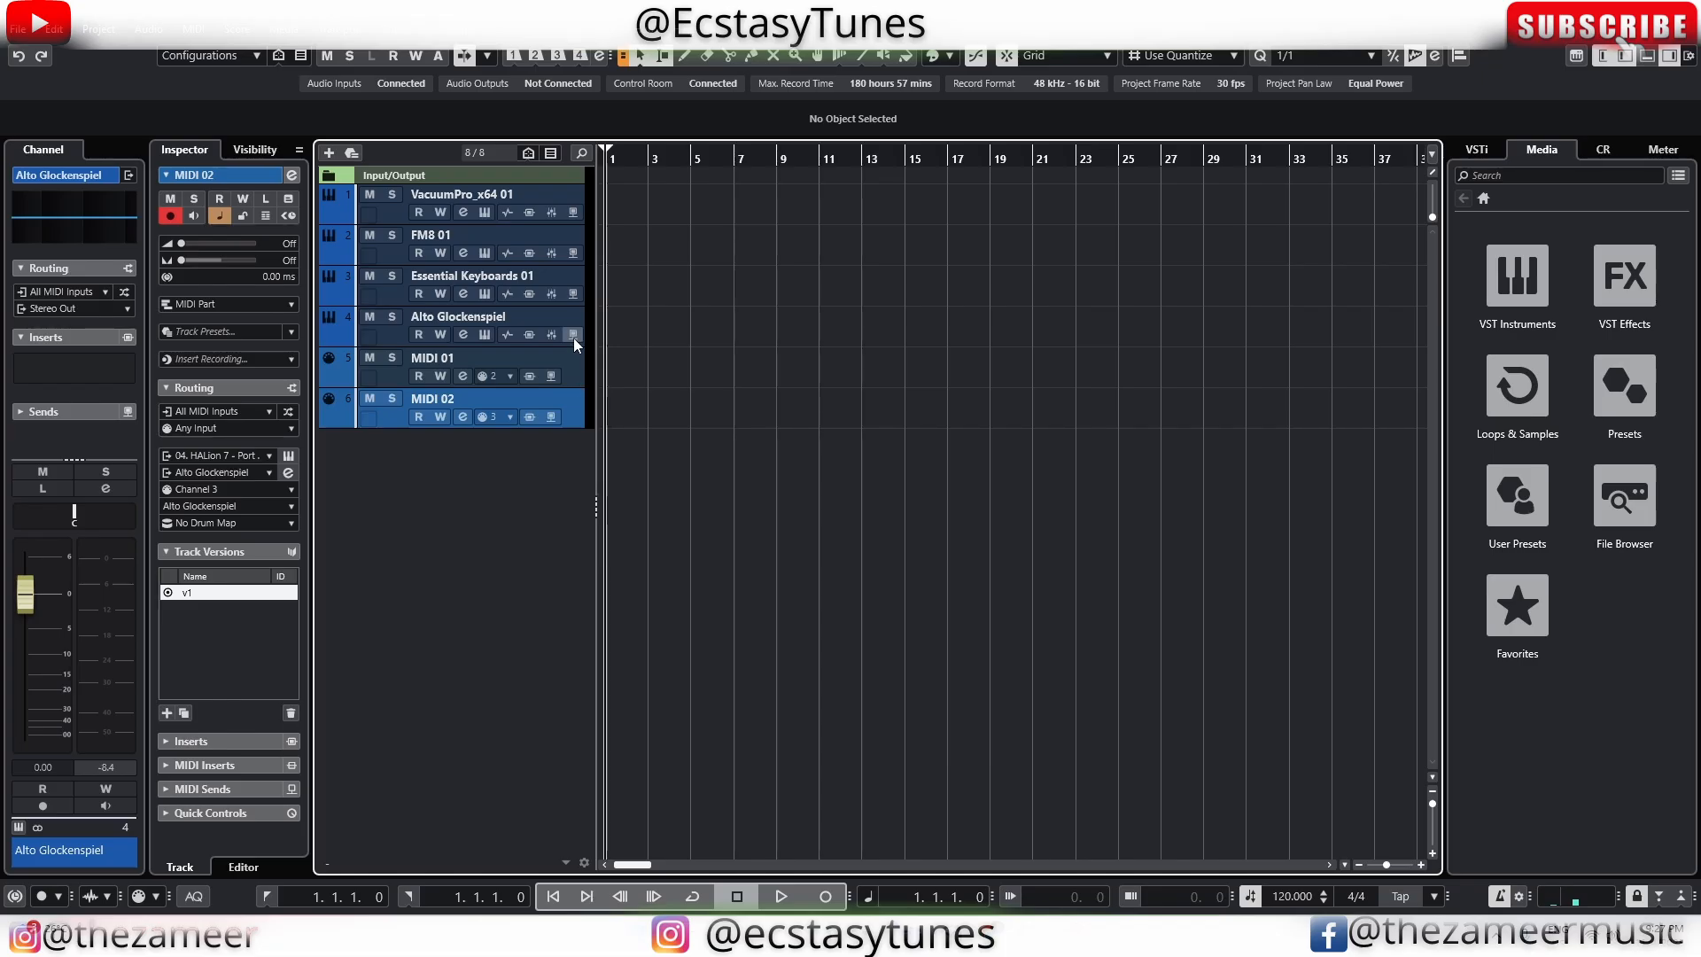
left_click(461, 317)
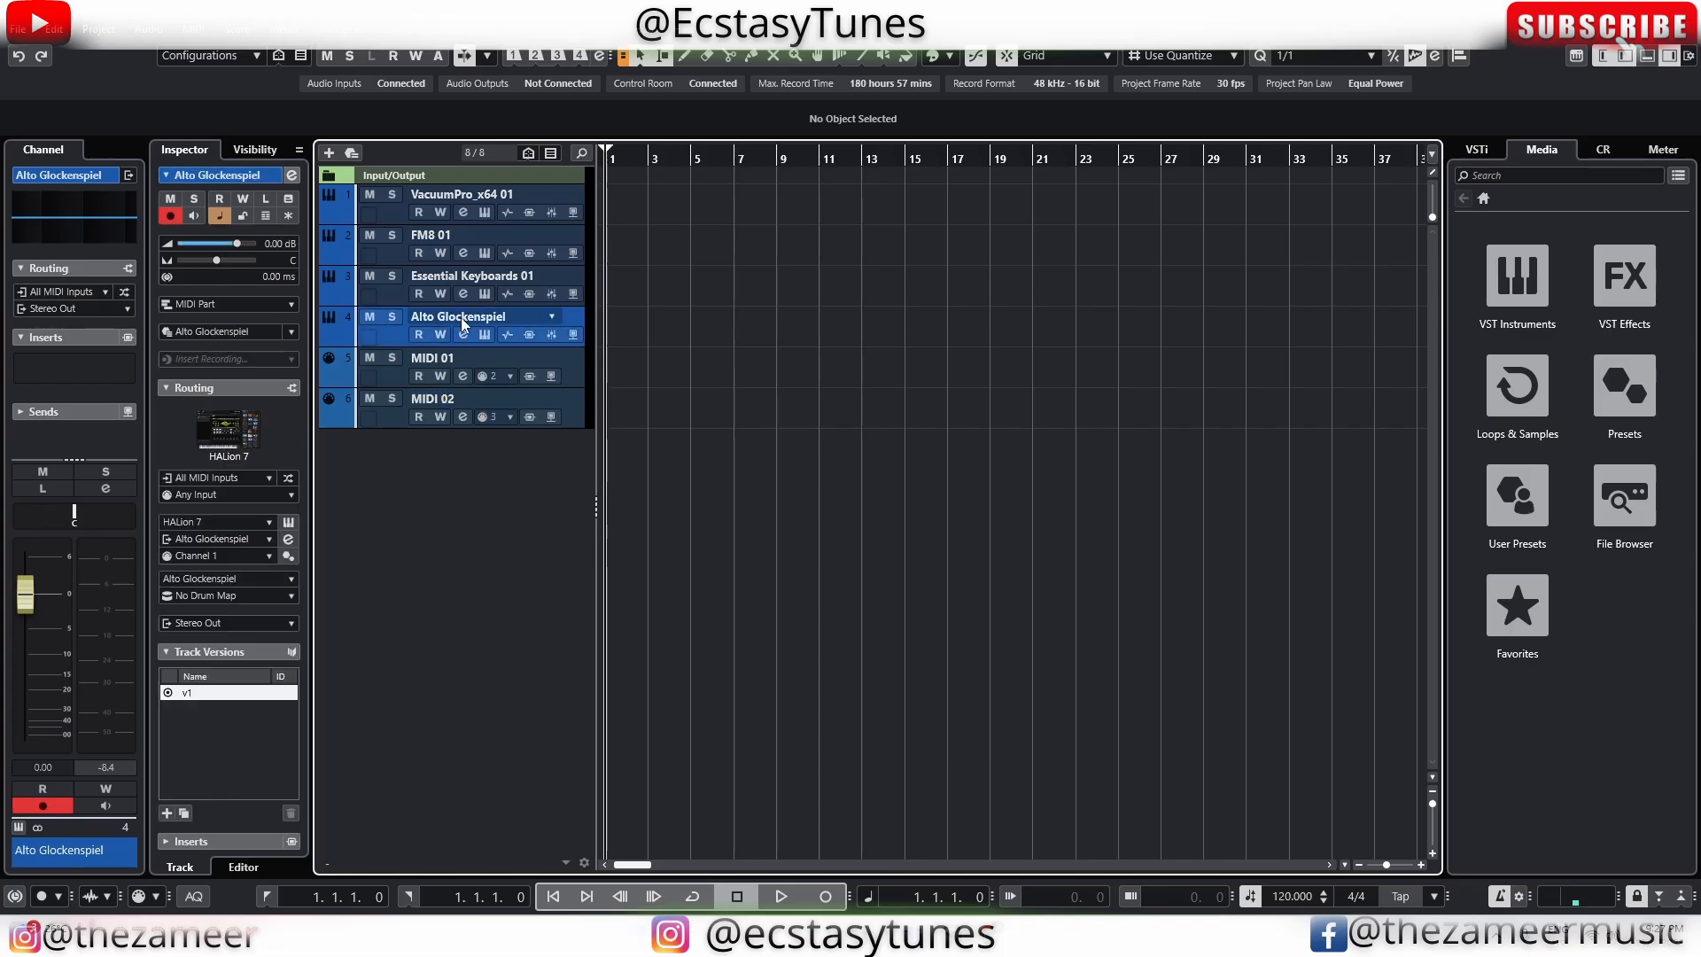
left_click(567, 368)
left_click(567, 415)
left_click(567, 373)
left_click(570, 399)
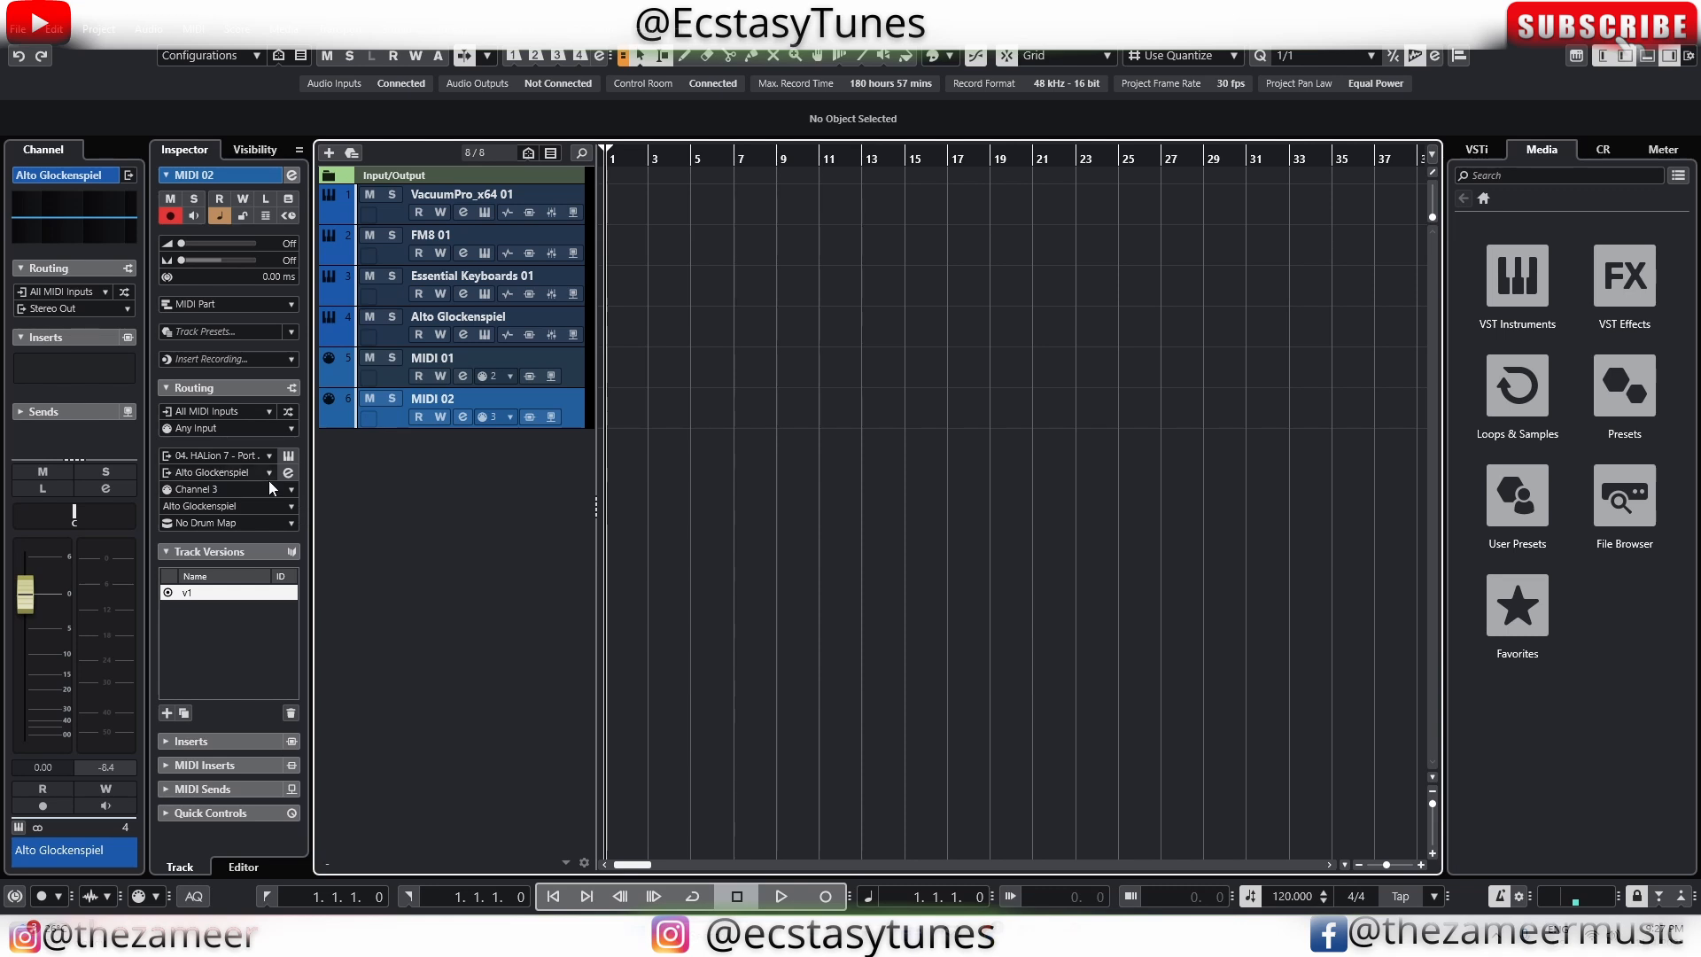
Activate the additional stereo outputs Out 2 and Out 3 for HALion 7 in the instrument rack
left_click(1475, 153)
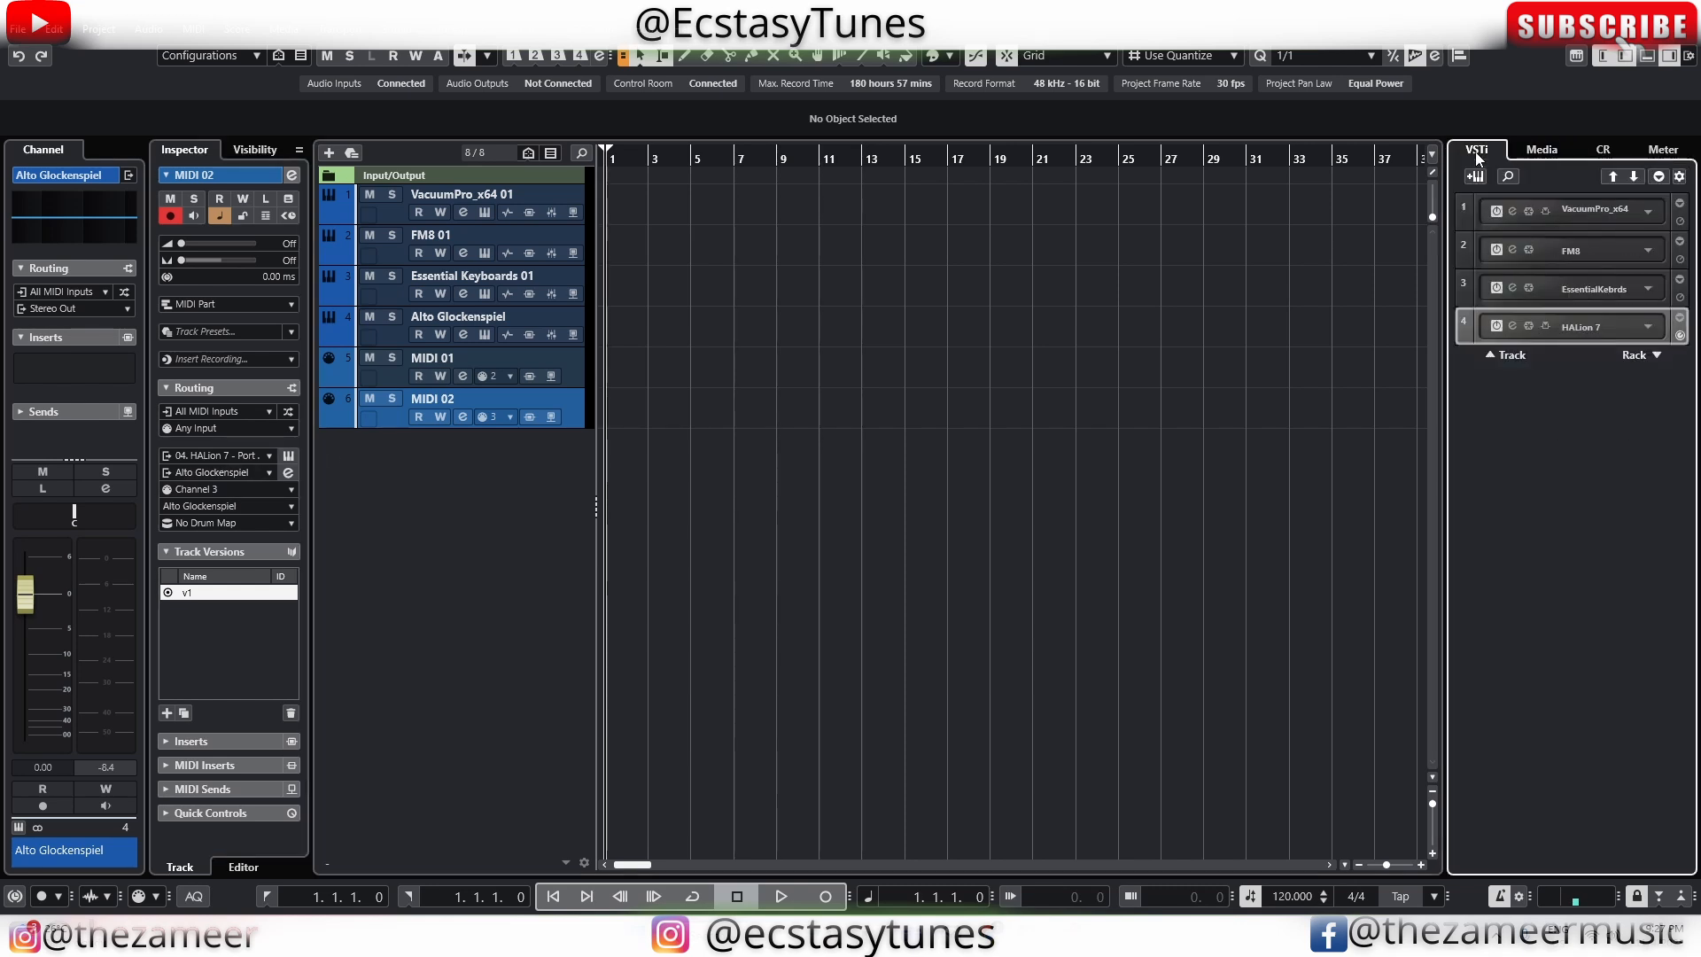
left_click(1651, 329)
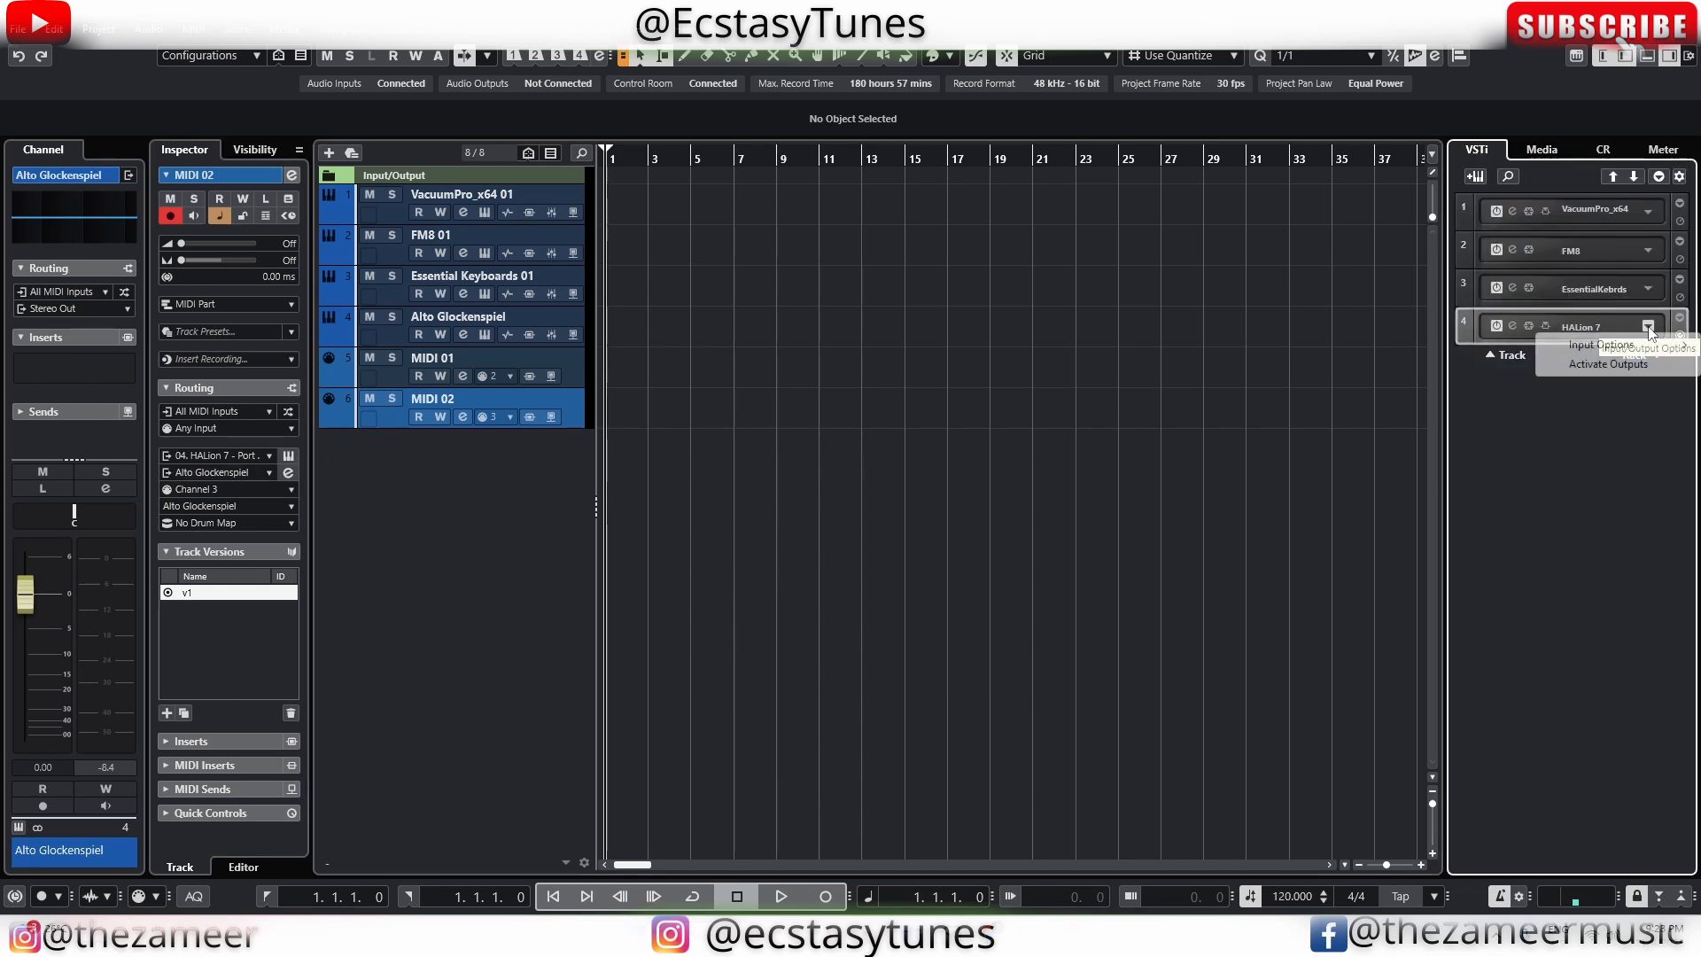
left_click(1592, 365)
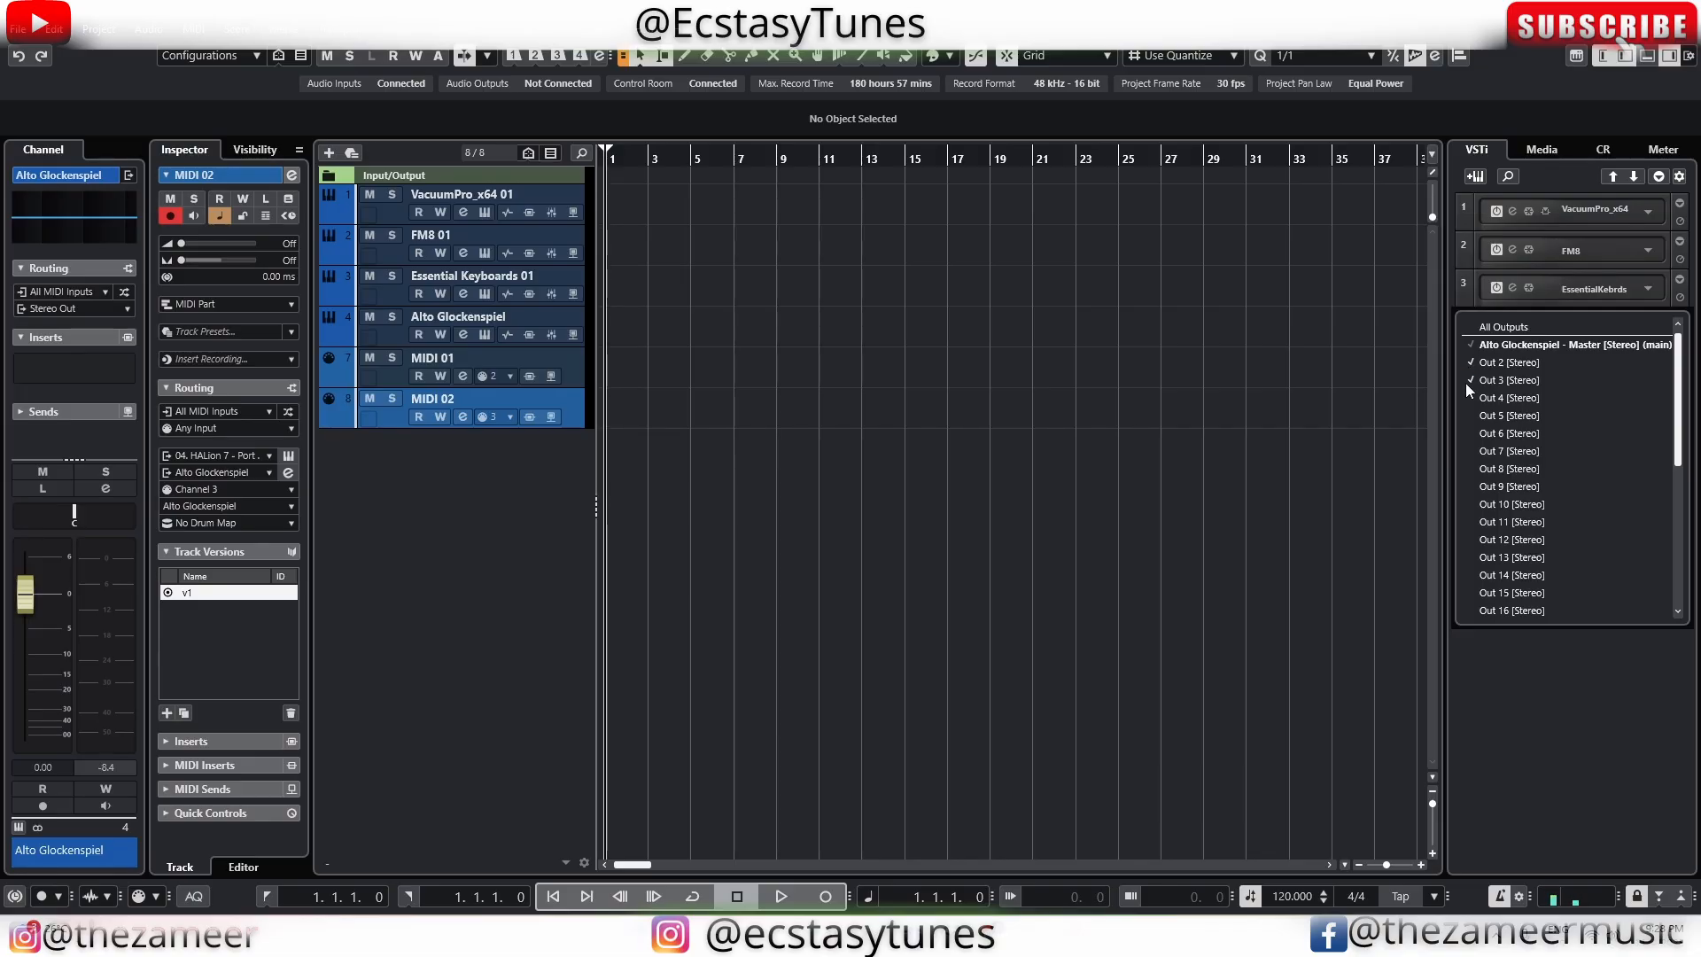
left_click(501, 508)
Unfold HALion 7's output channels beneath the Alto Glockenspiel track and select the MIDI 01 track
left_click(579, 319)
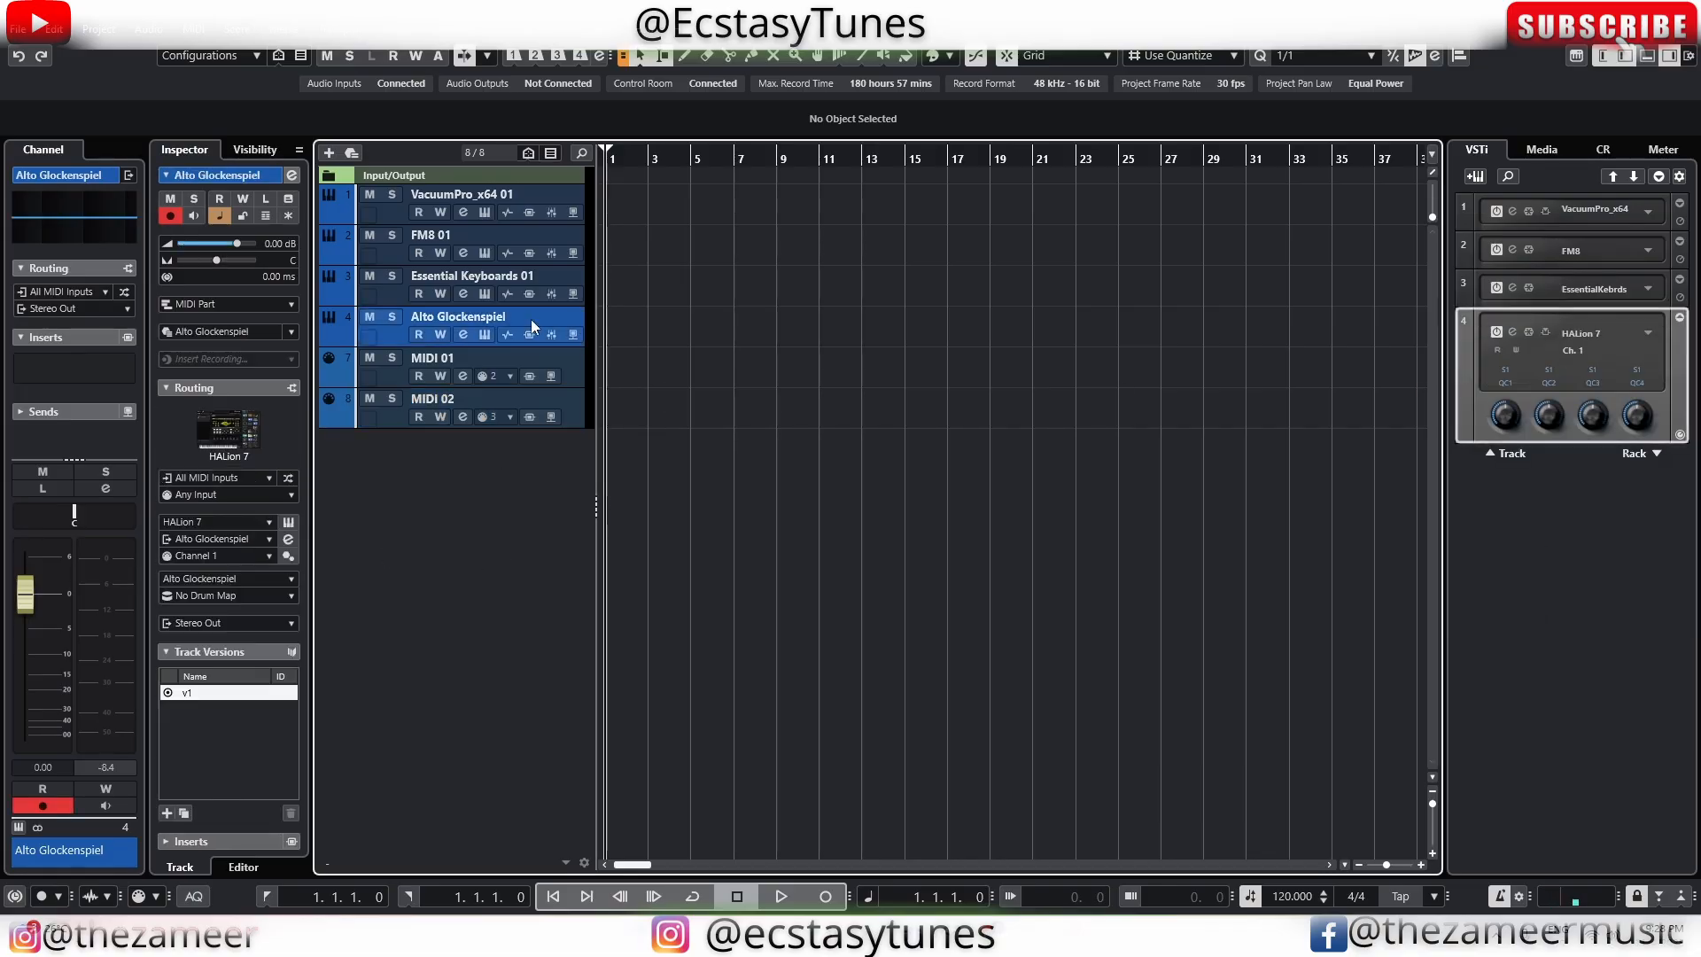
left_click(330, 337)
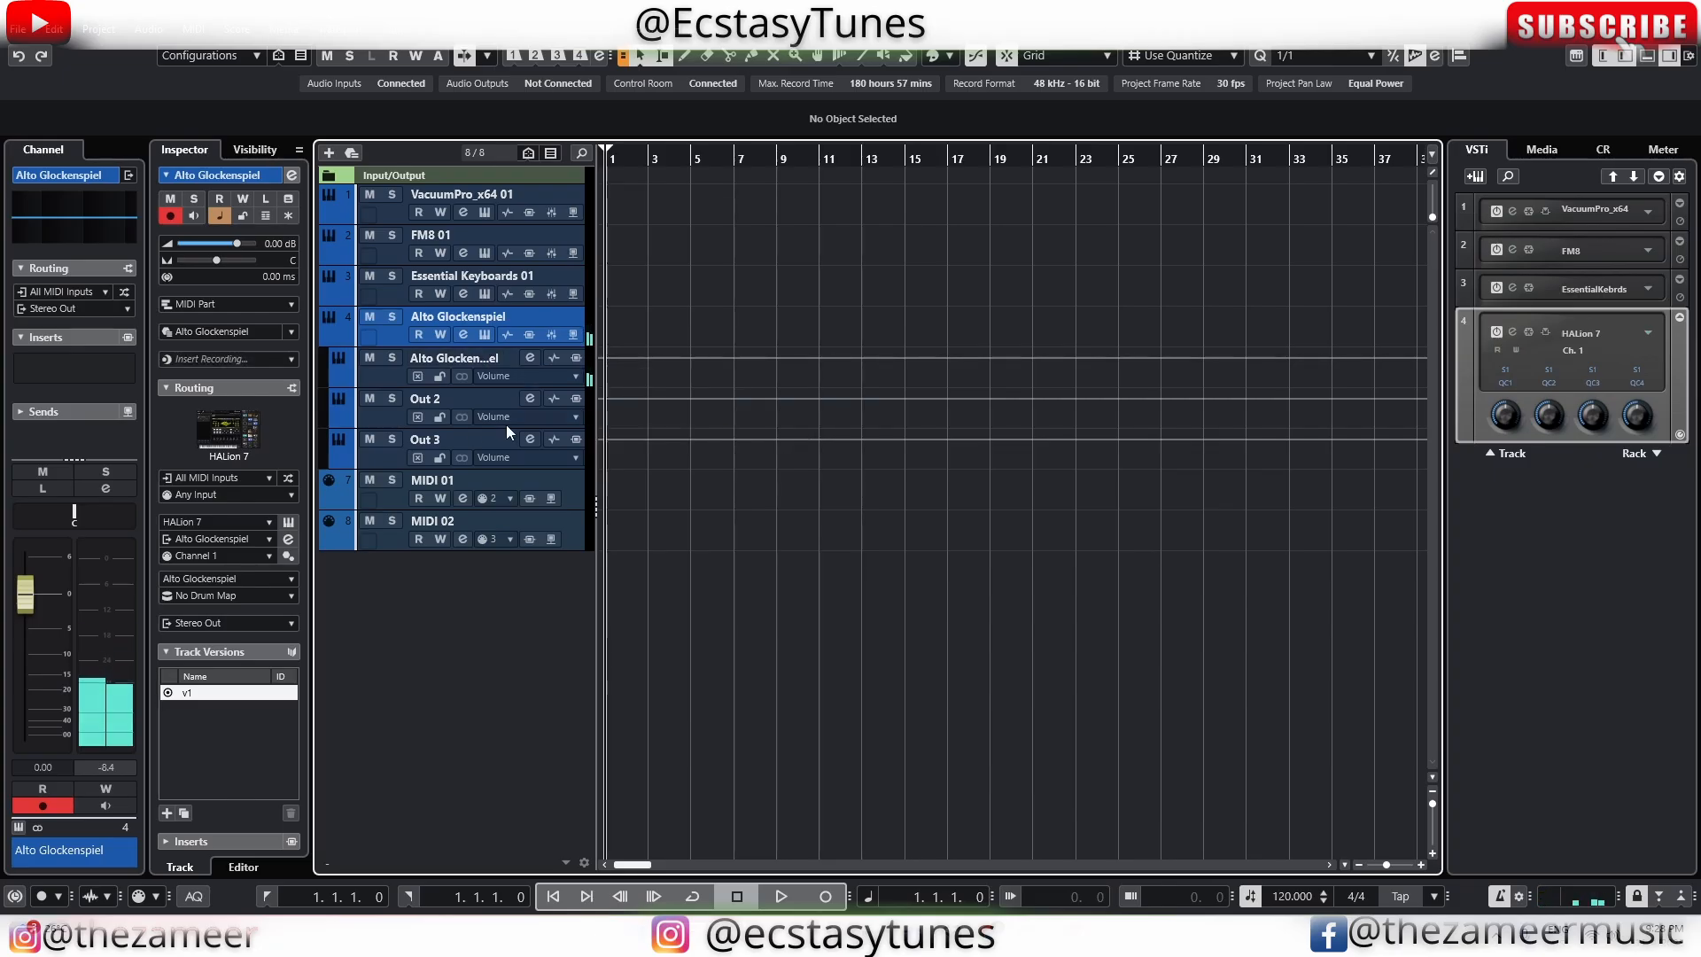
left_click(567, 485)
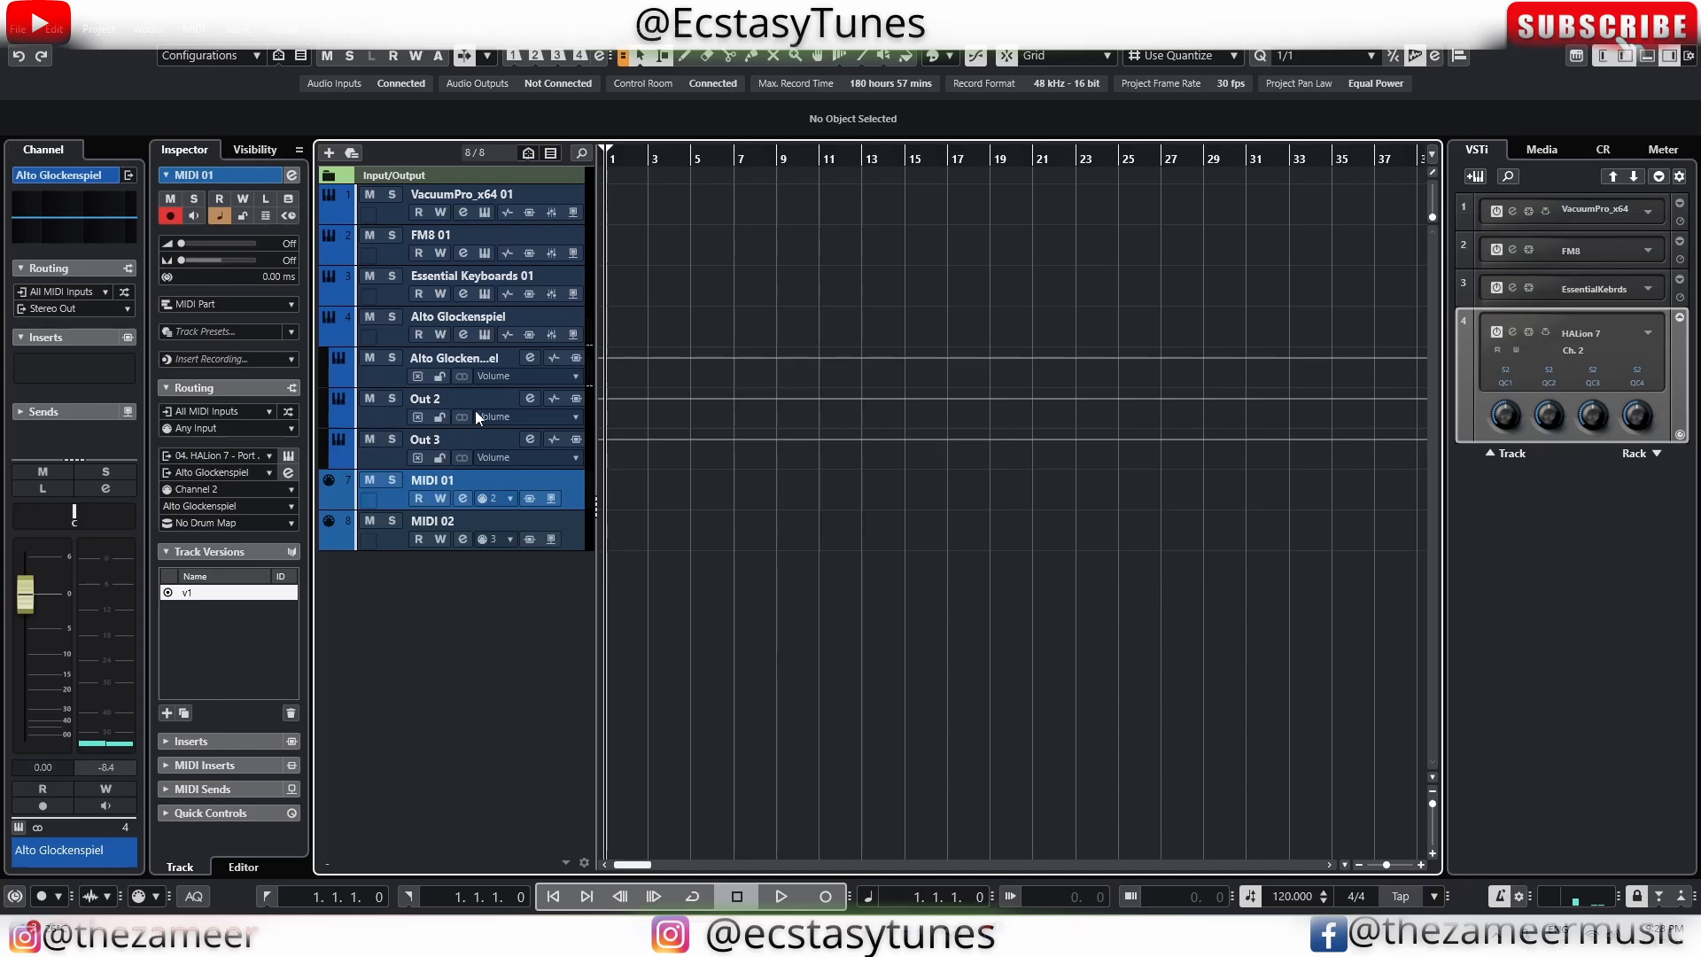
Set MIDI 01's linked HALion 7 output channel to Out 2 and MIDI 02's to Out 3
left_click(227, 476)
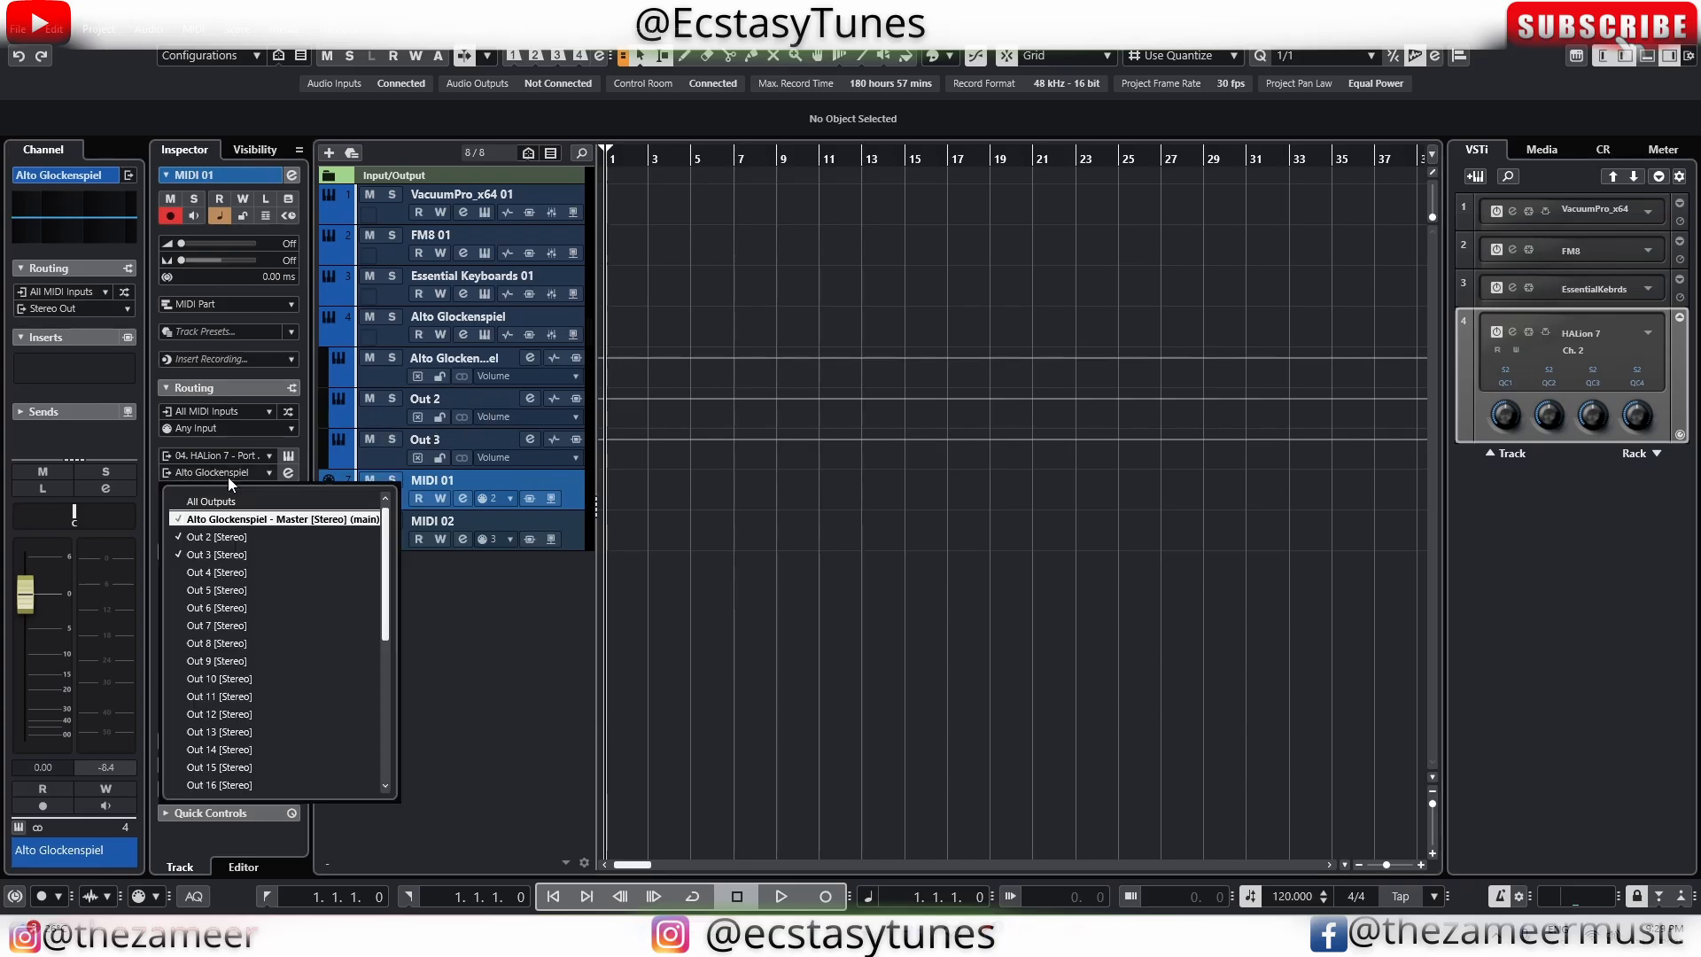
left_click(239, 538)
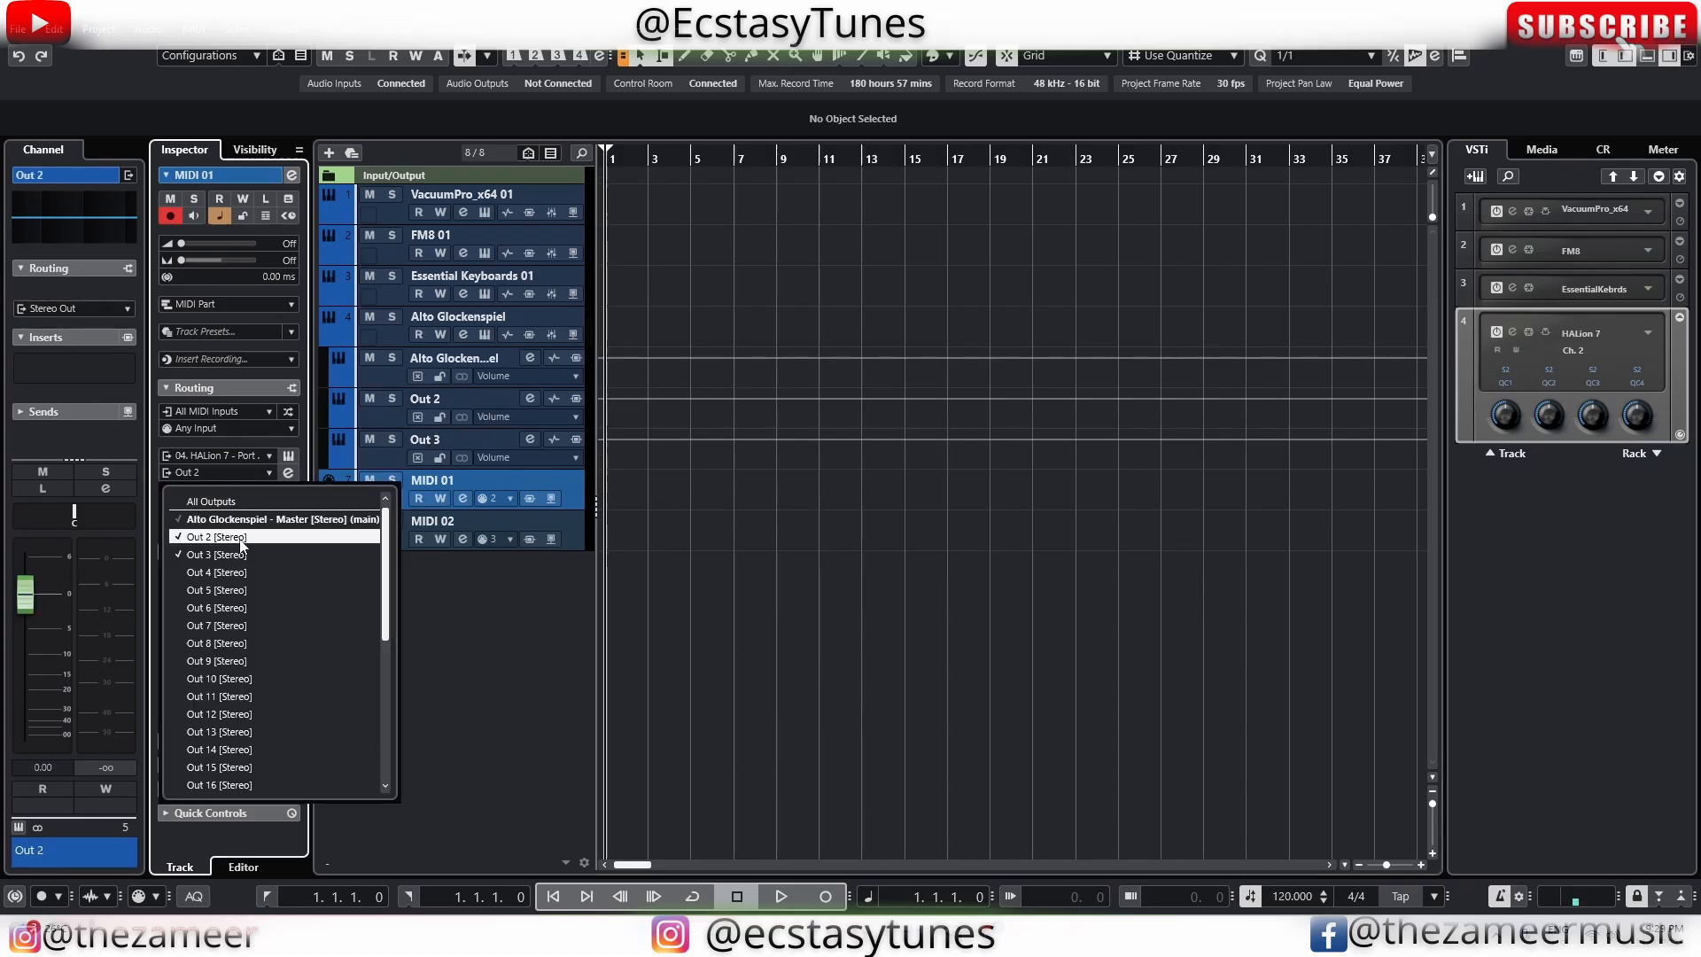
left_click(422, 586)
left_click(546, 524)
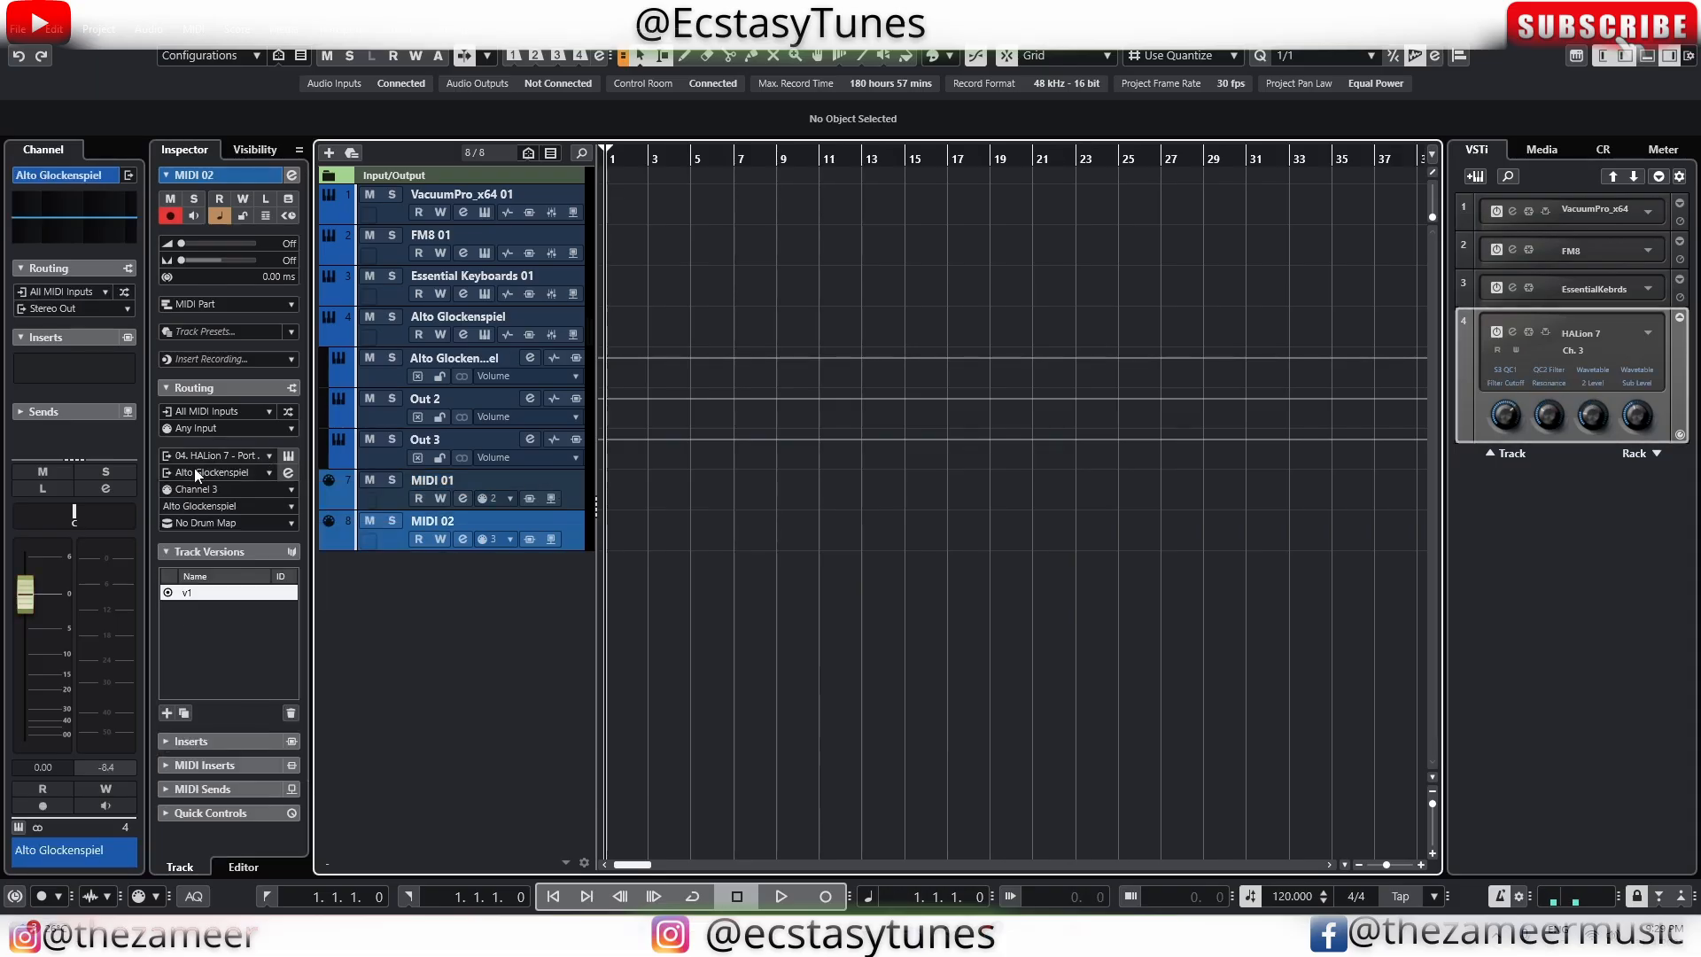
left_click(232, 477)
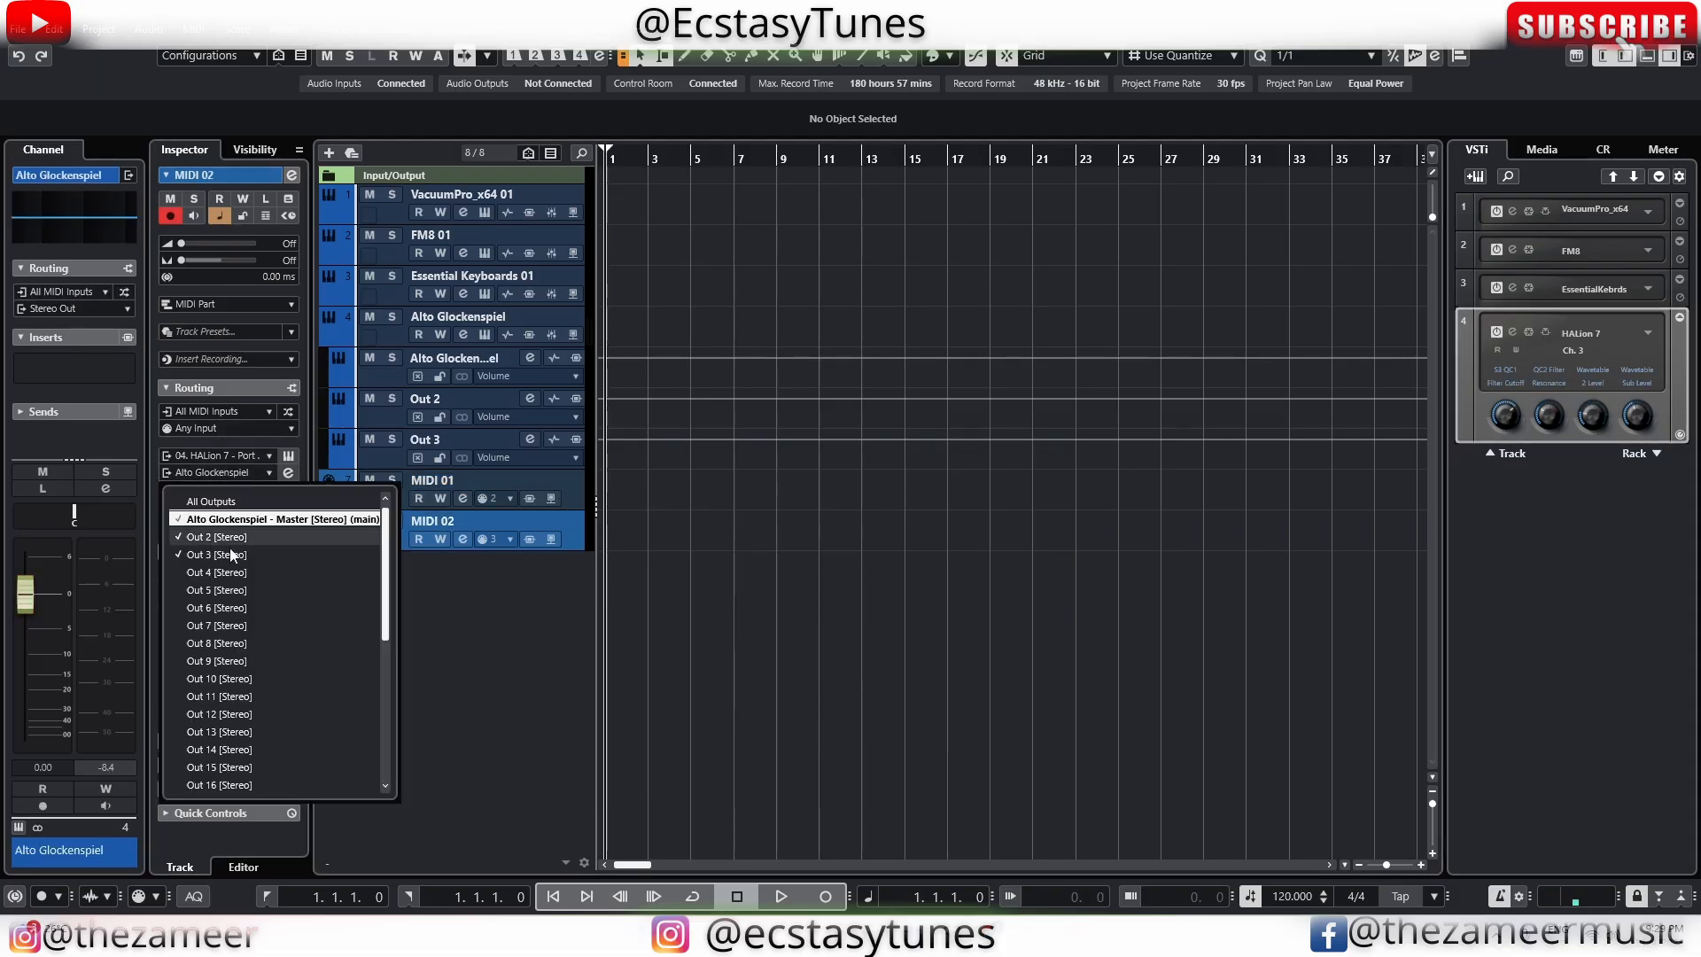
left_click(217, 571)
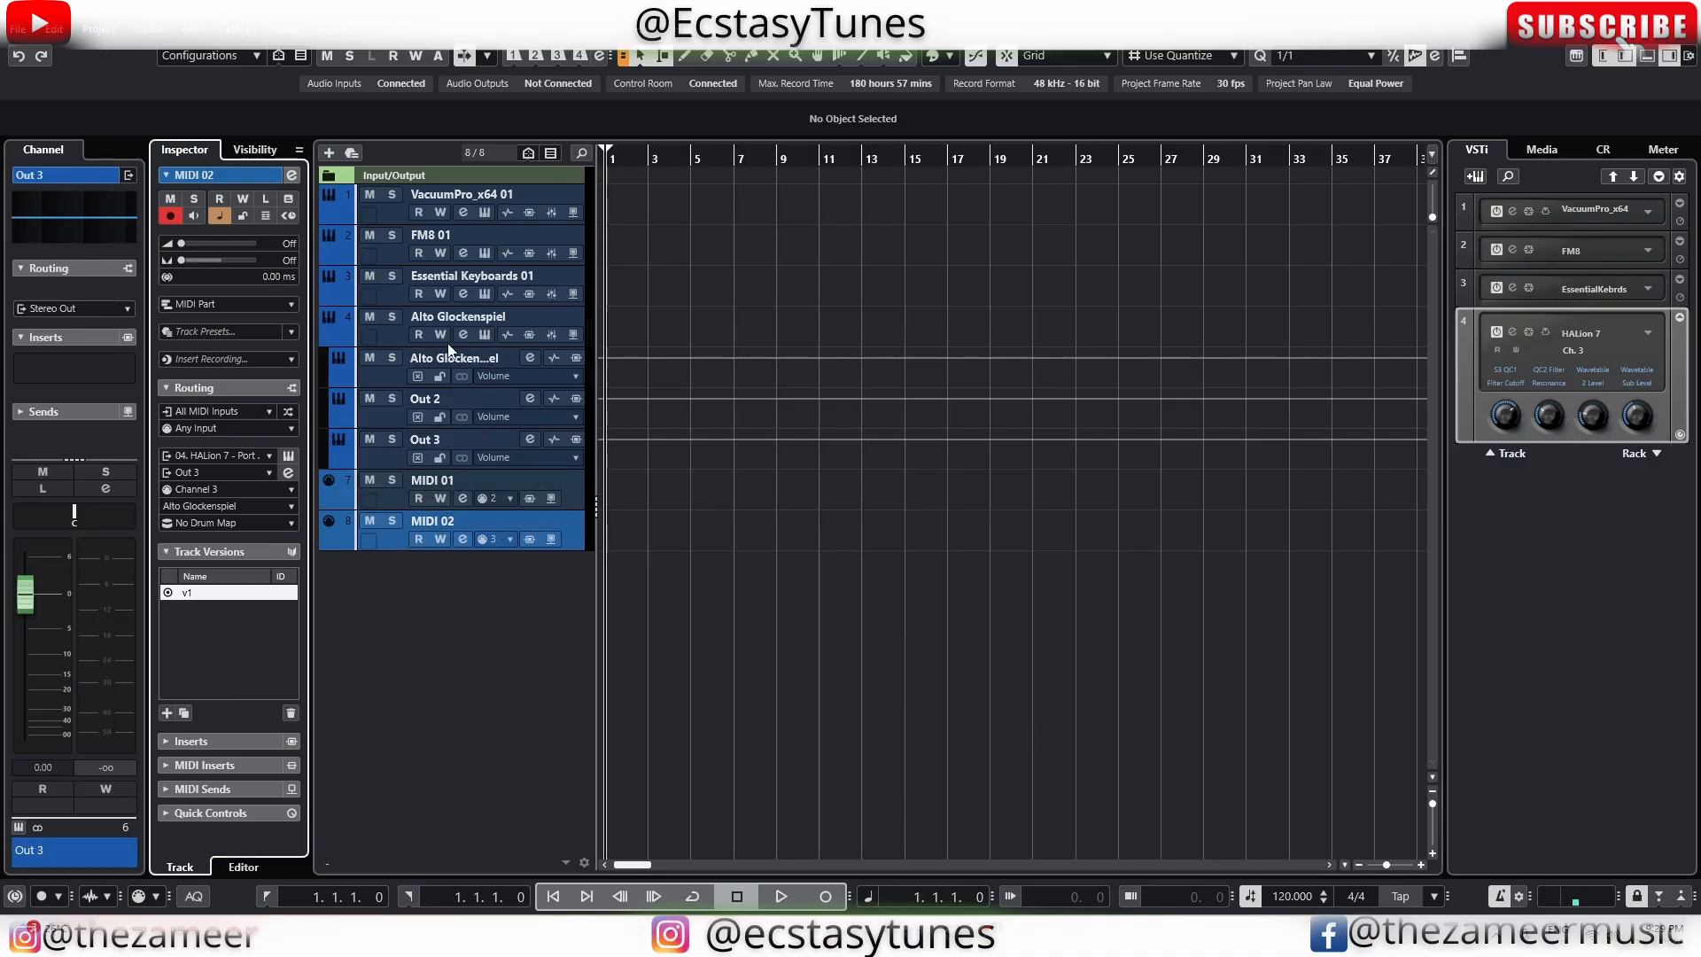
In HALion 7's slot rack, route Bottled Message to Out 2 and Ambient Outro to Out 3, and close the instrument window
left_click(288, 455)
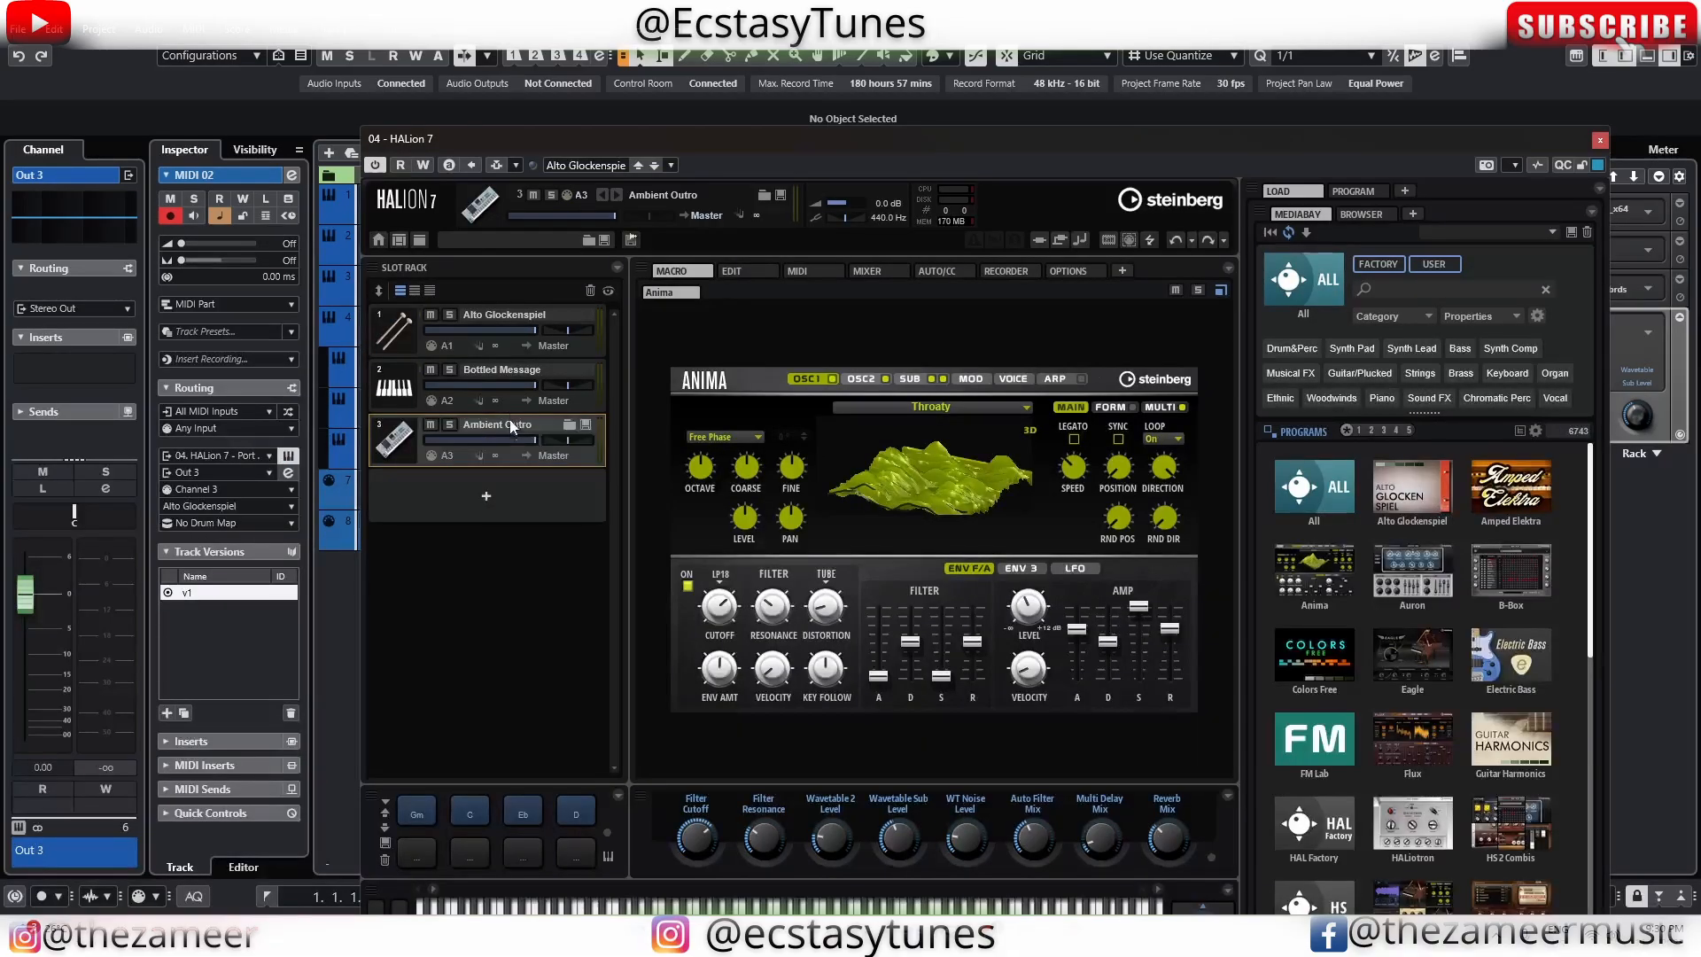
left_click(540, 403)
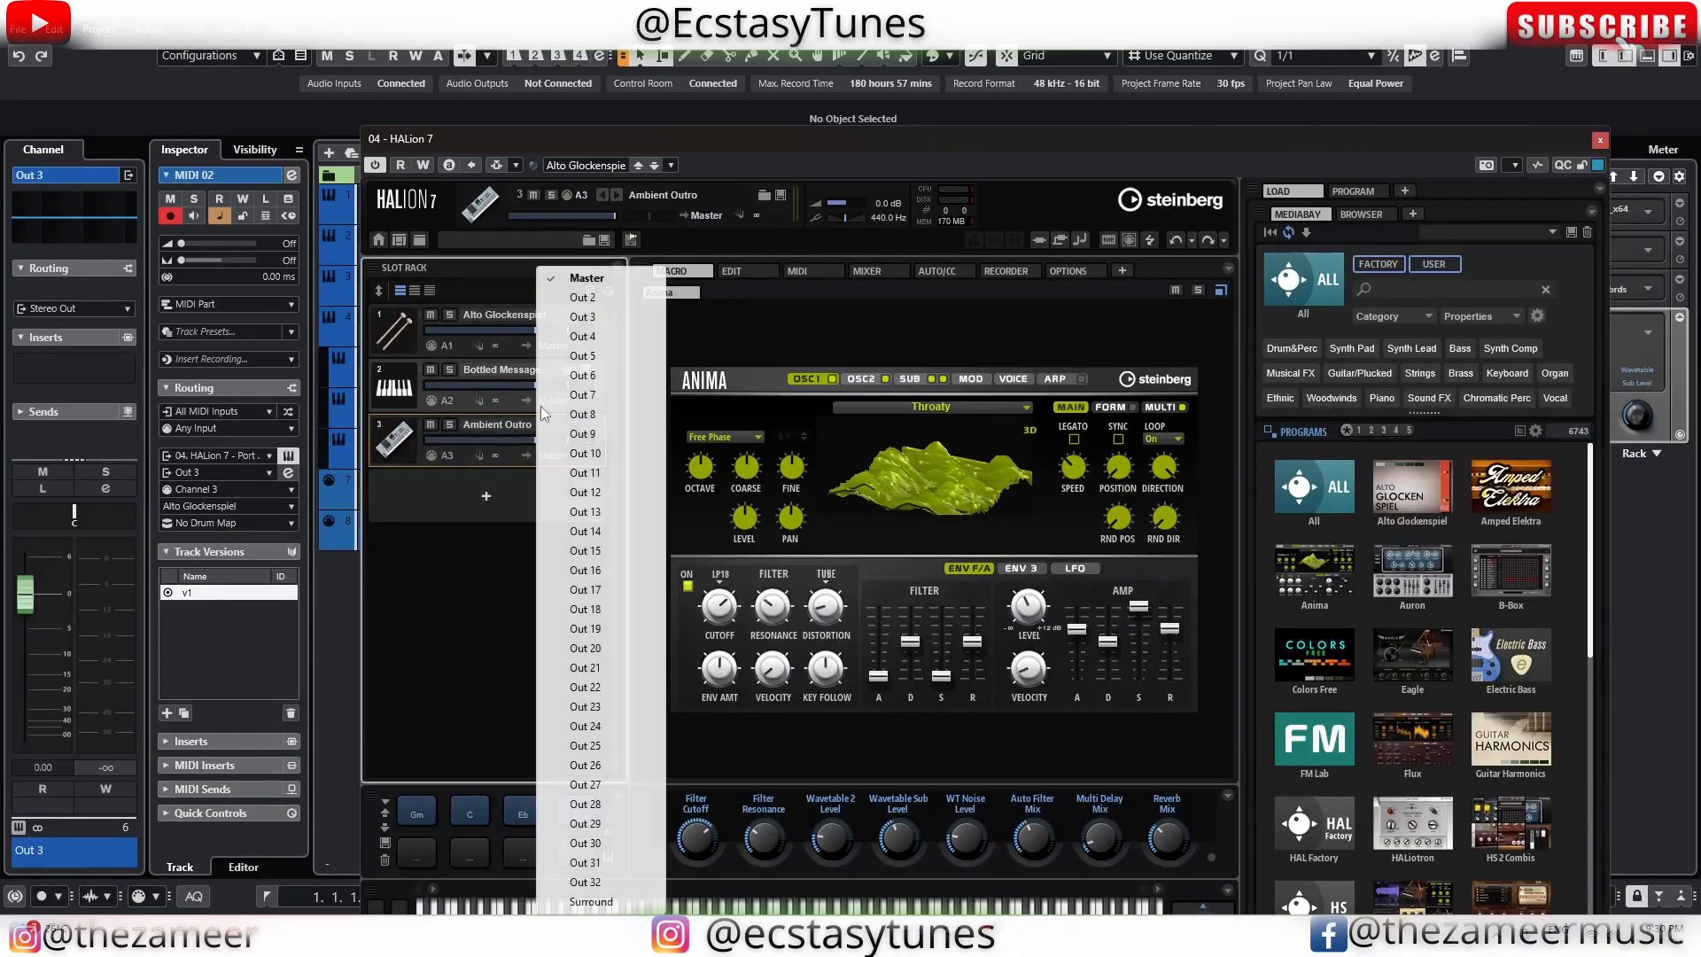
left_click(593, 299)
left_click(554, 457)
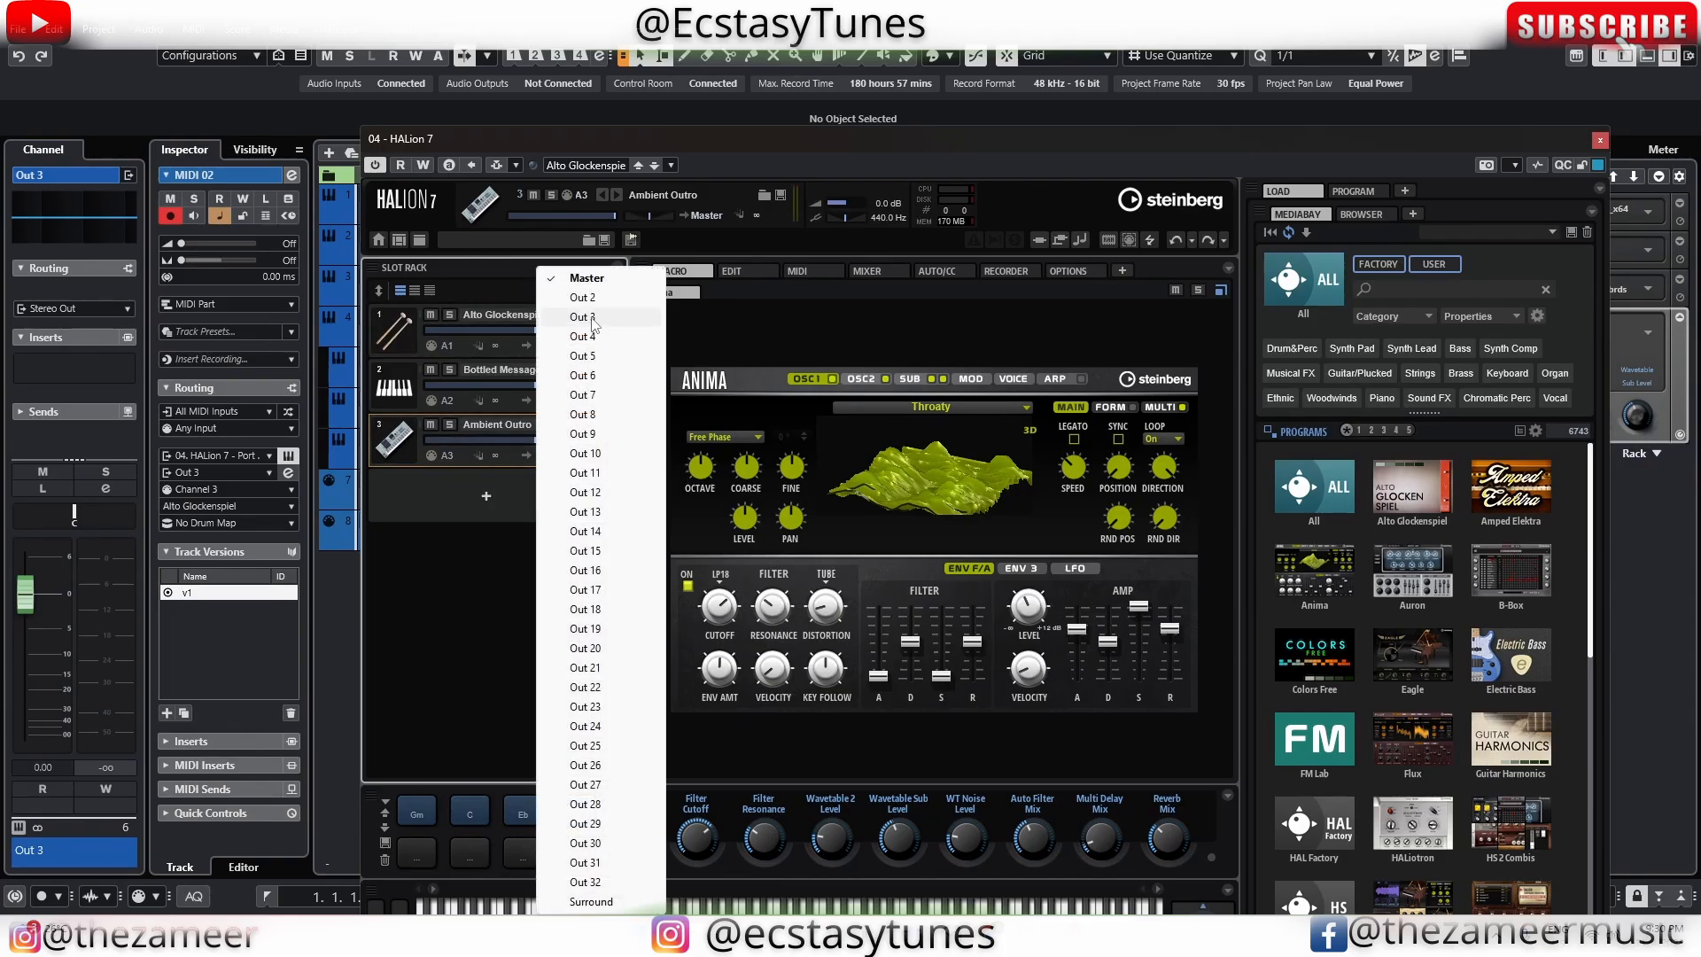
left_click(583, 316)
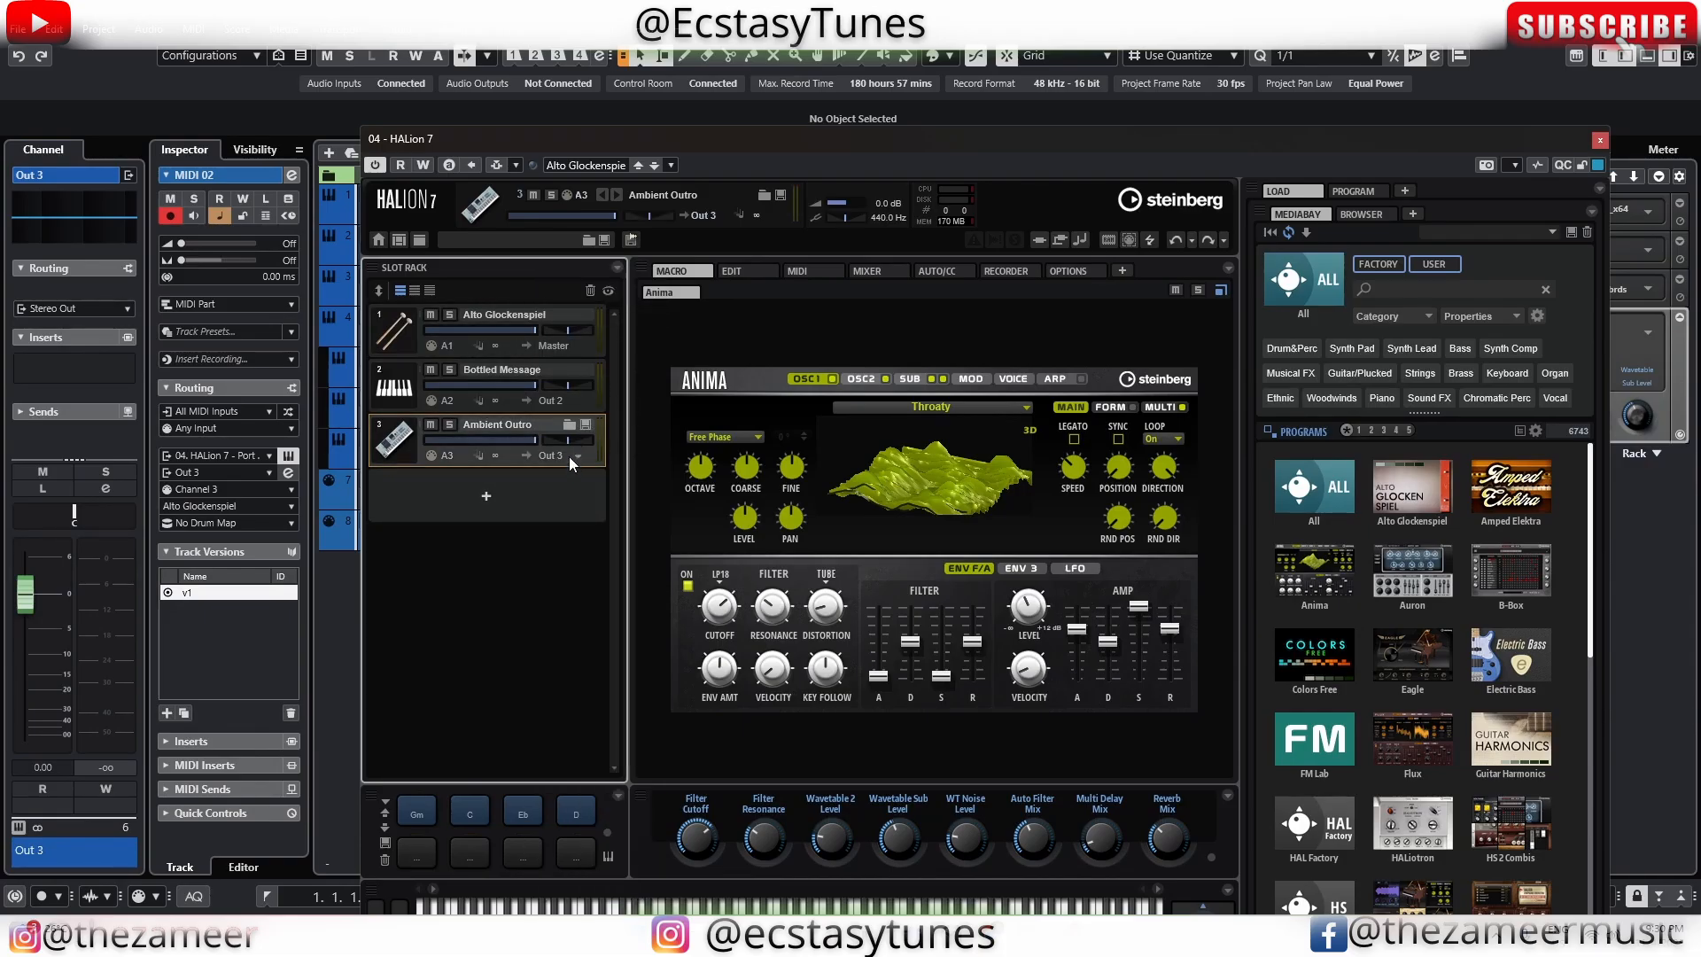
left_click(1600, 141)
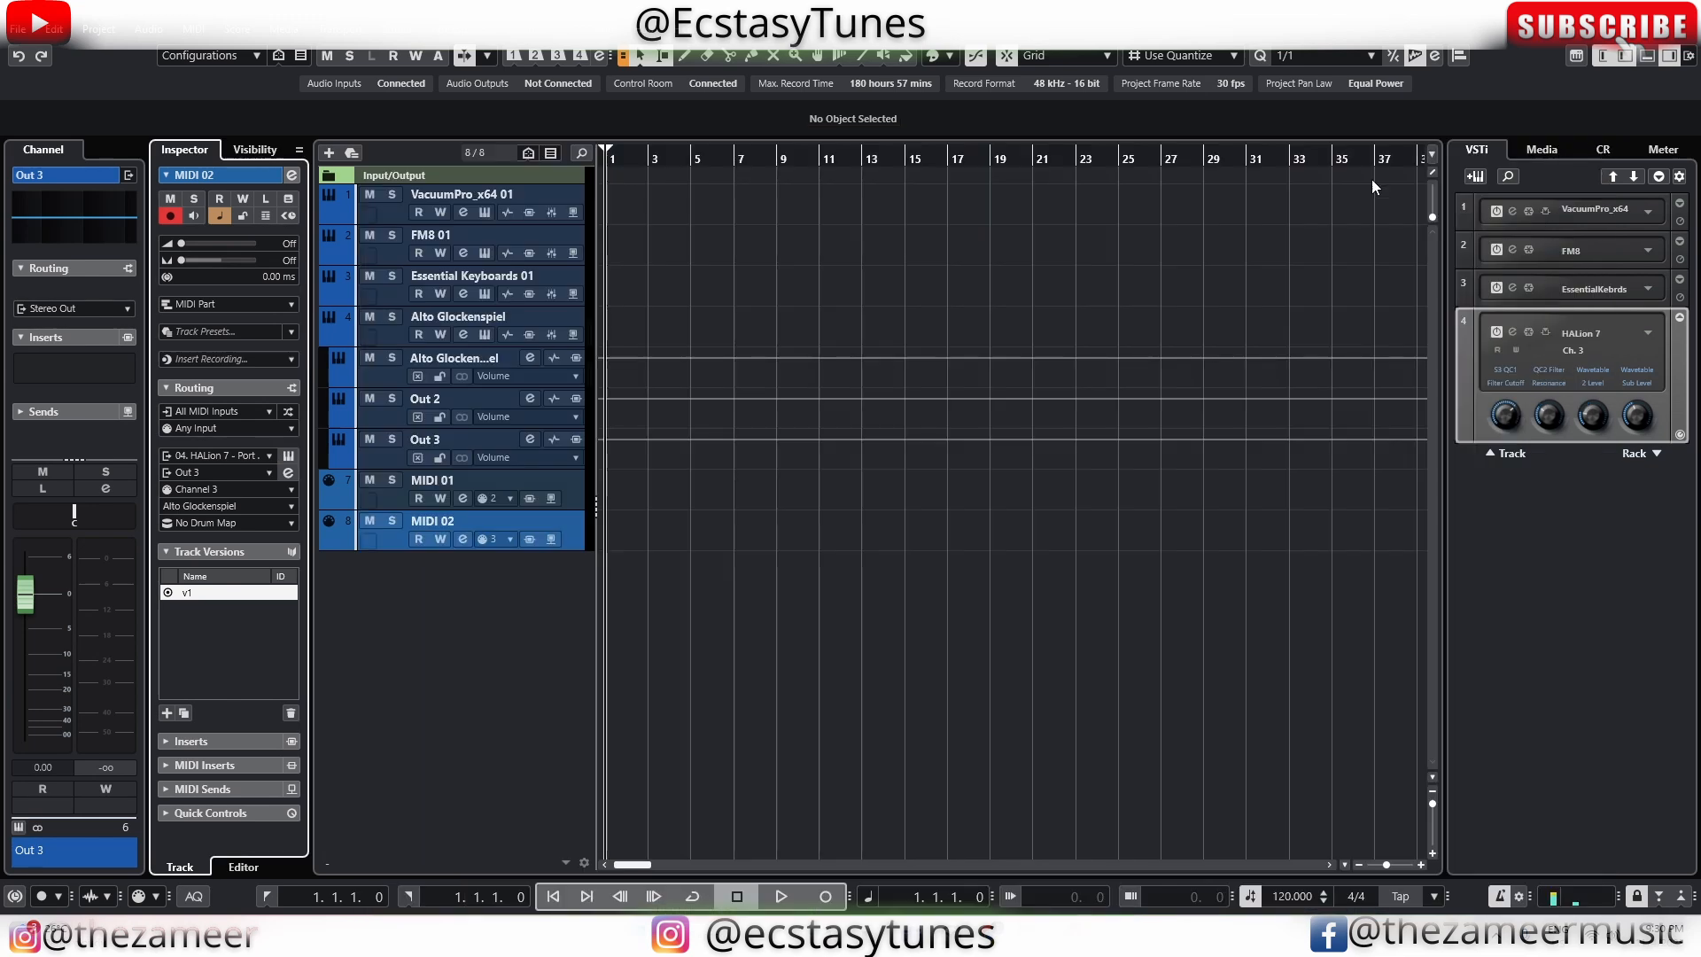
Audition MIDI 01 and MIDI 02 to check their separate output channels, and review MIDI 02's available outputs
left_click(575, 493)
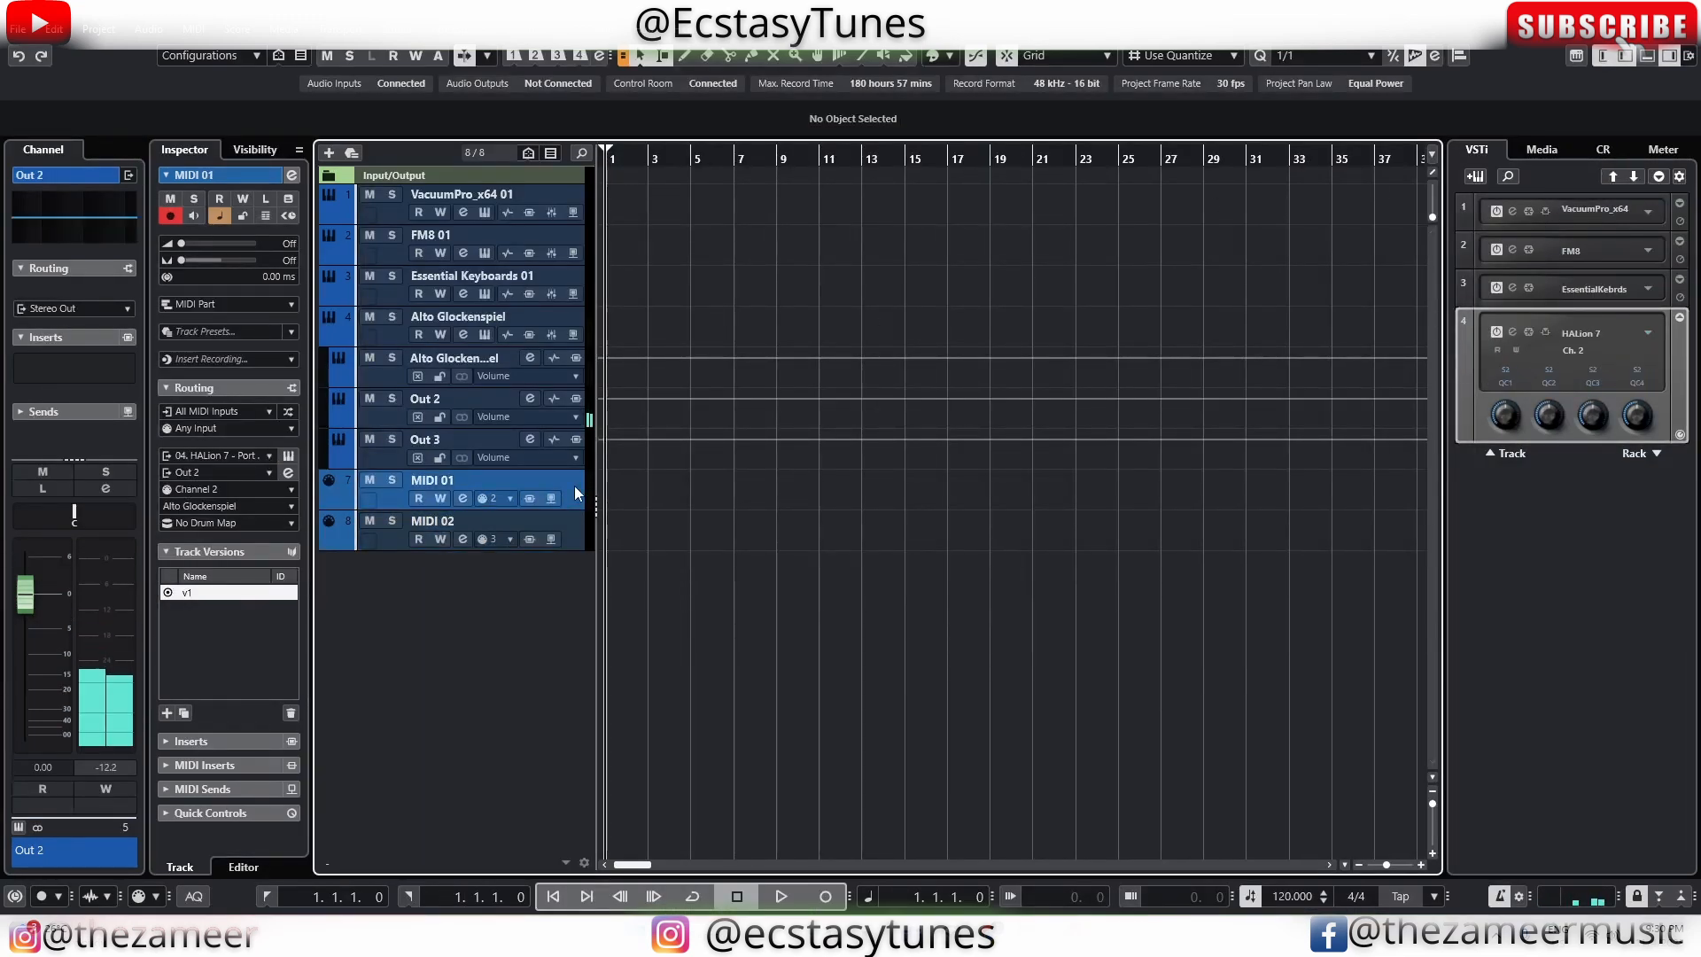
left_click(578, 534)
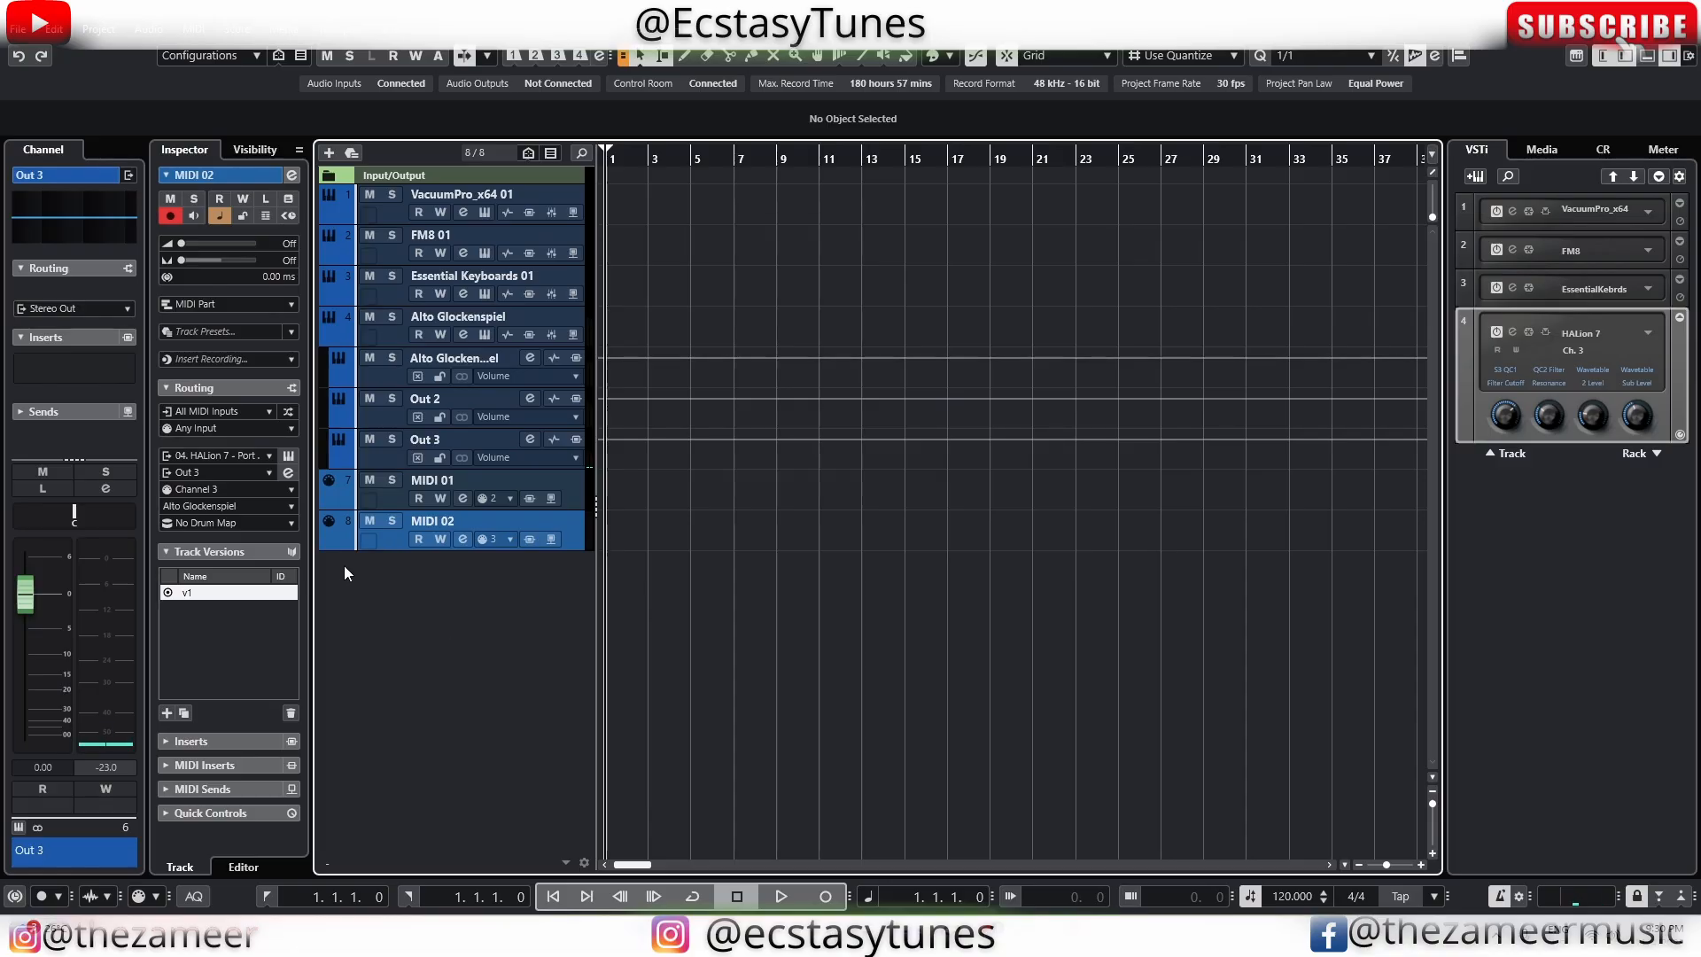
left_click(232, 473)
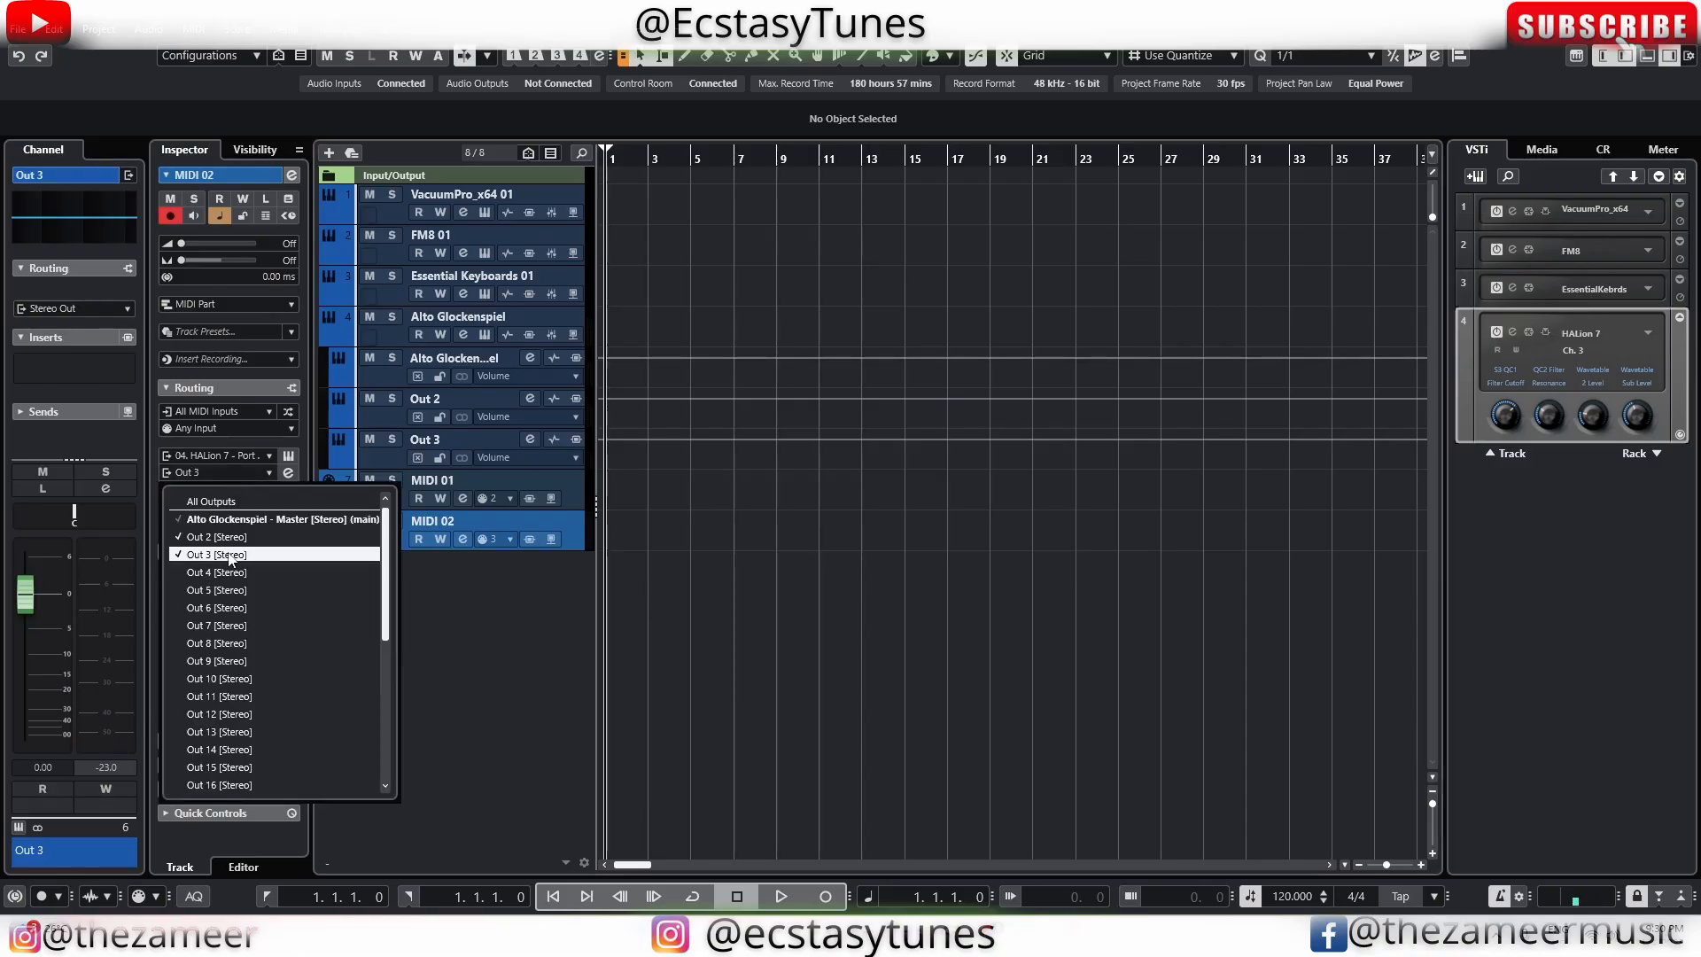
left_click(485, 643)
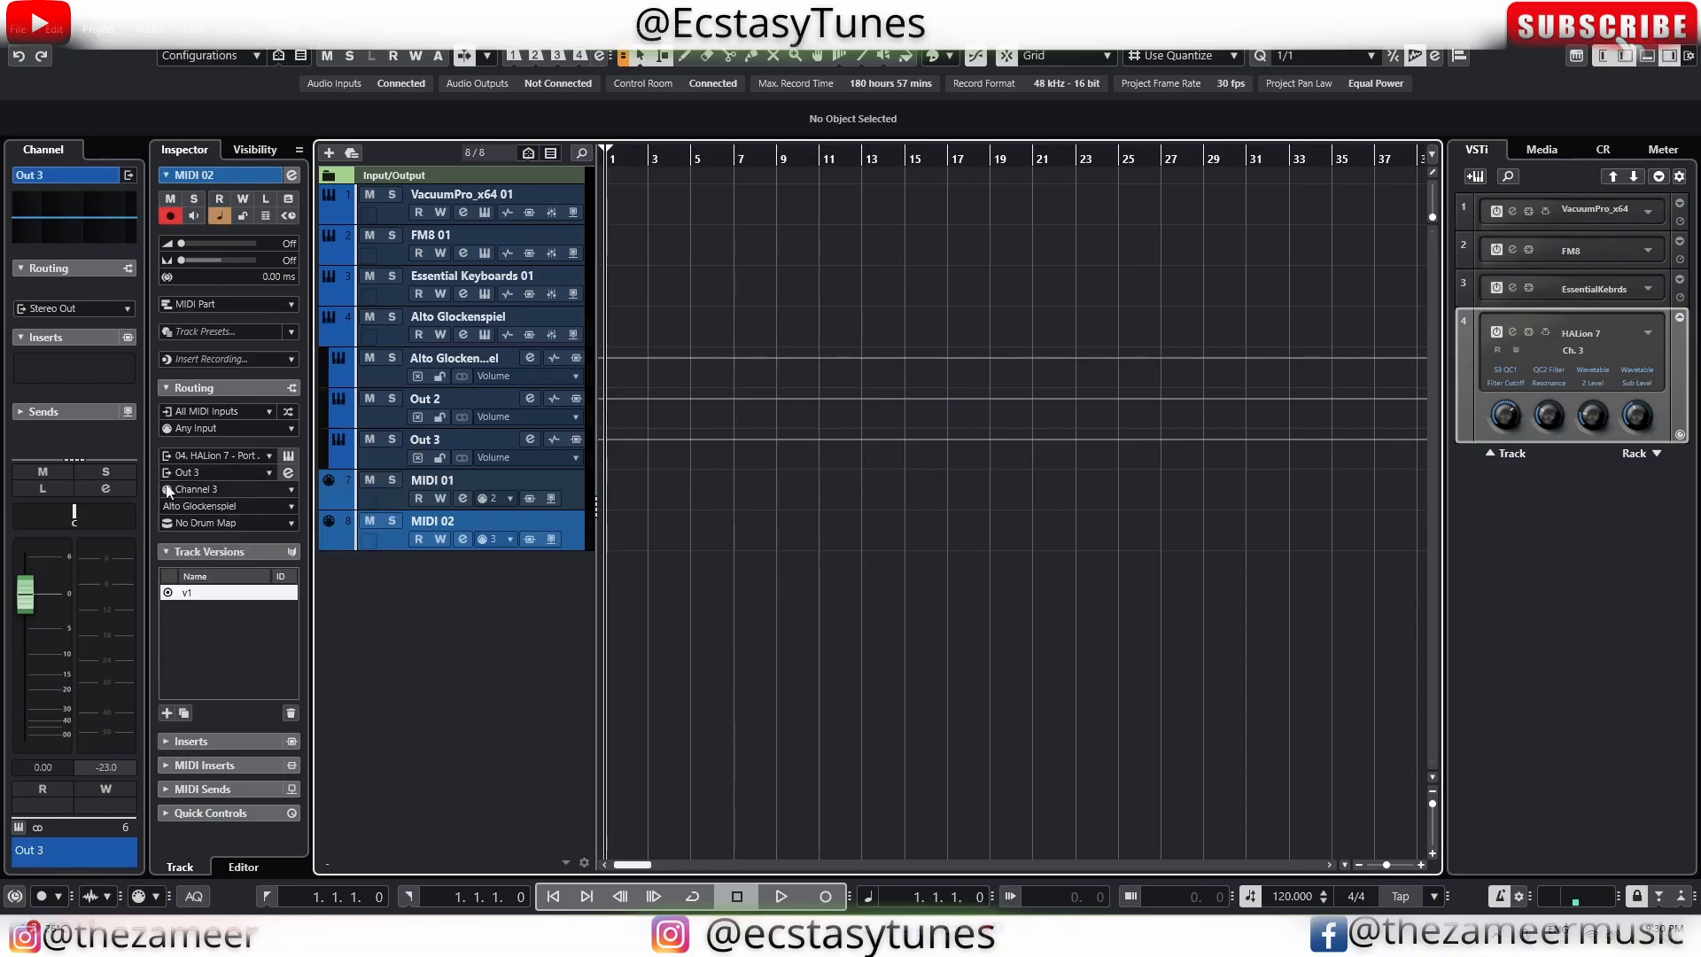
Shape Out 3's equalizer with cuts of about 19 dB at 51 Hz, 10 dB at 394 Hz, 7.5 dB at 2863 Hz and a 5.7 dB boost at 9679 Hz
left_click(288, 472)
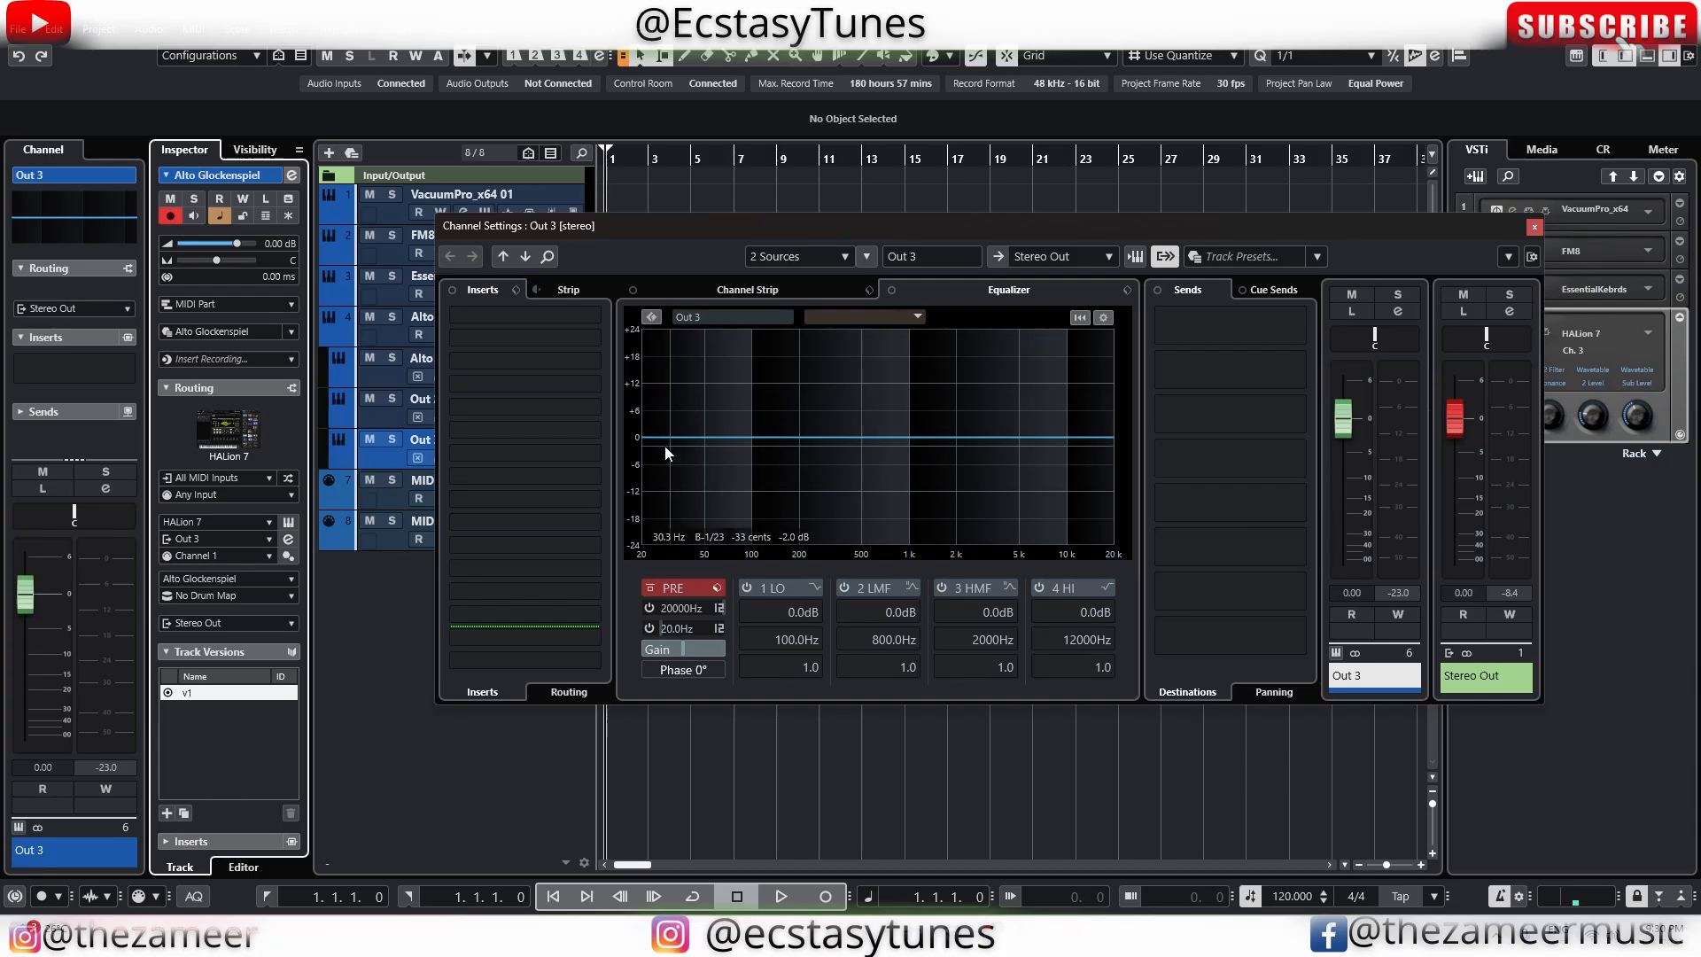
left_click(705, 524)
left_click(856, 444)
left_click_drag(856, 444, 845, 481)
left_click(965, 445)
left_click(1038, 445)
left_click_drag(965, 445, 1063, 410)
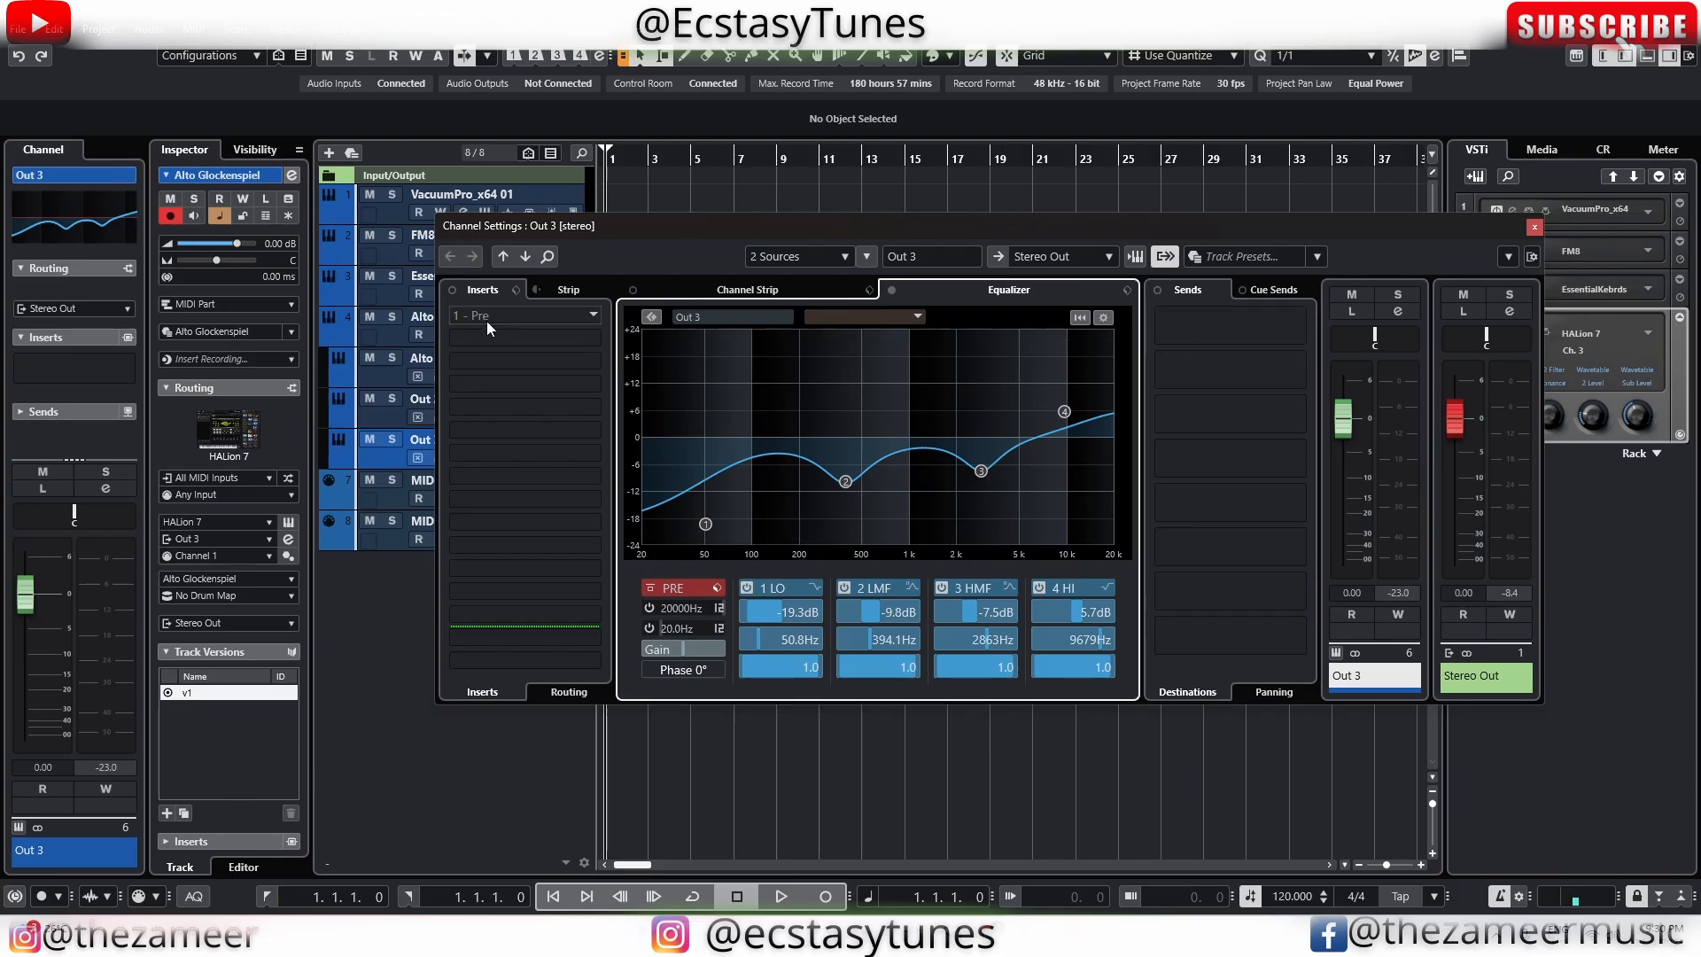
left_click(1534, 228)
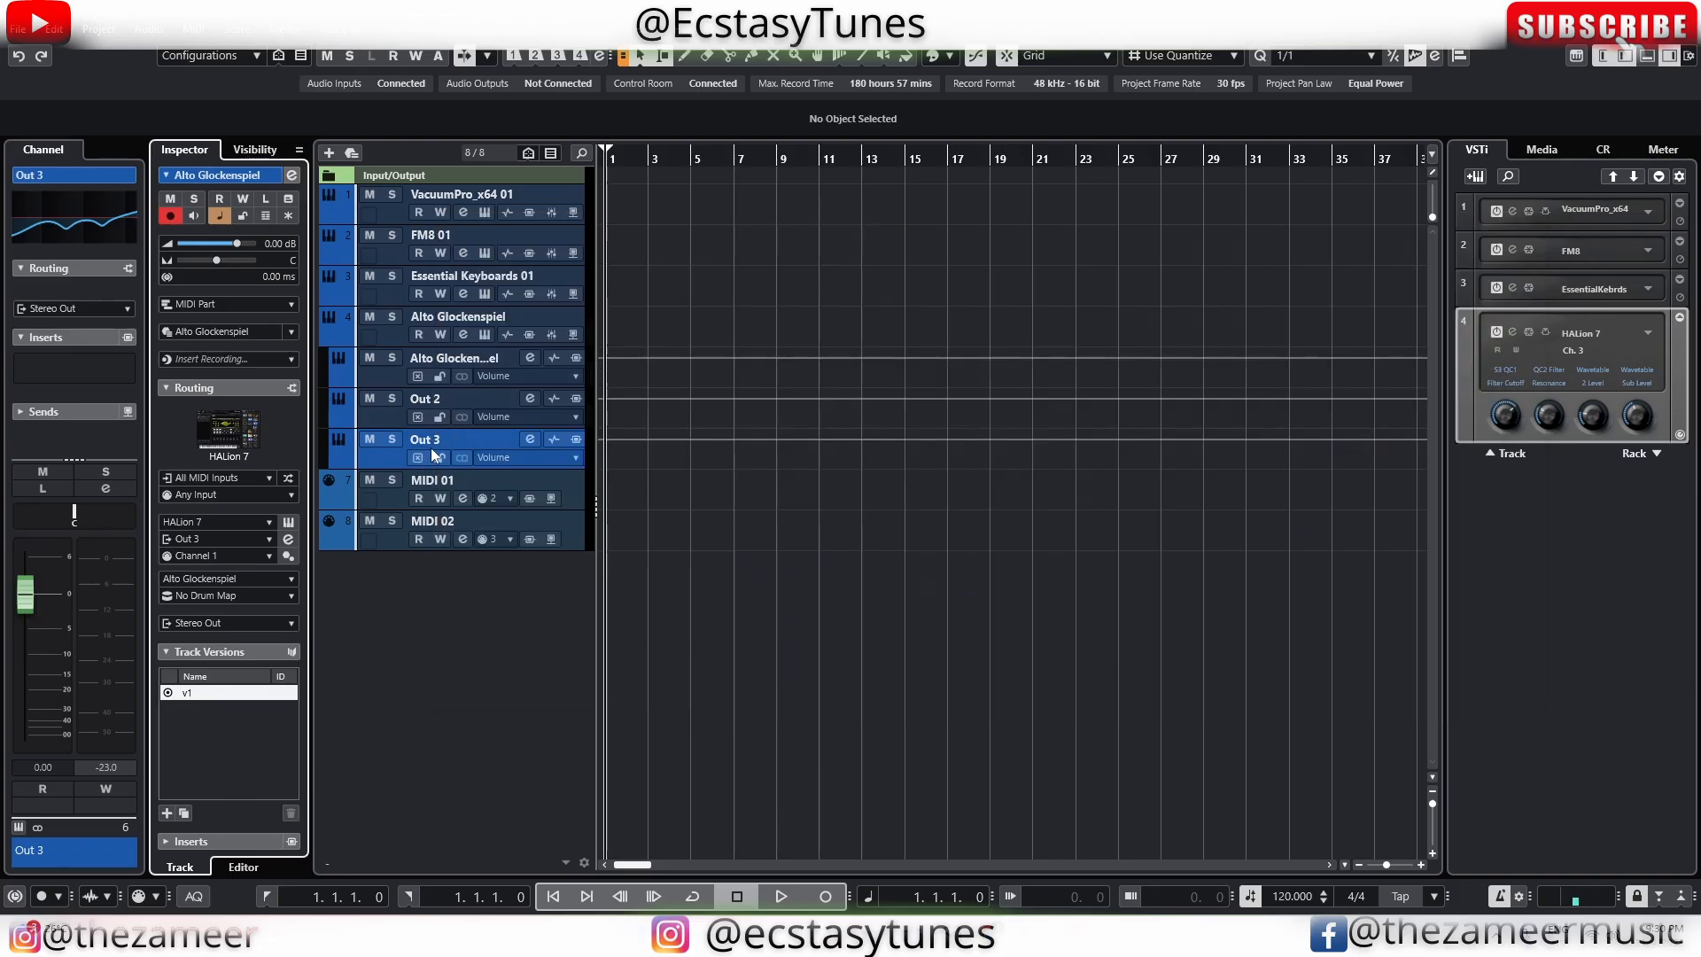
Equalize Out 2 with cuts of about 24 dB at 65 Hz and 11 dB at 628 Hz, plus an 11 dB boost at 5332 Hz
left_click(468, 406)
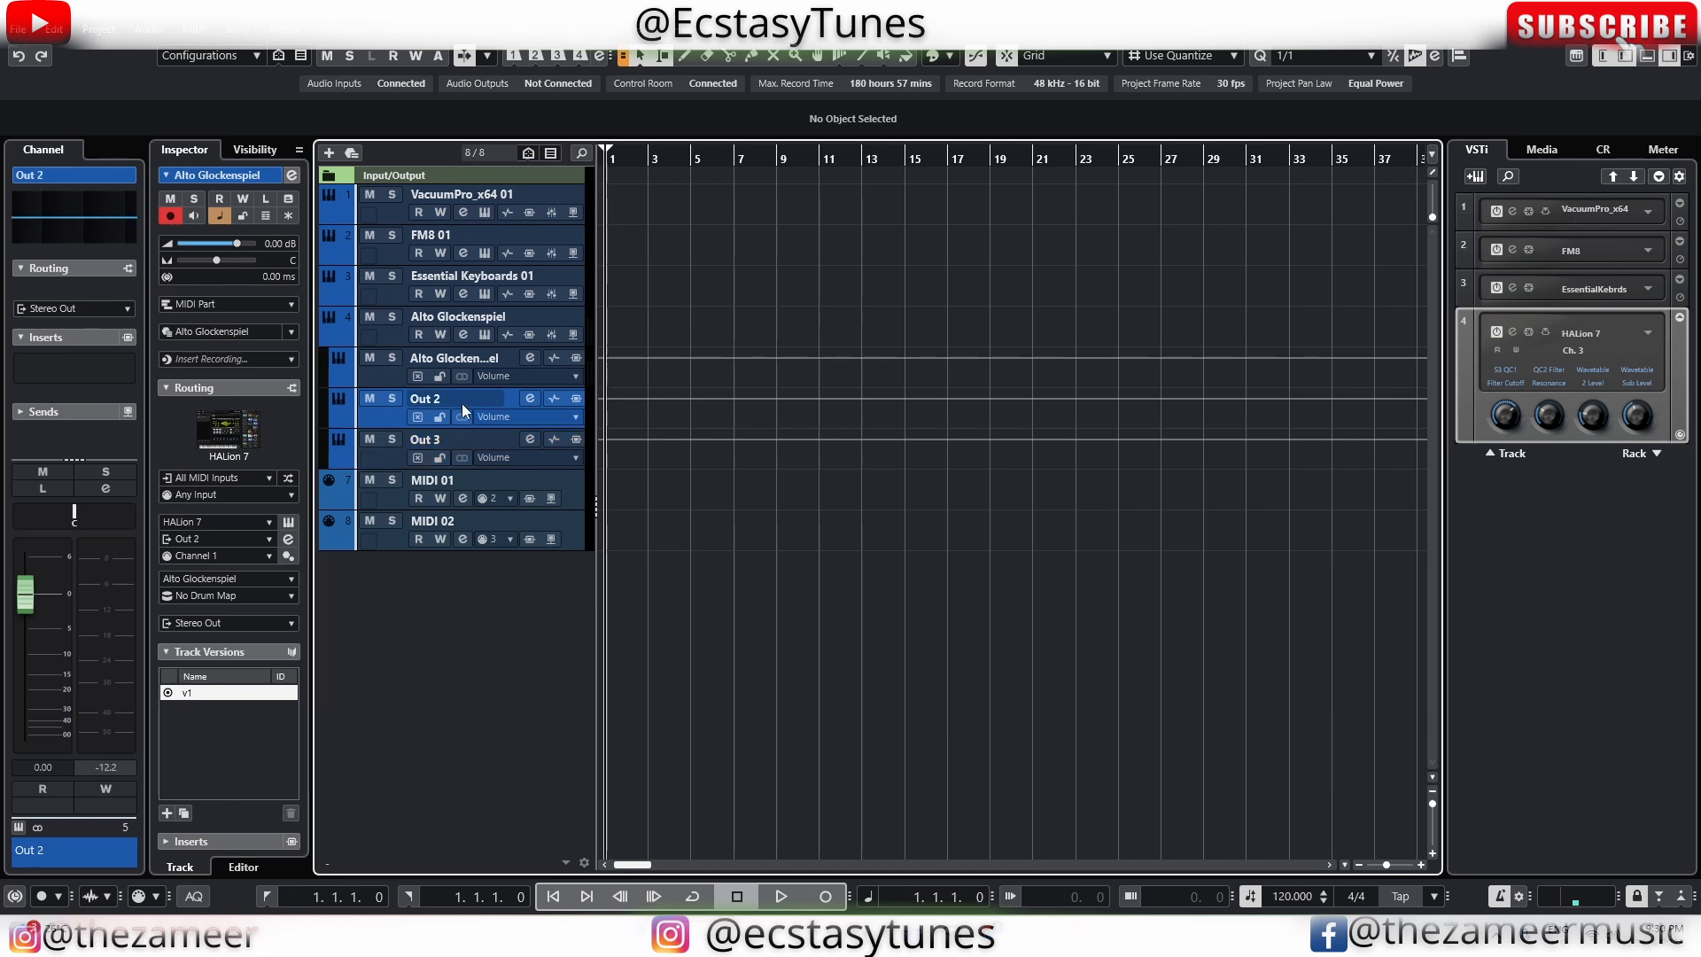
left_click_drag(716, 544, 723, 541)
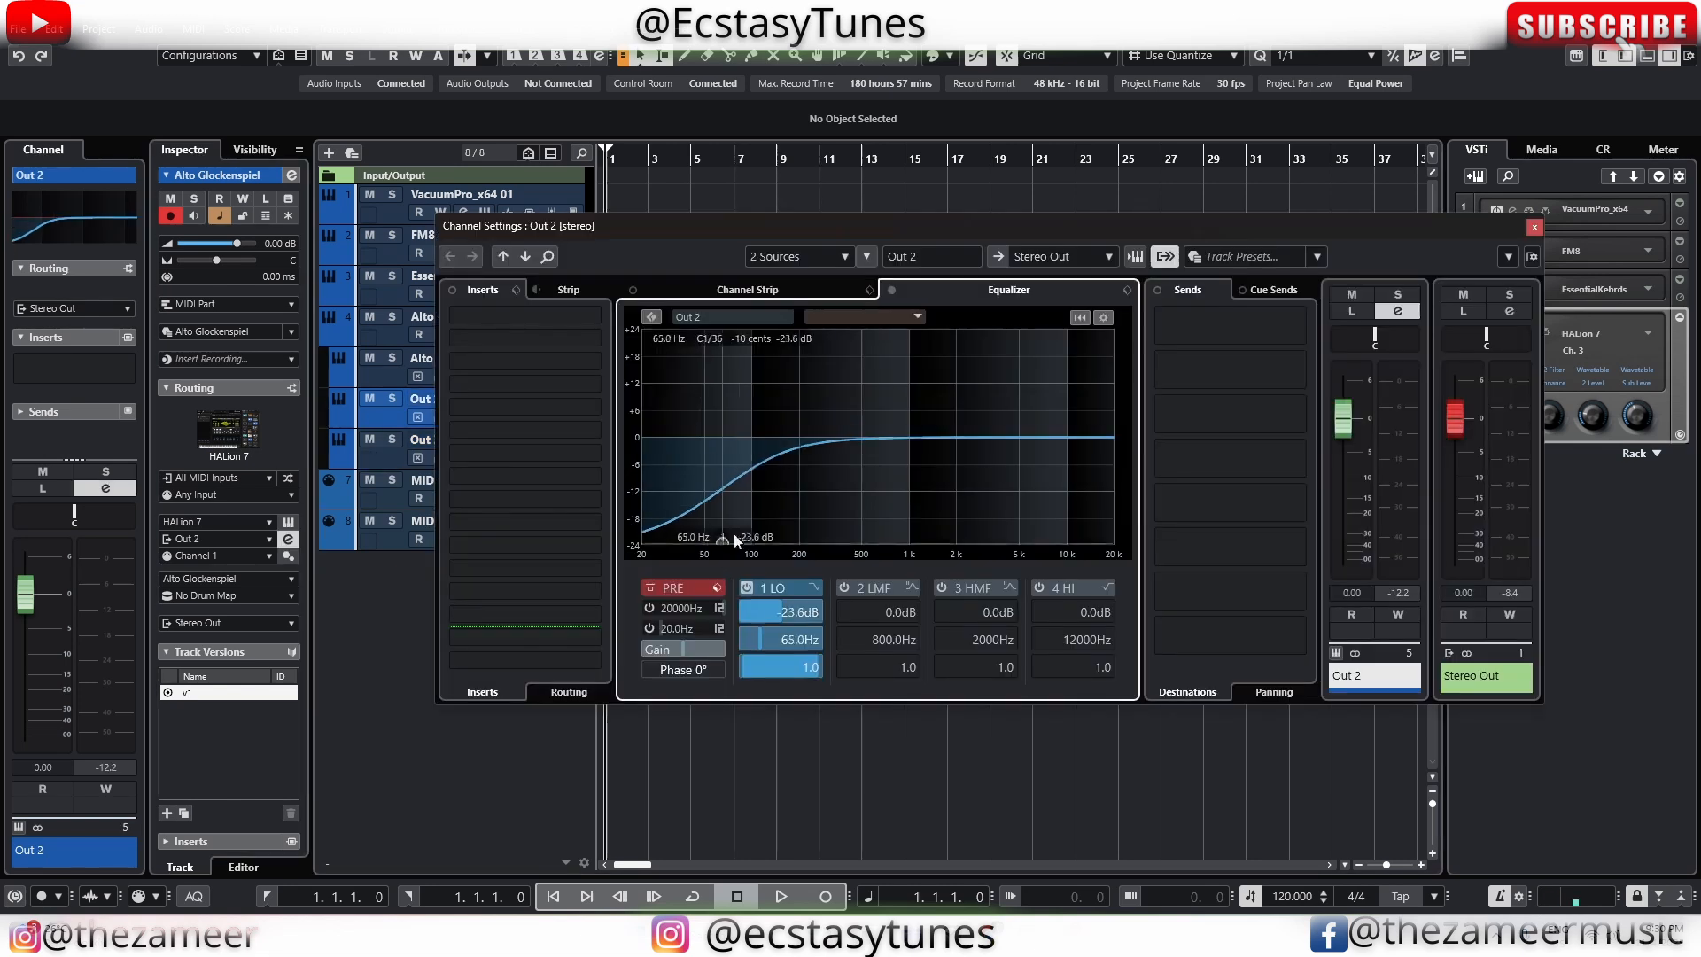
left_click_drag(900, 441, 877, 485)
left_click_drag(1028, 438, 1024, 392)
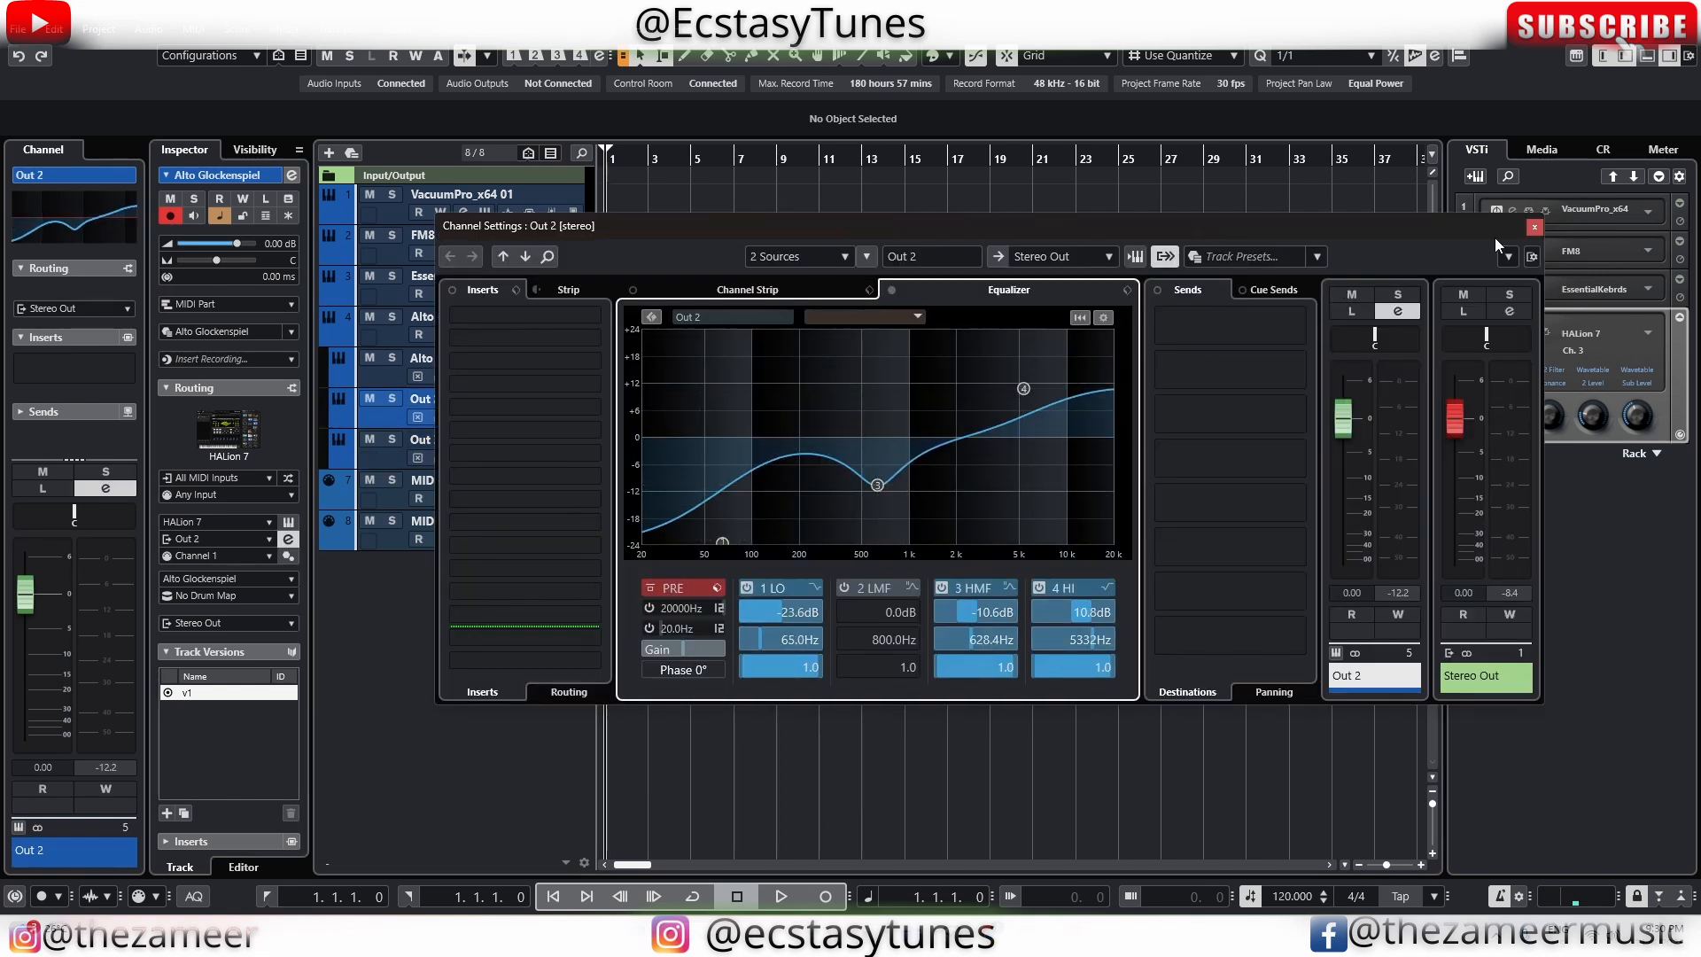
left_click(1534, 227)
While monitoring MIDI 01, add an LMF boost of about 15.7 dB at 1083 Hz to Out 2's equalizer
left_click(579, 483)
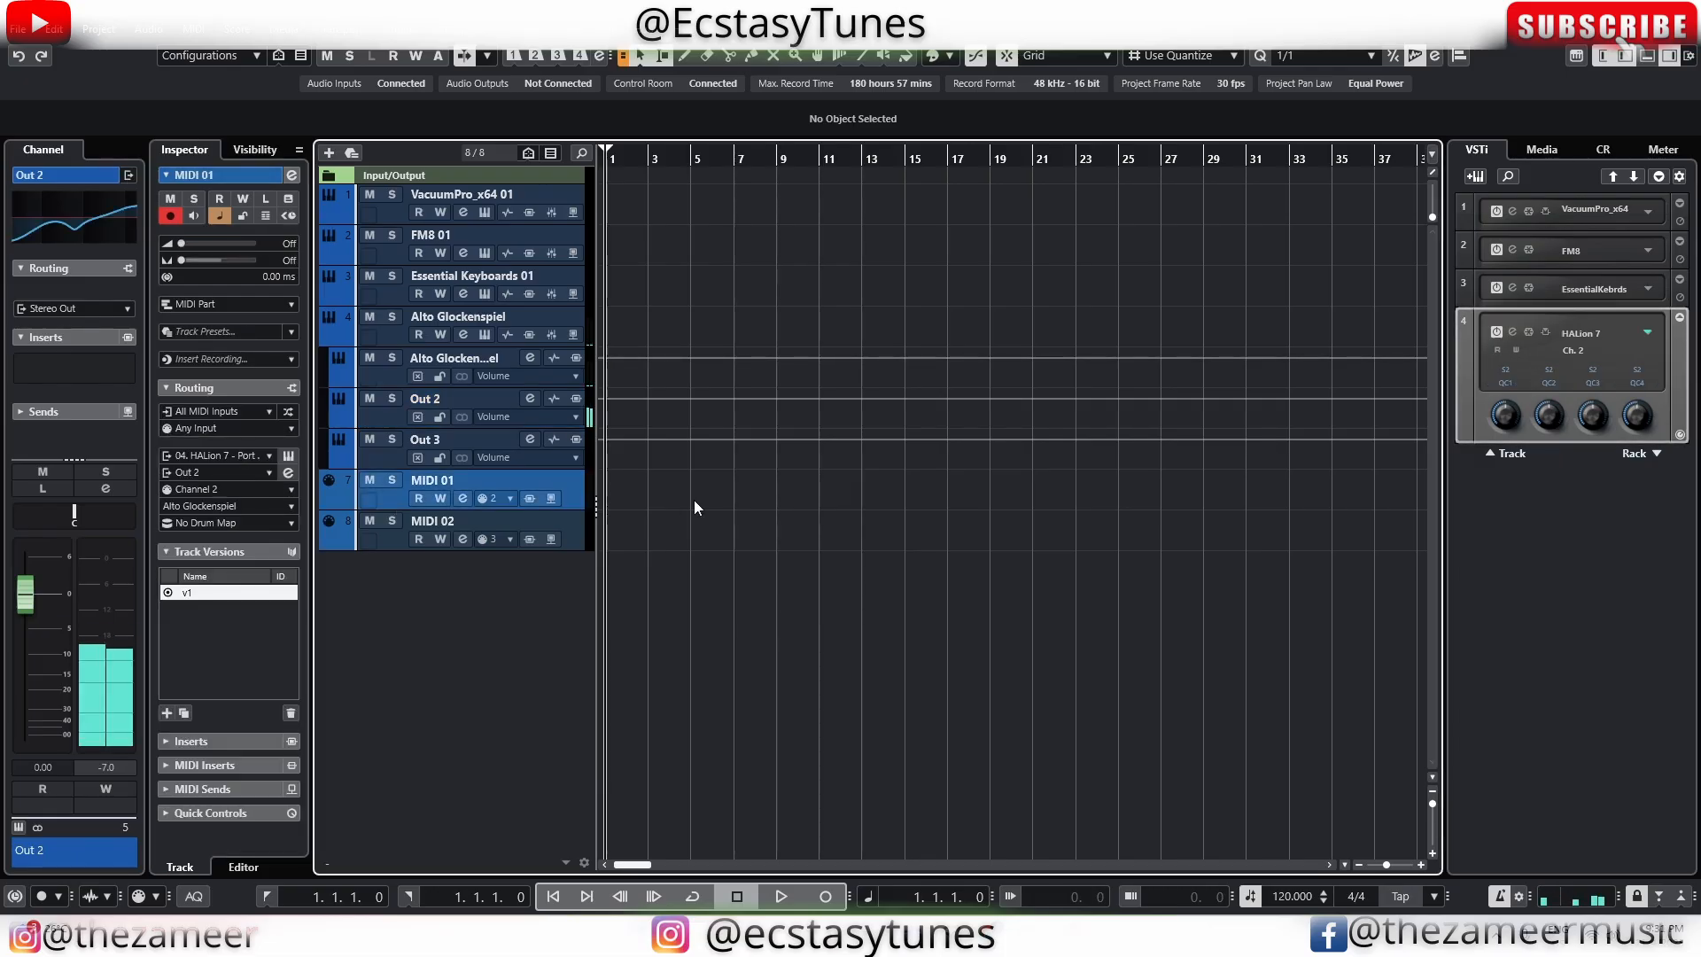
left_click(47, 233)
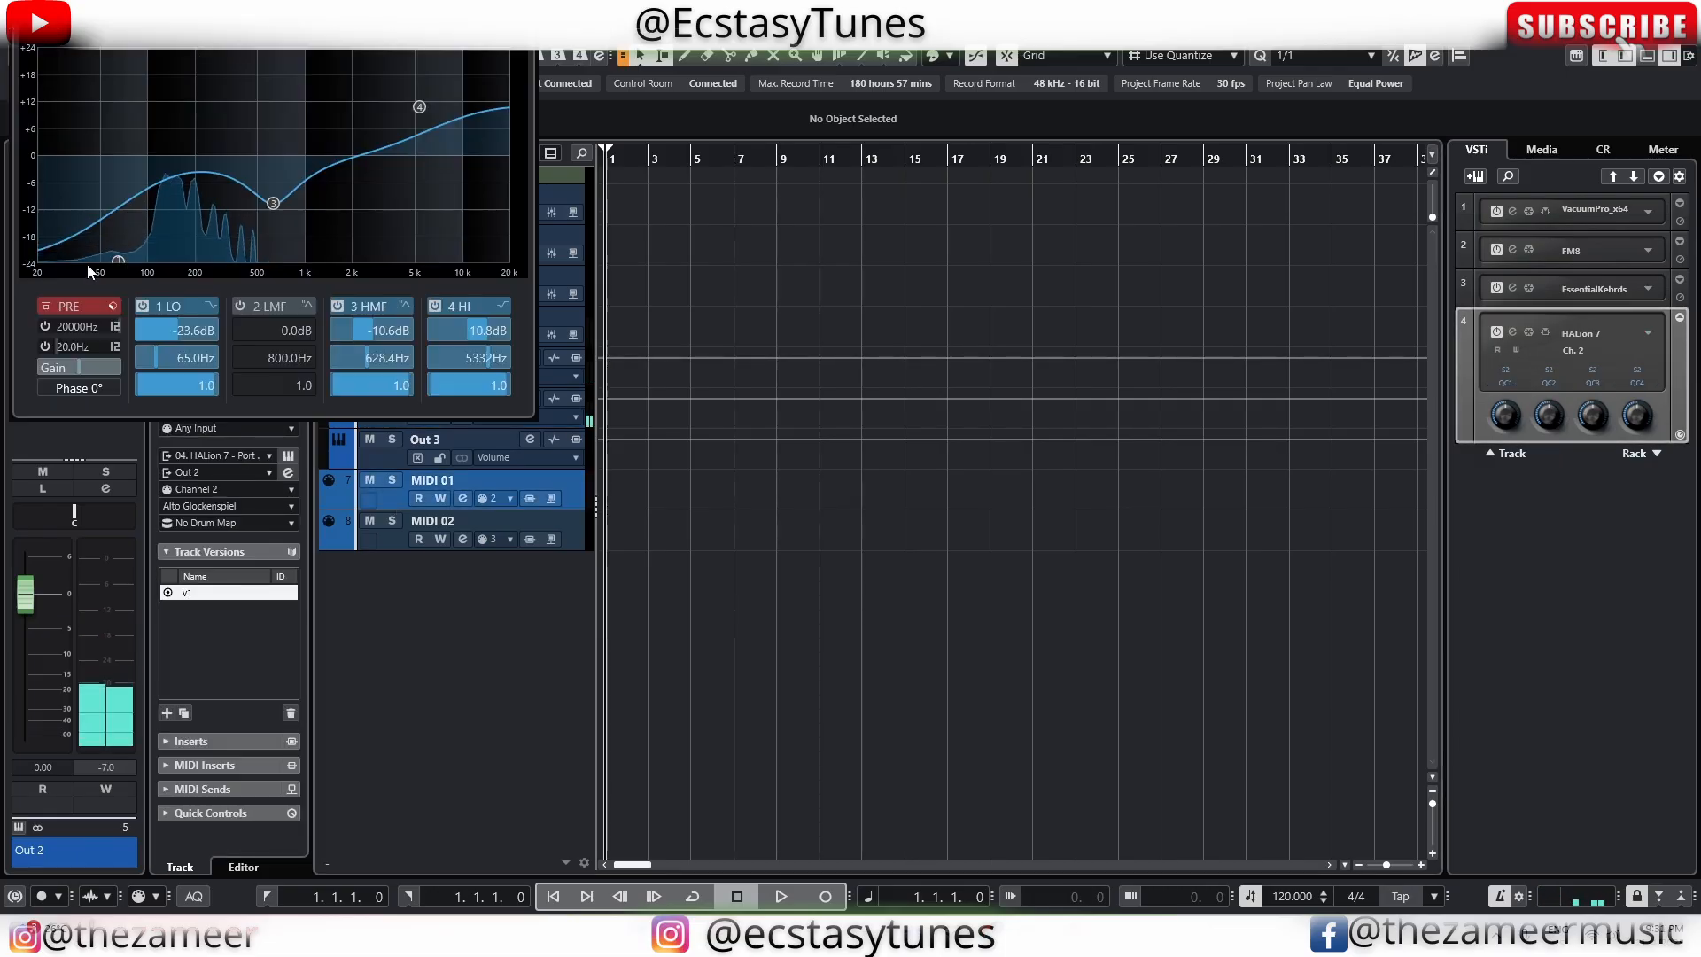
left_click_drag(131, 255, 311, 85)
Select MIDI 02 and reshape the lower part of Out 3's equalizer curve while monitoring its sound
left_click(383, 529)
left_click(387, 537)
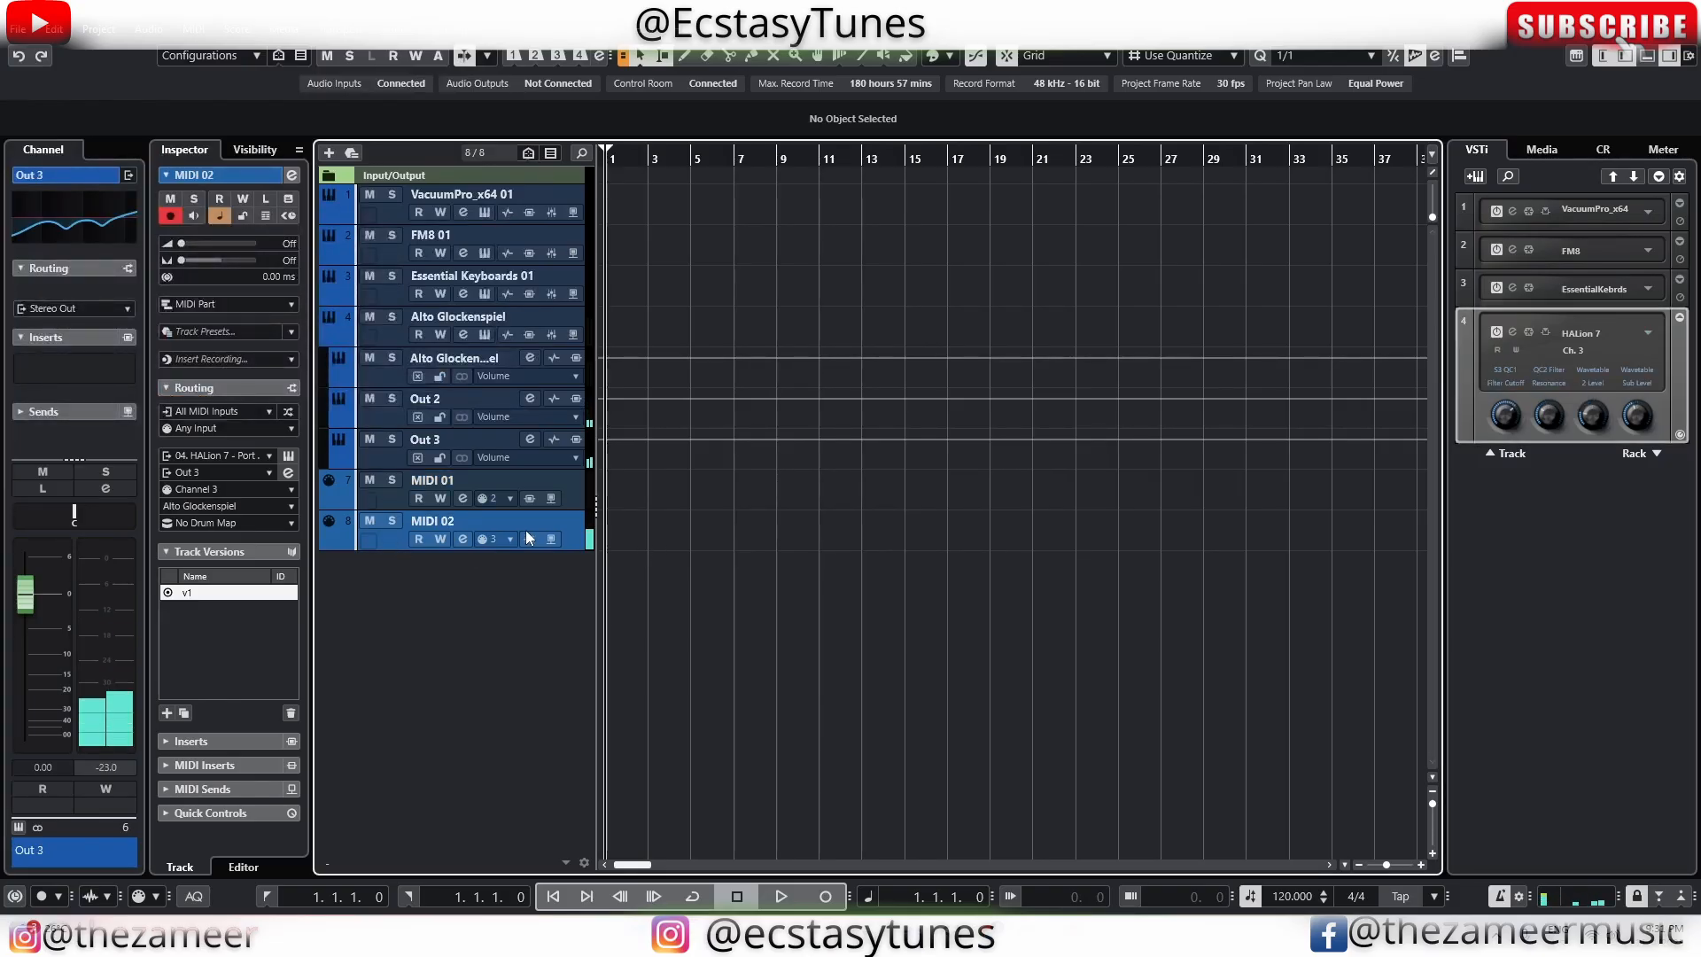
left_click(81, 213)
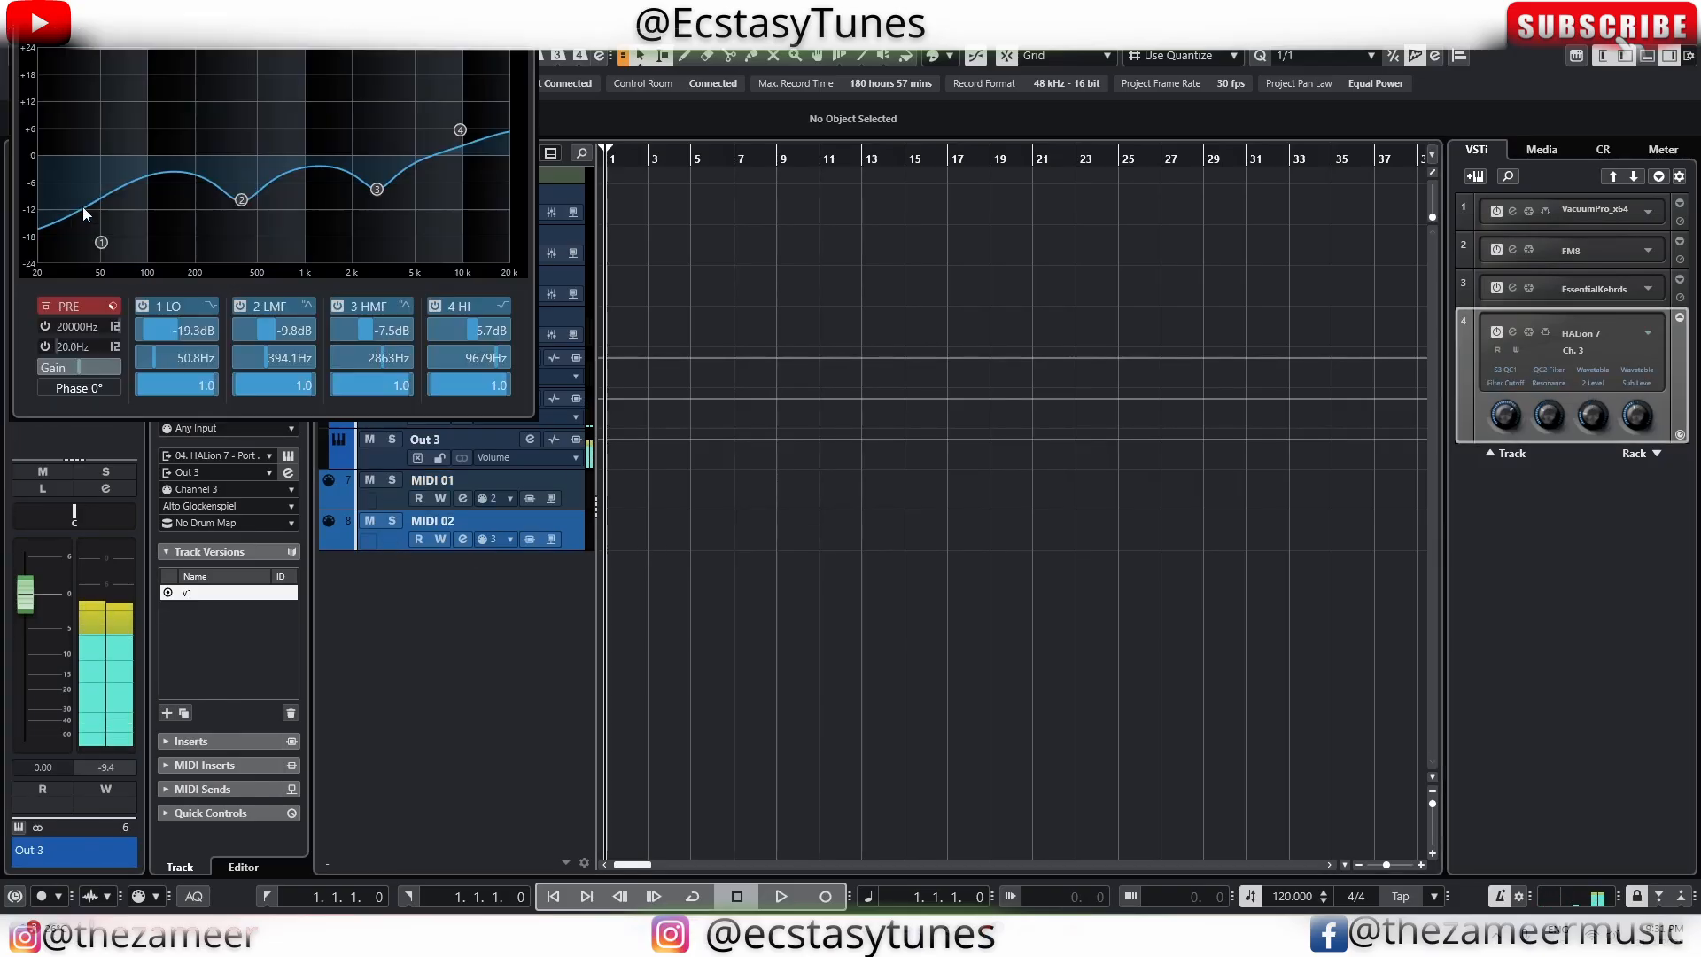
left_click_drag(143, 196, 249, 268)
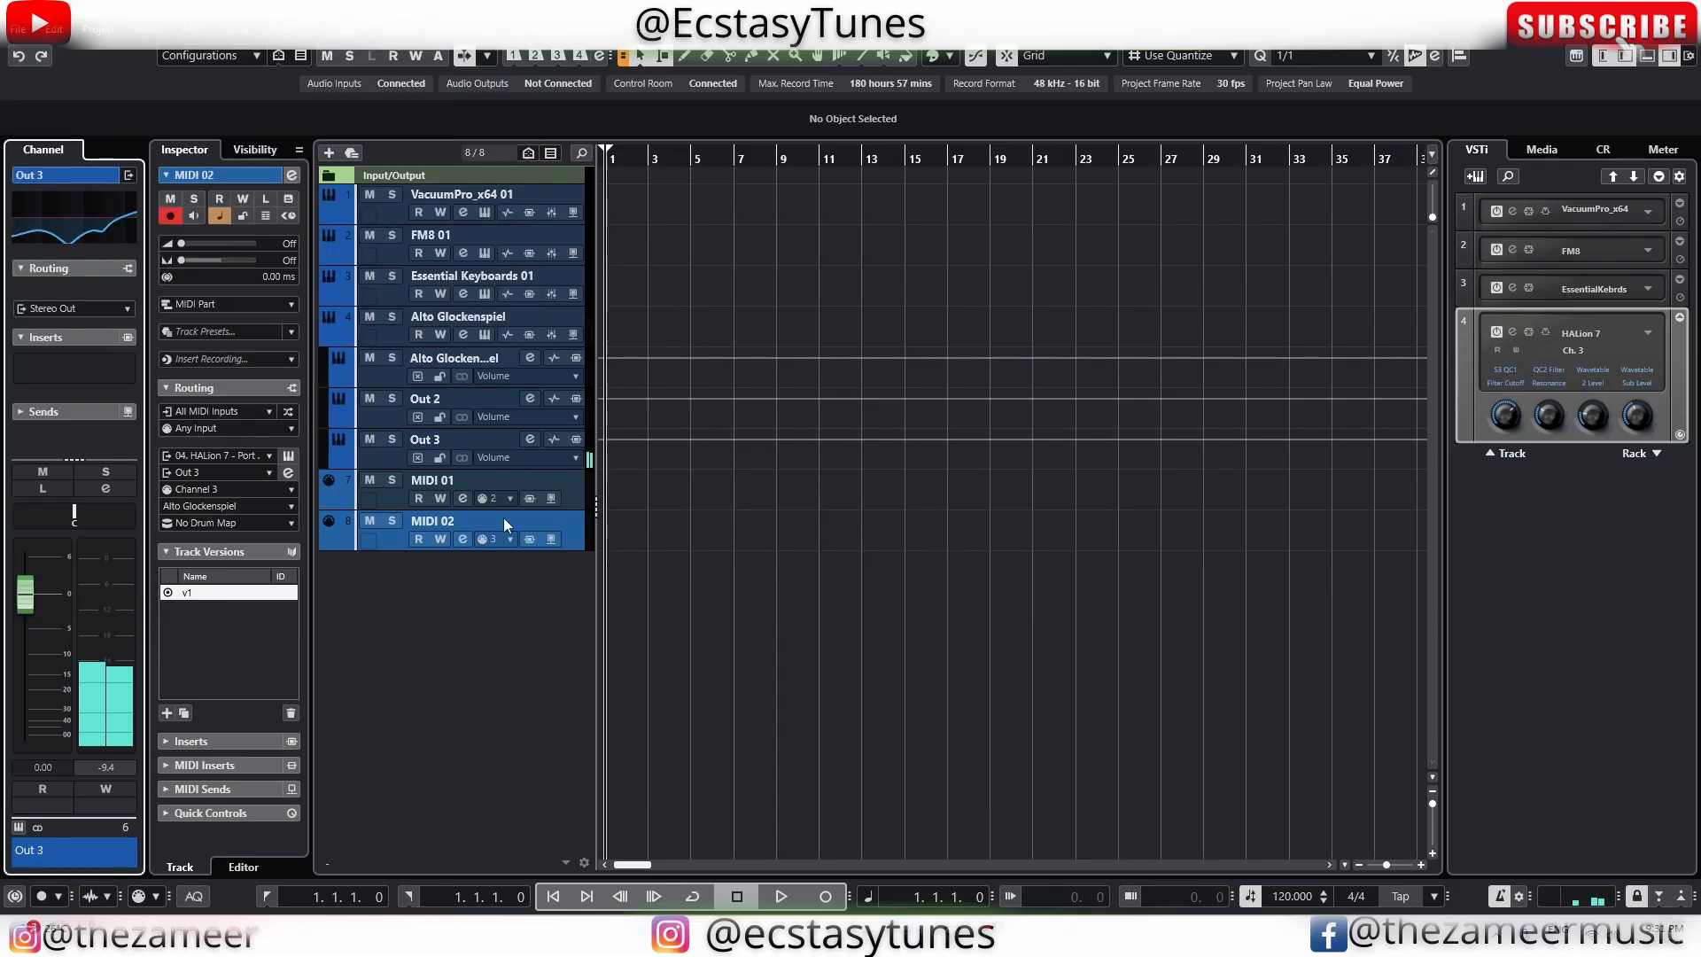
Switch between MIDI 01 and MIDI 02 to compare the separately equalized Out 2 and Out 3 channels
left_click(514, 479)
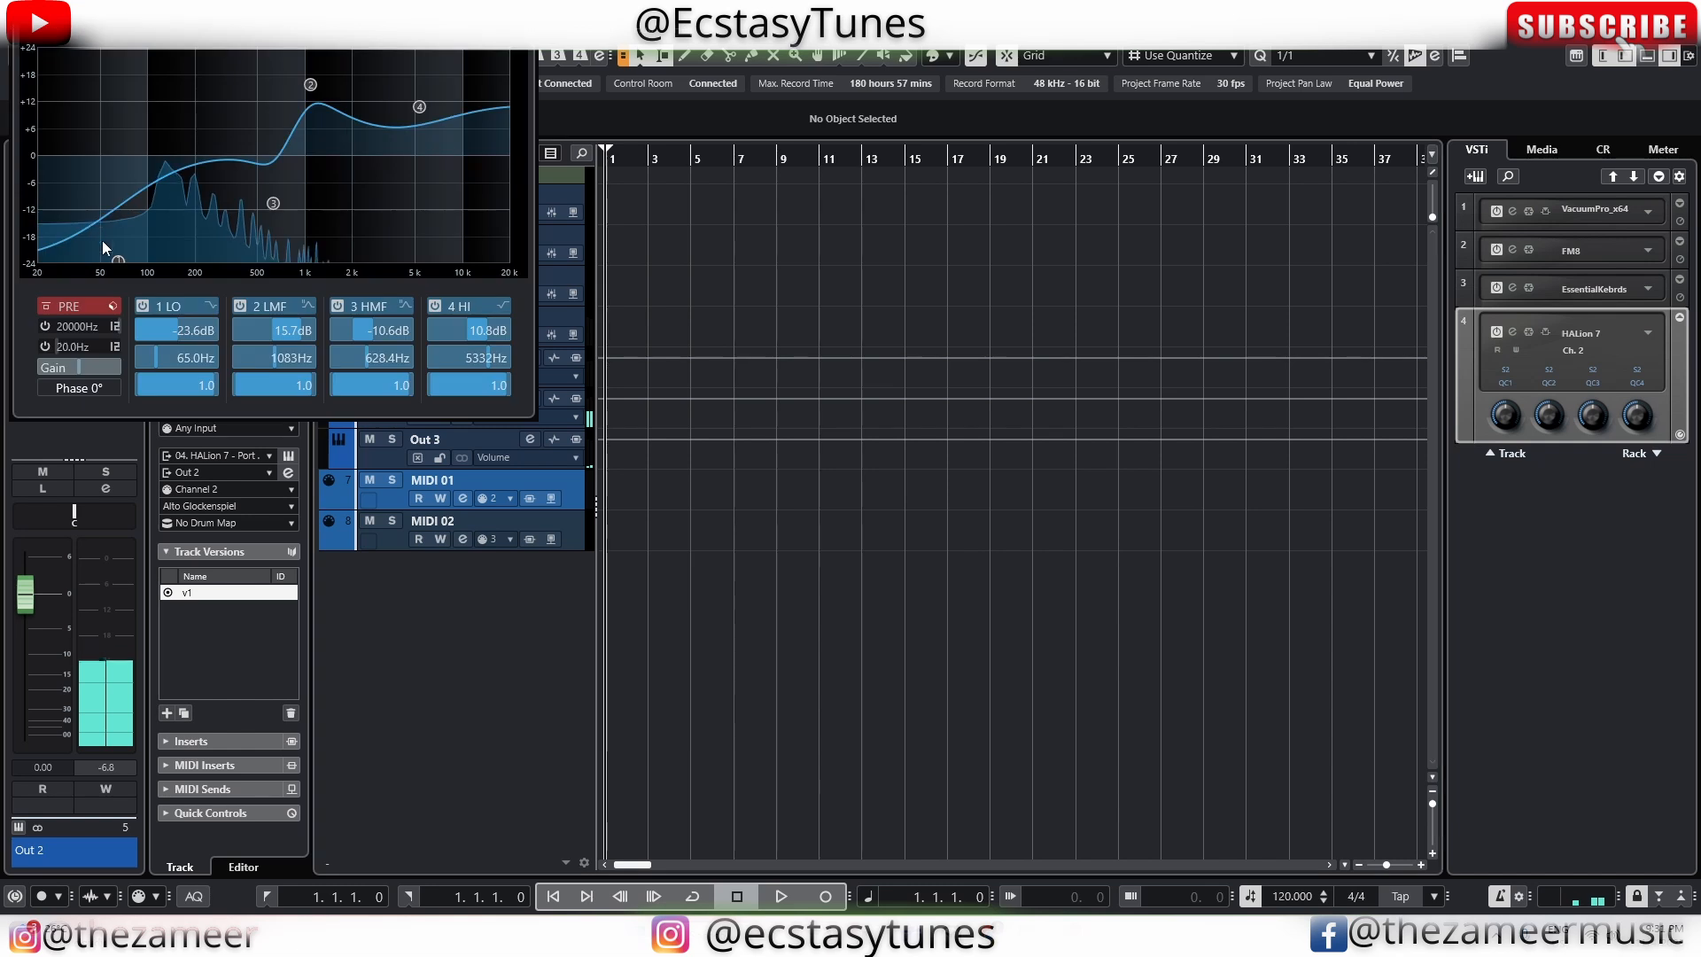
left_click(387, 542)
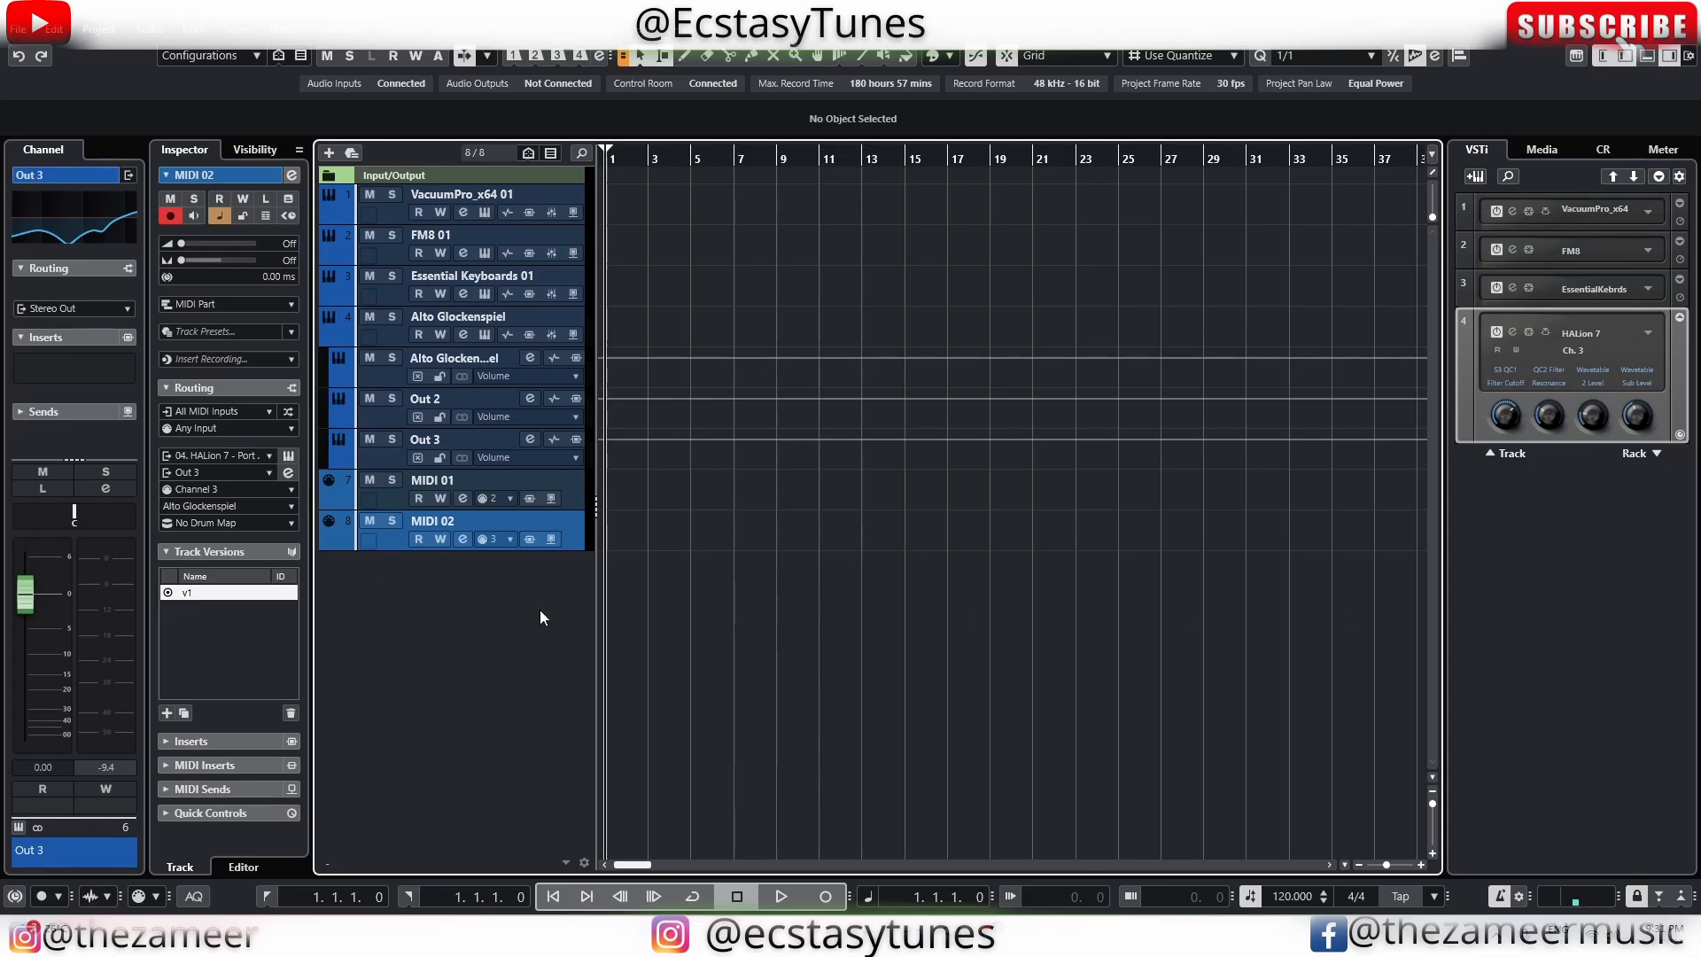
Show the media browser's home categories in the project's right zone
left_click(1541, 148)
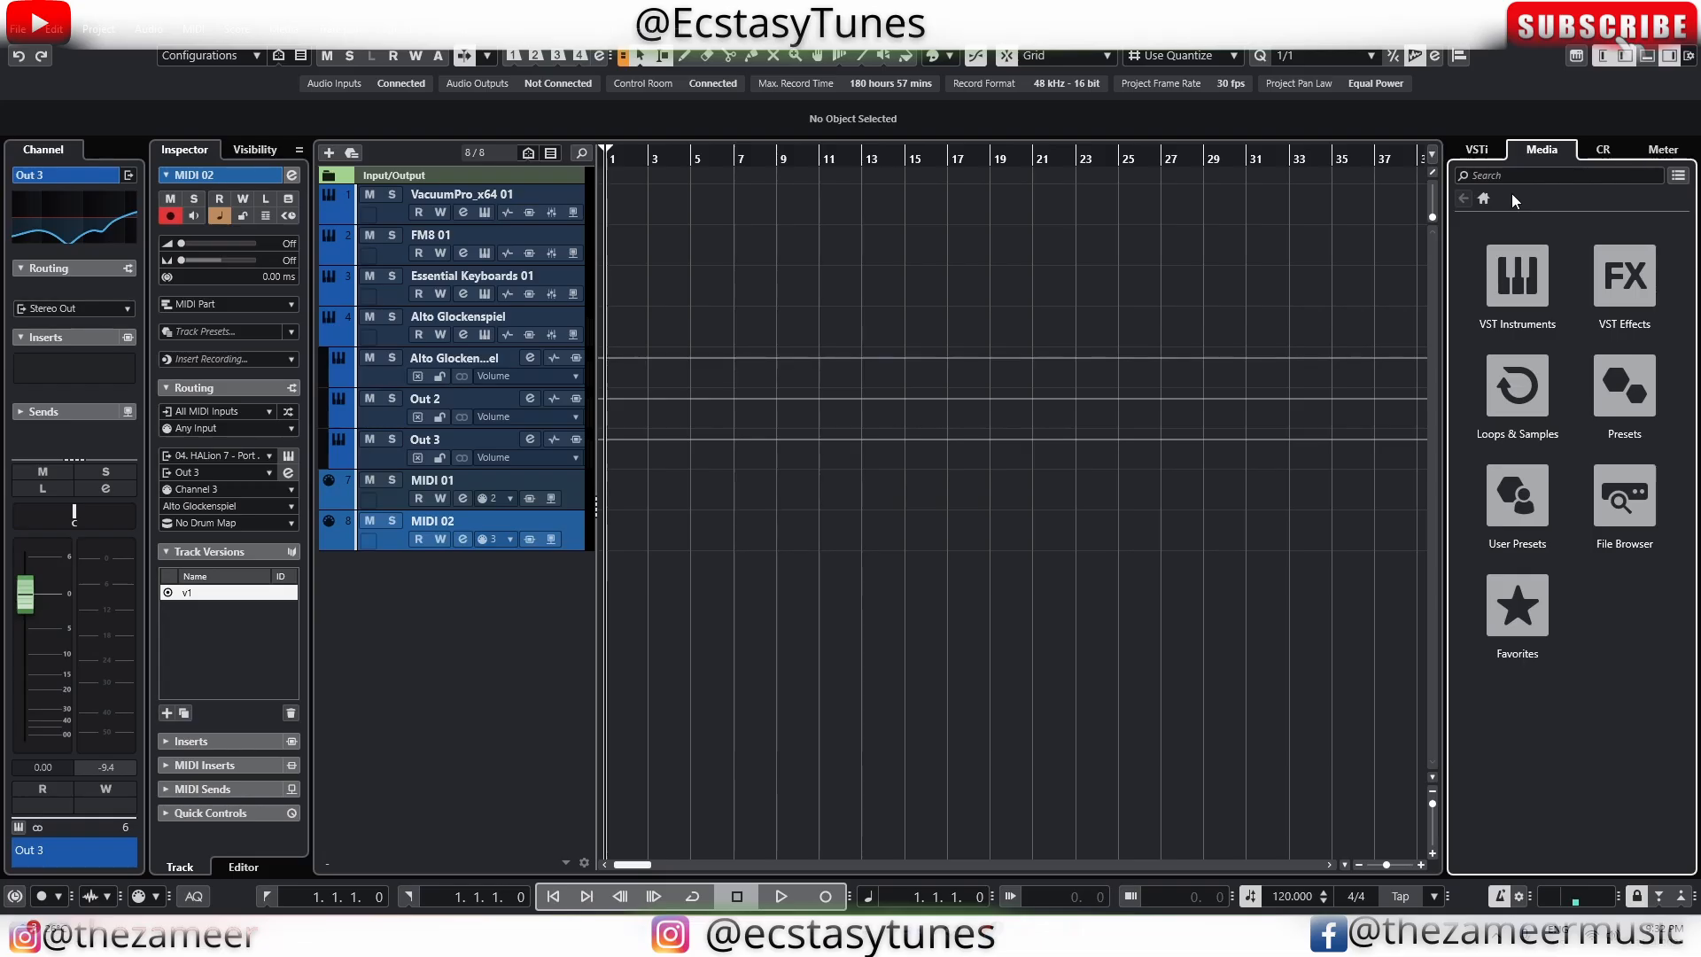